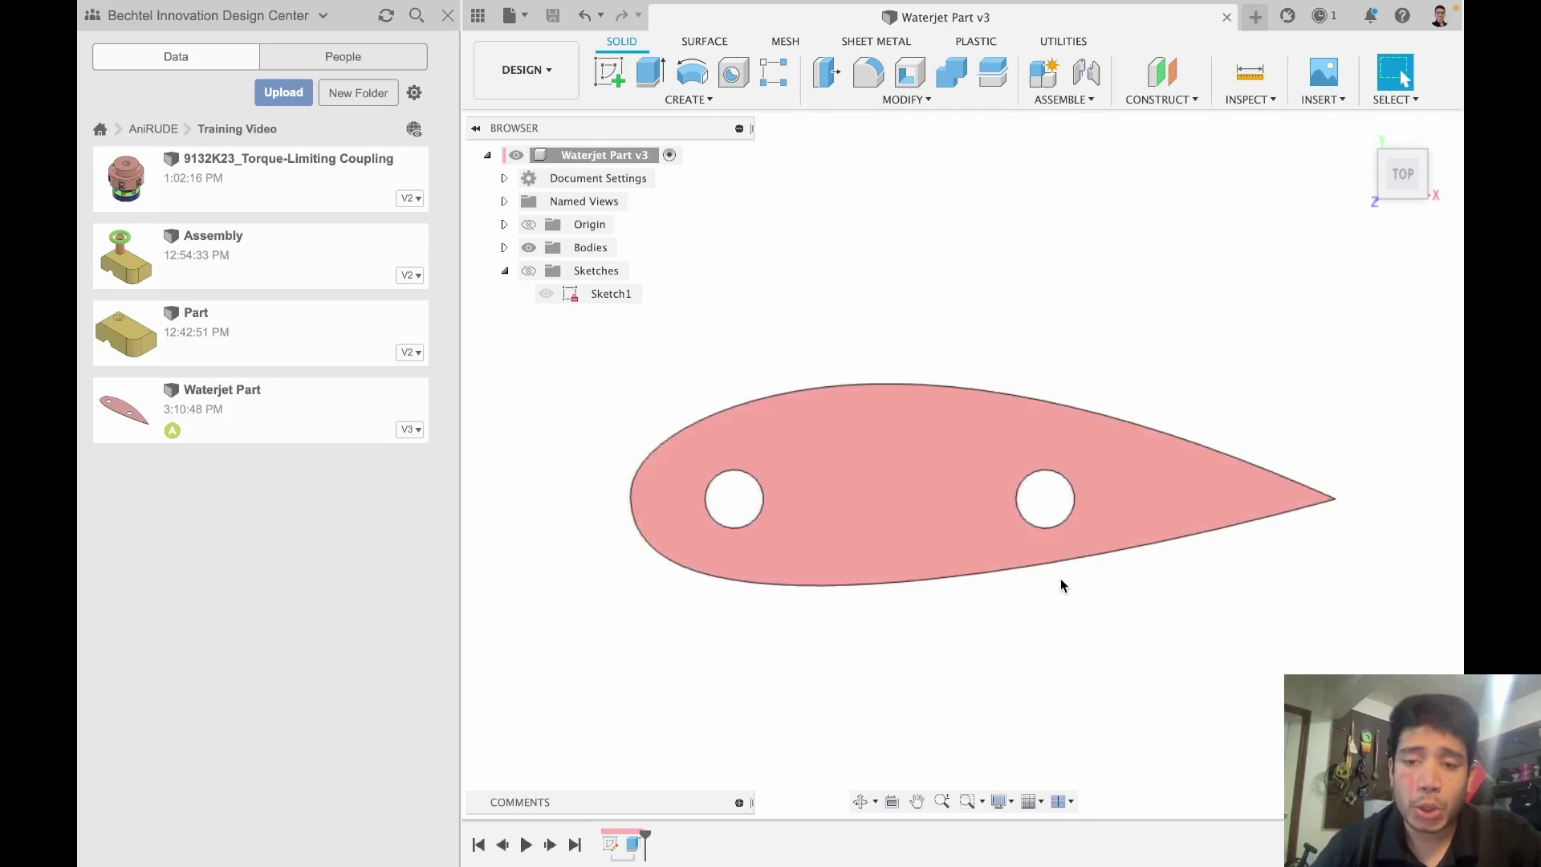
Step: Measure between the part's top and bottom faces to confirm a 0.25" thickness
middle_click_drag(1060, 577, 1031, 506, "shift")
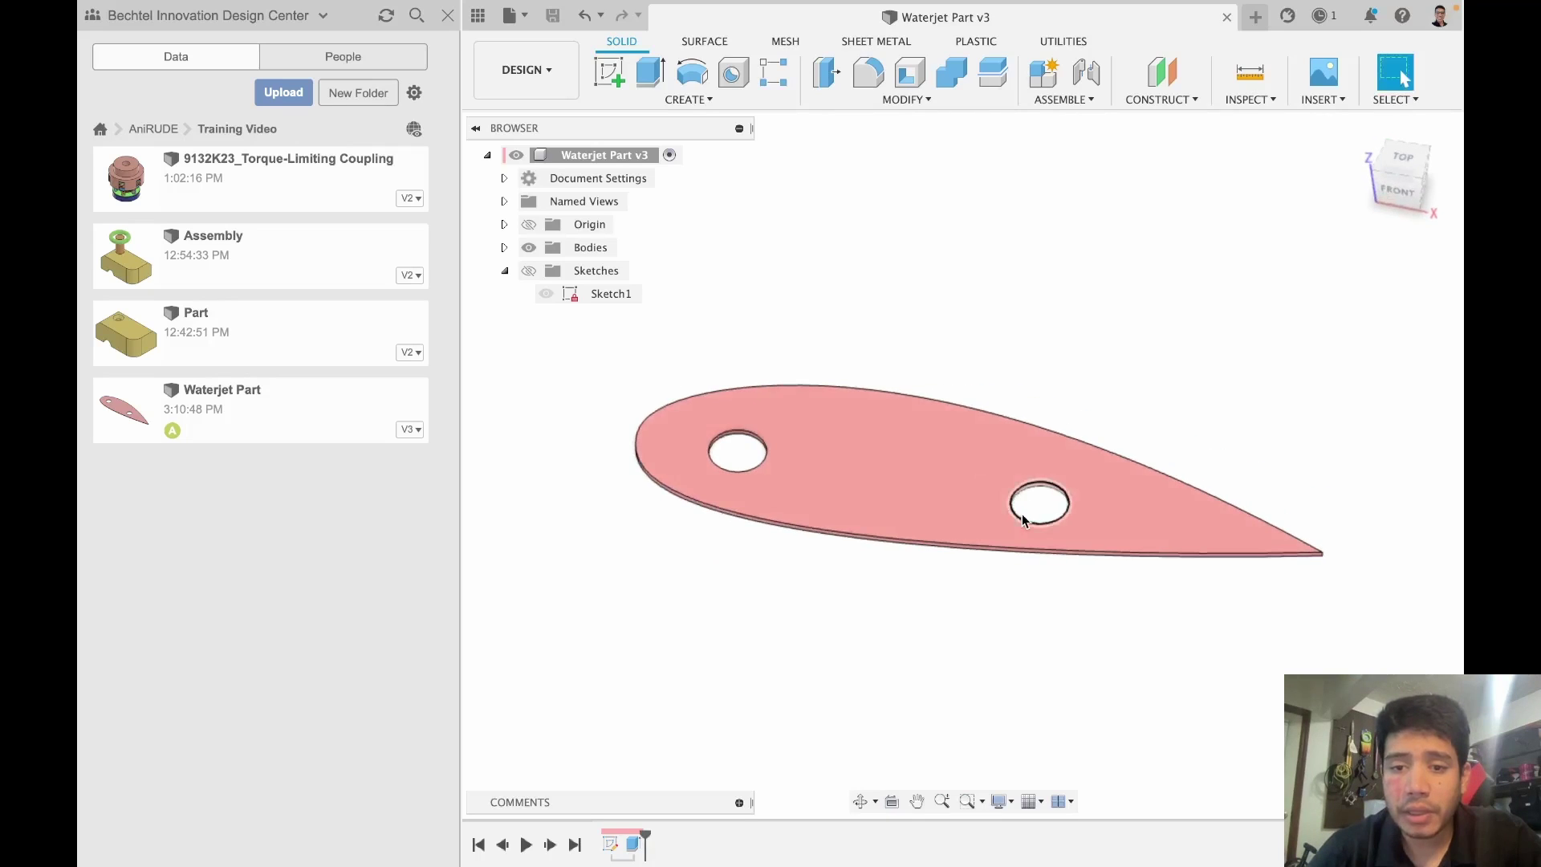
scroll(743, 512, "up", 10)
scroll(748, 540, "down", 8)
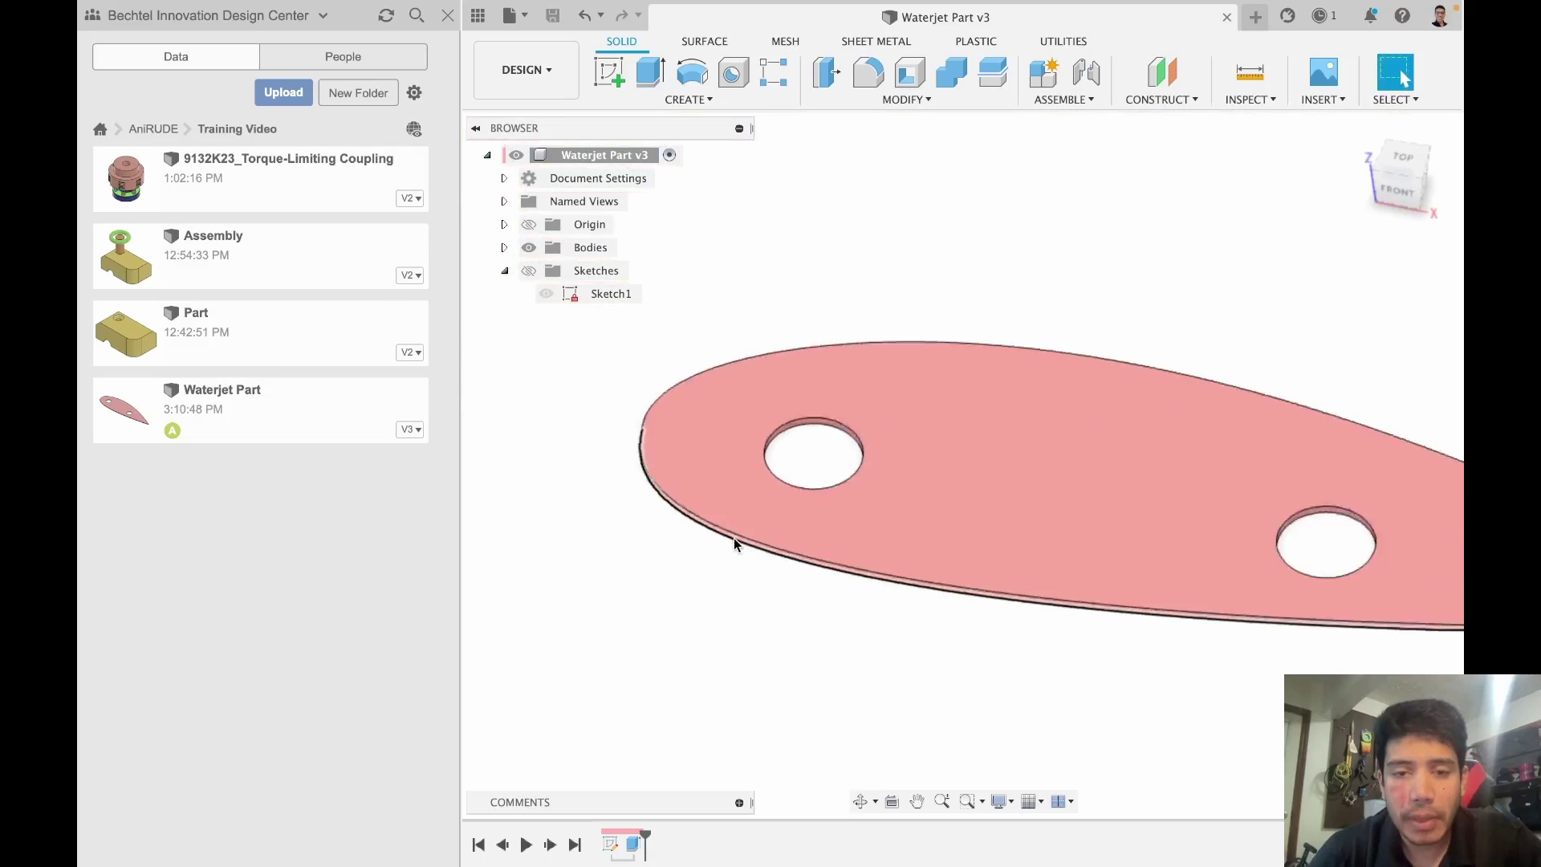
key("i")
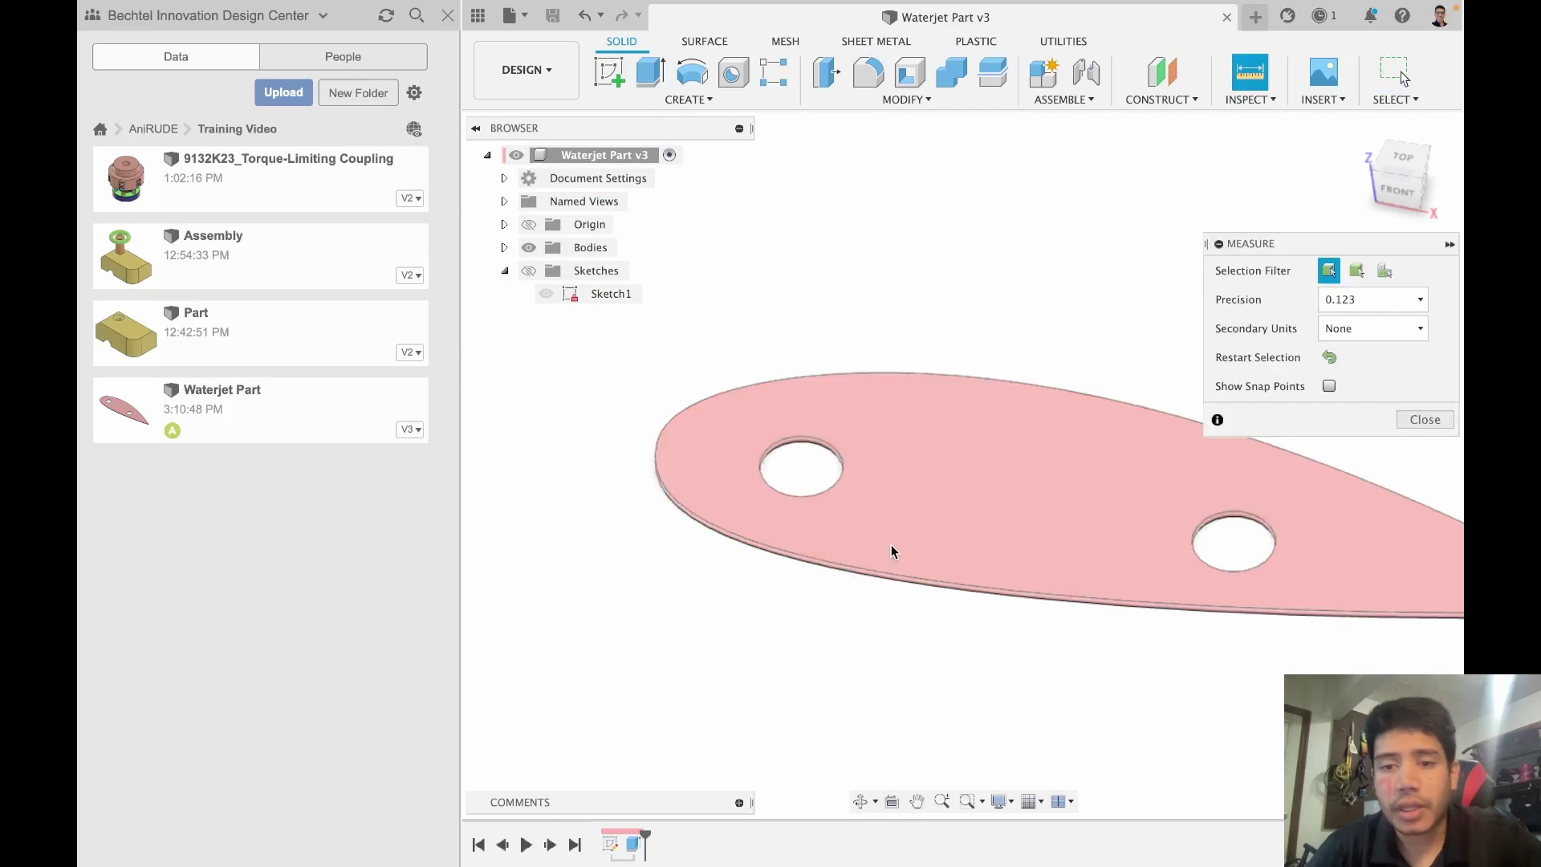
left_click(890, 546)
middle_click_drag(816, 588, 764, 592, "shift")
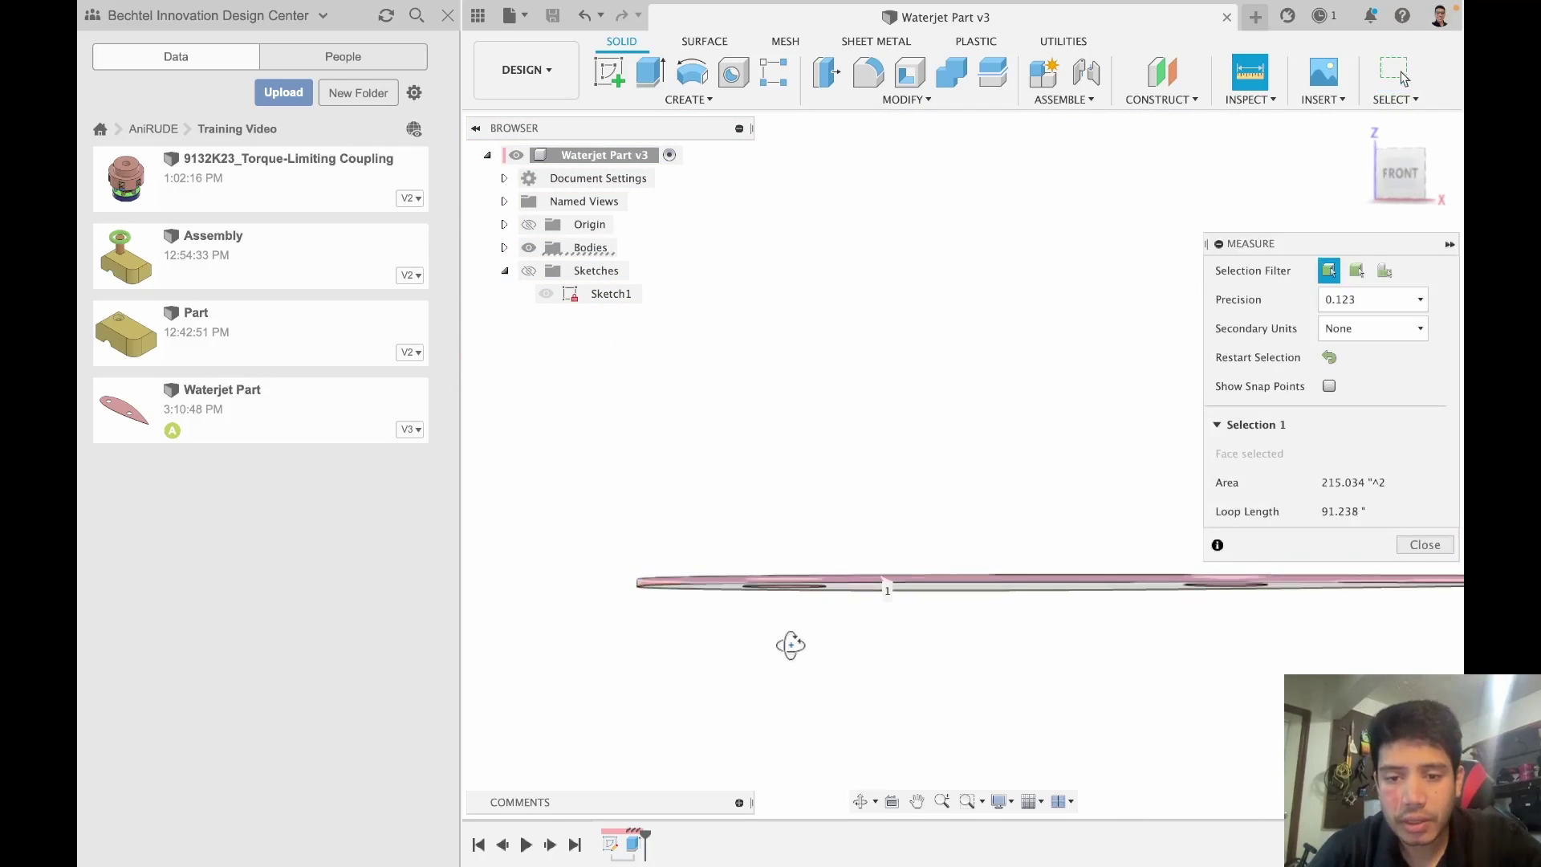
middle_click_drag(787, 642, 896, 616, "shift")
left_click(898, 620)
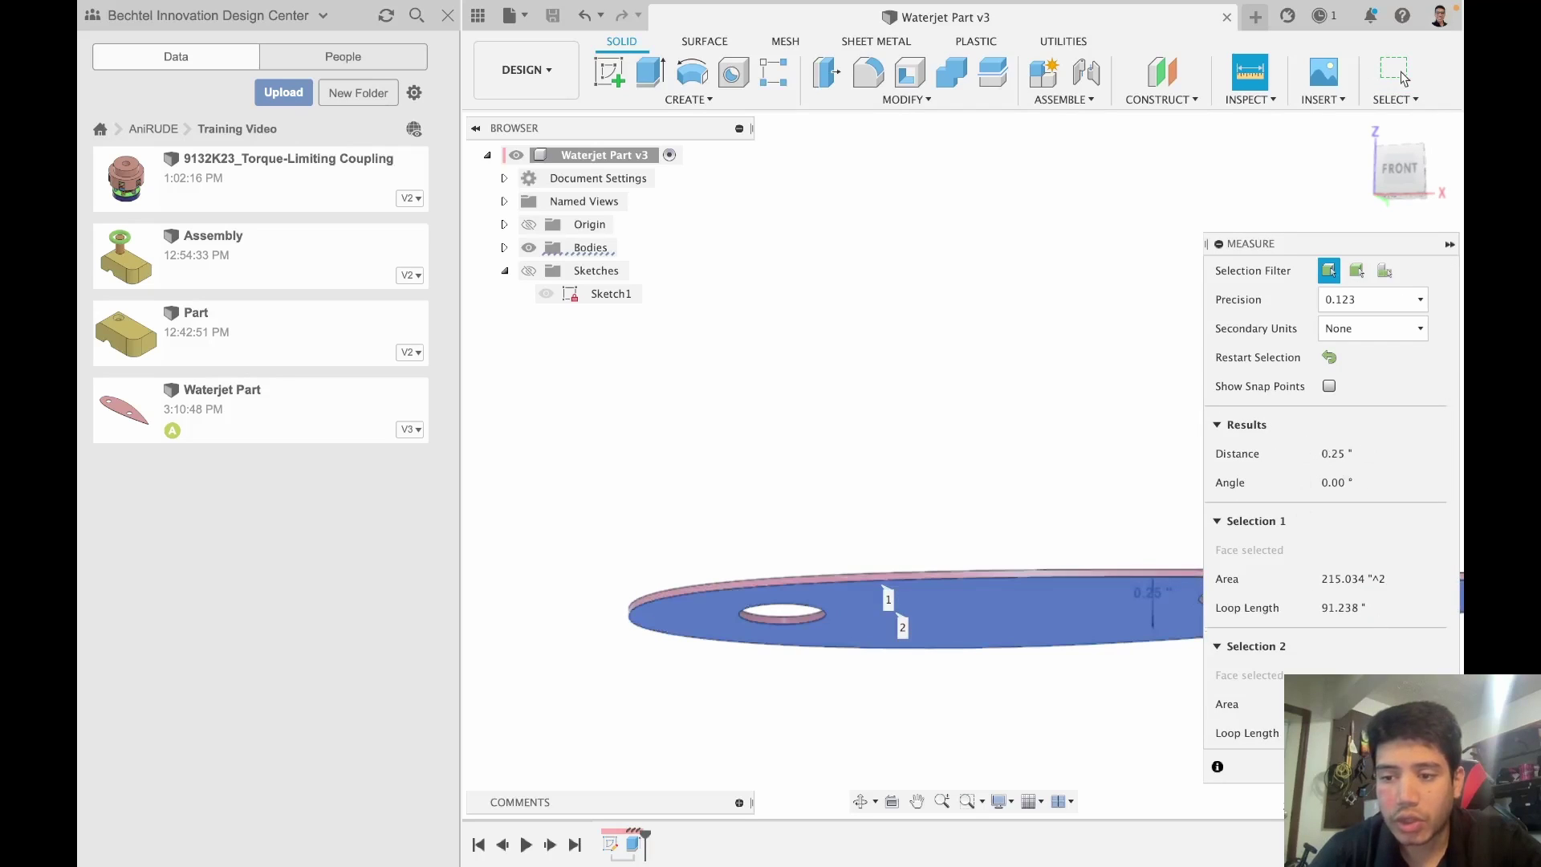
key("Escape")
Step: Collapse the Sketches folder in the Browser
middle_click_drag(774, 246, 767, 325, "shift")
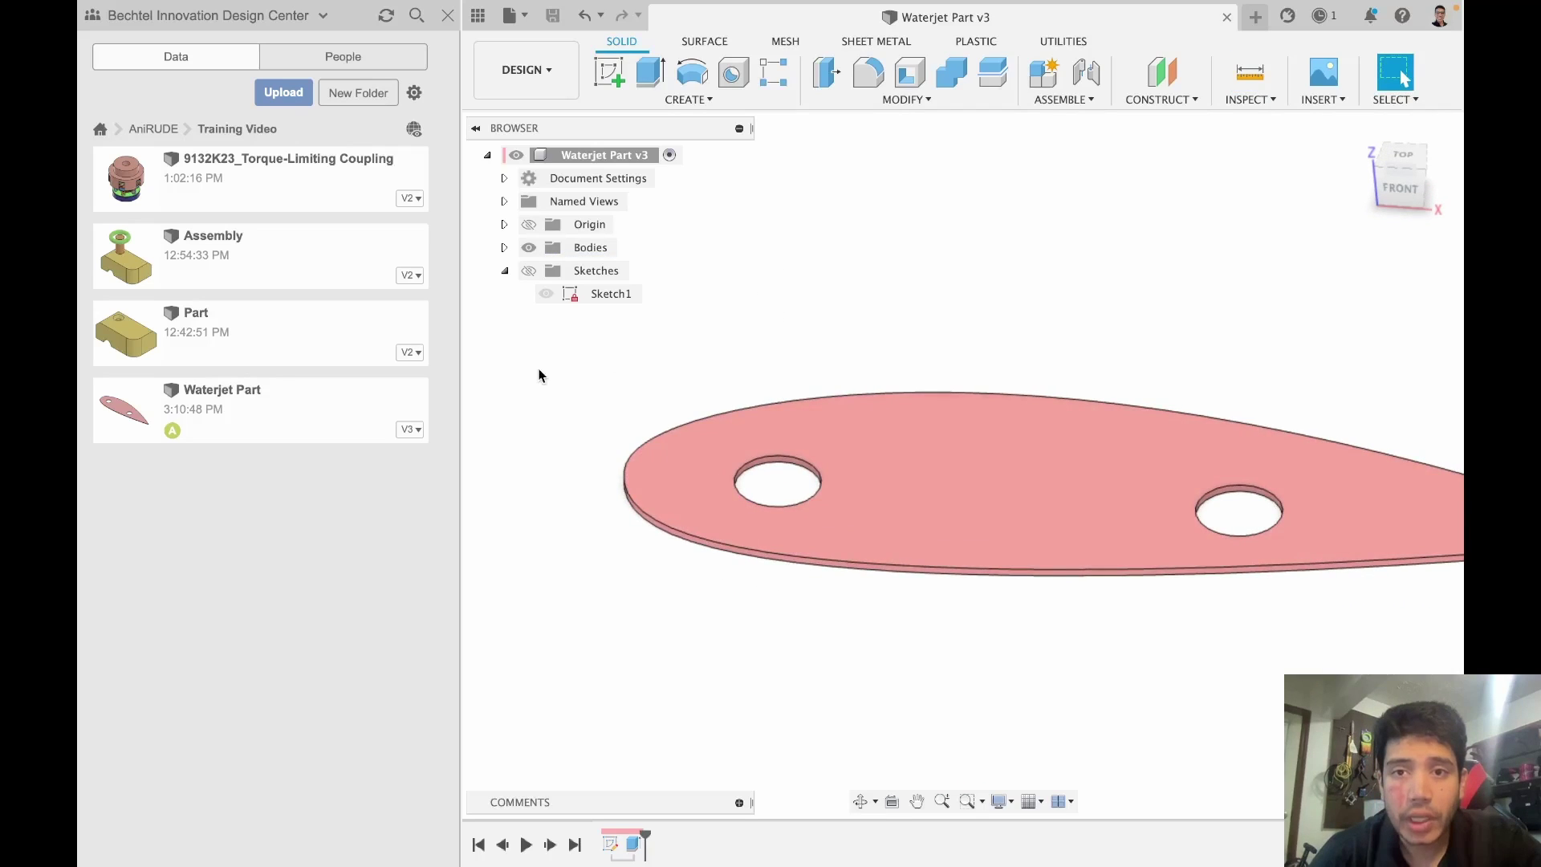
scroll(537, 372, "down", 3)
left_click(506, 273)
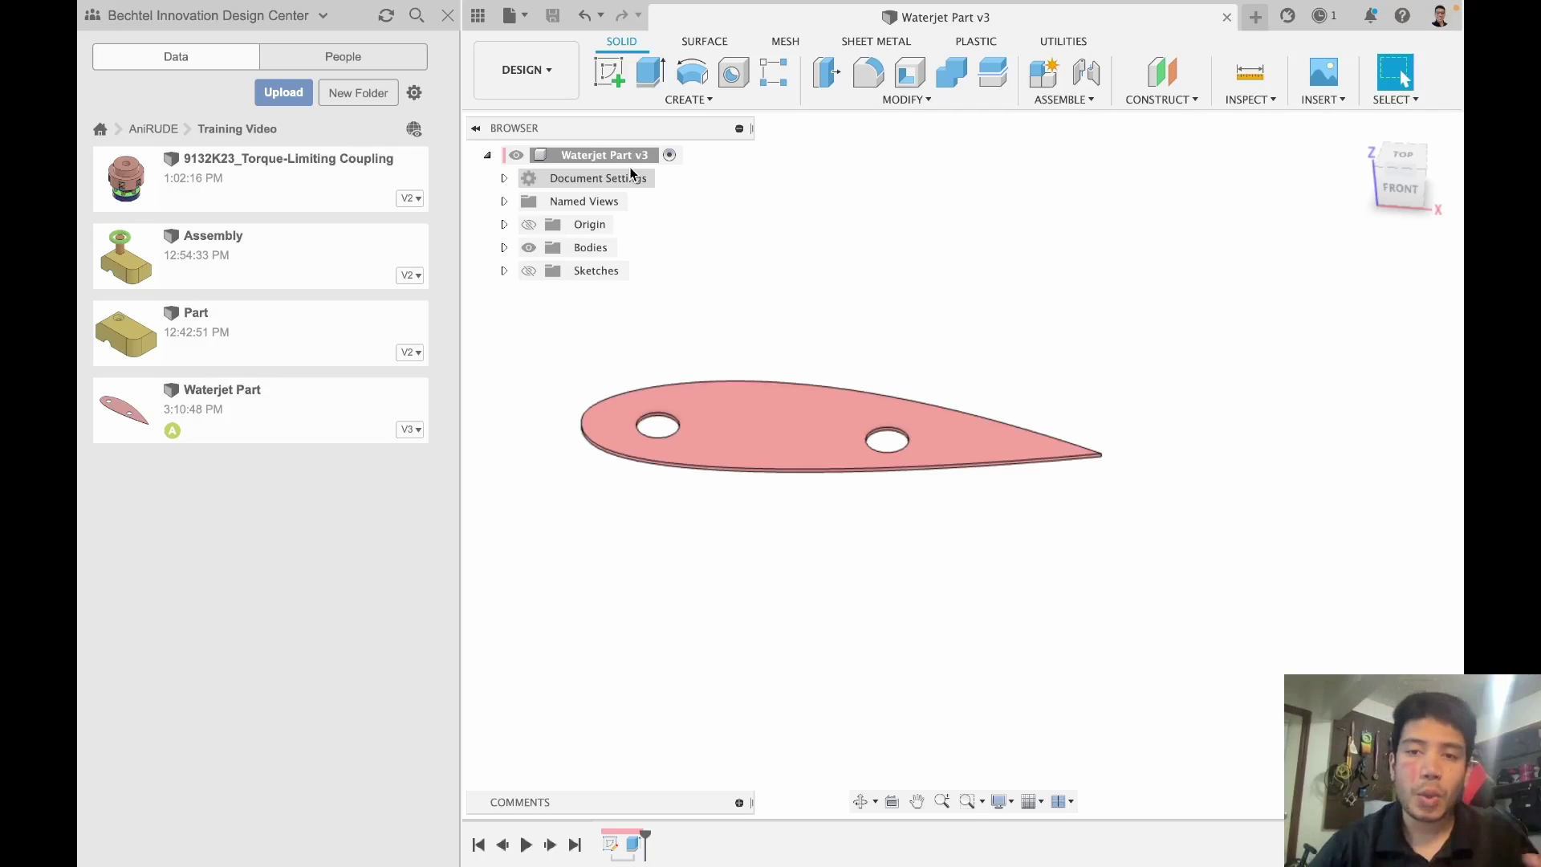
Step: Open a new blank design and save it as 'CAM for Waterjet' in Training Video
left_click(1255, 17)
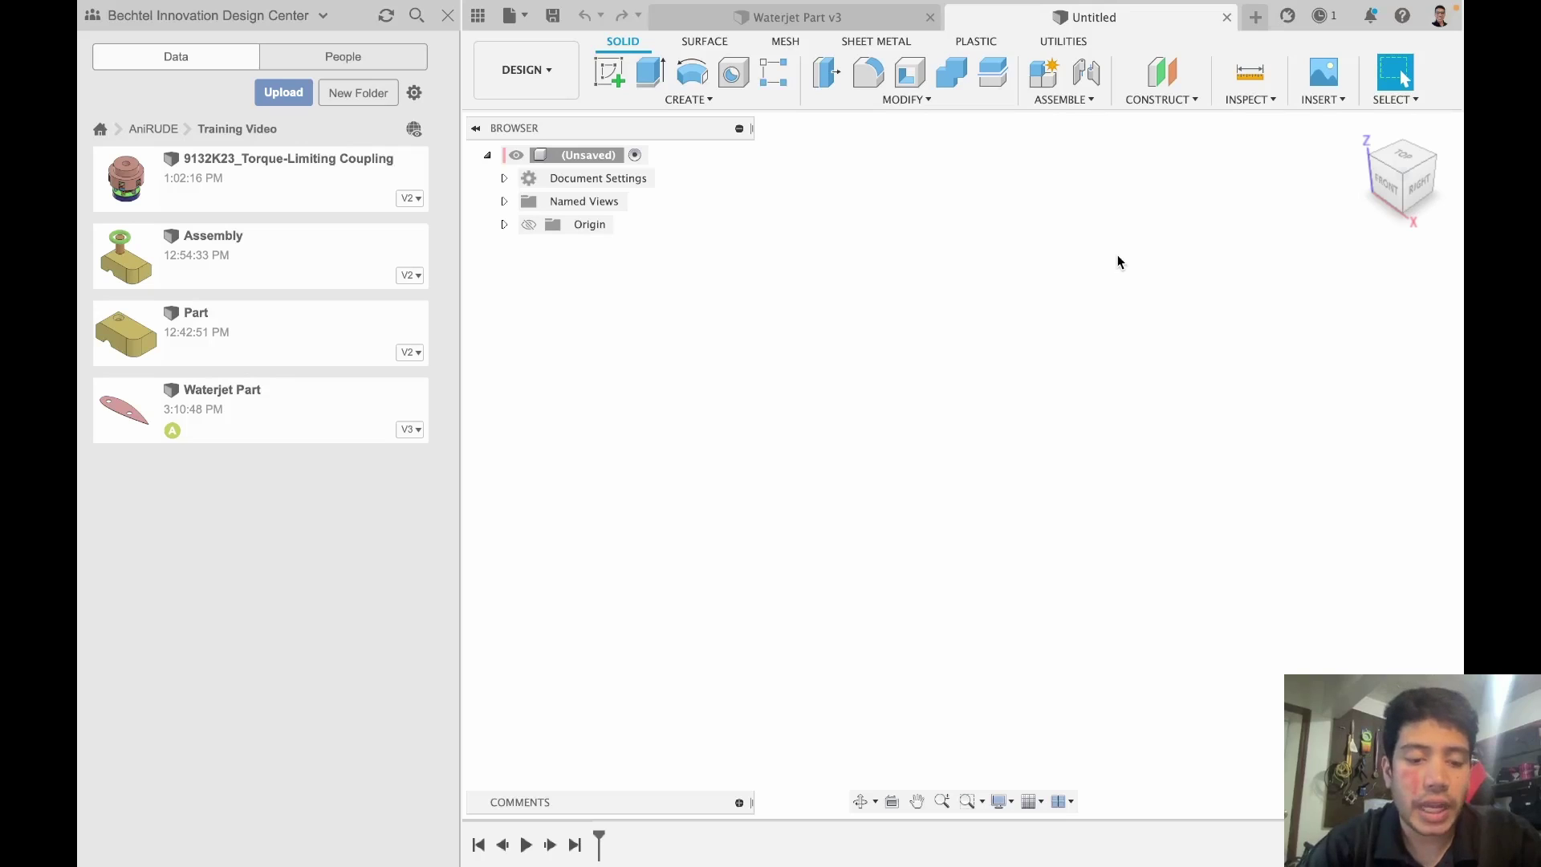
key("super+s")
type("C")
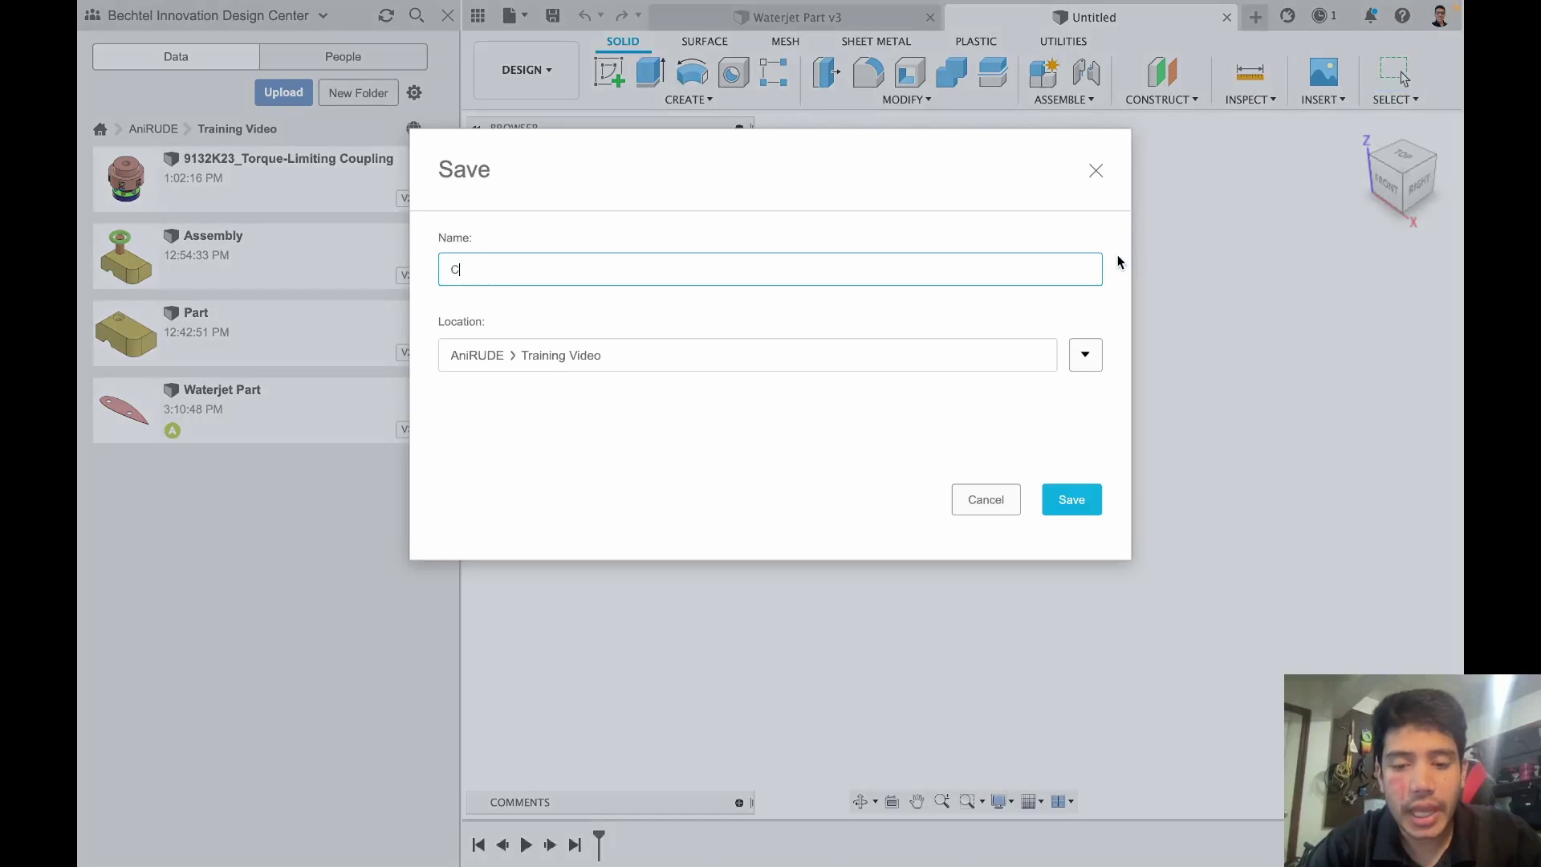
type("AM for Waterjet")
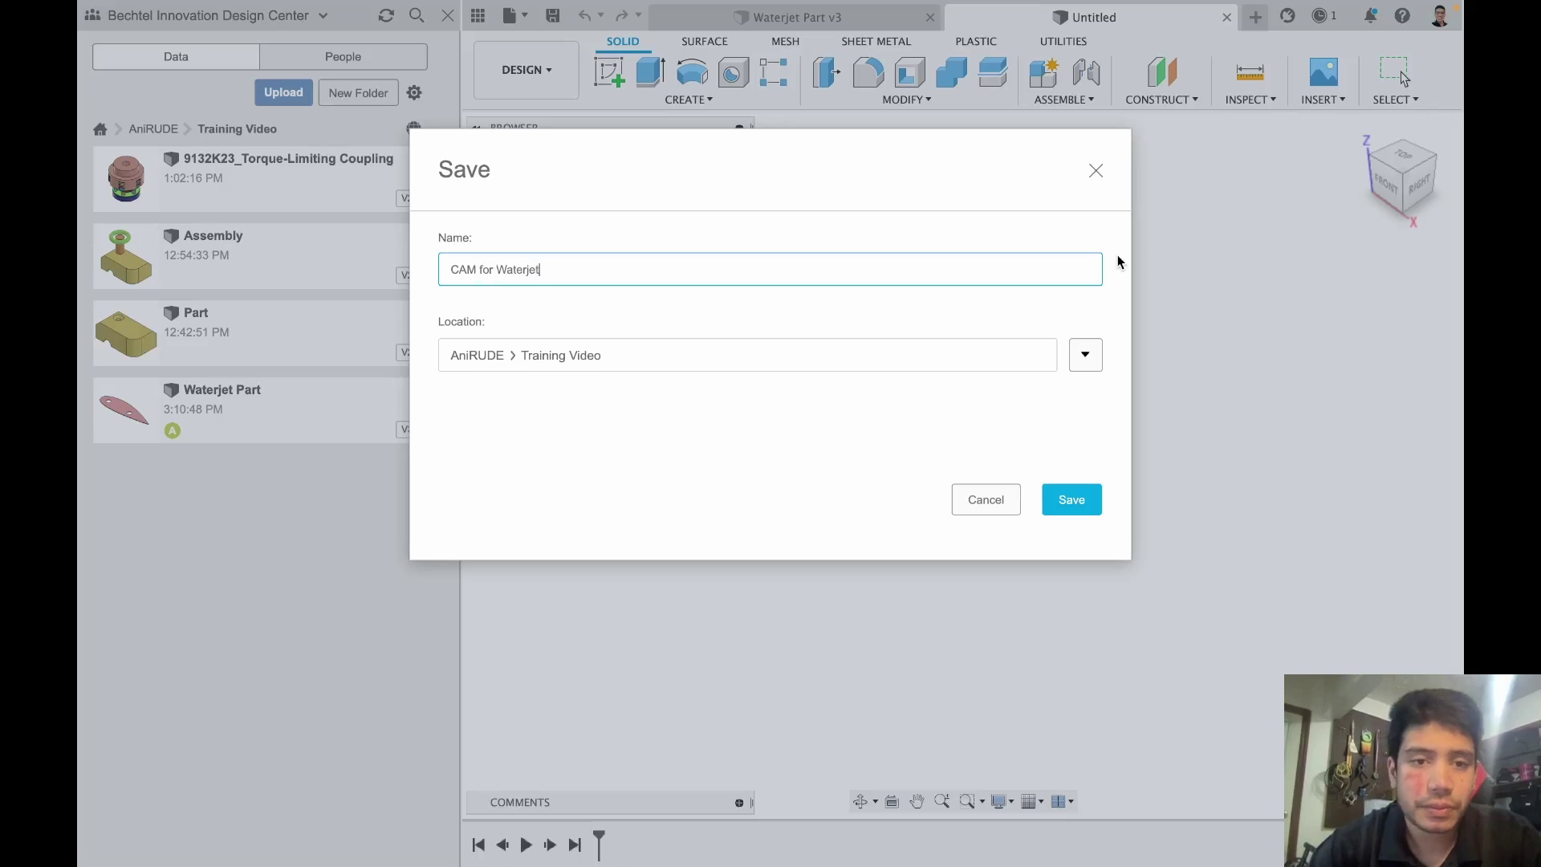
key("Return")
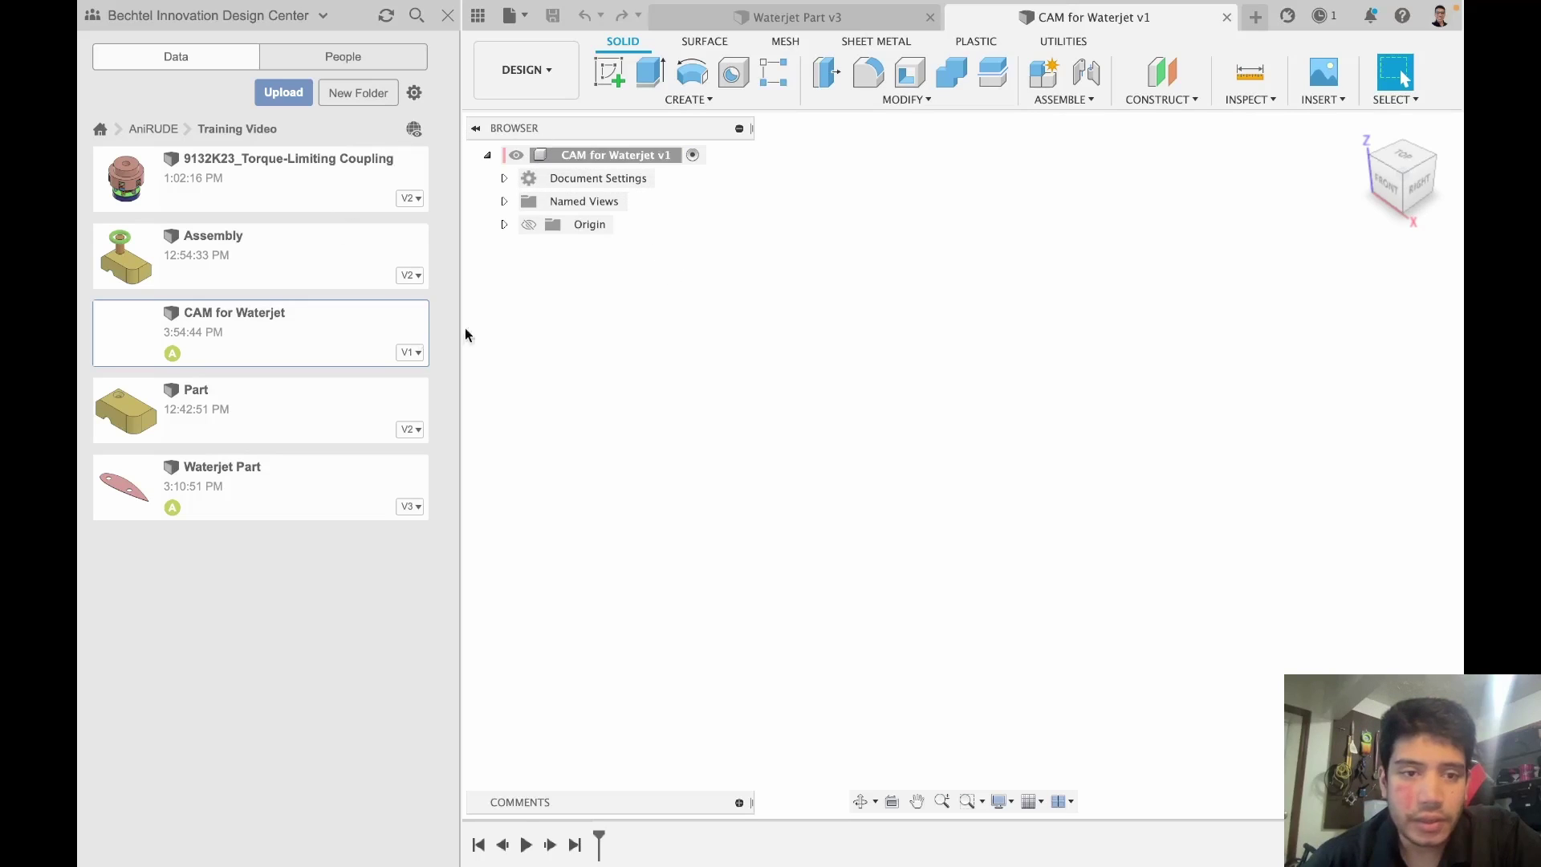
Step: Insert Waterjet Part v3 from the Data Panel and drag it to the upper right
right_click(242, 503)
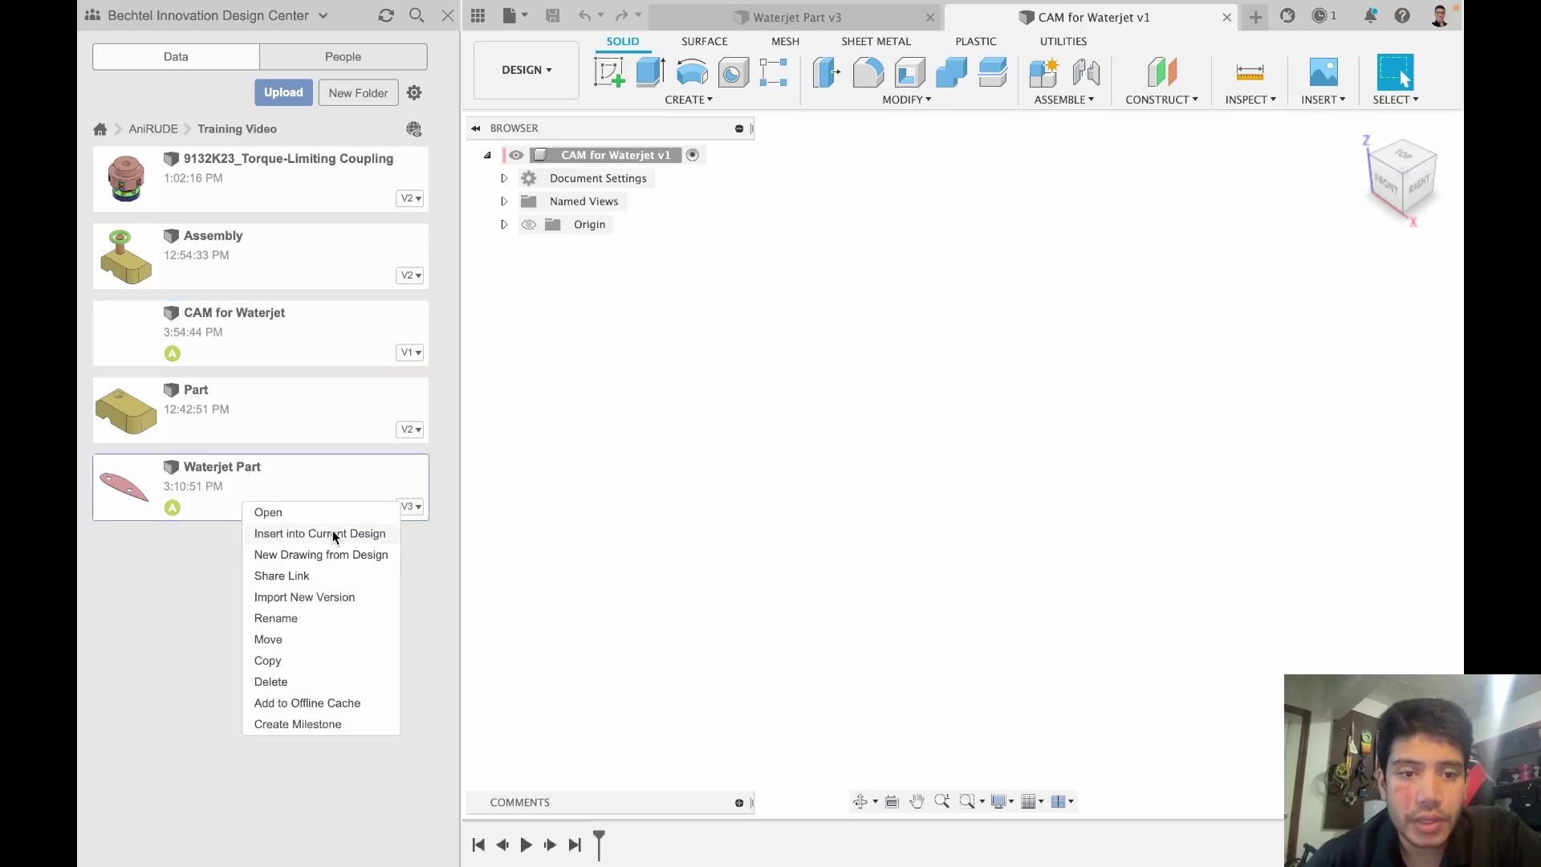
left_click(335, 533)
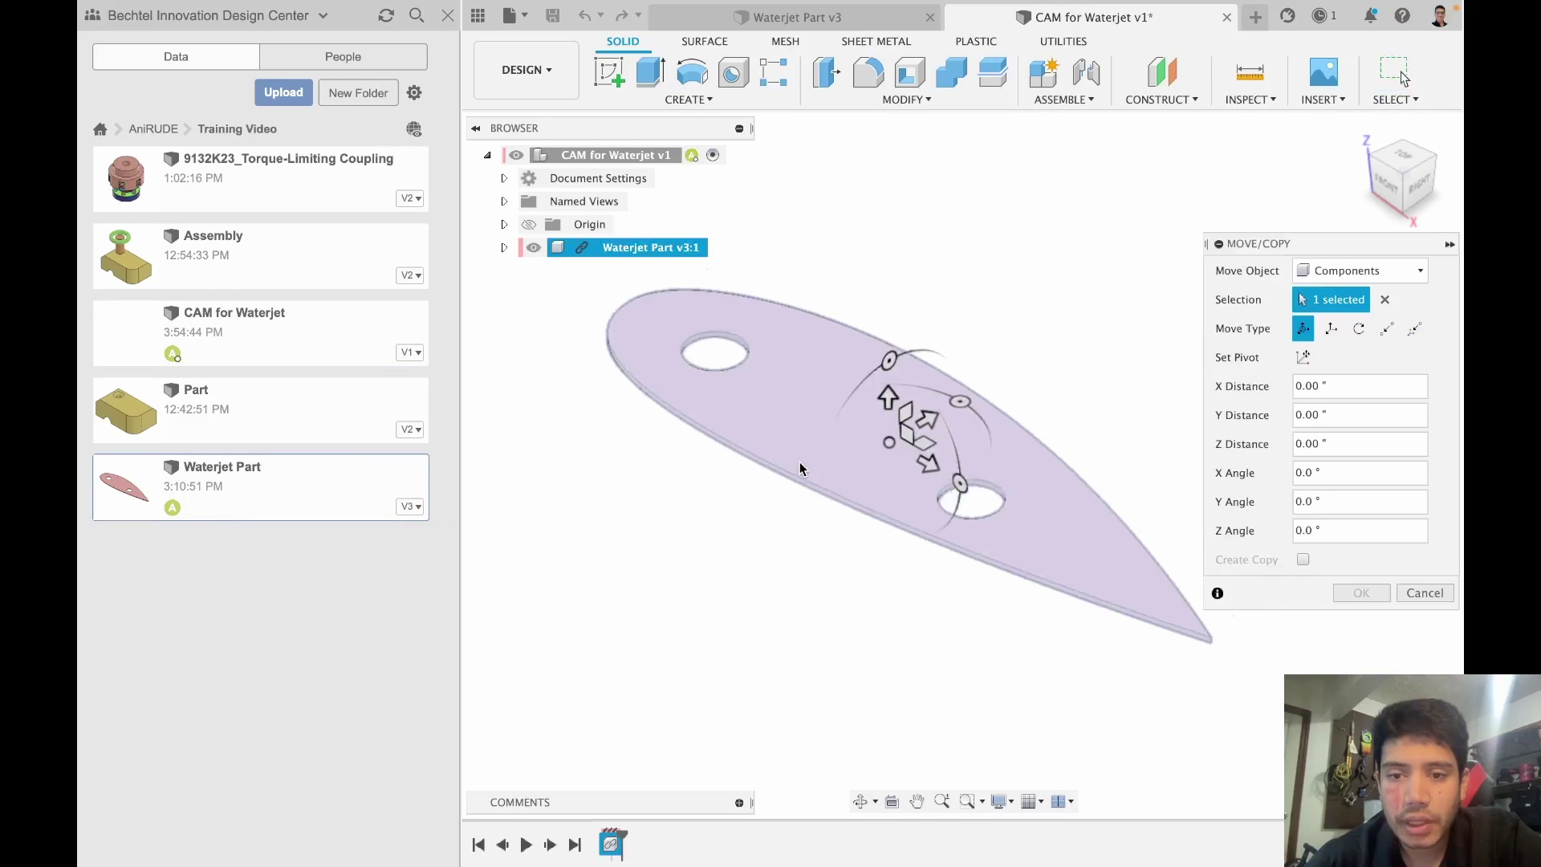
left_click(1356, 594)
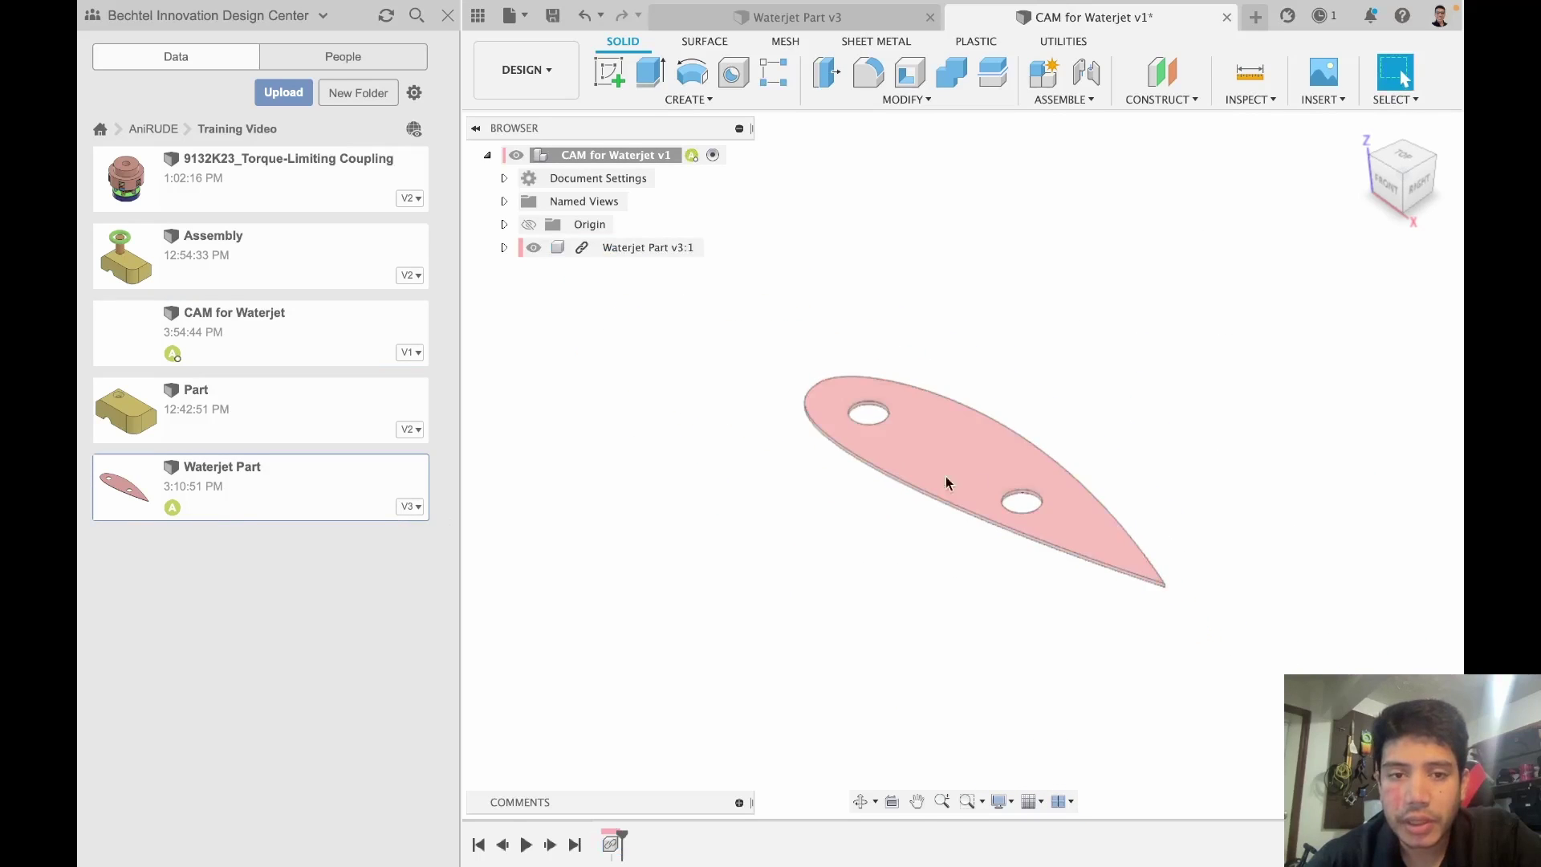
left_click_drag(945, 475, 1114, 257)
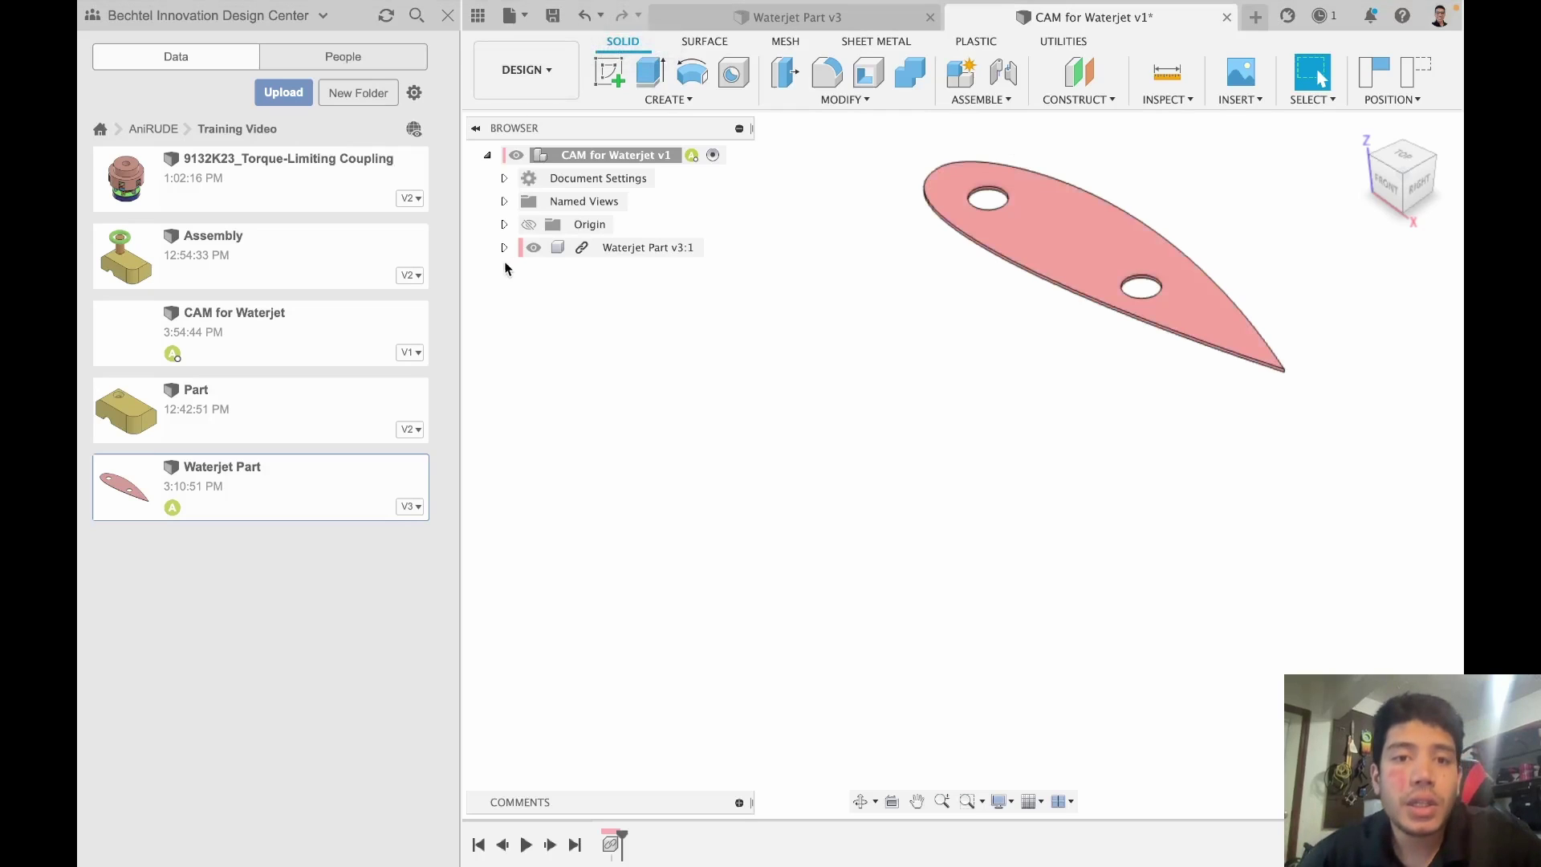
Step: Create a new component named 'Stock' under the top-level design
right_click(596, 157)
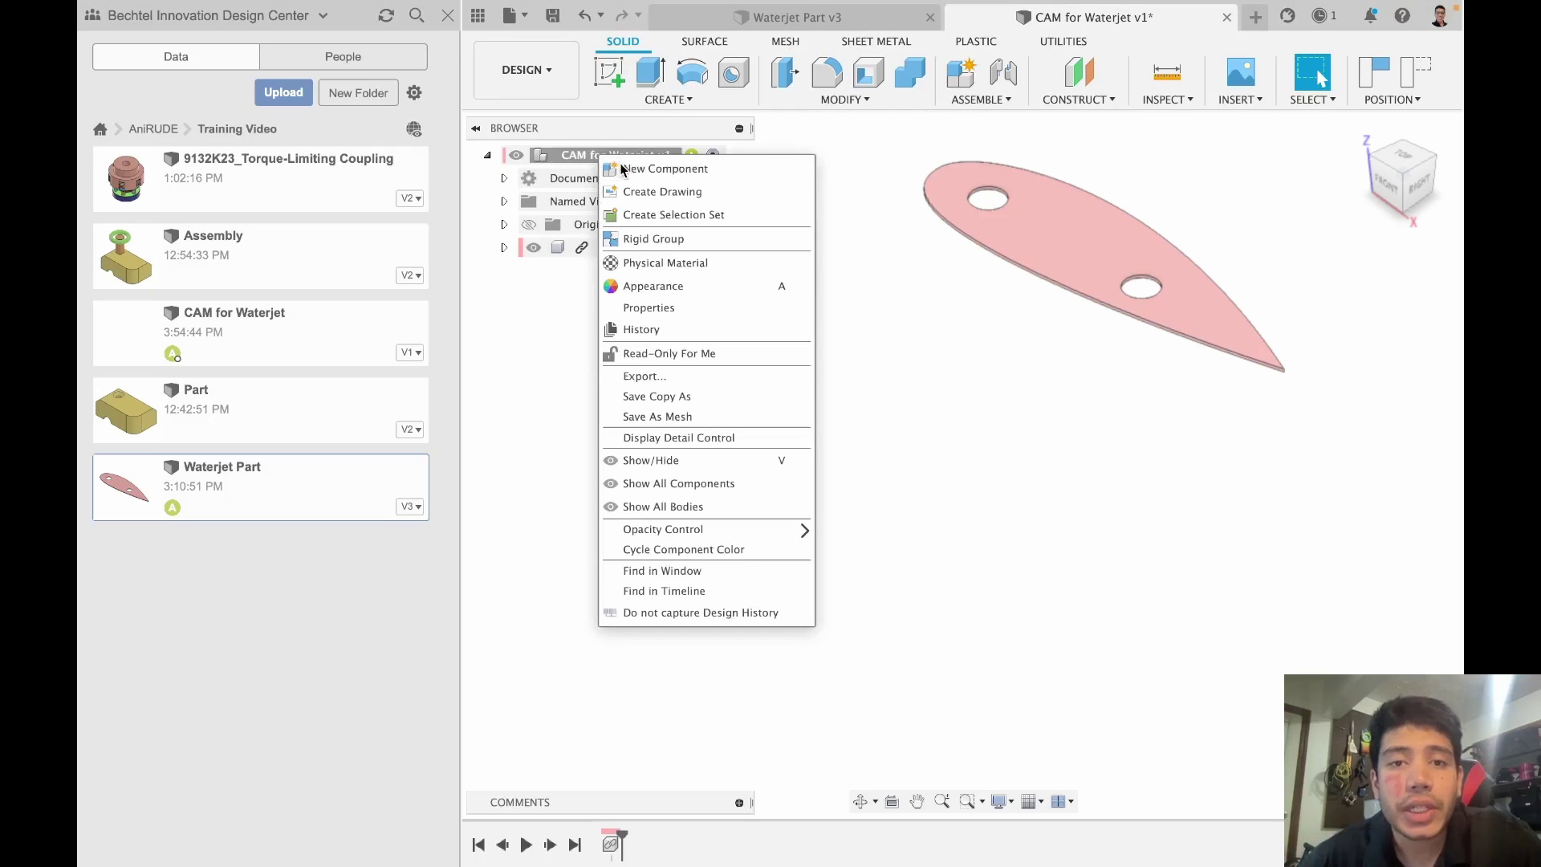
left_click(623, 167)
double_click(1274, 362)
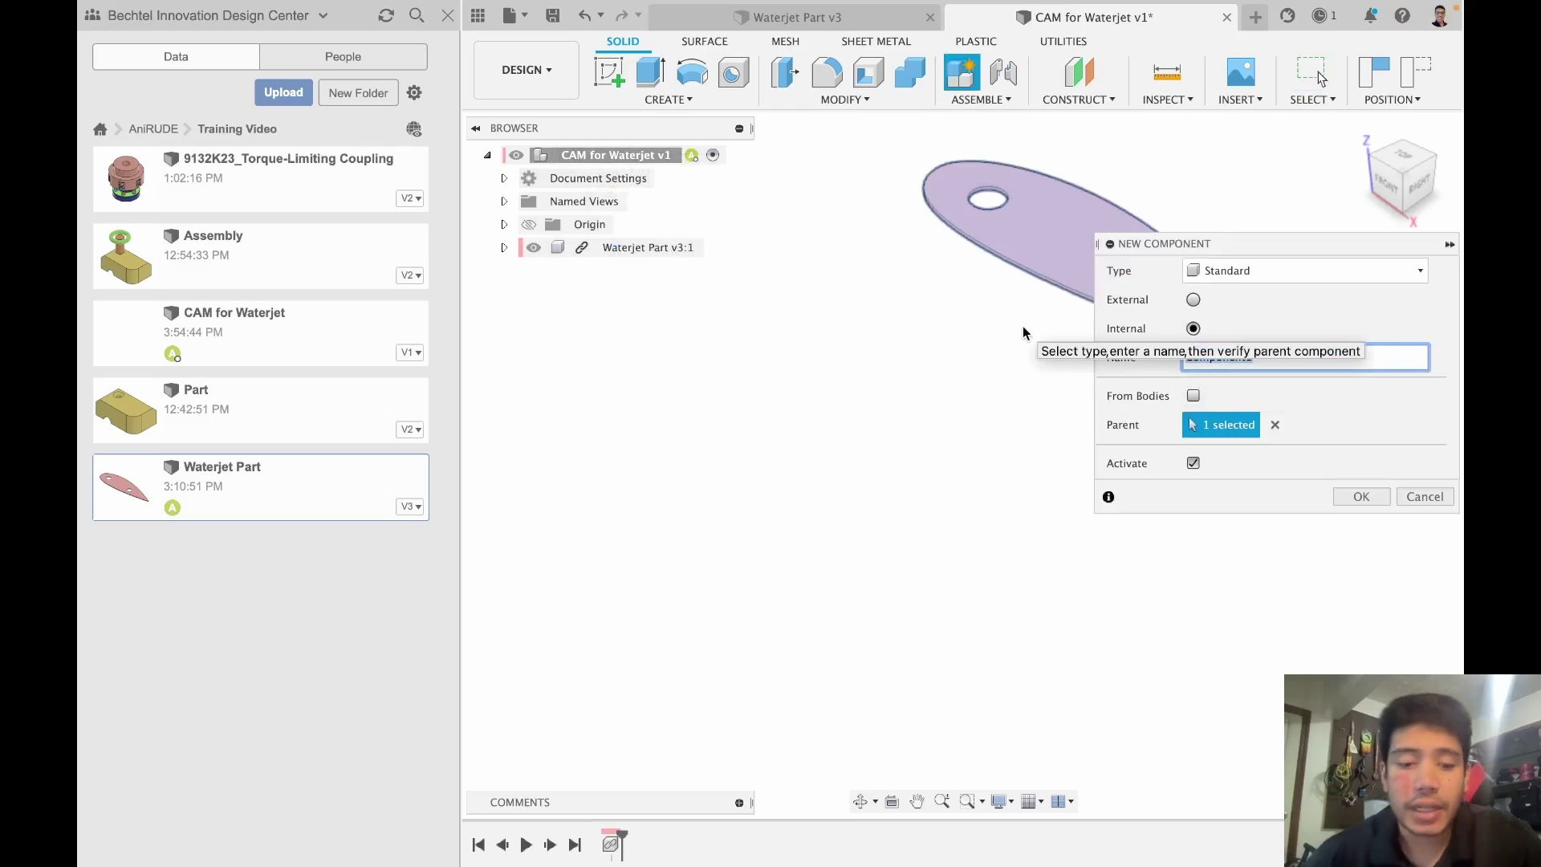
type("Stock")
key("Return")
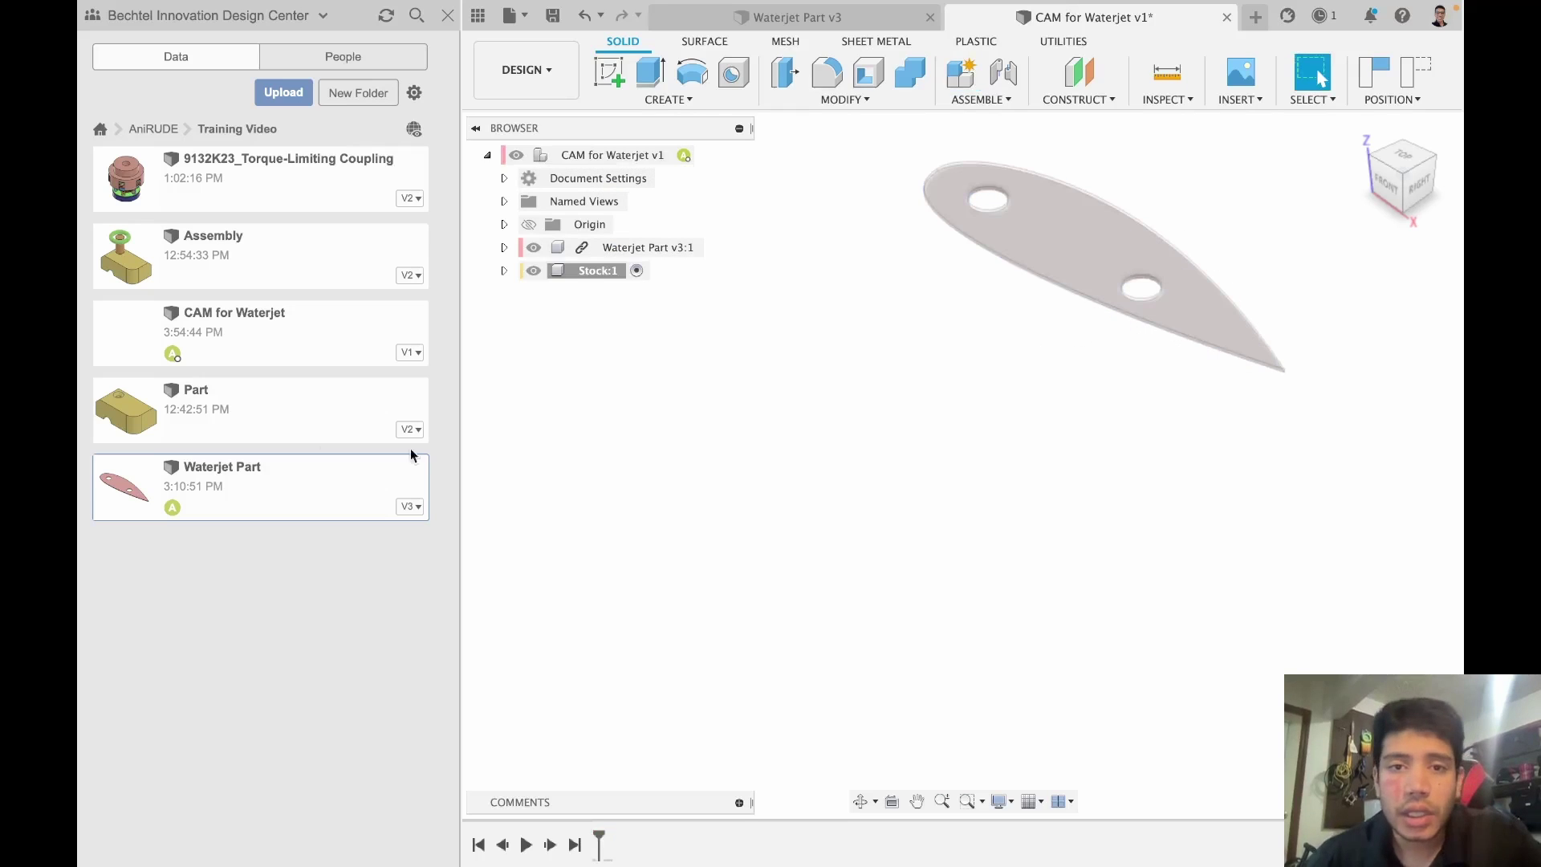
Step: Start a sketch on the ground plane and hide the Waterjet Part
left_click(607, 77)
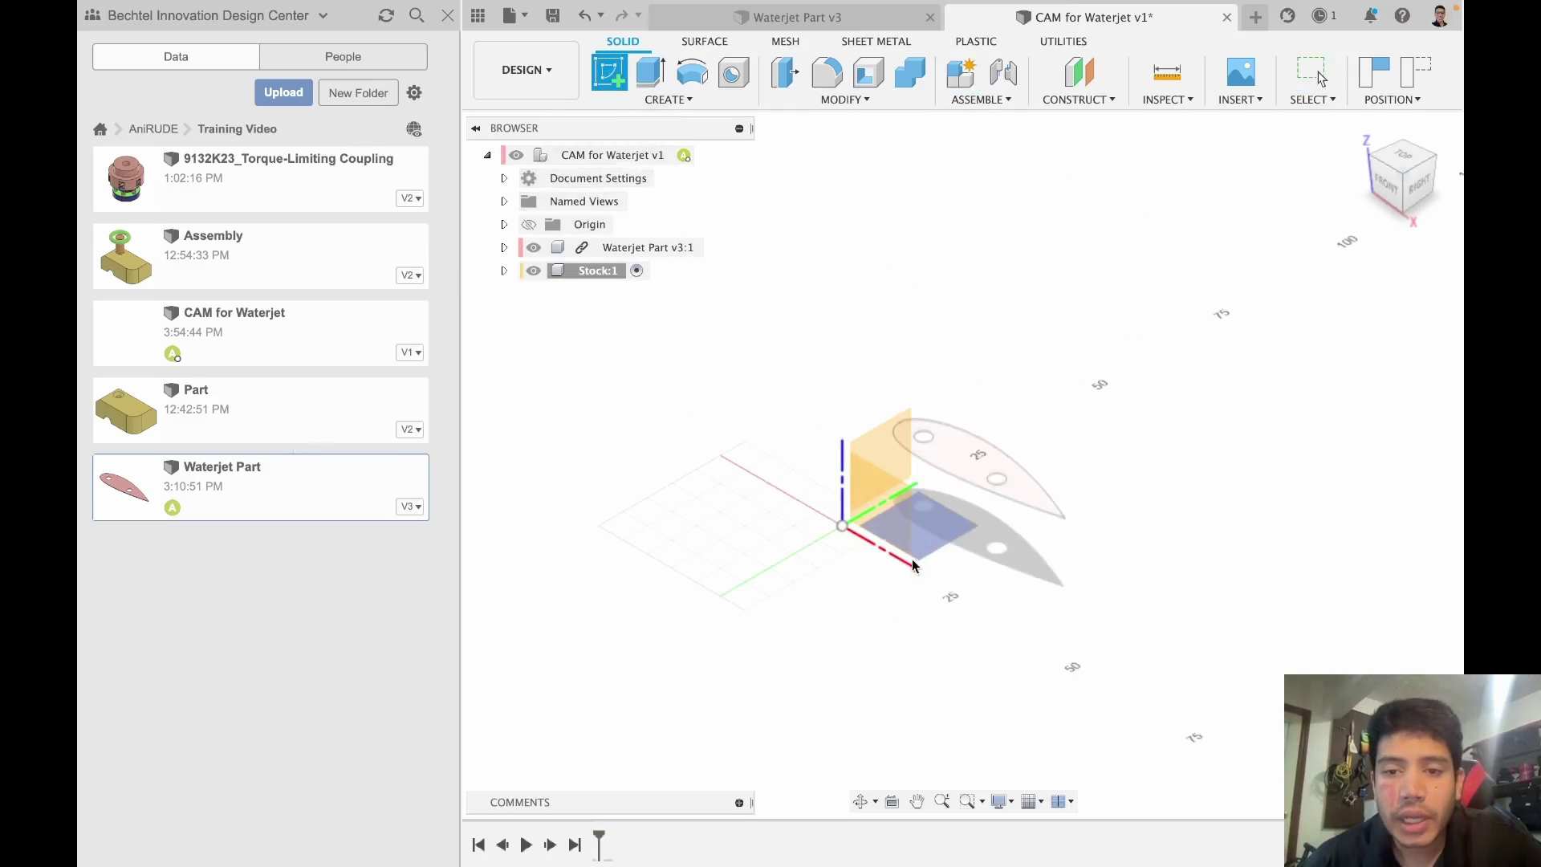
left_click(921, 532)
left_click(810, 462)
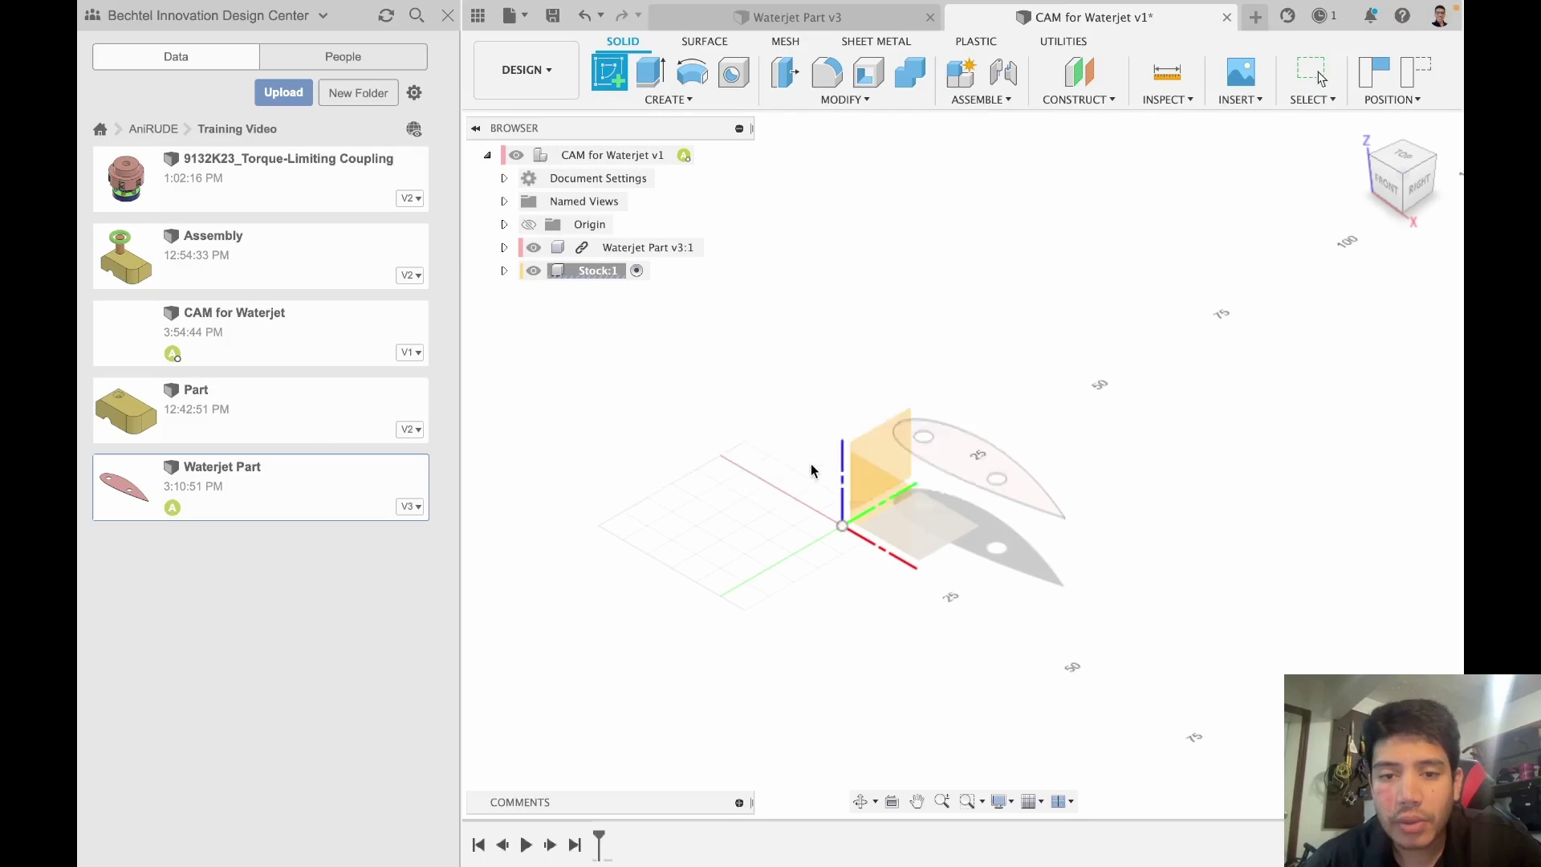
left_click(534, 252)
left_click(533, 250)
scroll(551, 440, "down", 3)
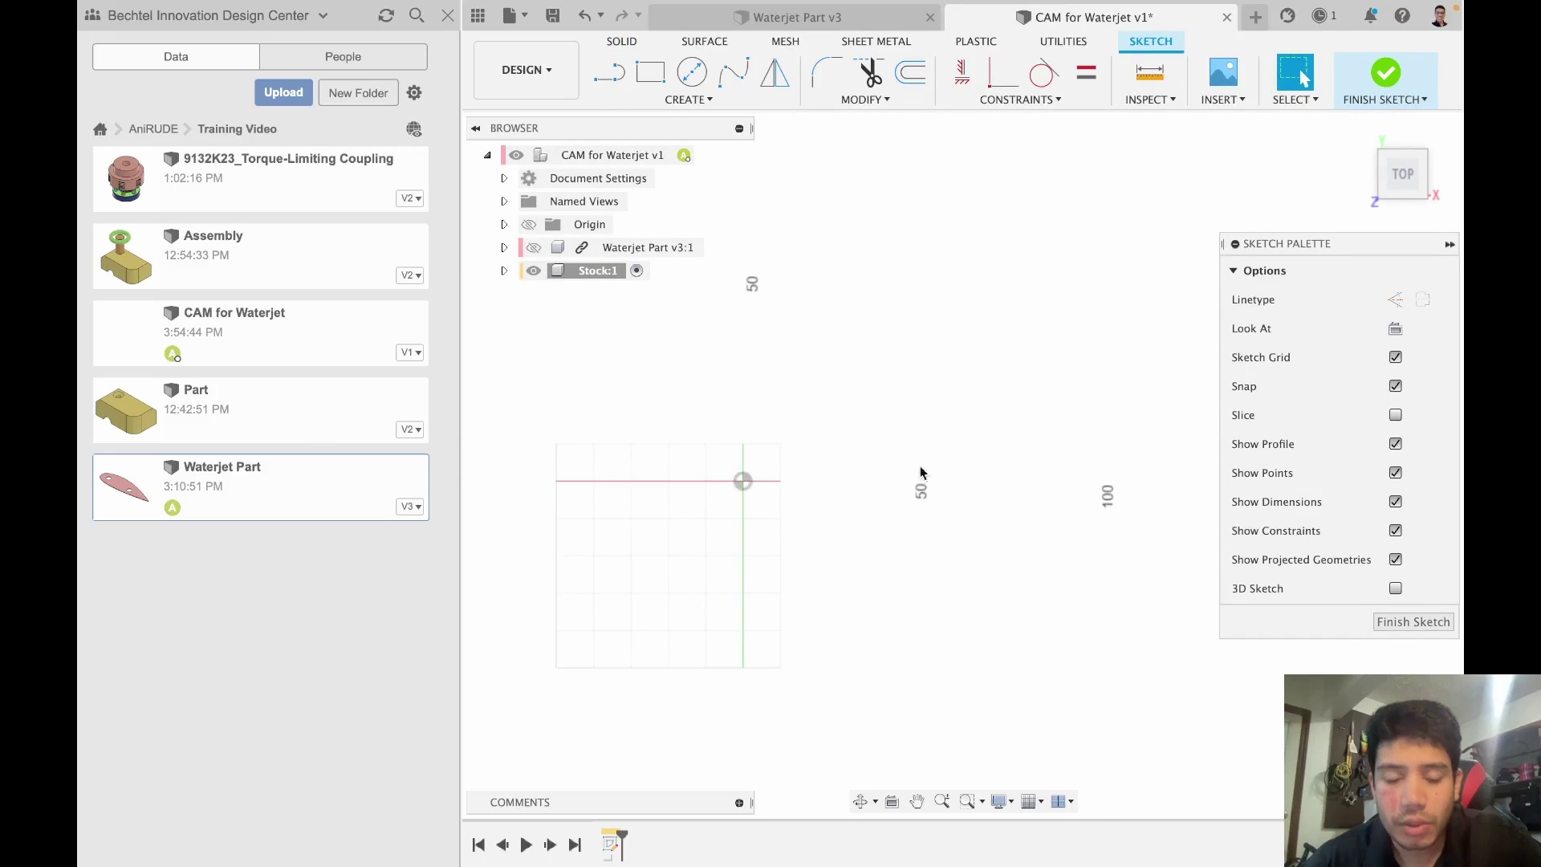
Step: Draw a 50 x 50 square from the origin
key("r")
left_click(742, 481)
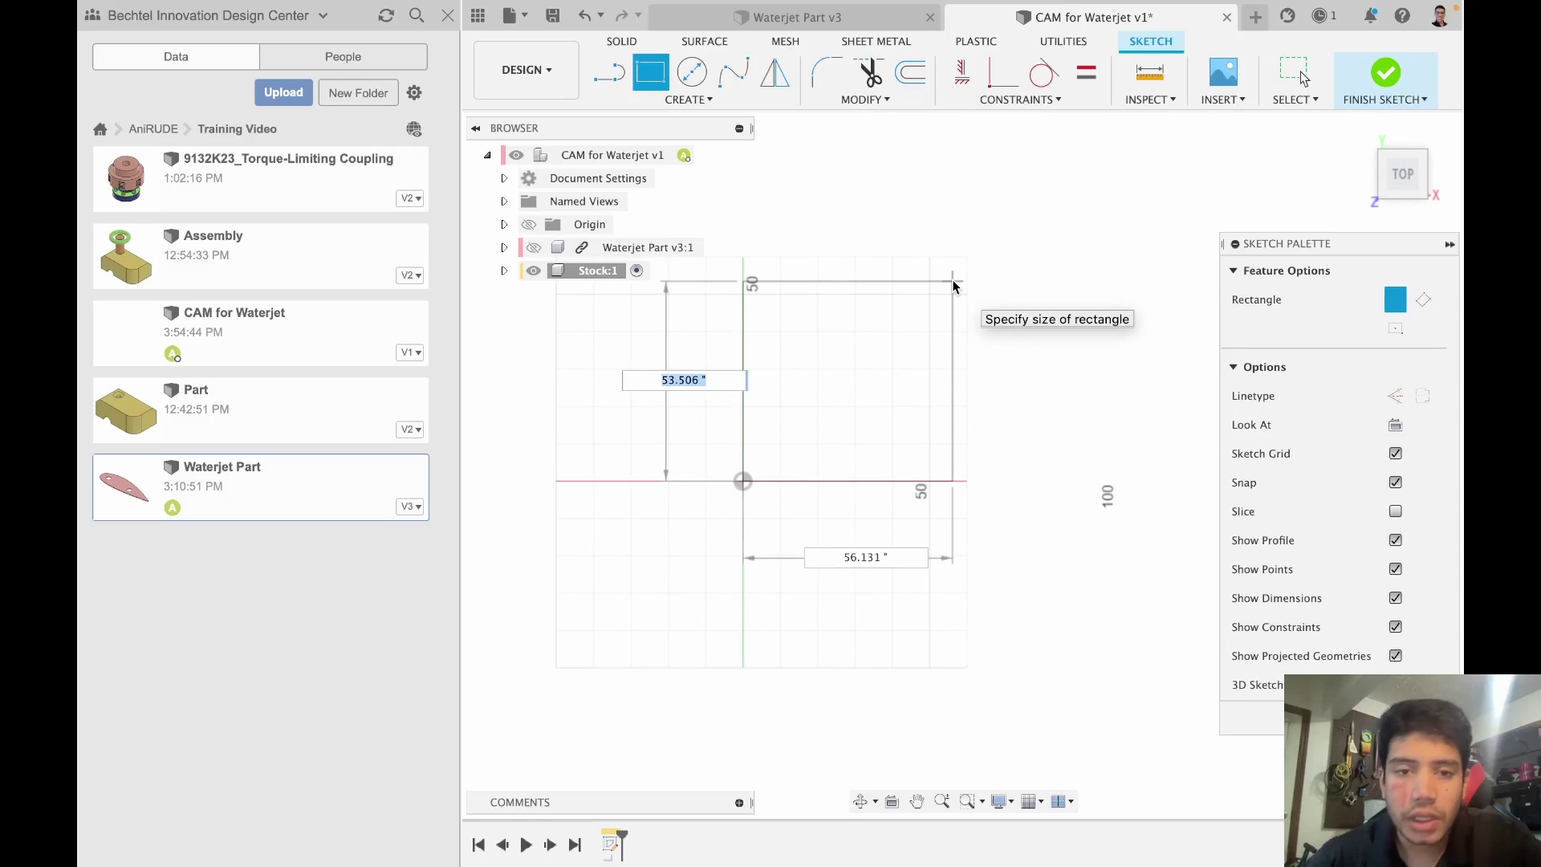
type("50")
key("Tab")
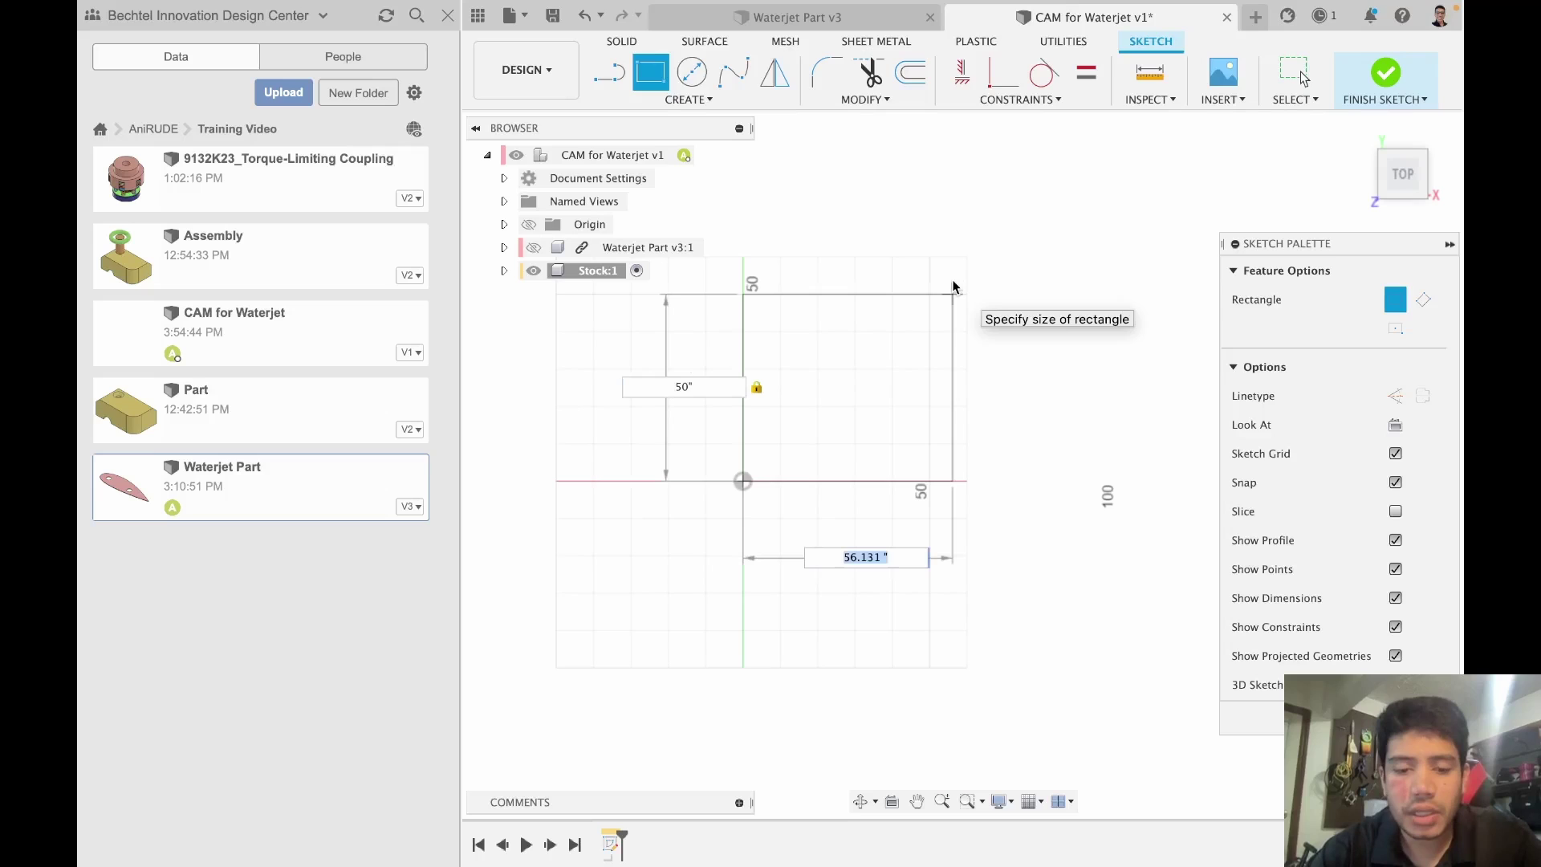
type("50")
key("Return")
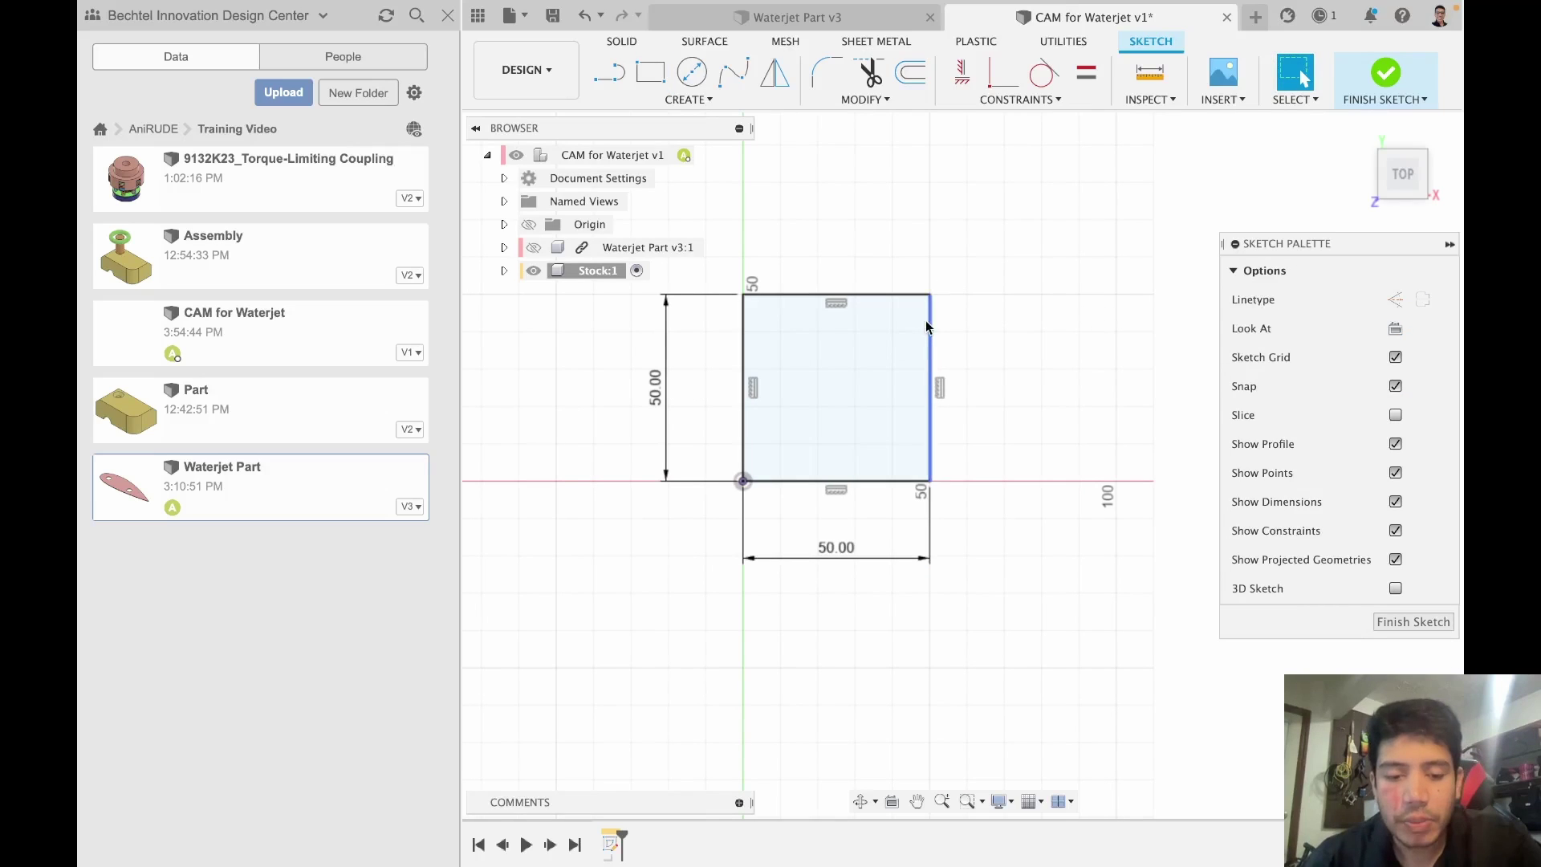
Step: Add a 40 x 30 rectangle starting at the square's top-right corner
key("r")
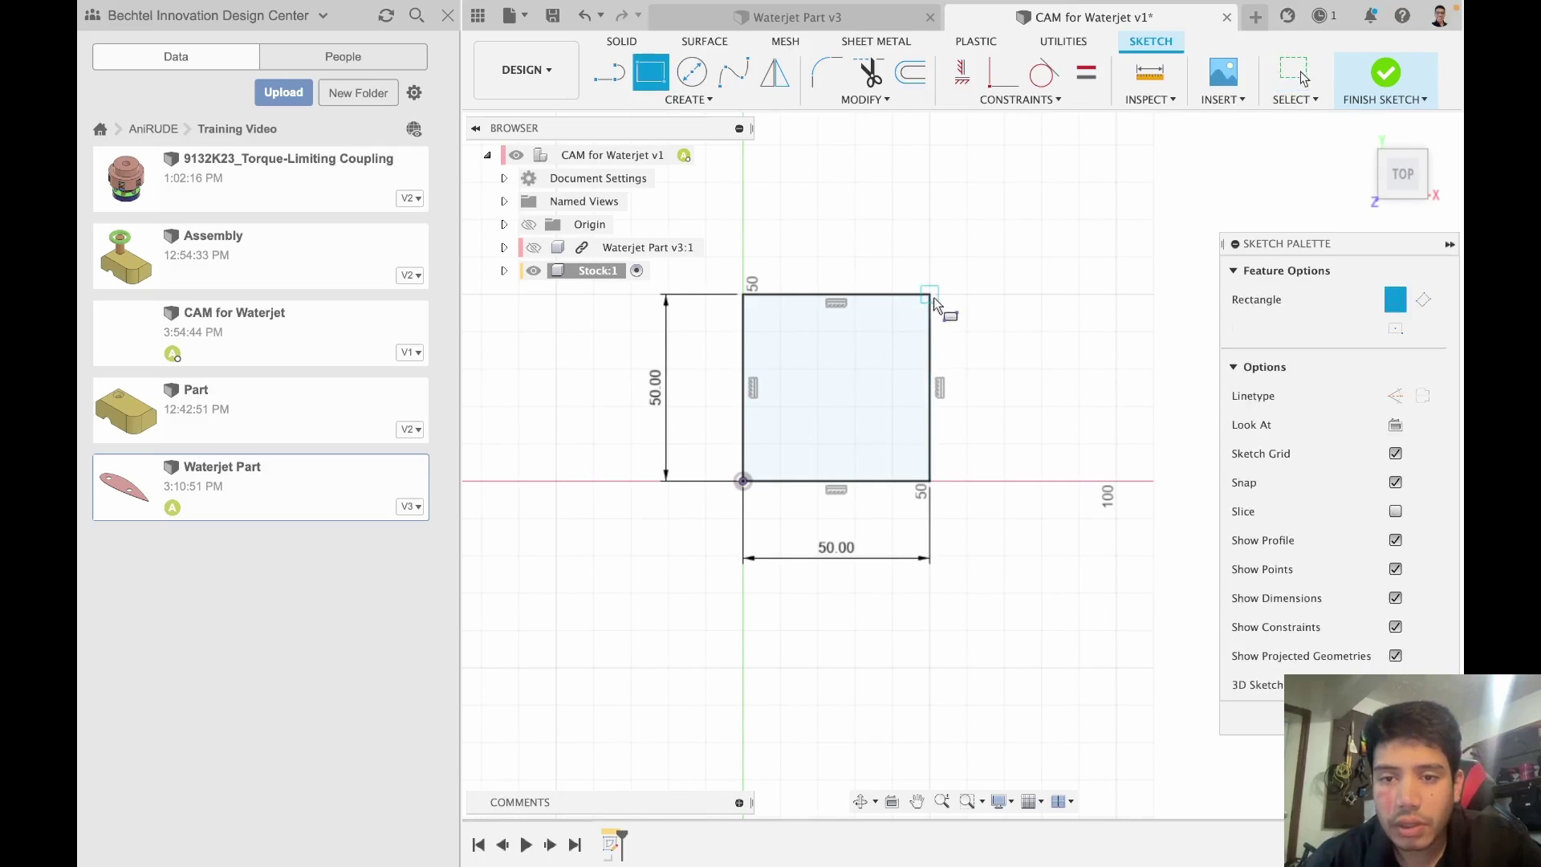
left_click(930, 294)
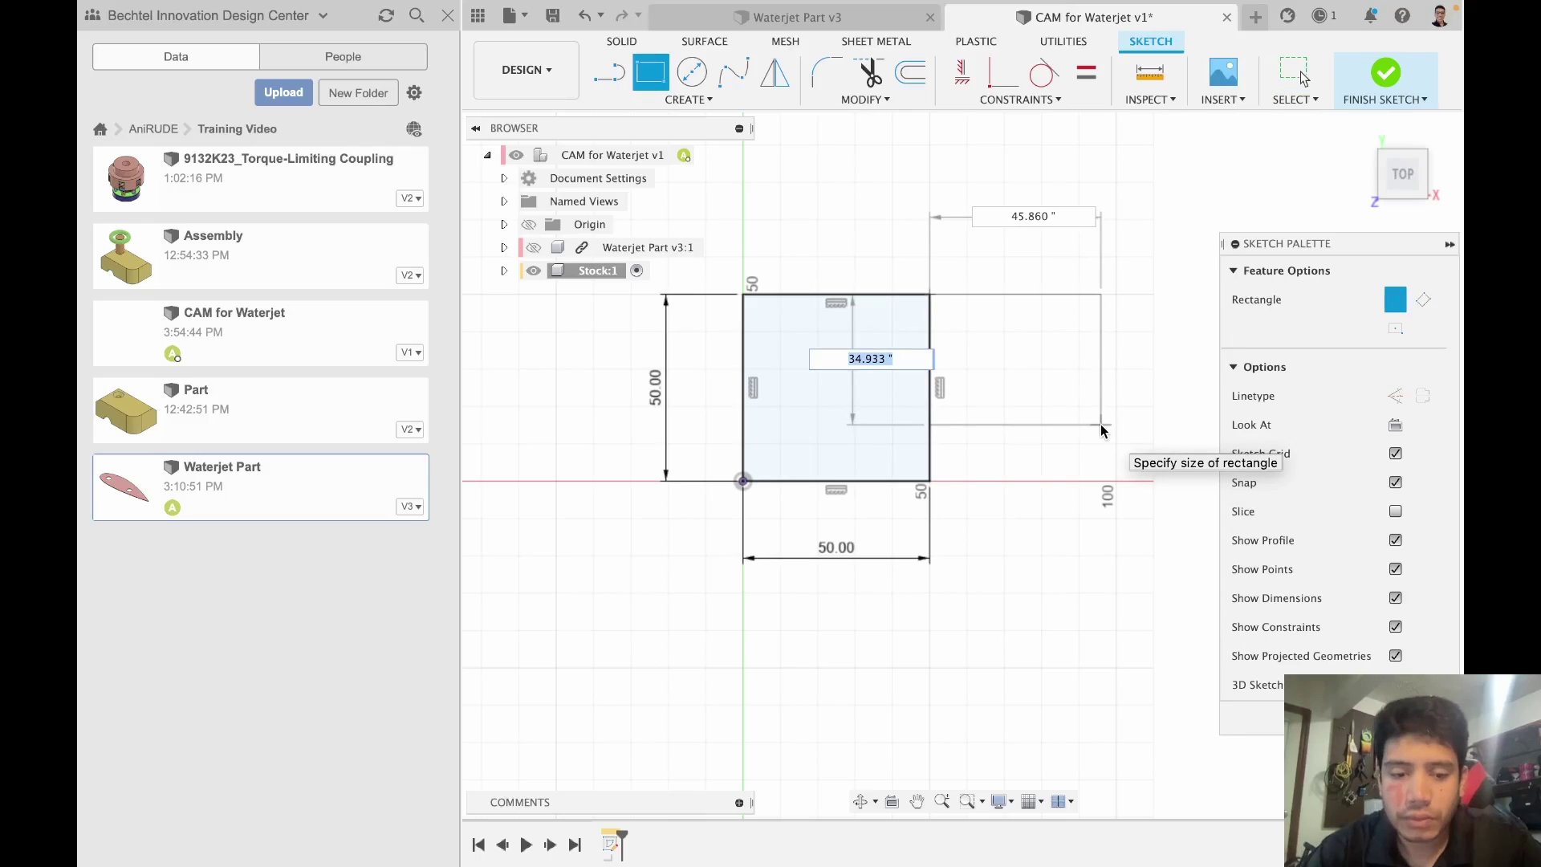
type("30")
key("Tab")
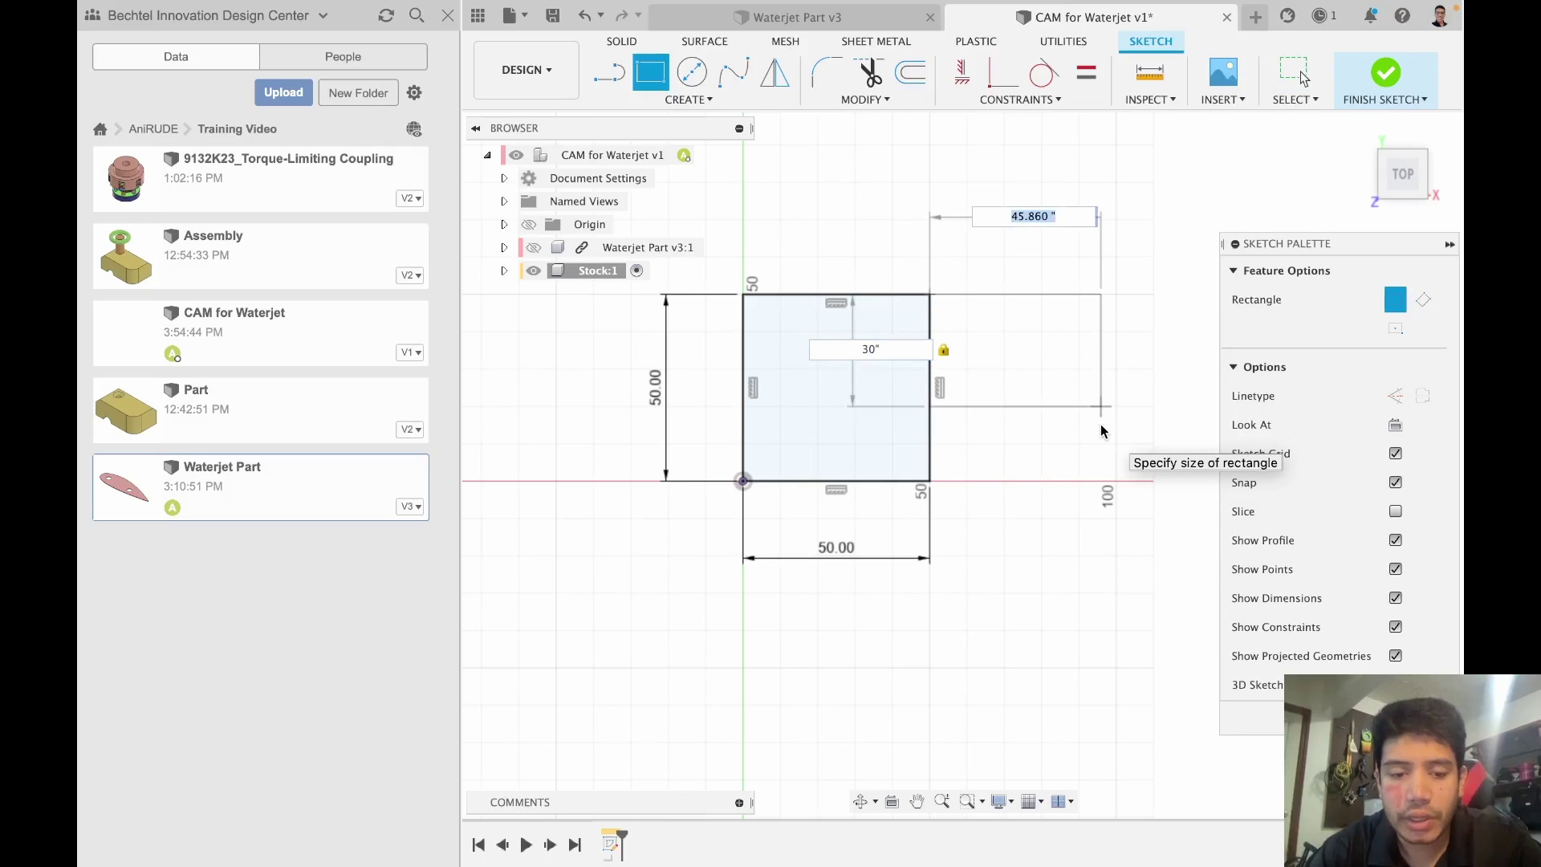
type("100")
key("Return")
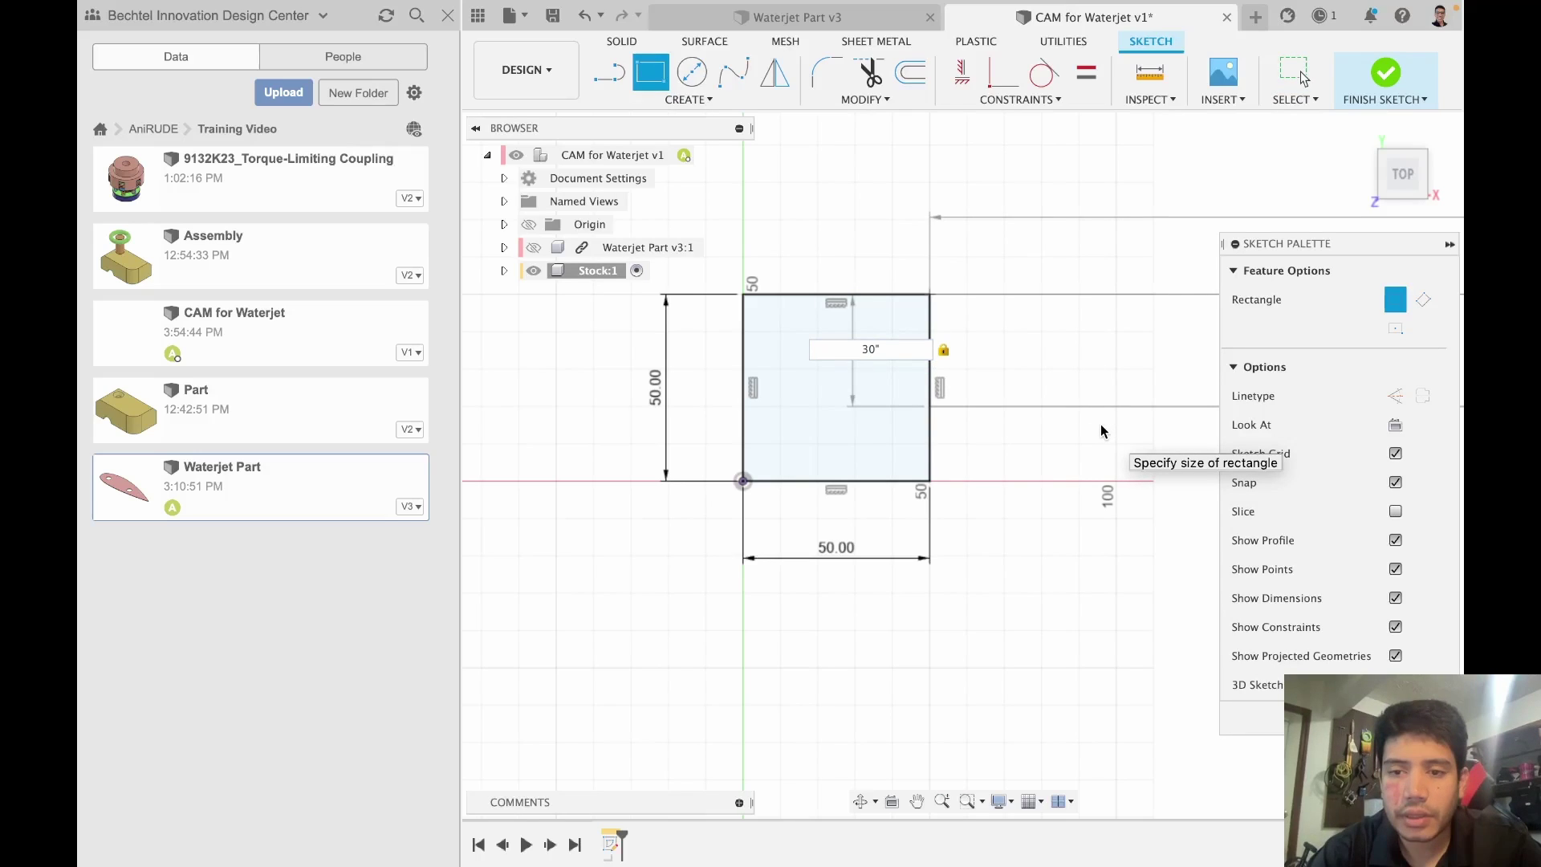
type("40")
key("Tab")
key("Return")
key("Escape")
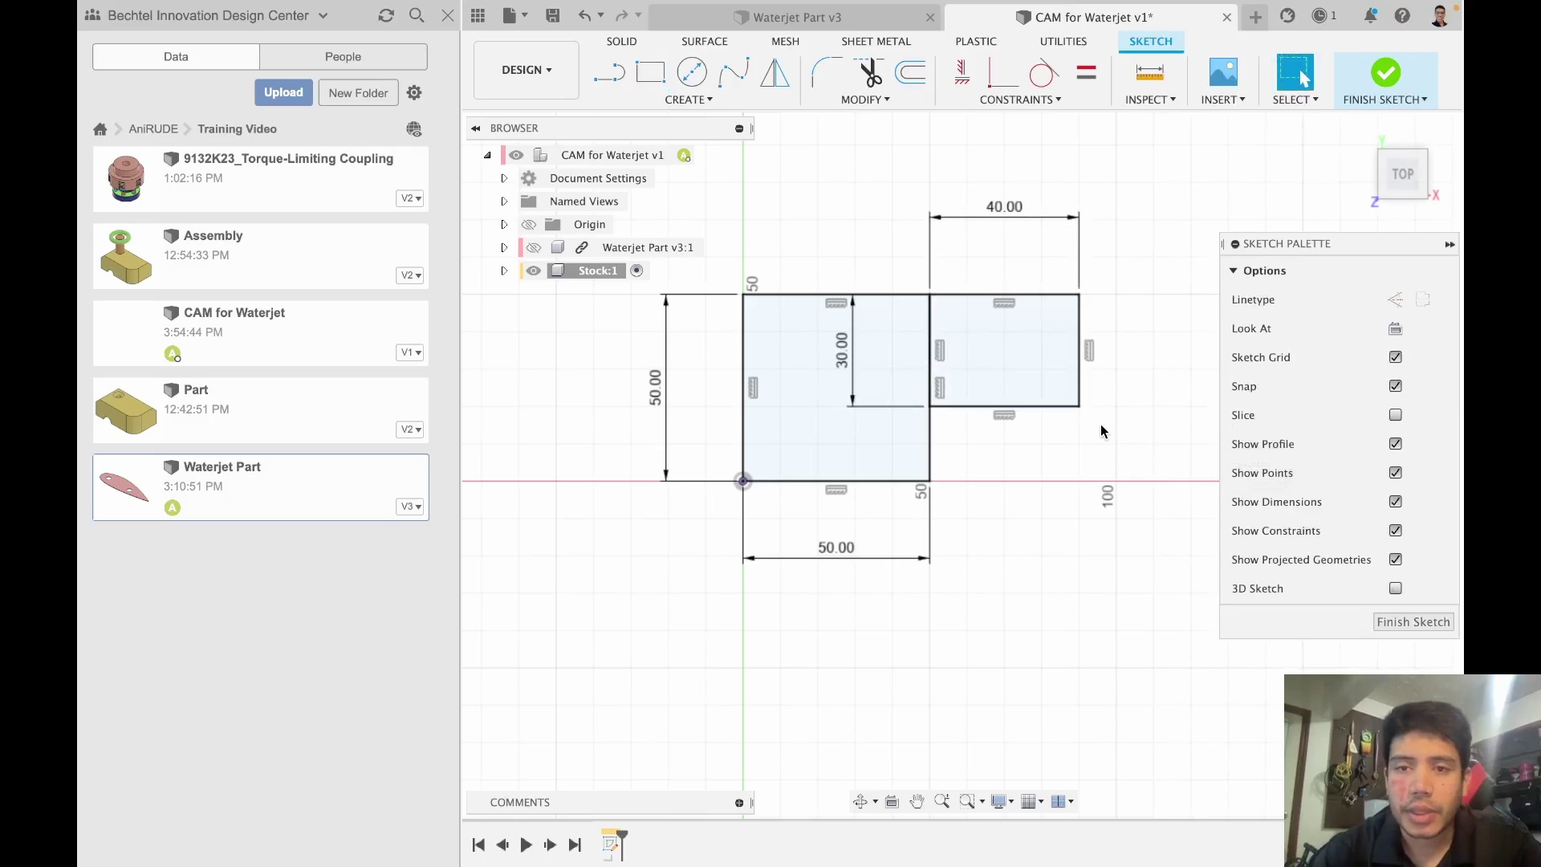
Step: Draw a 4-diameter circle centred on the shared corner
scroll(923, 424, "up", 1)
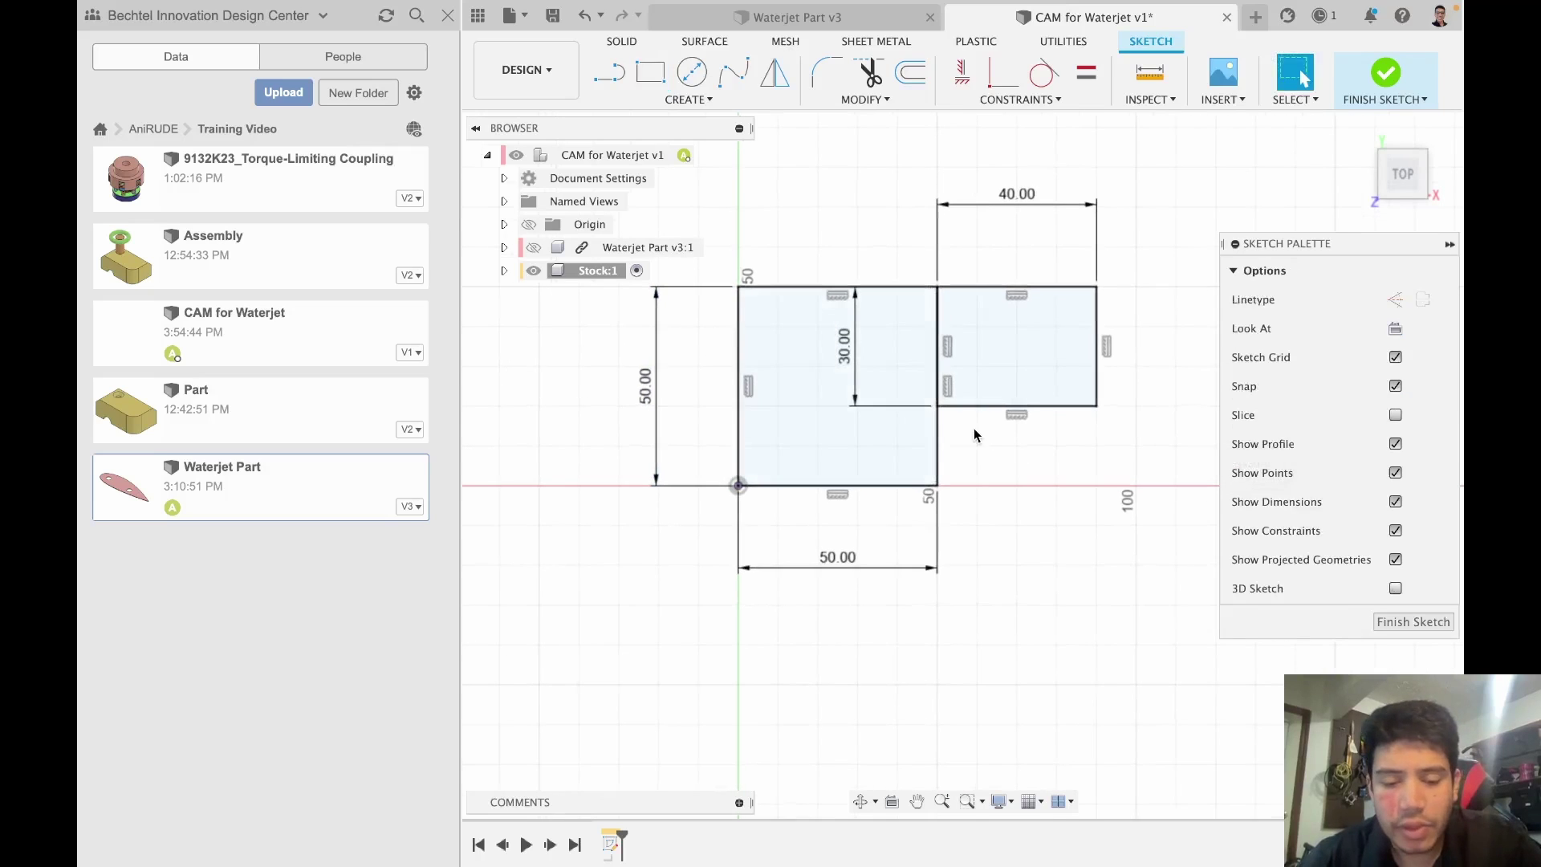
key("c")
scroll(960, 423, "up", 1)
left_click(932, 403)
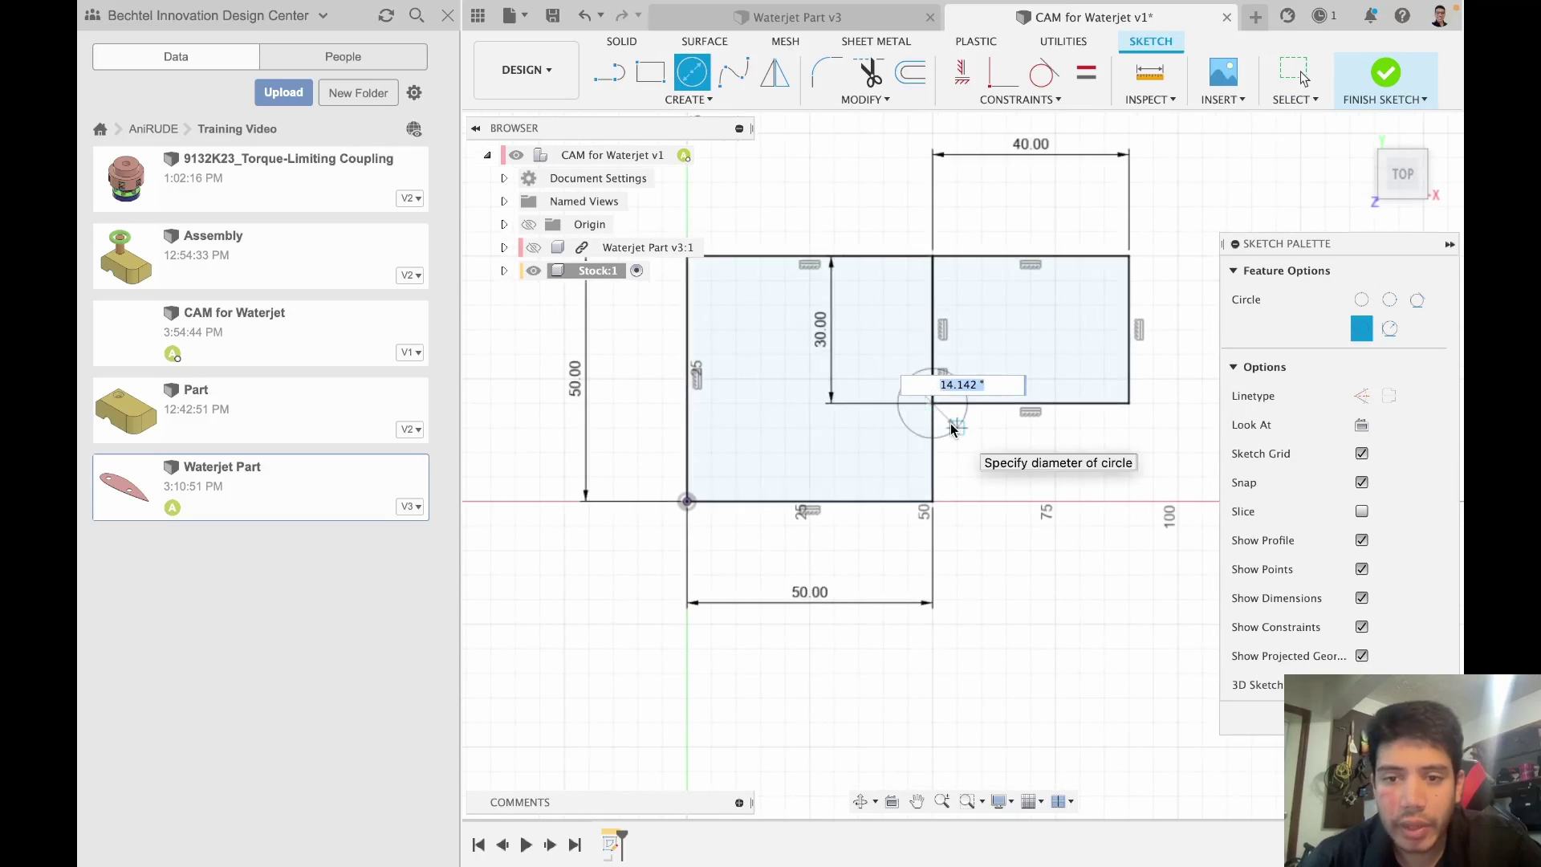
type("4")
key("Return")
key("Escape")
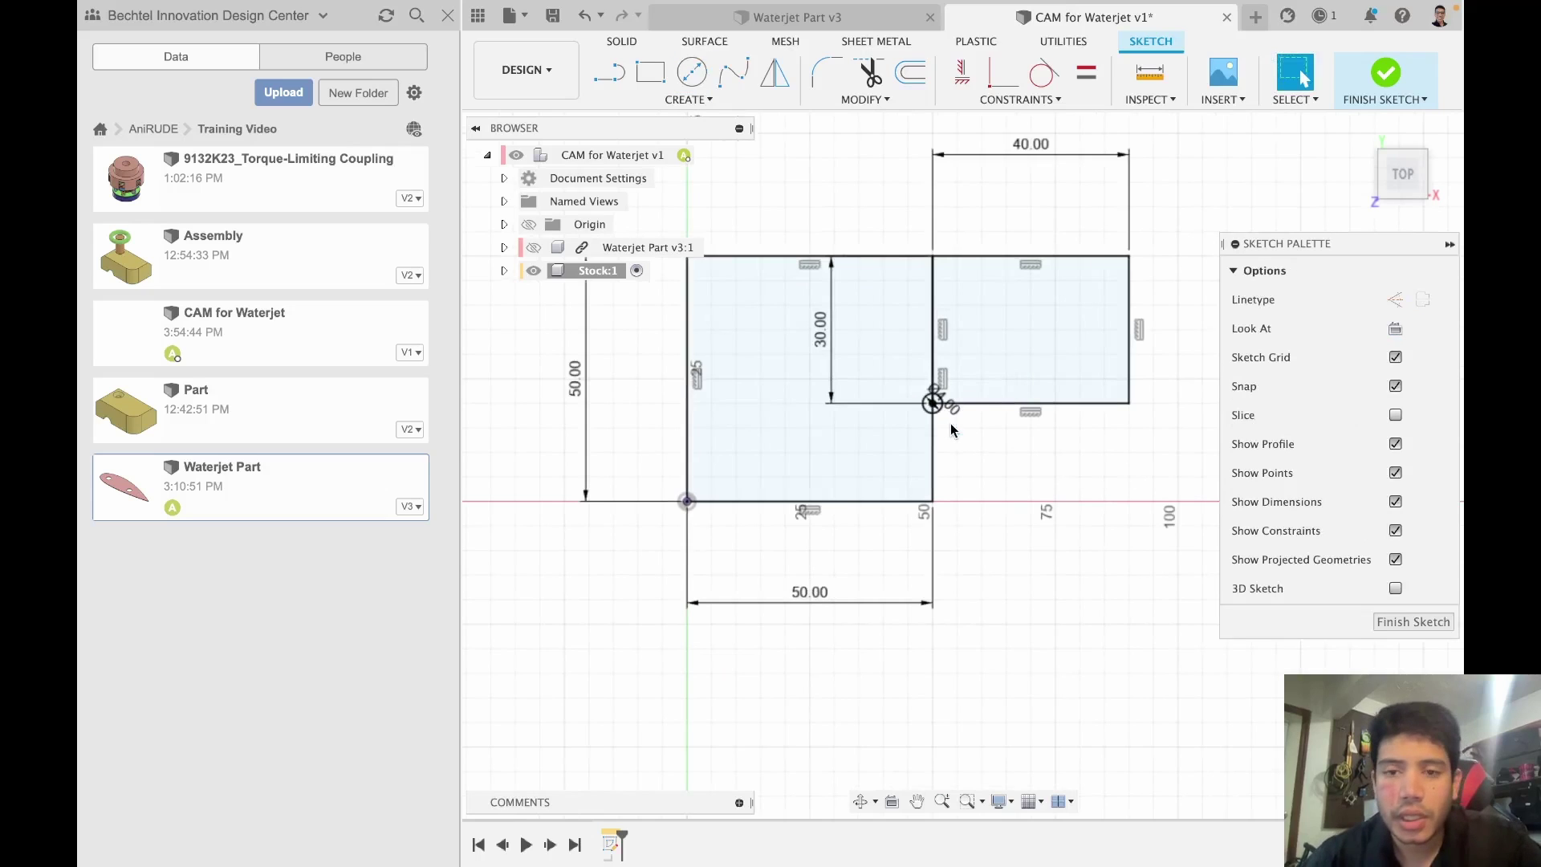
Step: Finish the sketch and extrude the square and rectangle profiles 0.25 thick
left_click(1412, 622)
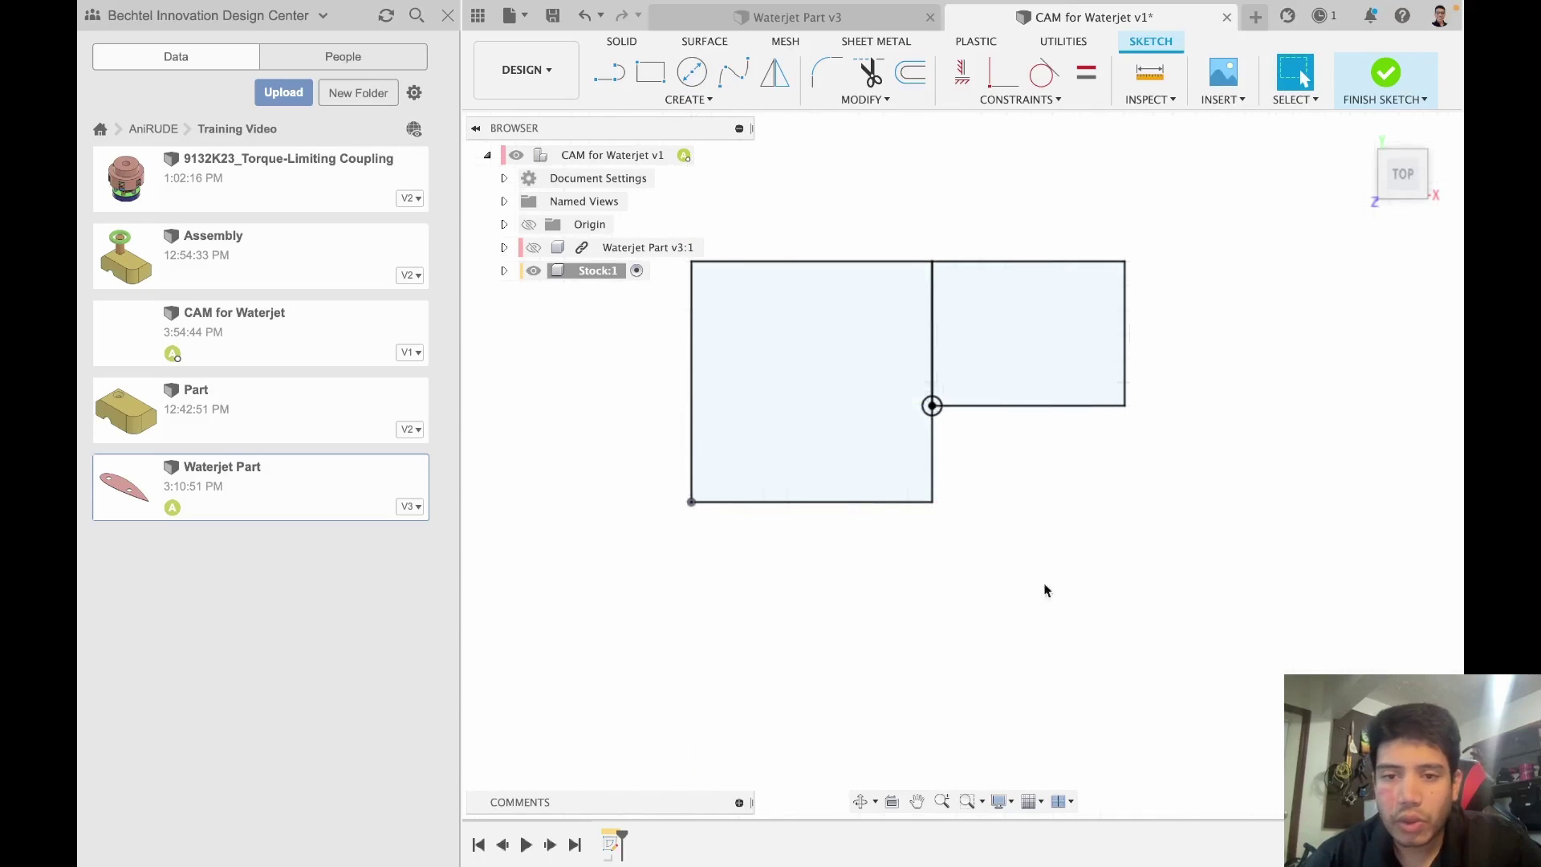
middle_click_drag(1046, 585, 990, 537, "shift")
key("e")
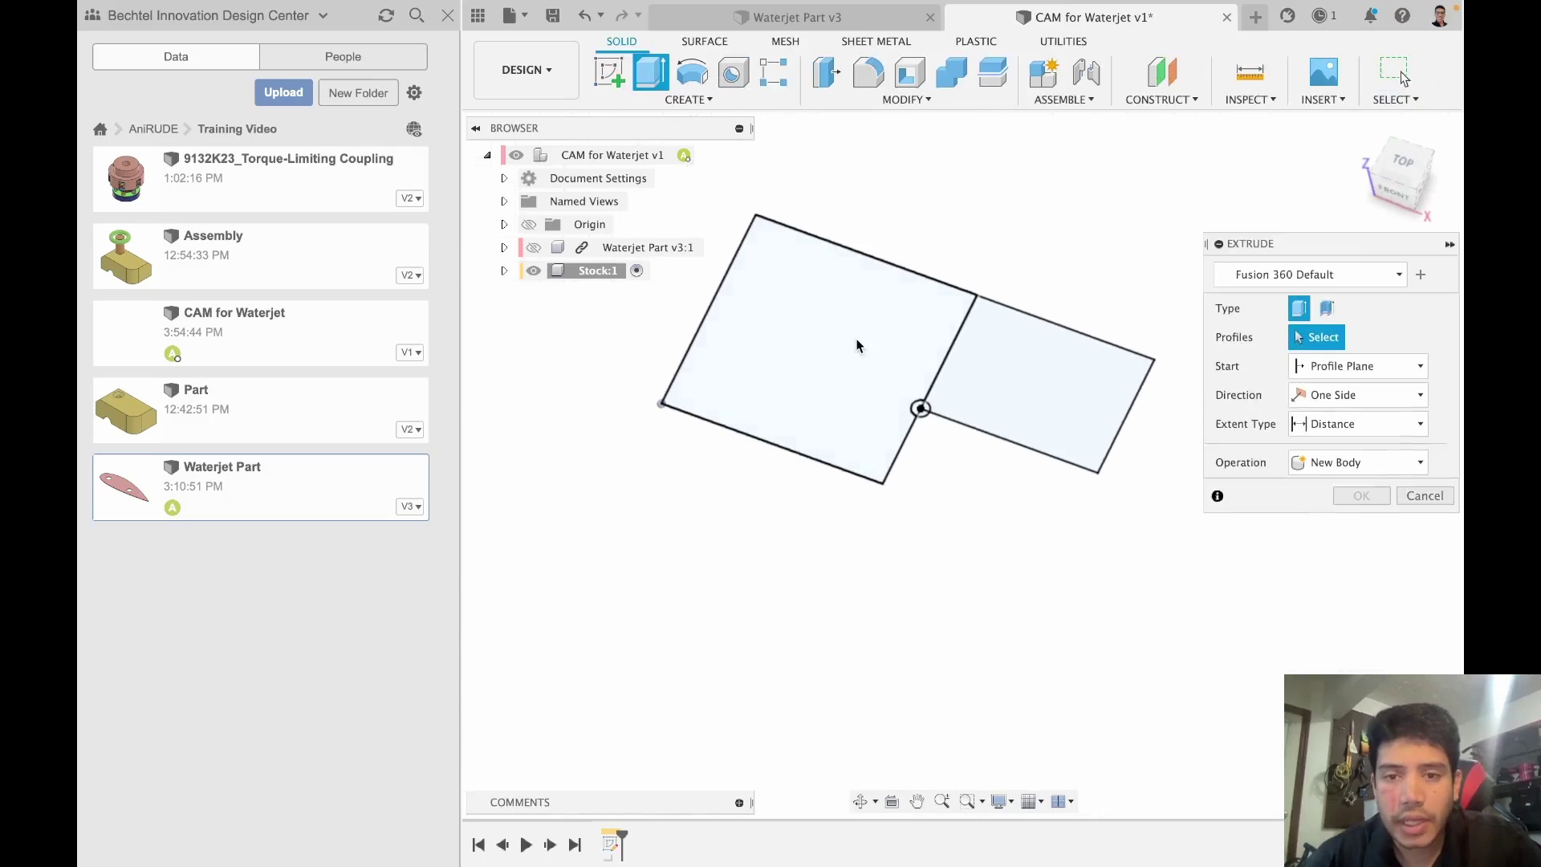
left_click(883, 369)
left_click(1003, 360)
type(".25")
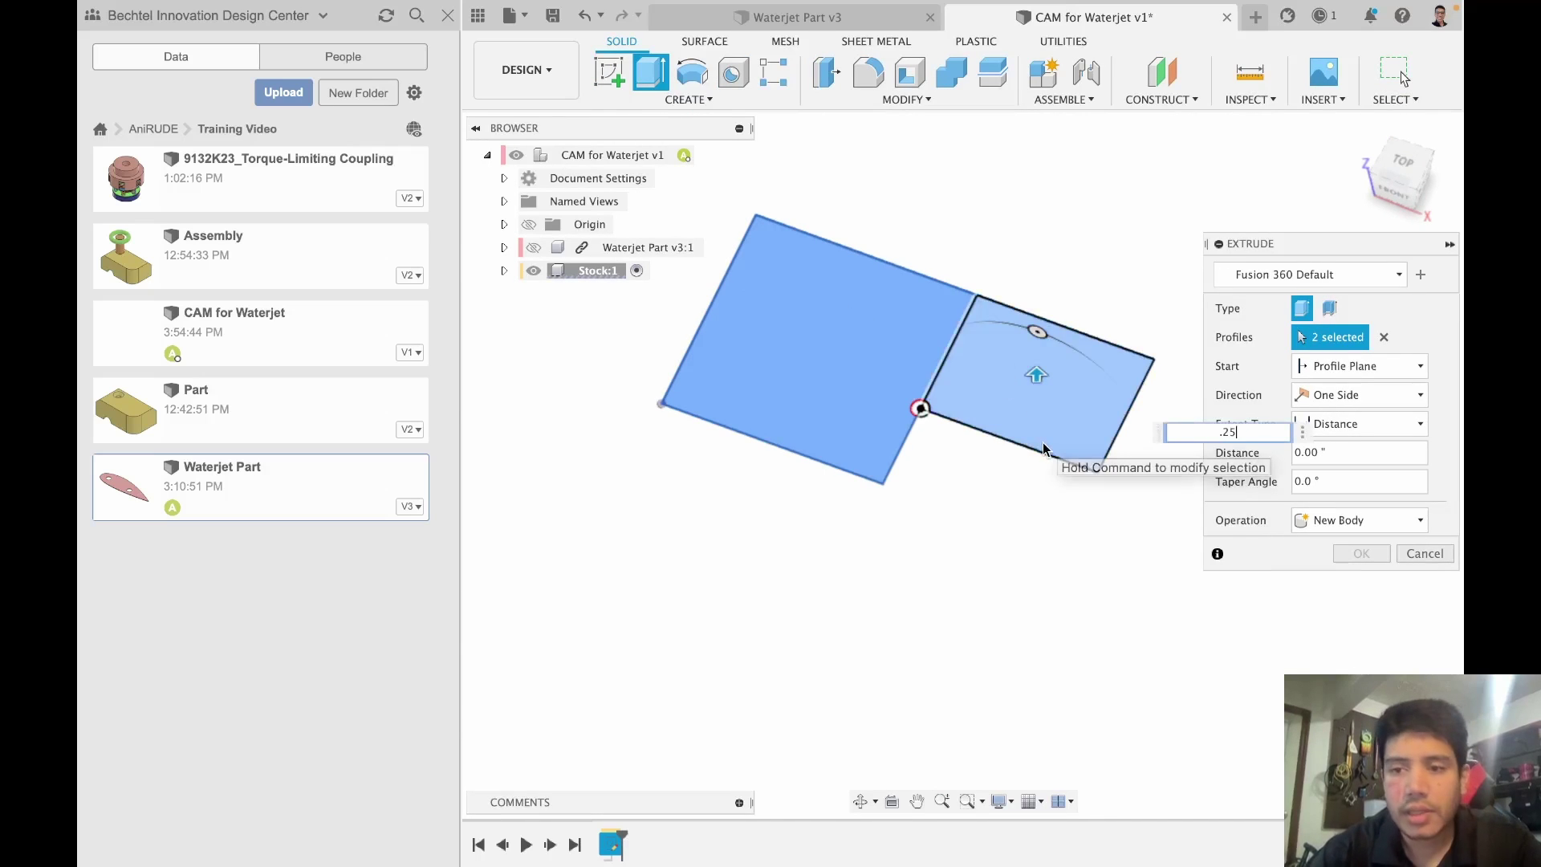
key("Return")
middle_click_drag(991, 471, 954, 616, "shift")
scroll(915, 333, "up", 3)
scroll(922, 362, "down", 4)
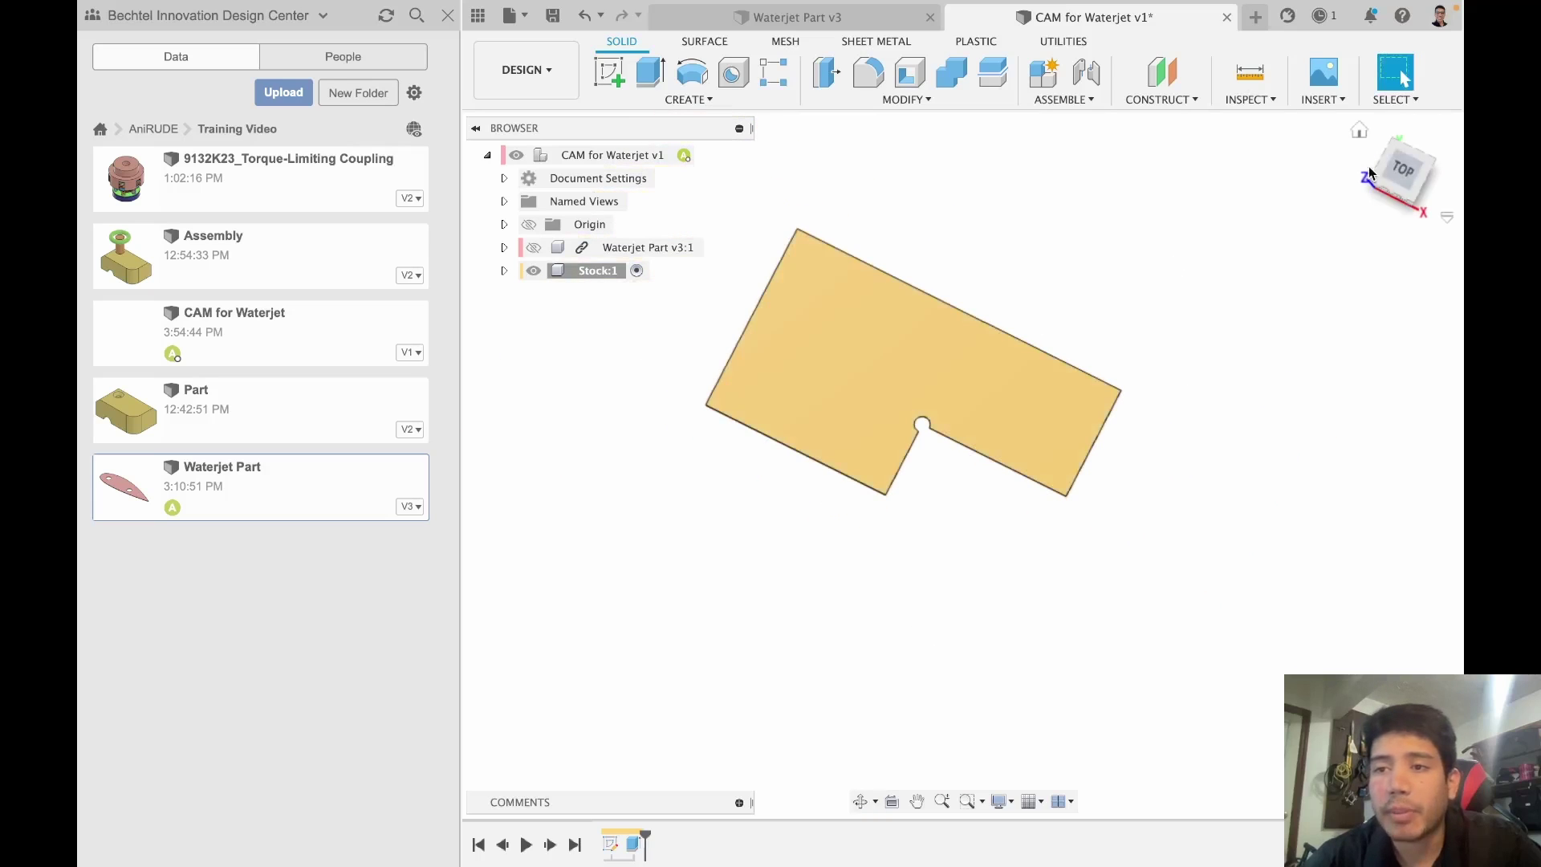
Step: In Top view, unhide Waterjet Part v3:1, drag it onto the plate, activate the root component
left_click(1401, 170)
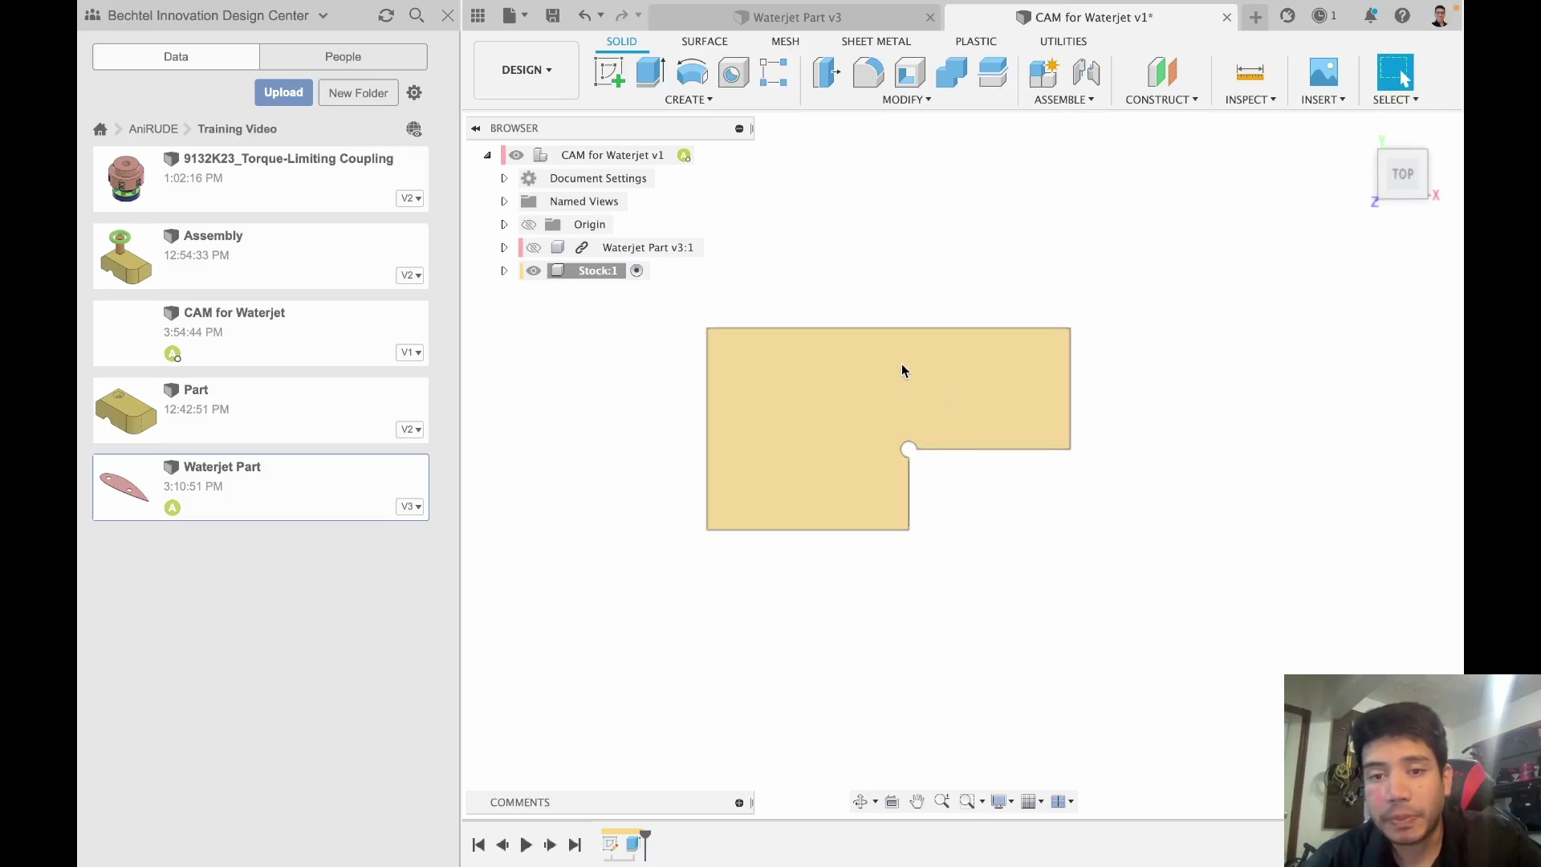
left_click(534, 248)
left_click_drag(769, 481, 808, 454)
middle_click_drag(979, 554, 774, 446, "shift")
scroll(772, 457, "up", 3)
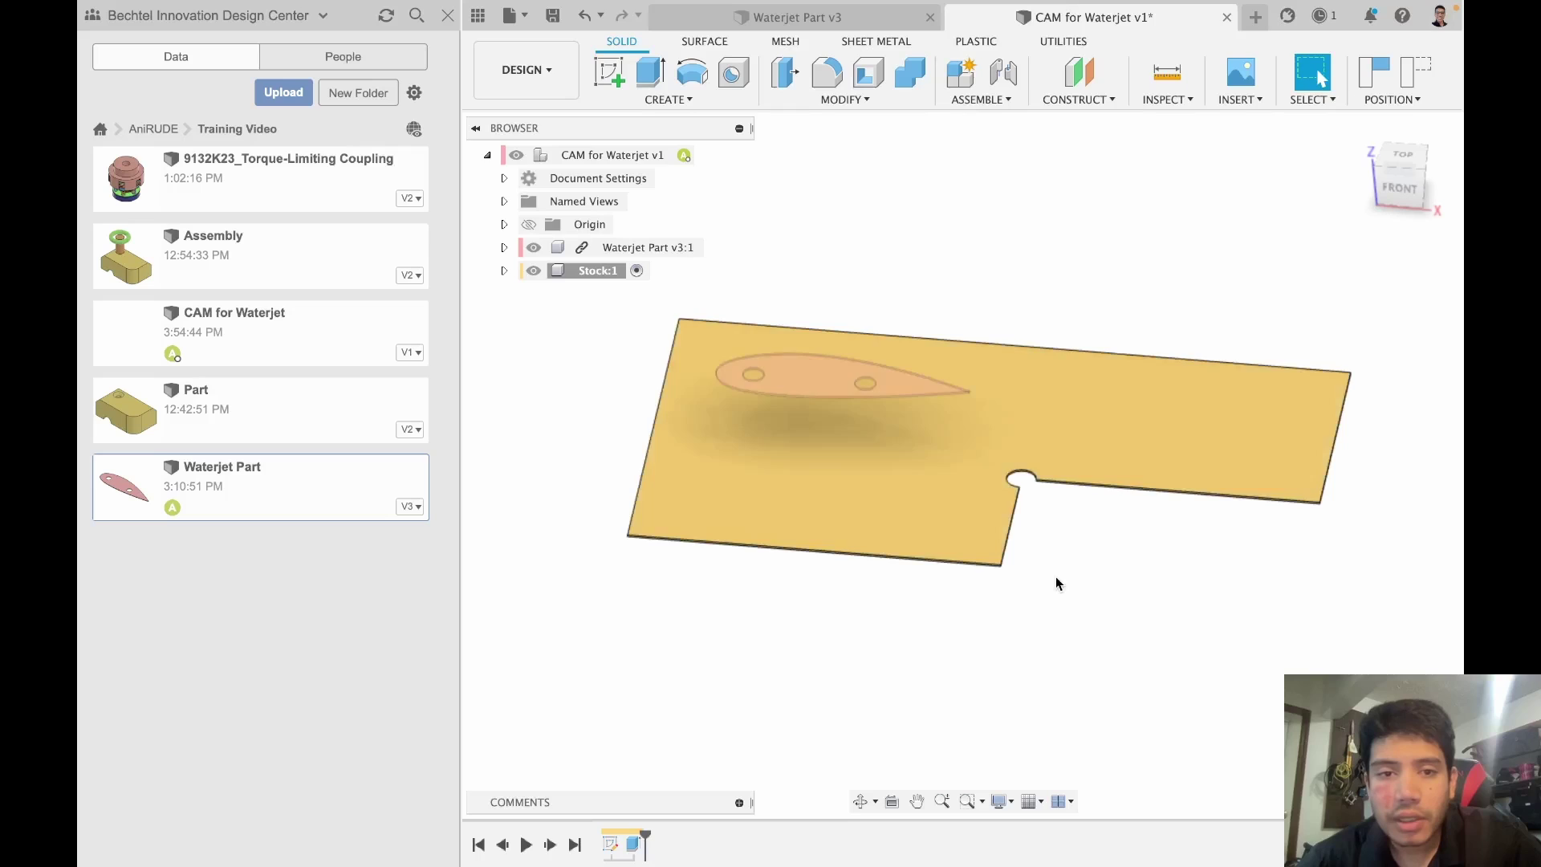
left_click(712, 155)
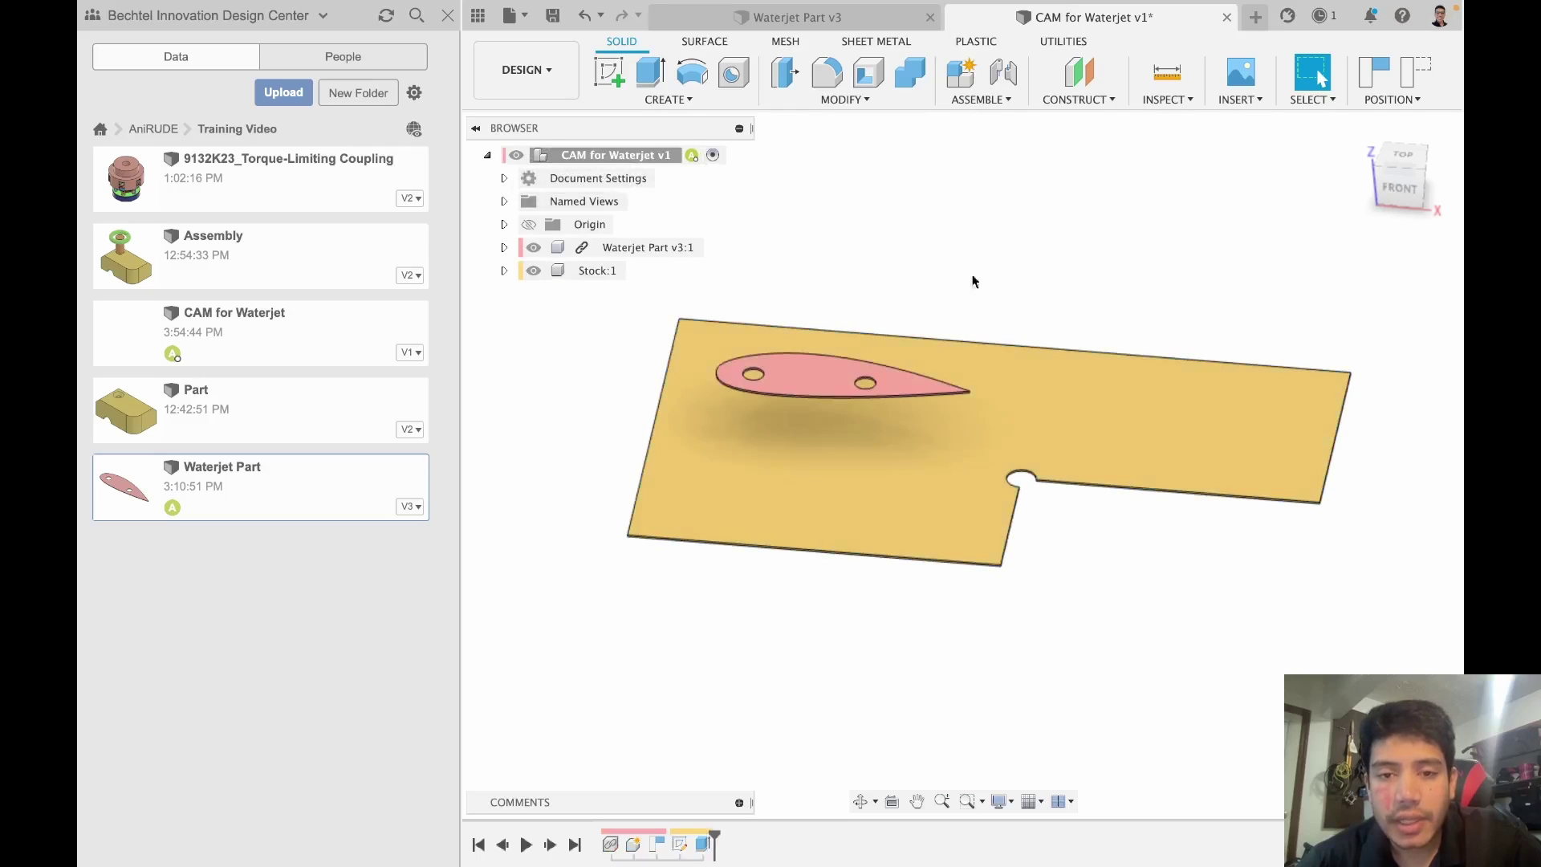
Step: Joint the waterjet part to Stock:1, flipped, with offsets X -25 and Y -15
key("j")
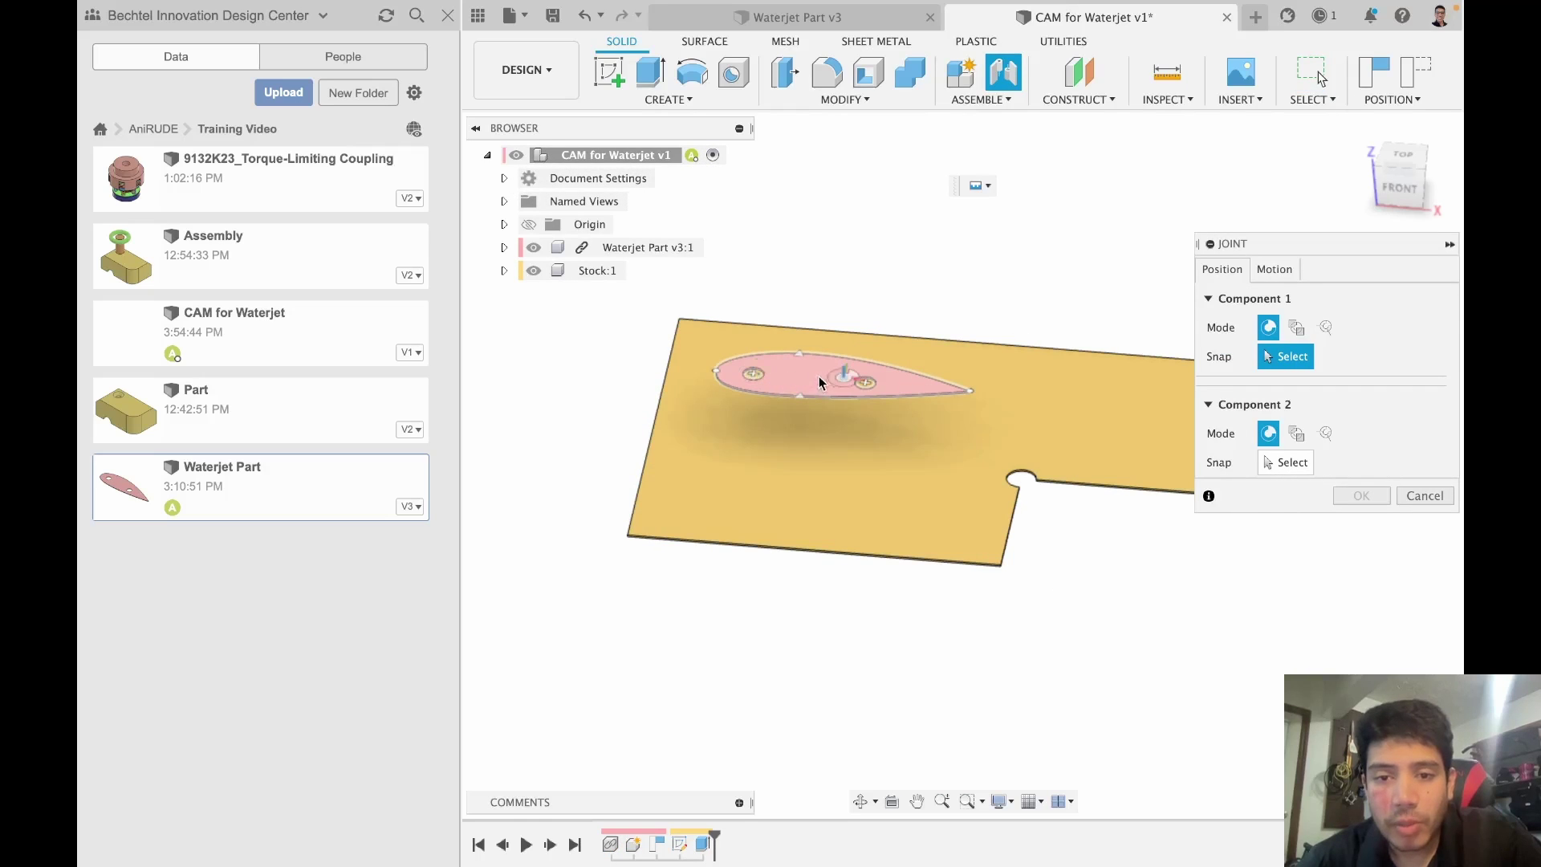
left_click(812, 380)
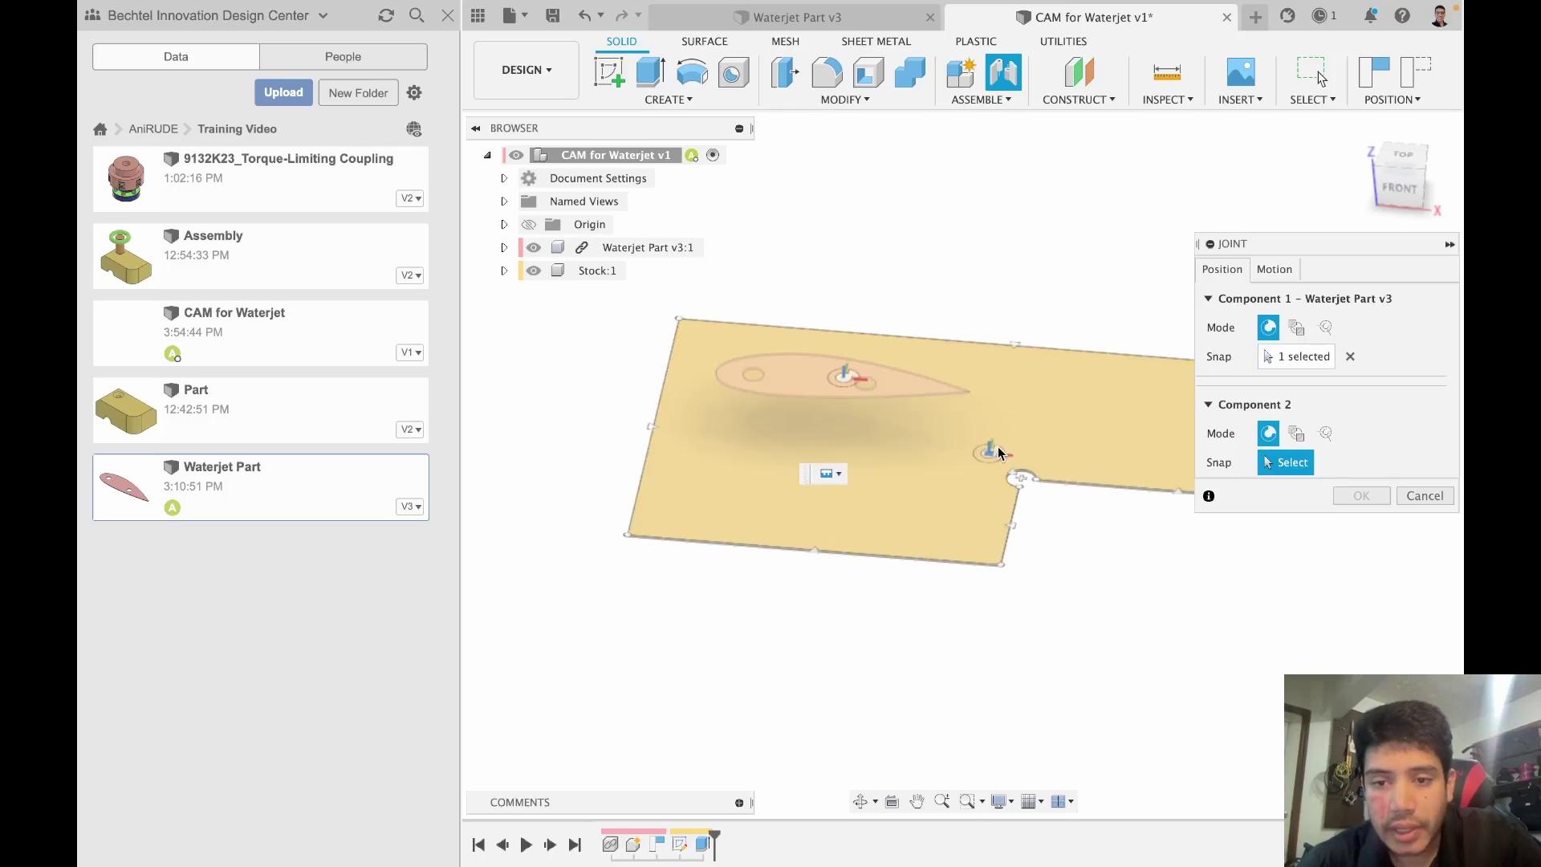
left_click(998, 449)
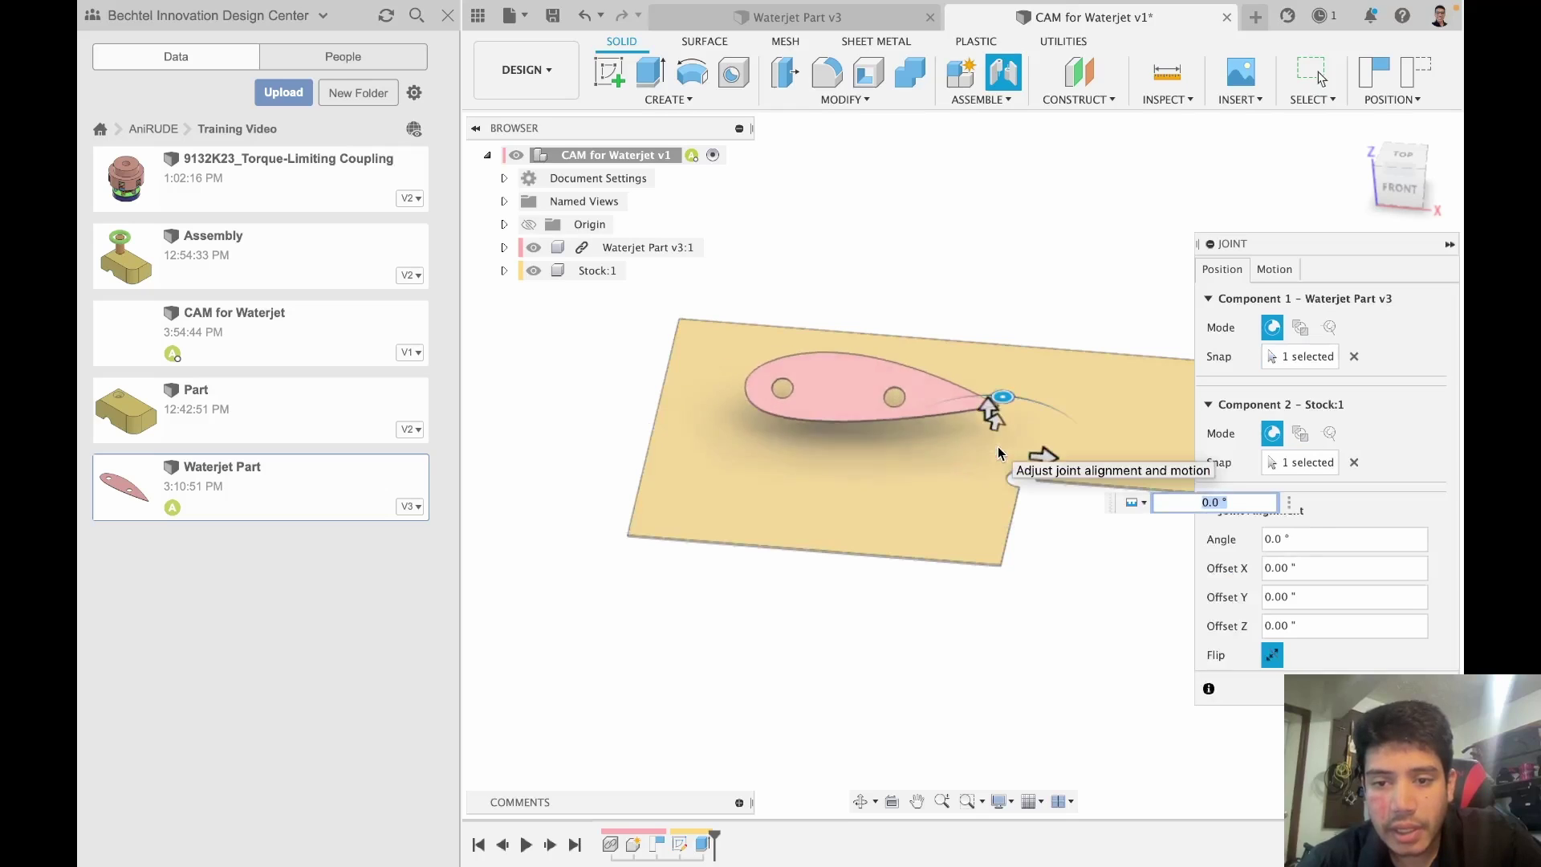
left_click(1273, 653)
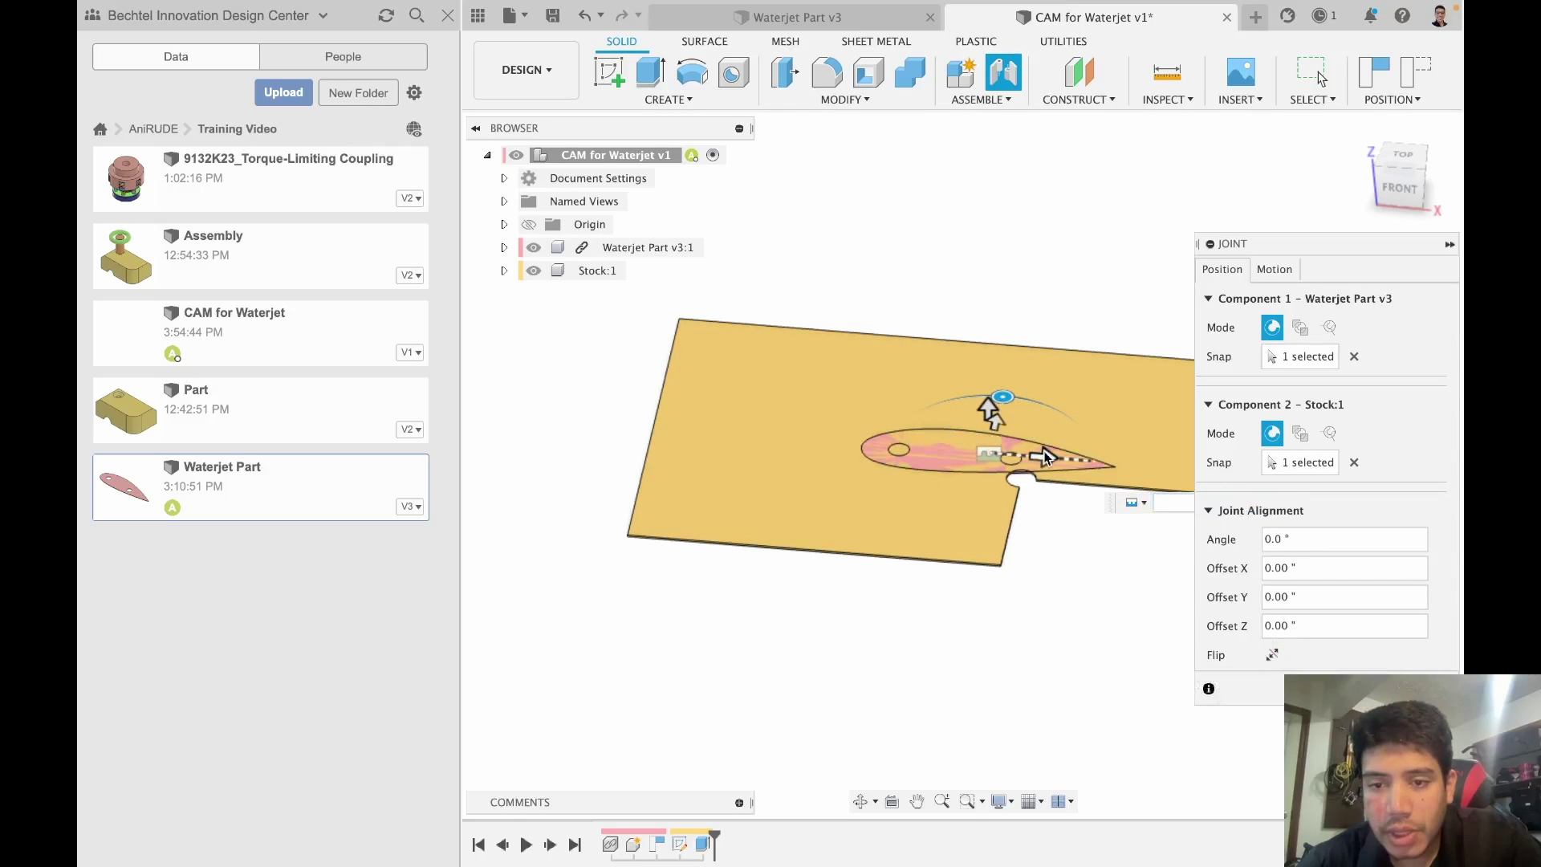
left_click_drag(1041, 457, 790, 474)
scroll(653, 541, "up", 5)
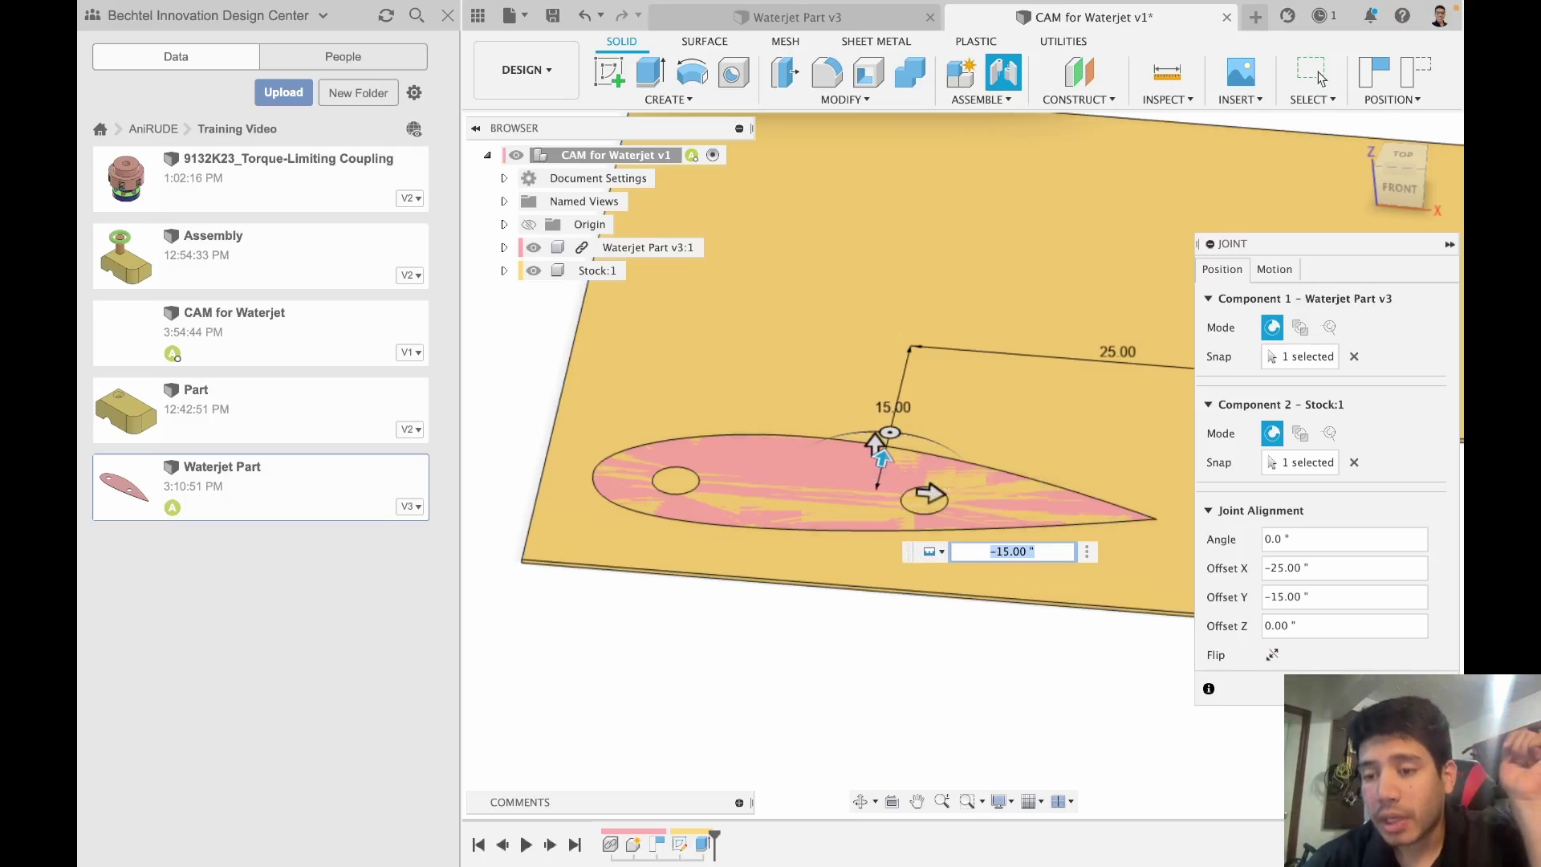
key("Return")
Step: Set Stock:1 opacity to 40%
scroll(735, 478, "down", 4)
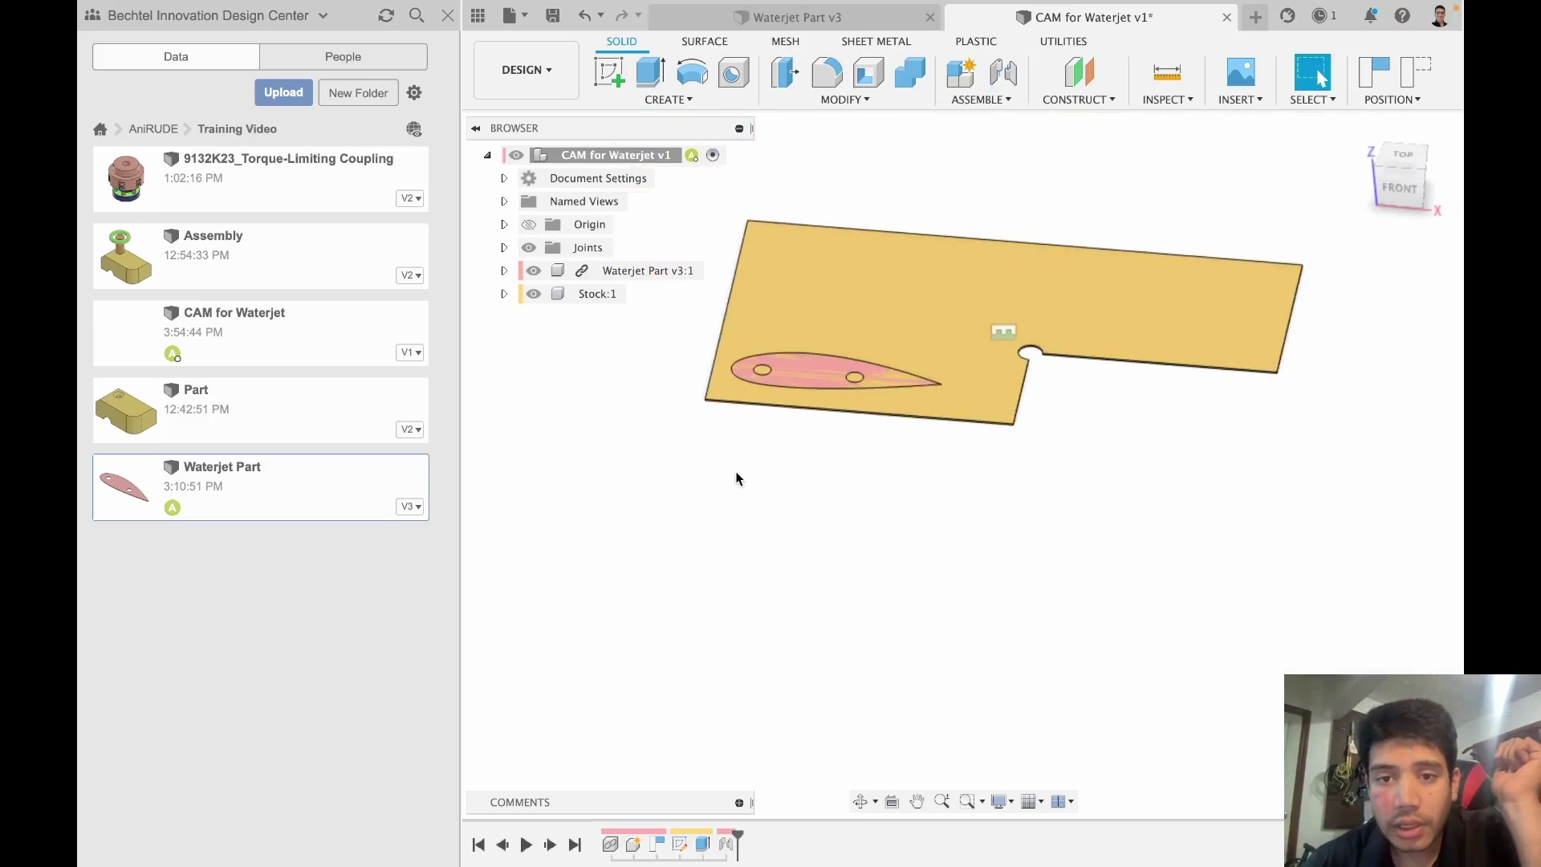
right_click(598, 293)
mouse_move(748, 575)
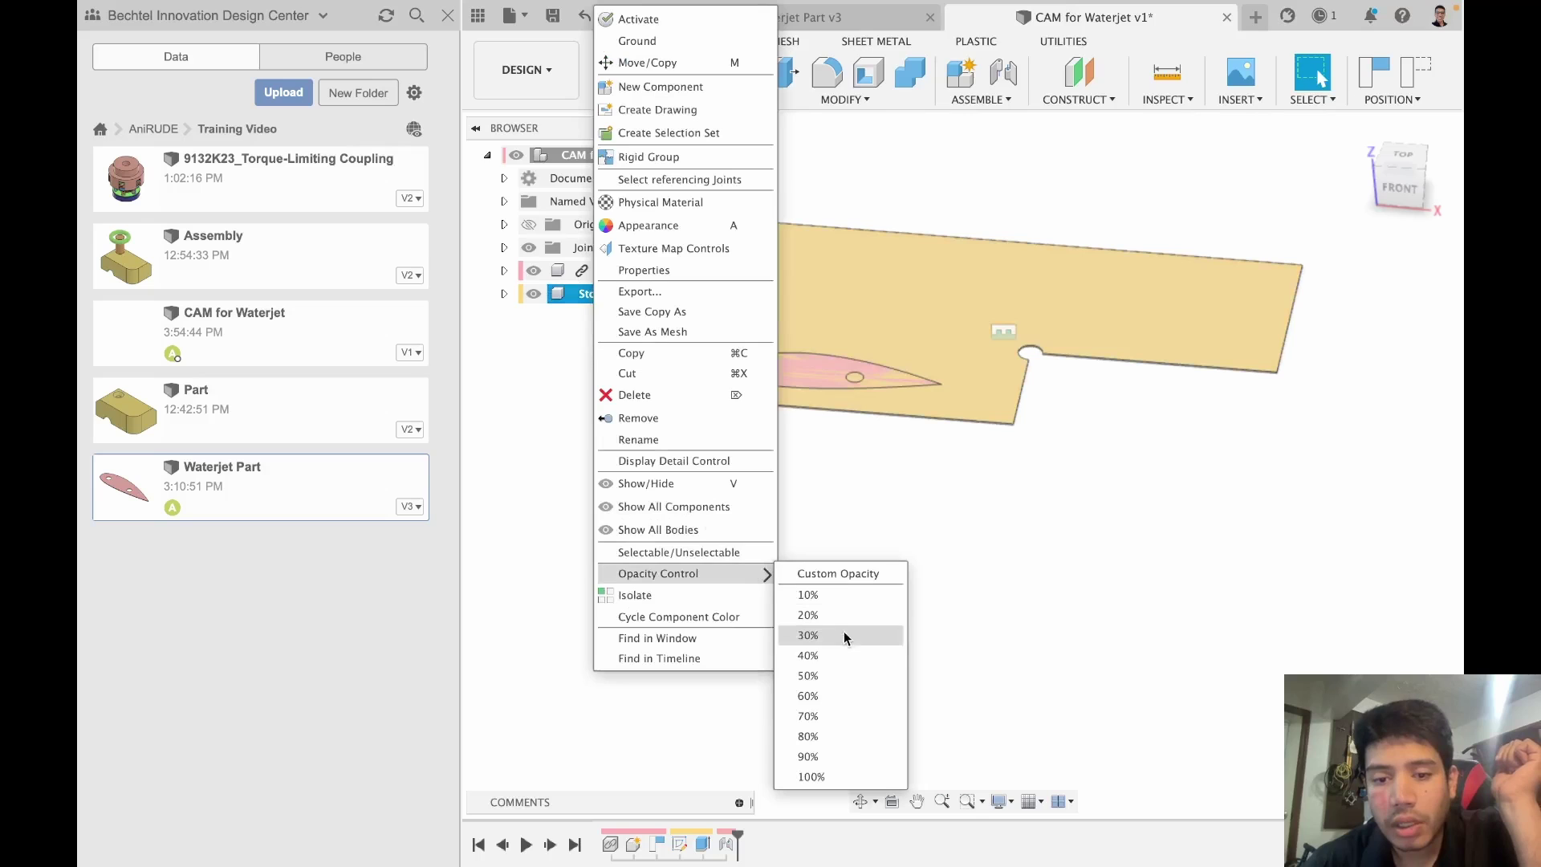
left_click(826, 668)
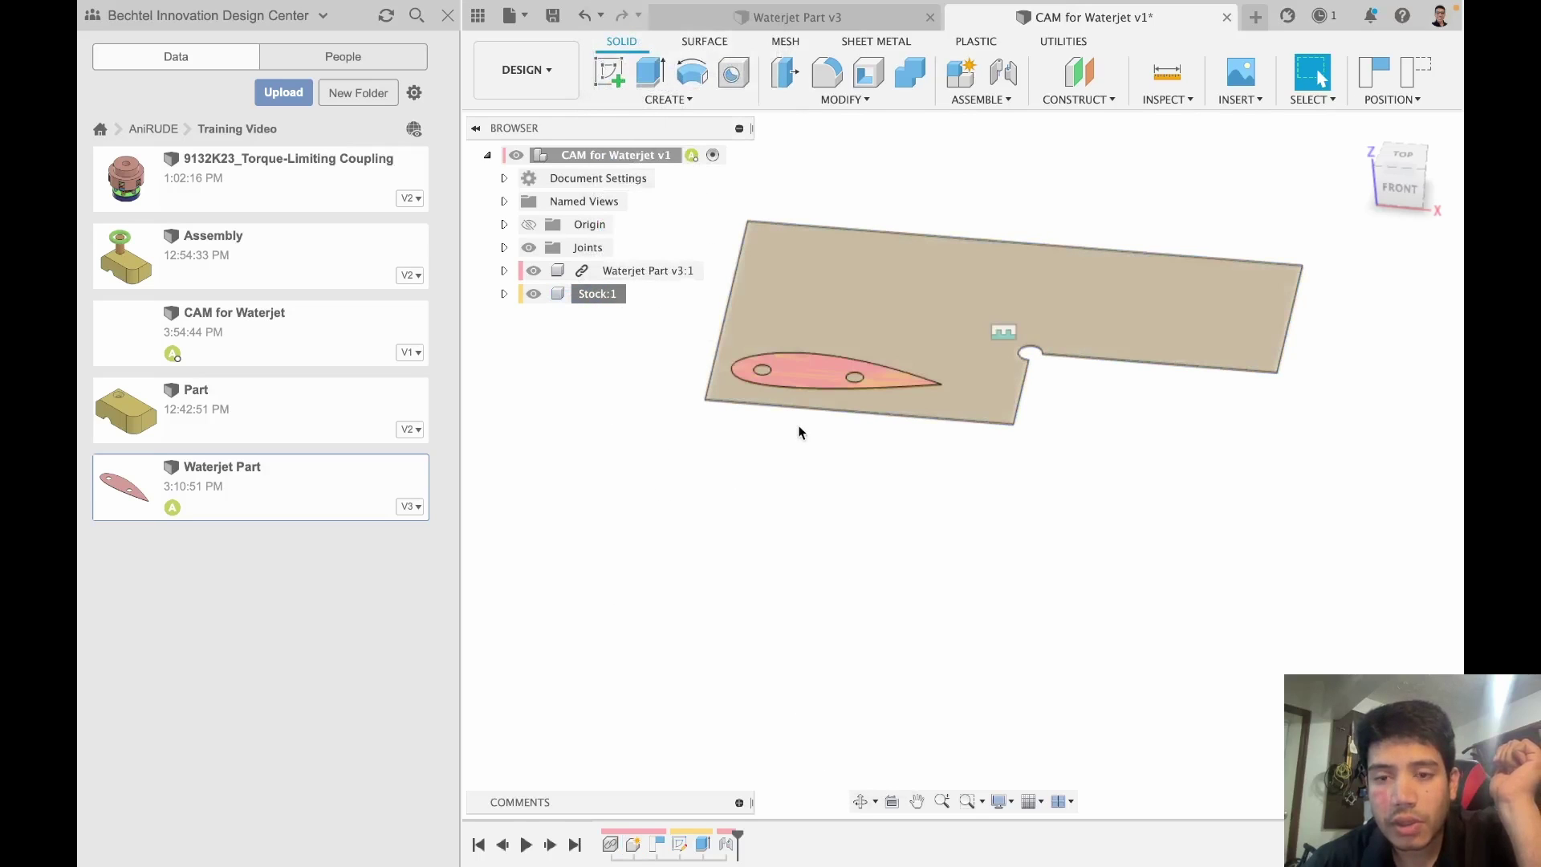
scroll(802, 433, "up", 4)
middle_click_drag(816, 605, 1147, 330, "shift")
scroll(989, 393, "down", 6)
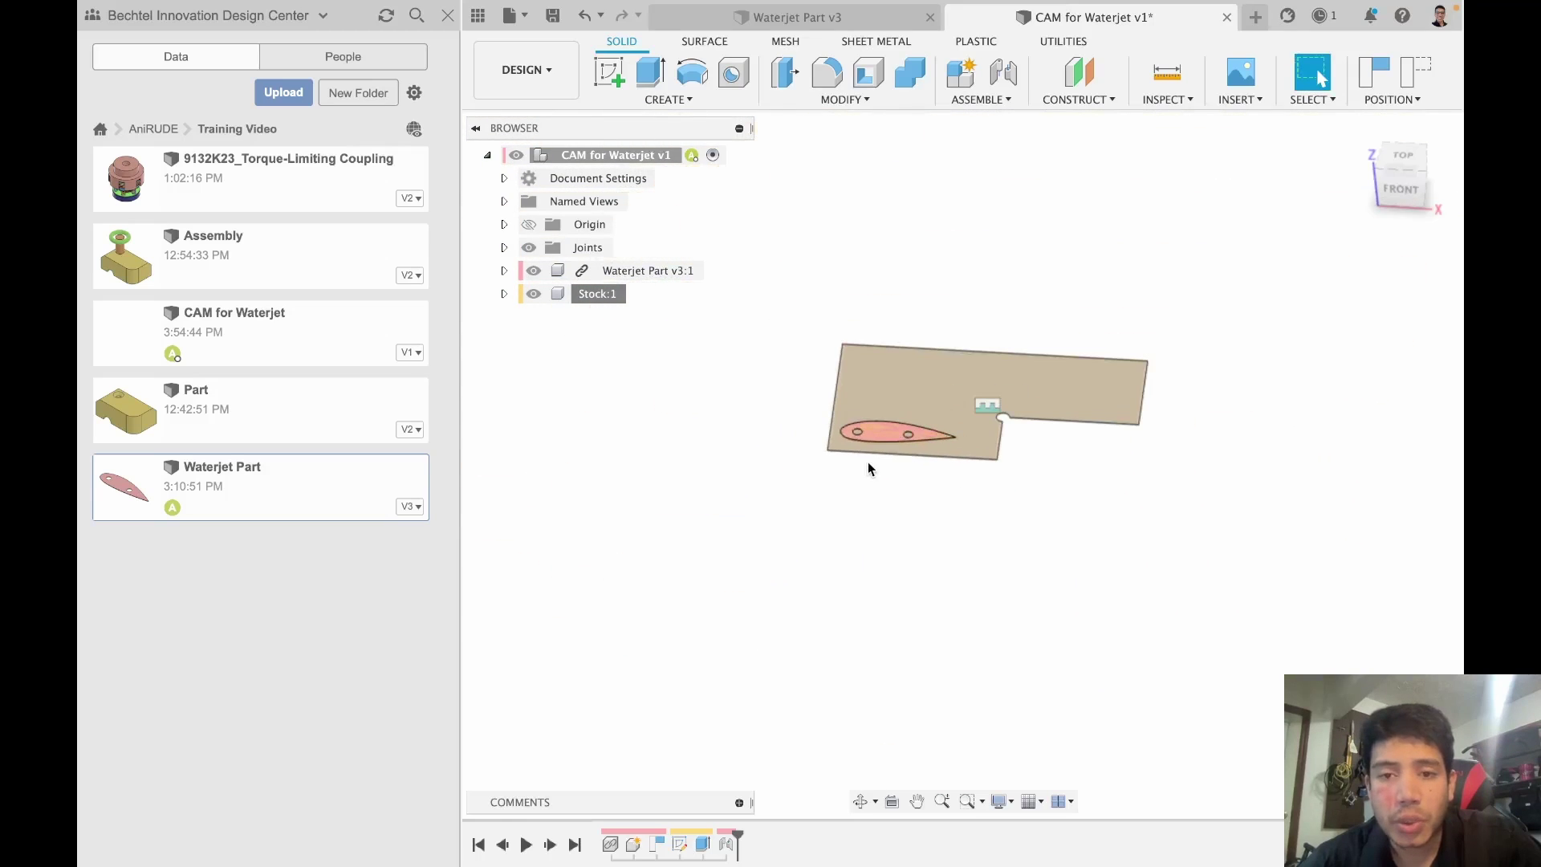
Step: Joint the stock plate's corner to the origin point, then hide Origin and Joints
left_click(528, 226)
key("j")
scroll(955, 430, "up", 5)
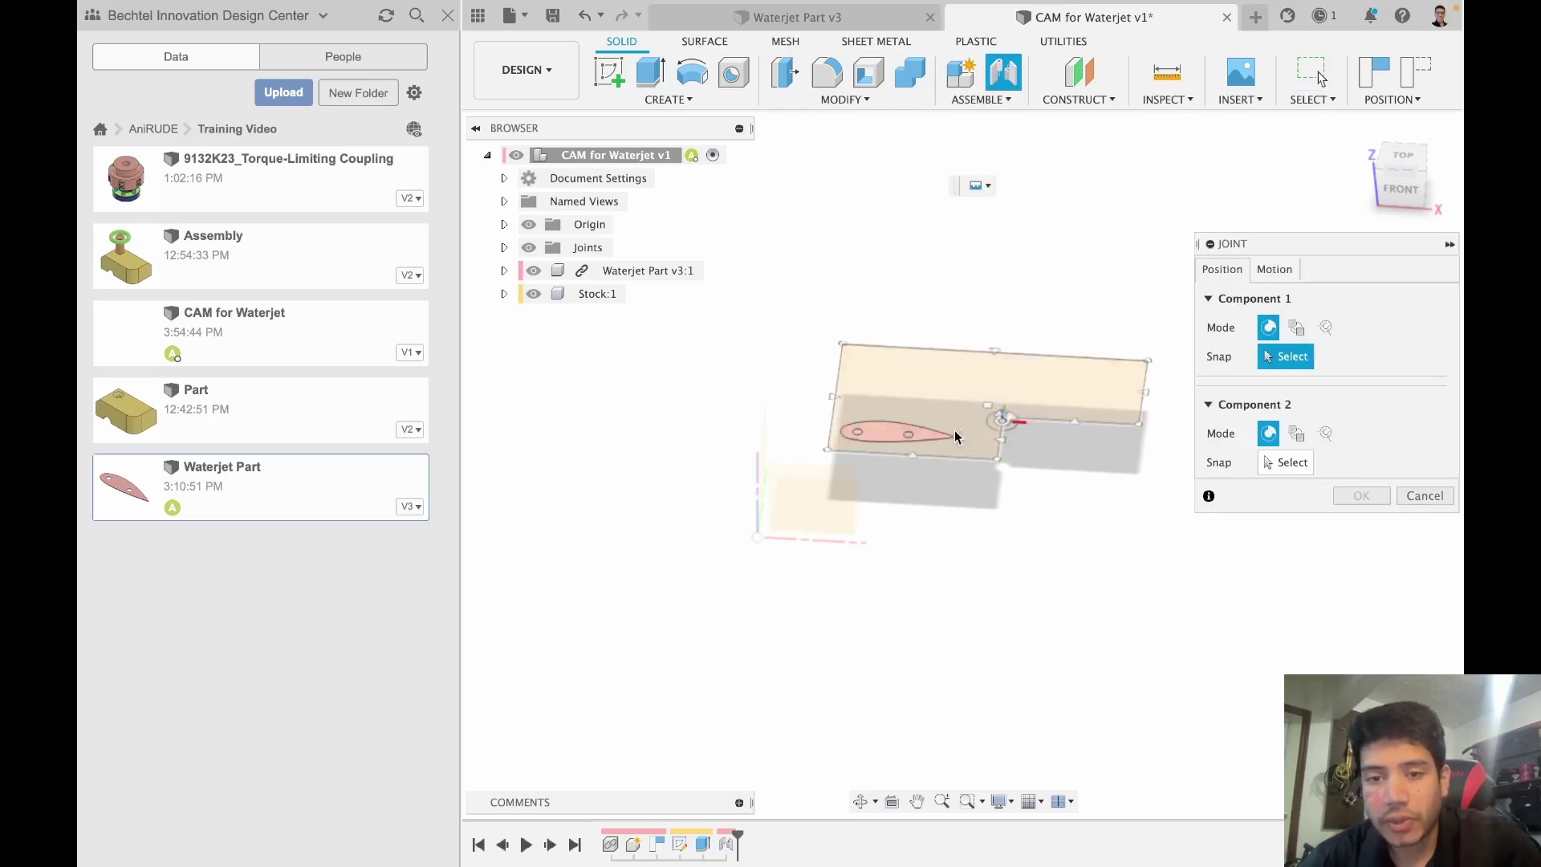
left_click(571, 491)
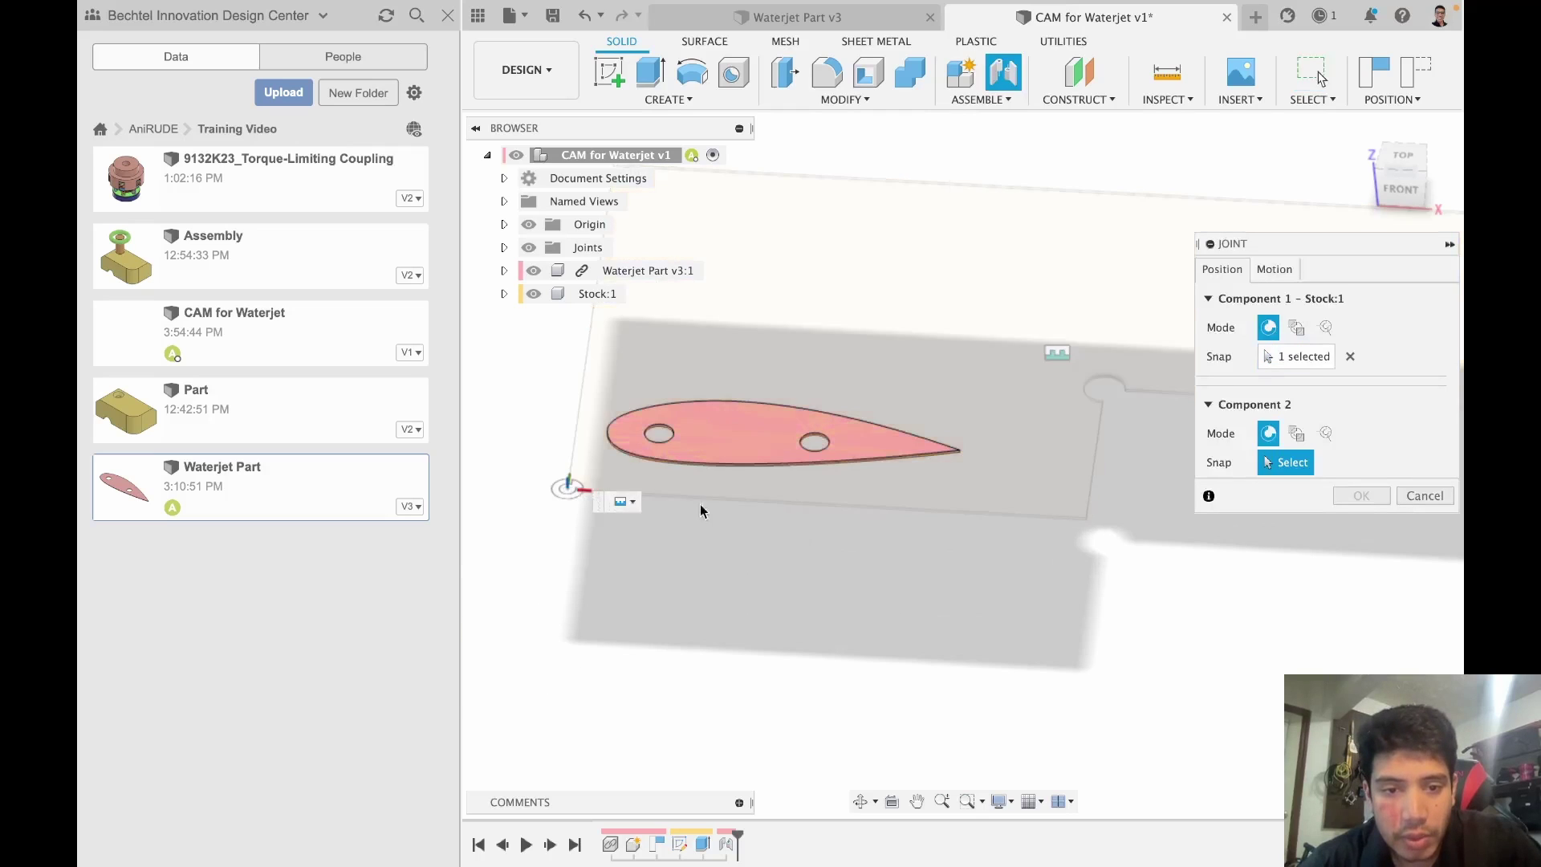
scroll(698, 505, "down", 5)
left_click(608, 576)
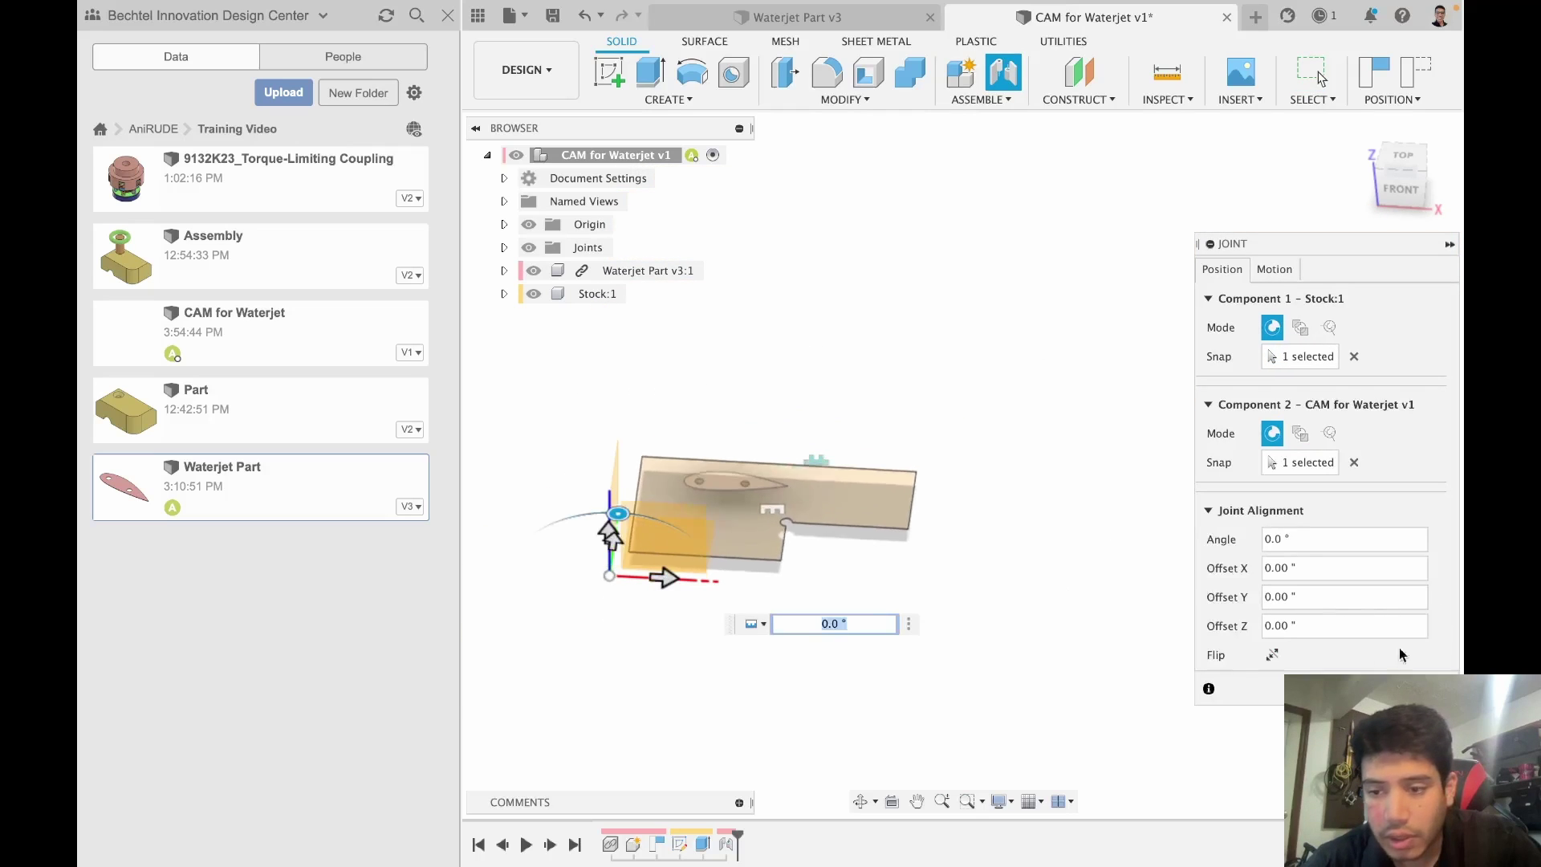
left_click(1361, 687)
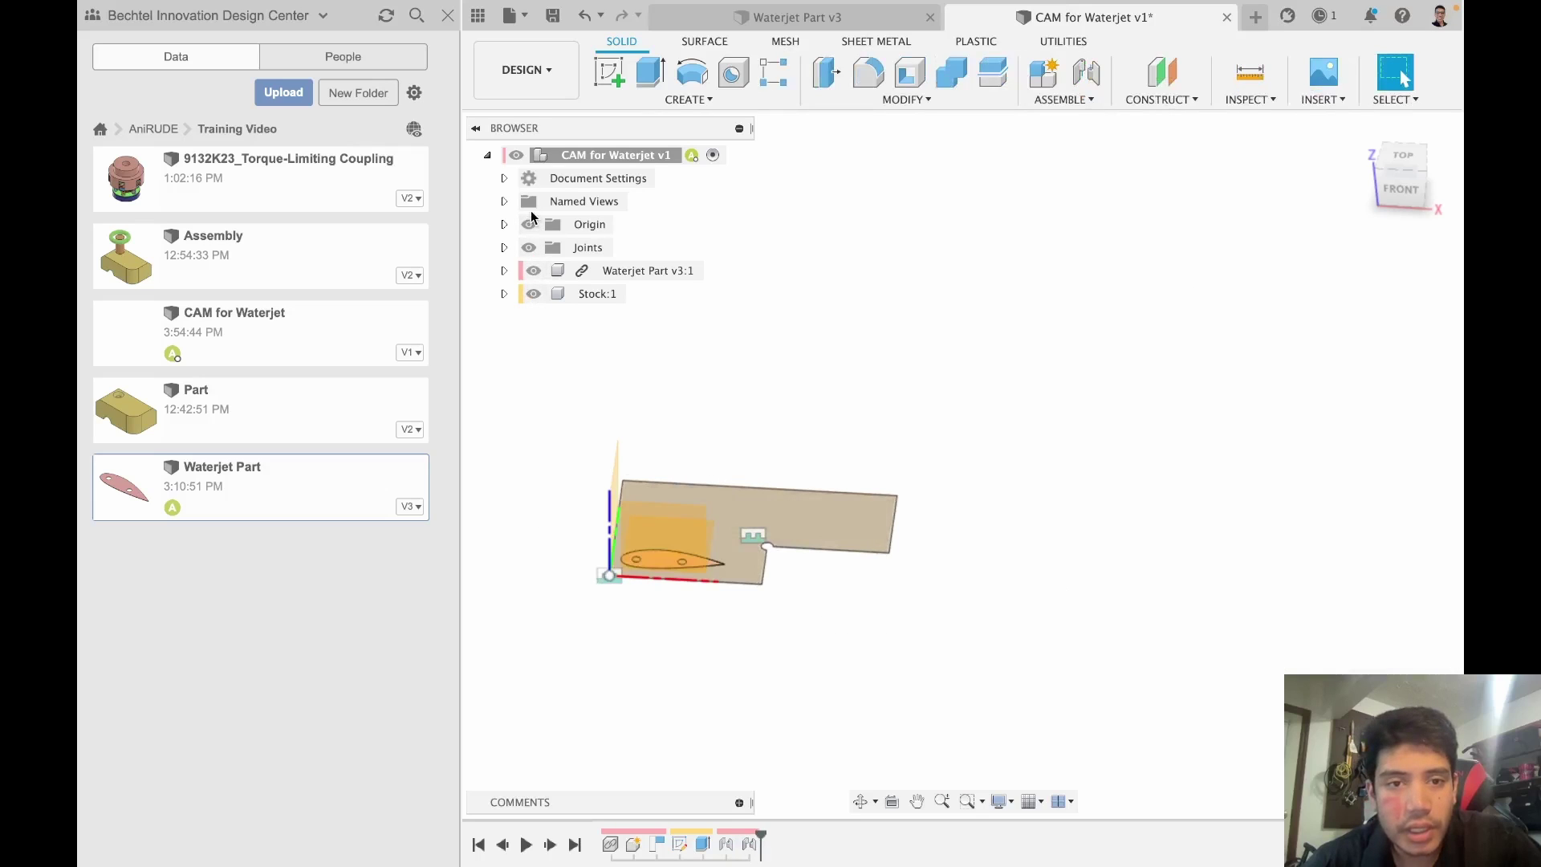
left_click(528, 224)
left_click(528, 248)
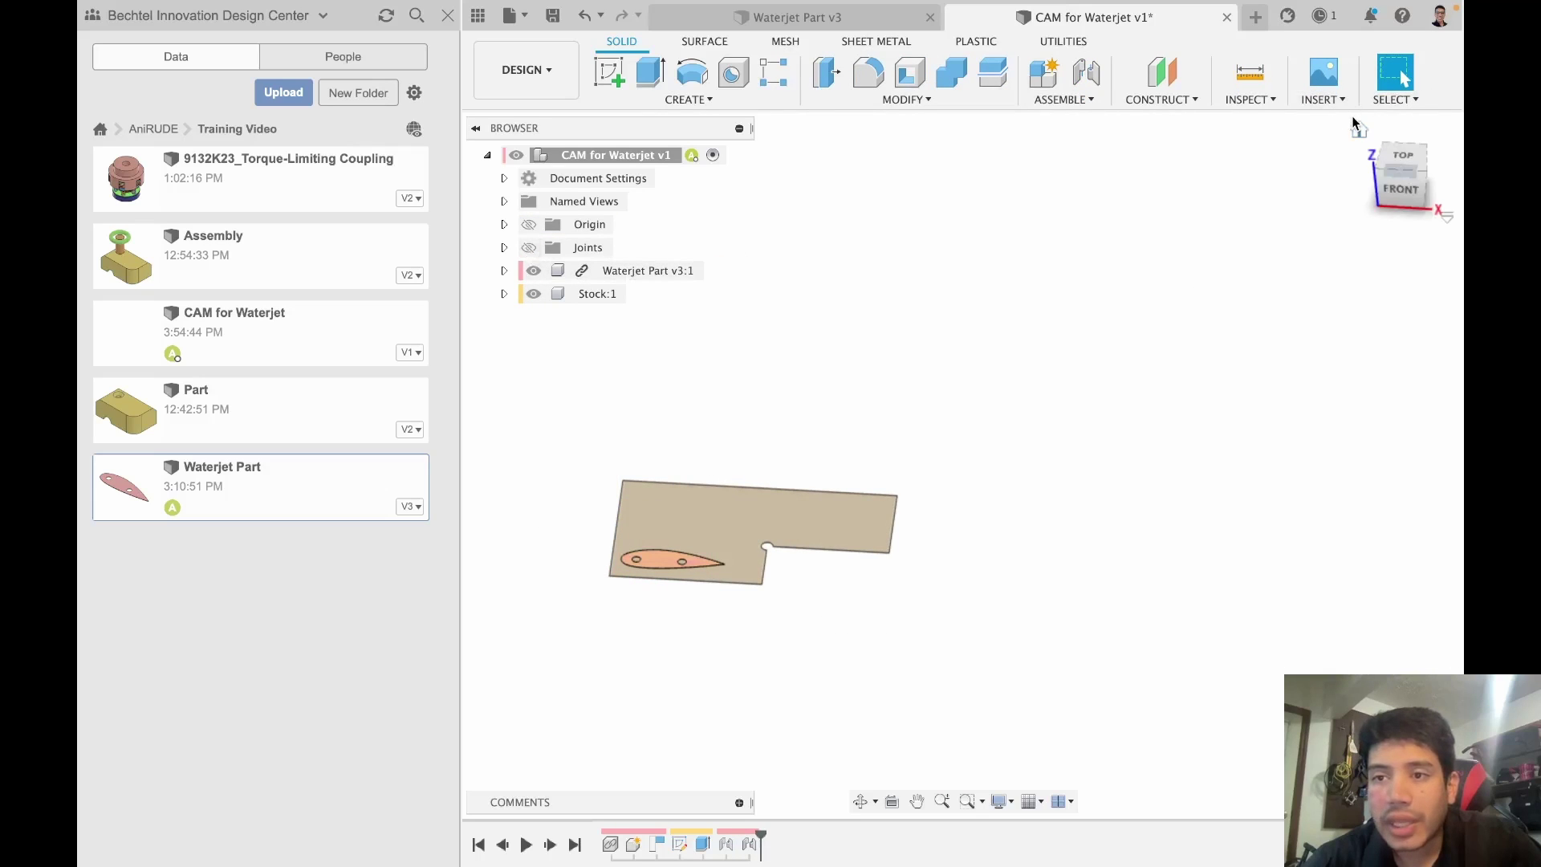
Step: Return to the home view, undo both joints, and drag the waterjet part off the plate
left_click(1356, 127)
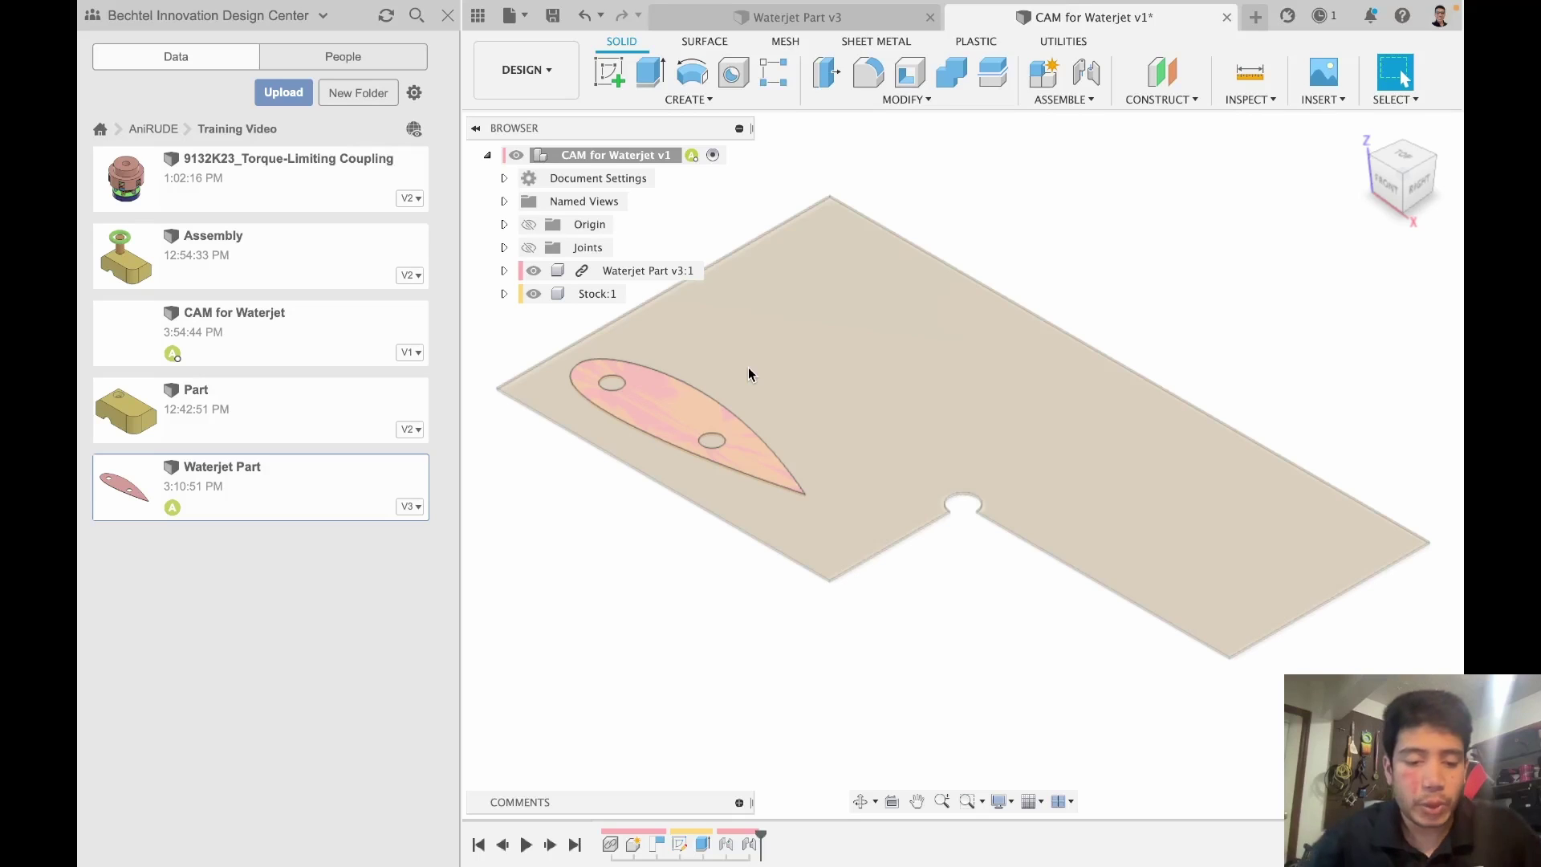
key("super+z")
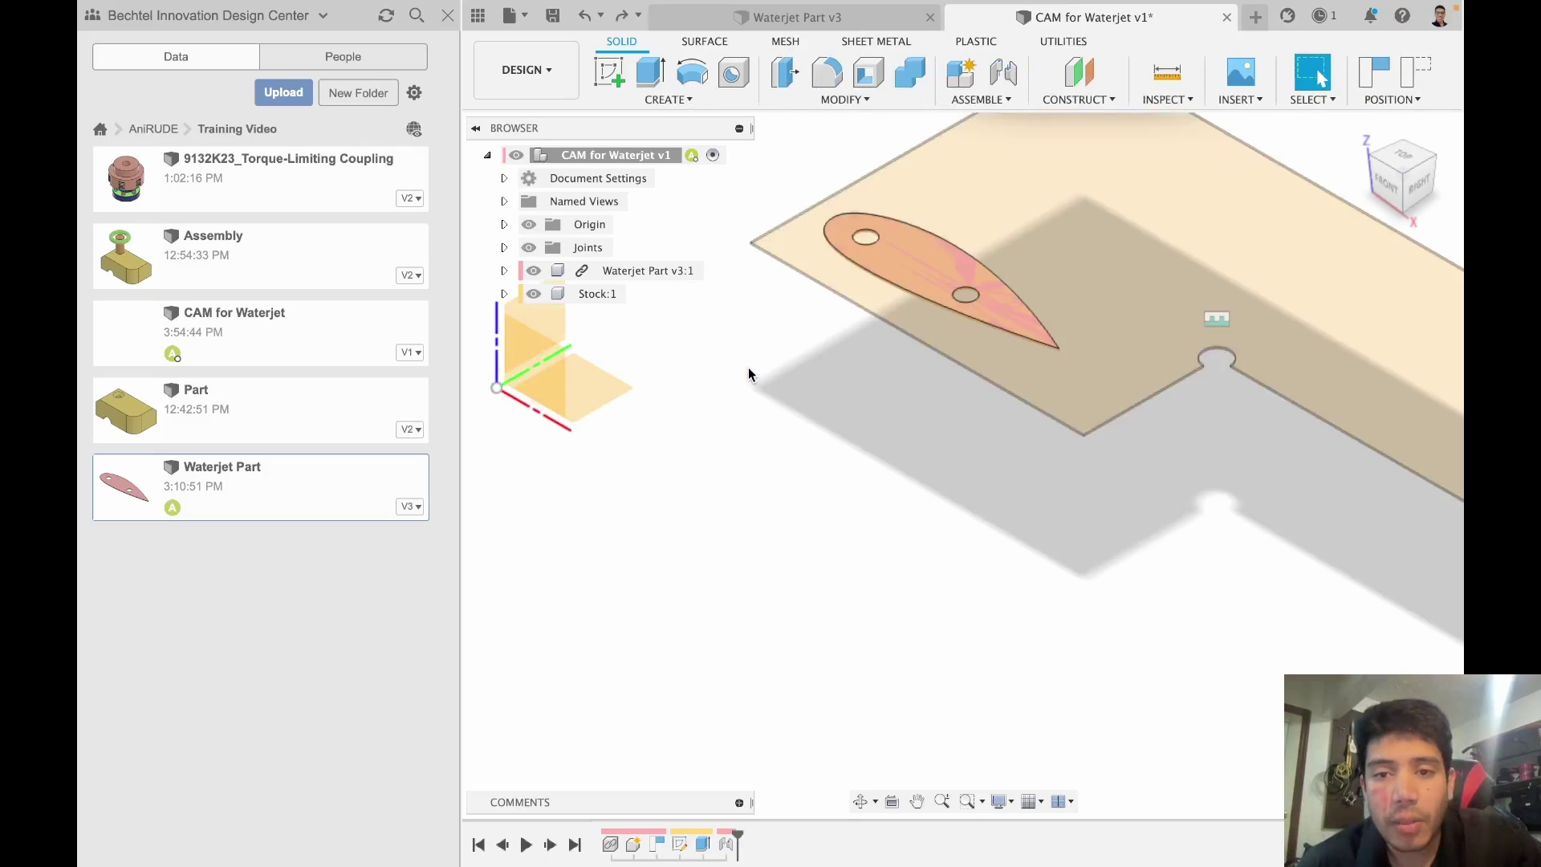
key("super+z")
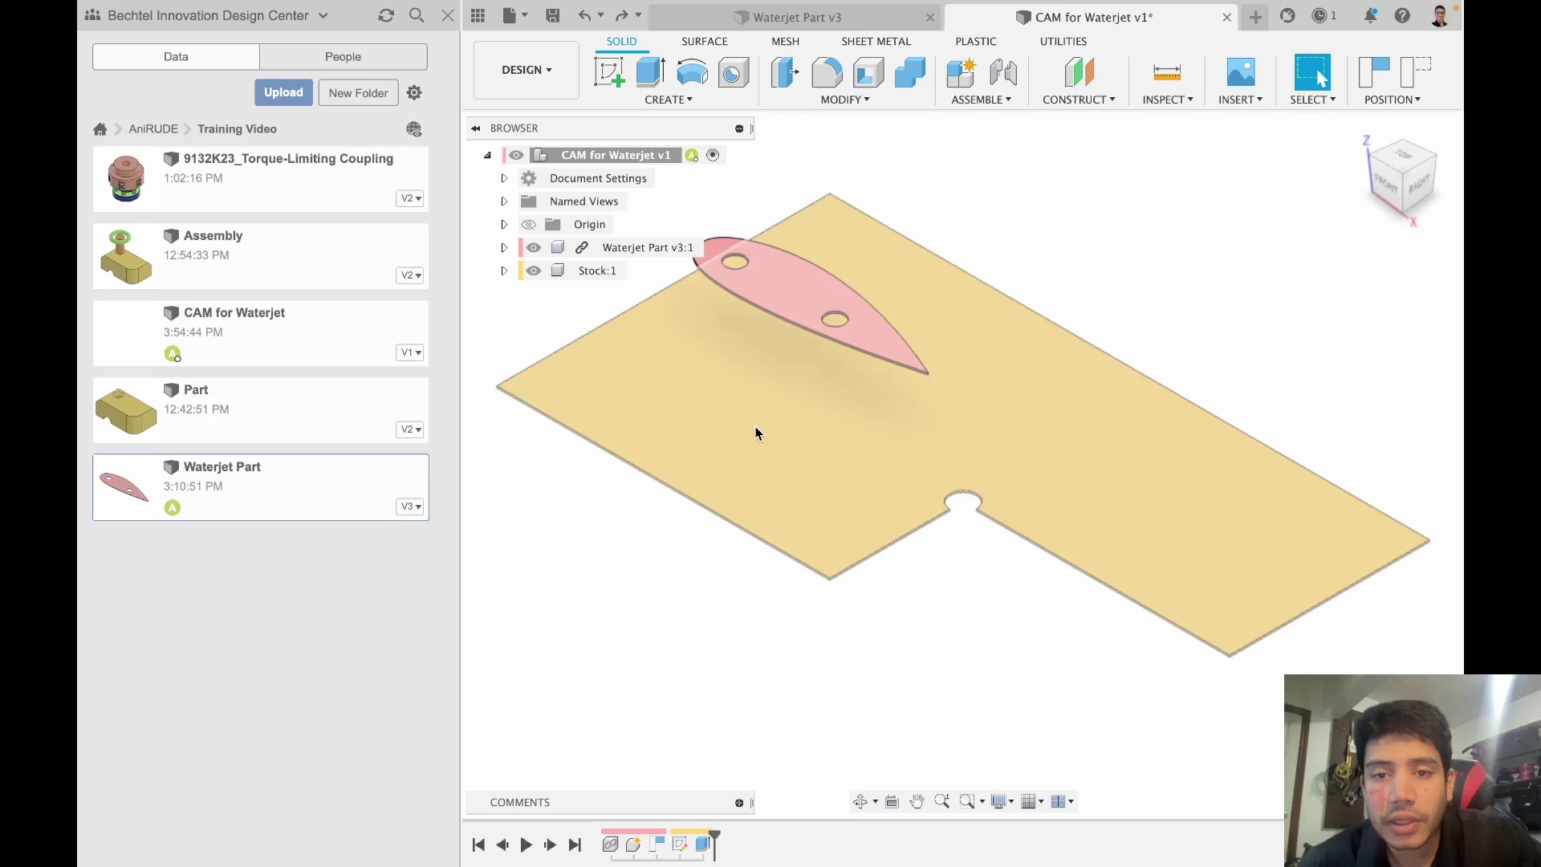
left_click_drag(906, 373, 1050, 268)
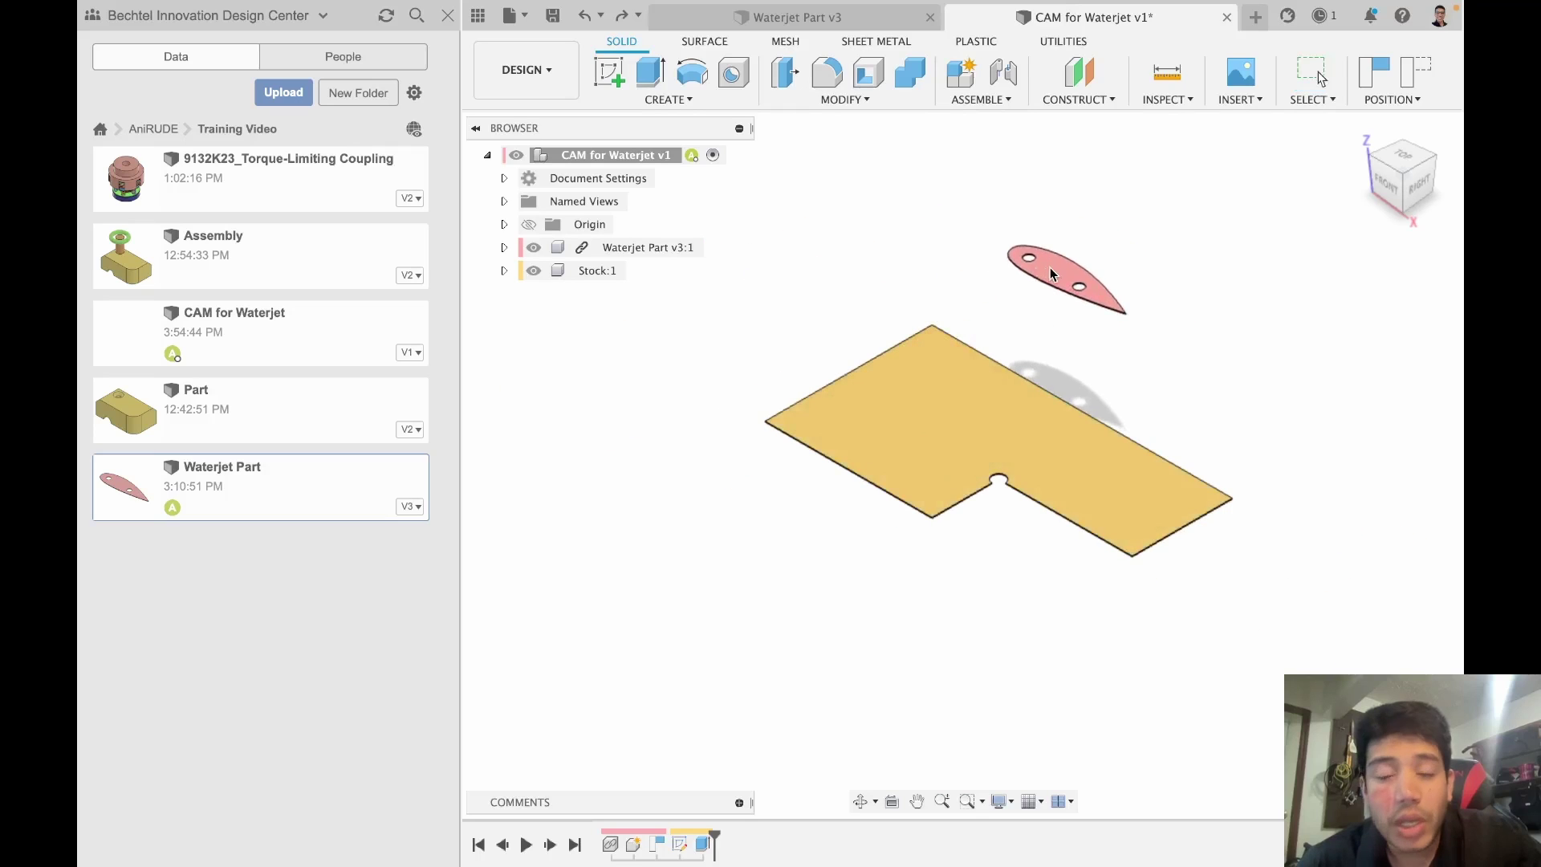
Step: Copy Waterjet Part v3:1 and paste a second copy into the root component
right_click(661, 254)
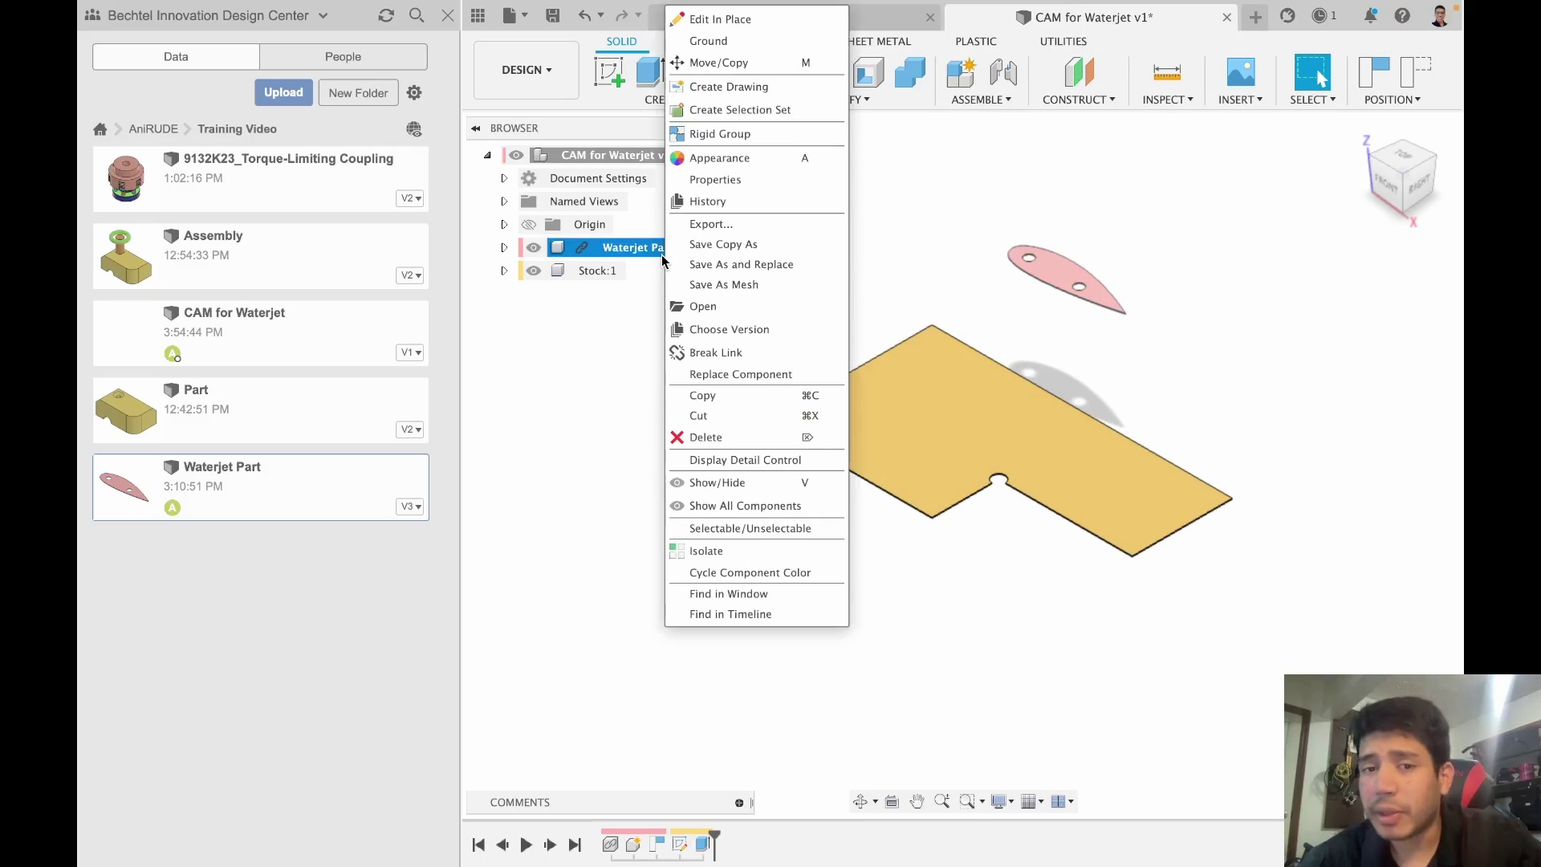
left_click(748, 402)
right_click(623, 160)
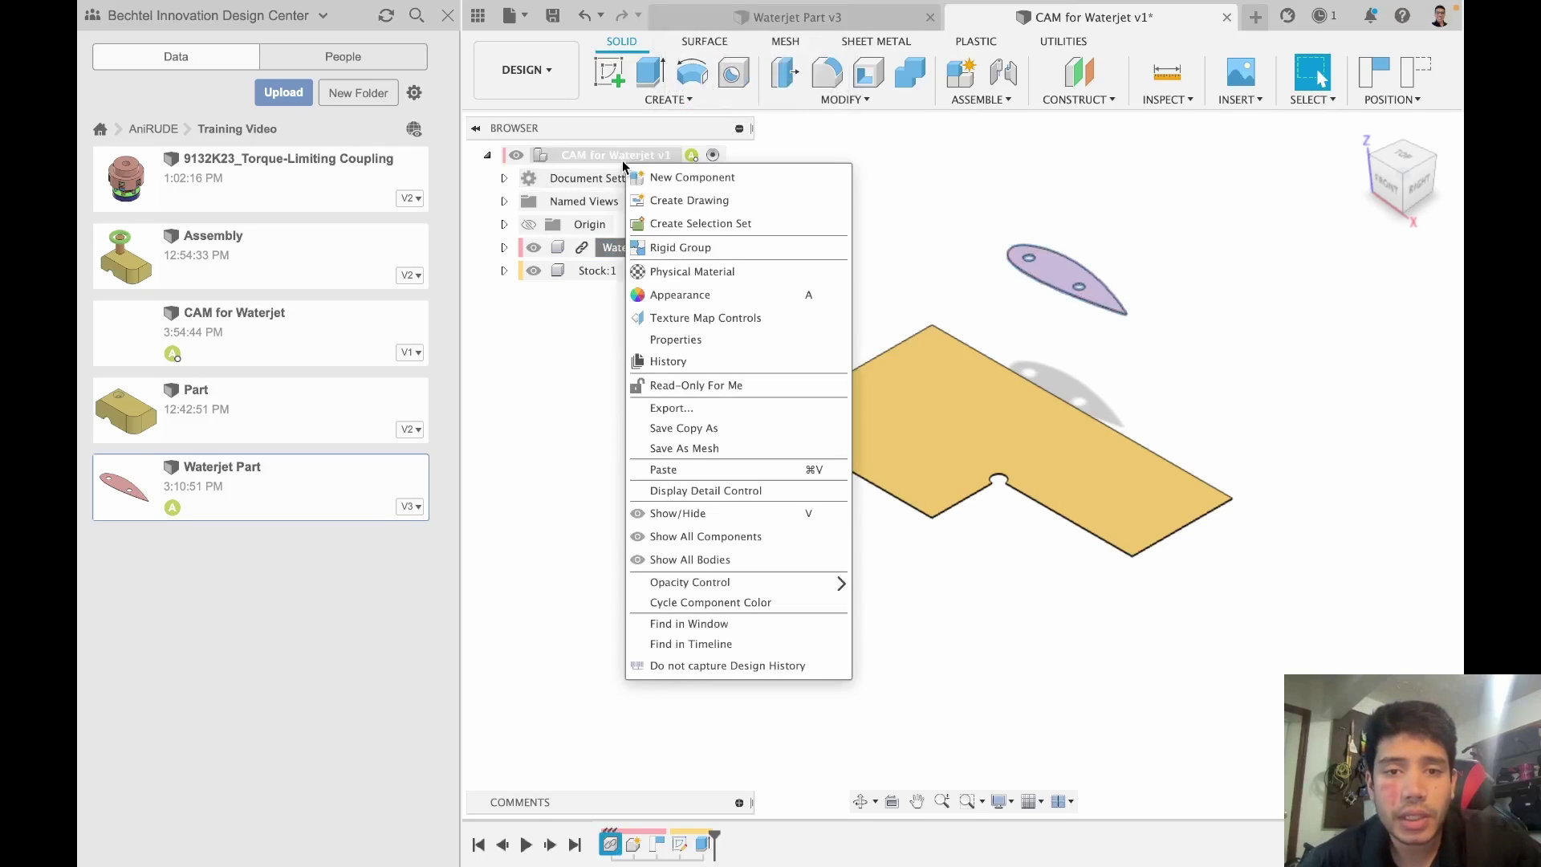
left_click(674, 470)
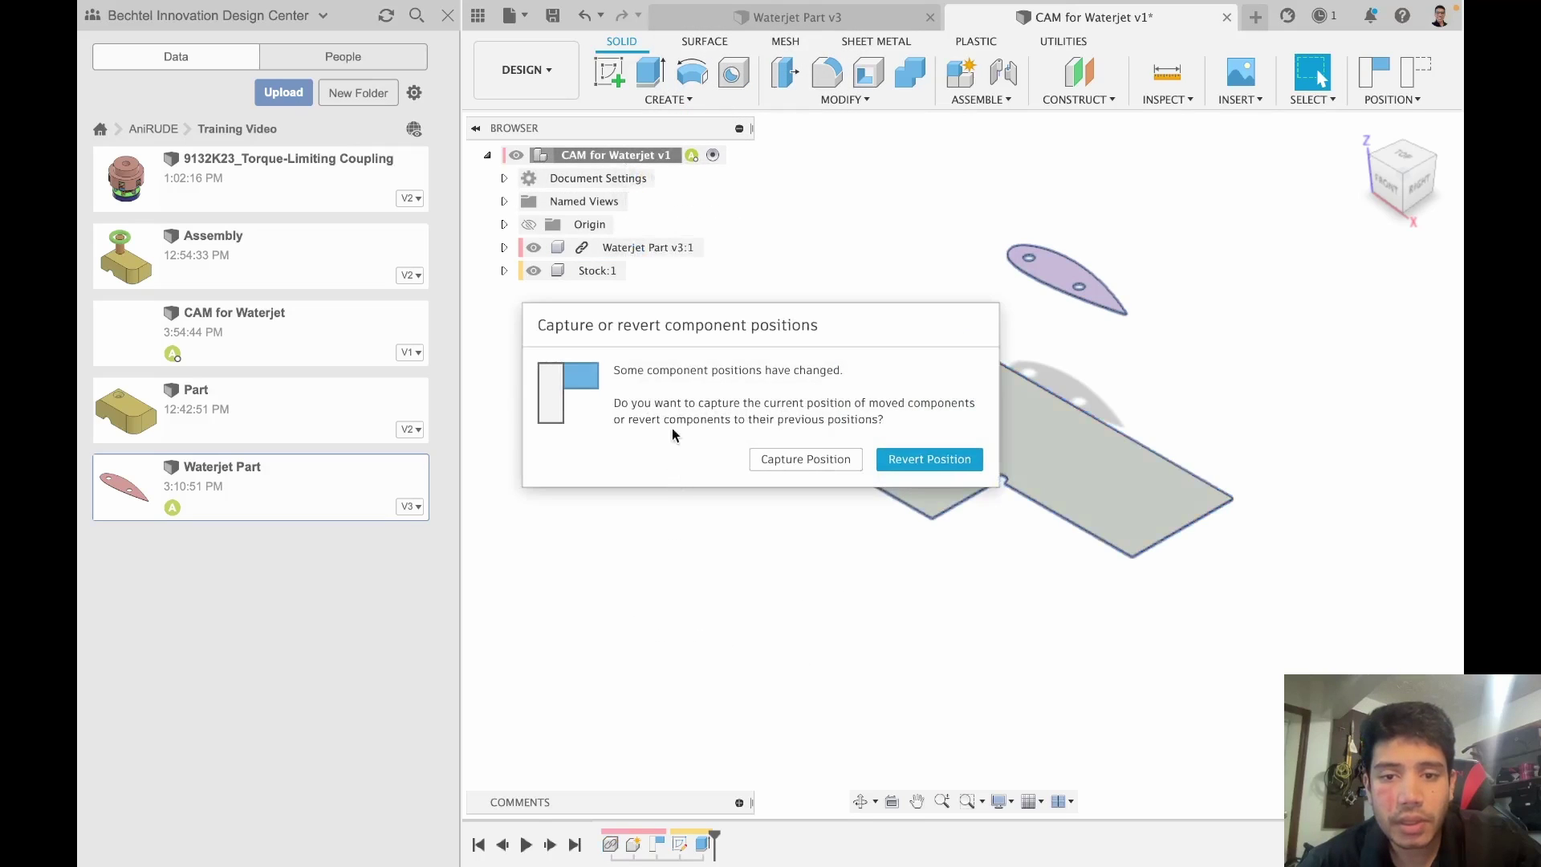
left_click(805, 459)
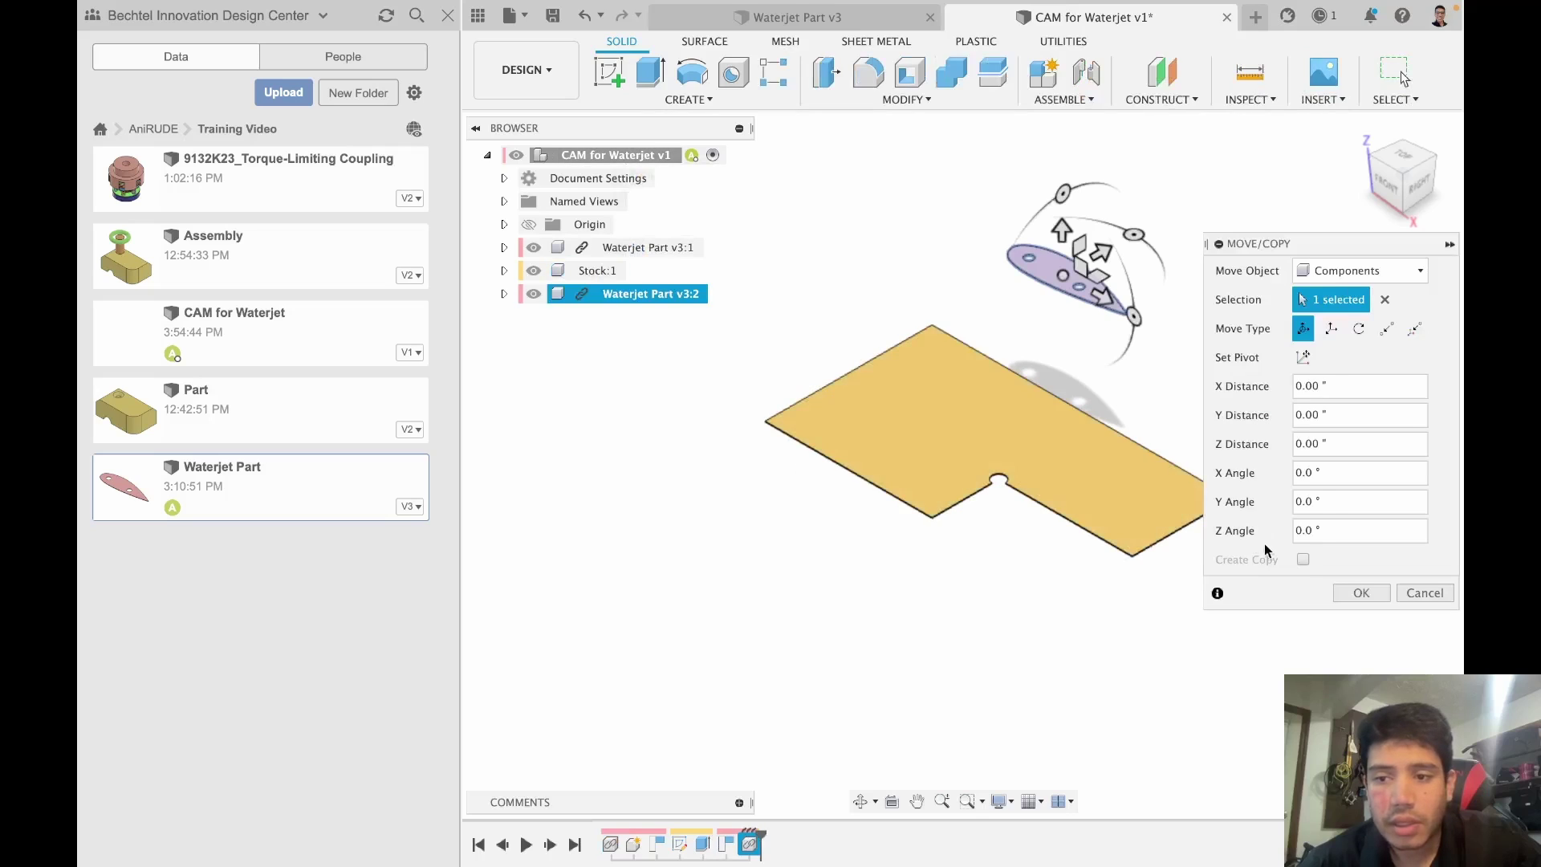
left_click(1358, 592)
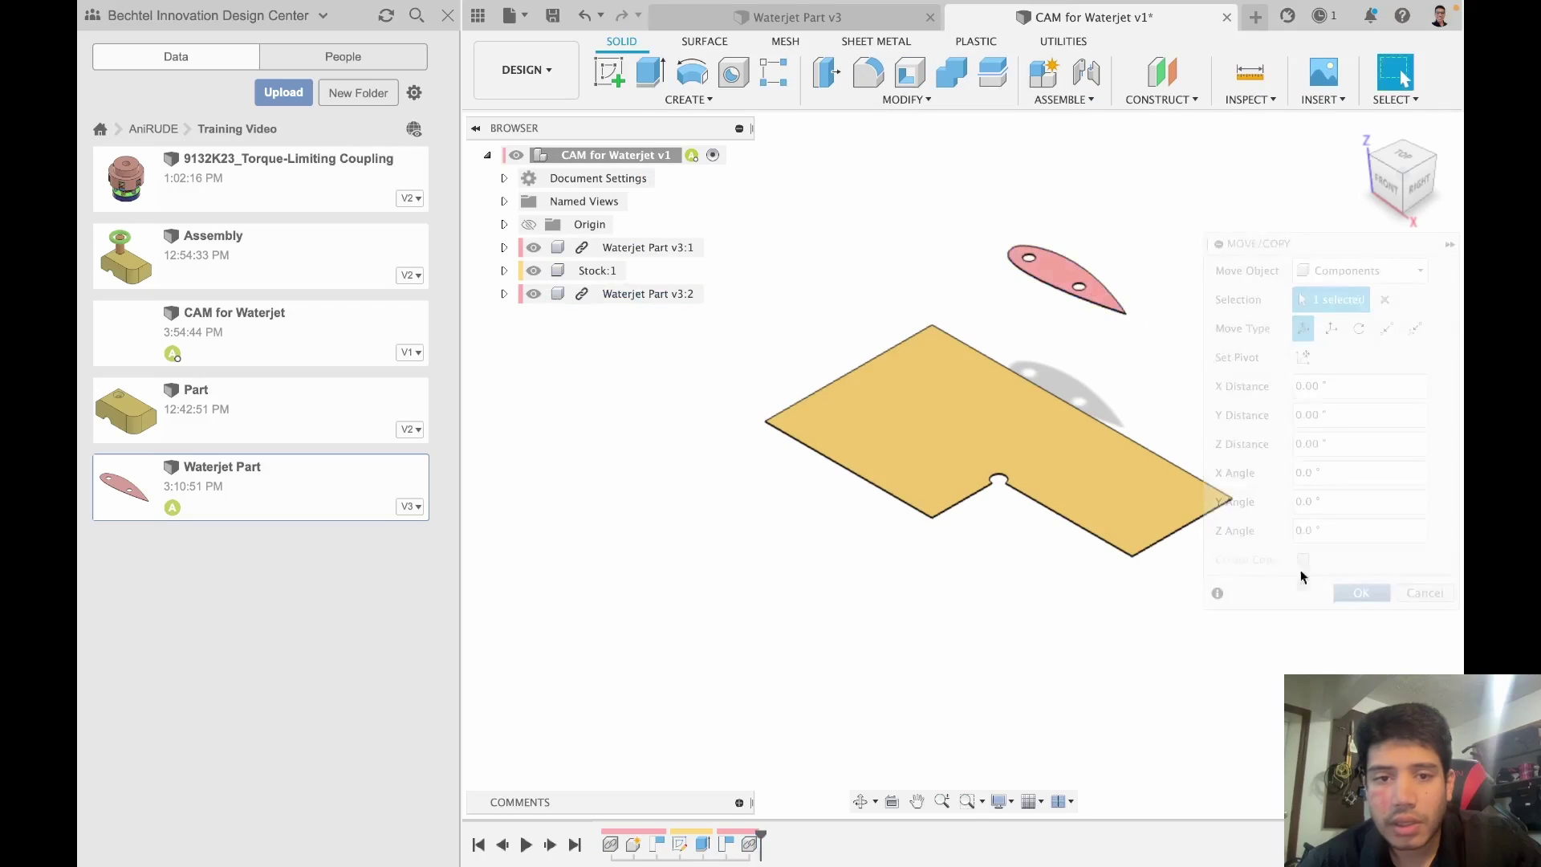
Step: Paste third and fourth copies of the part and spread them apart
right_click(639, 157)
left_click(707, 468)
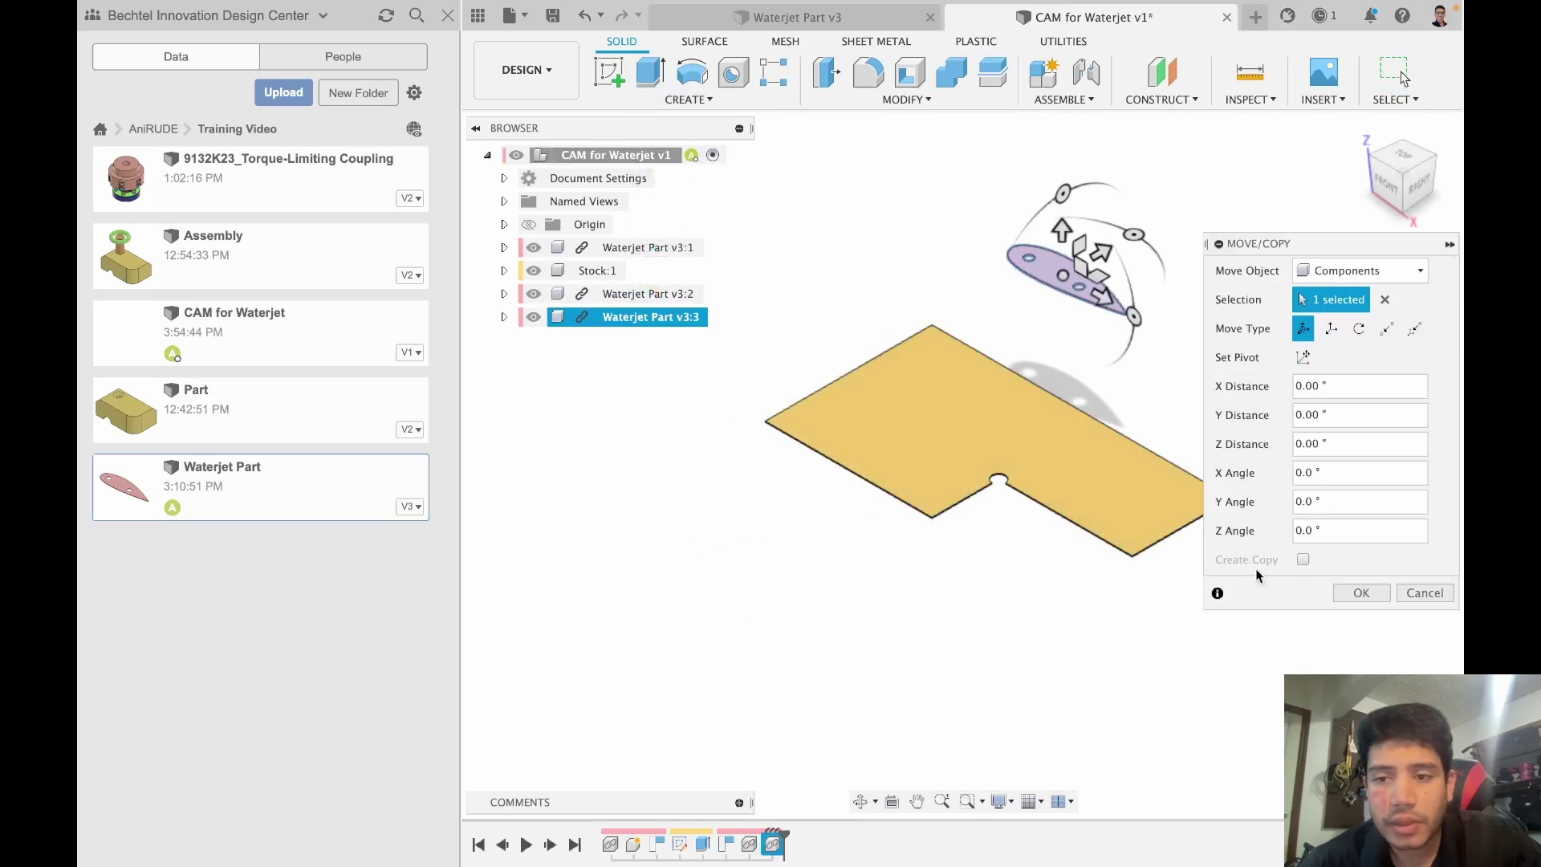
left_click(1343, 594)
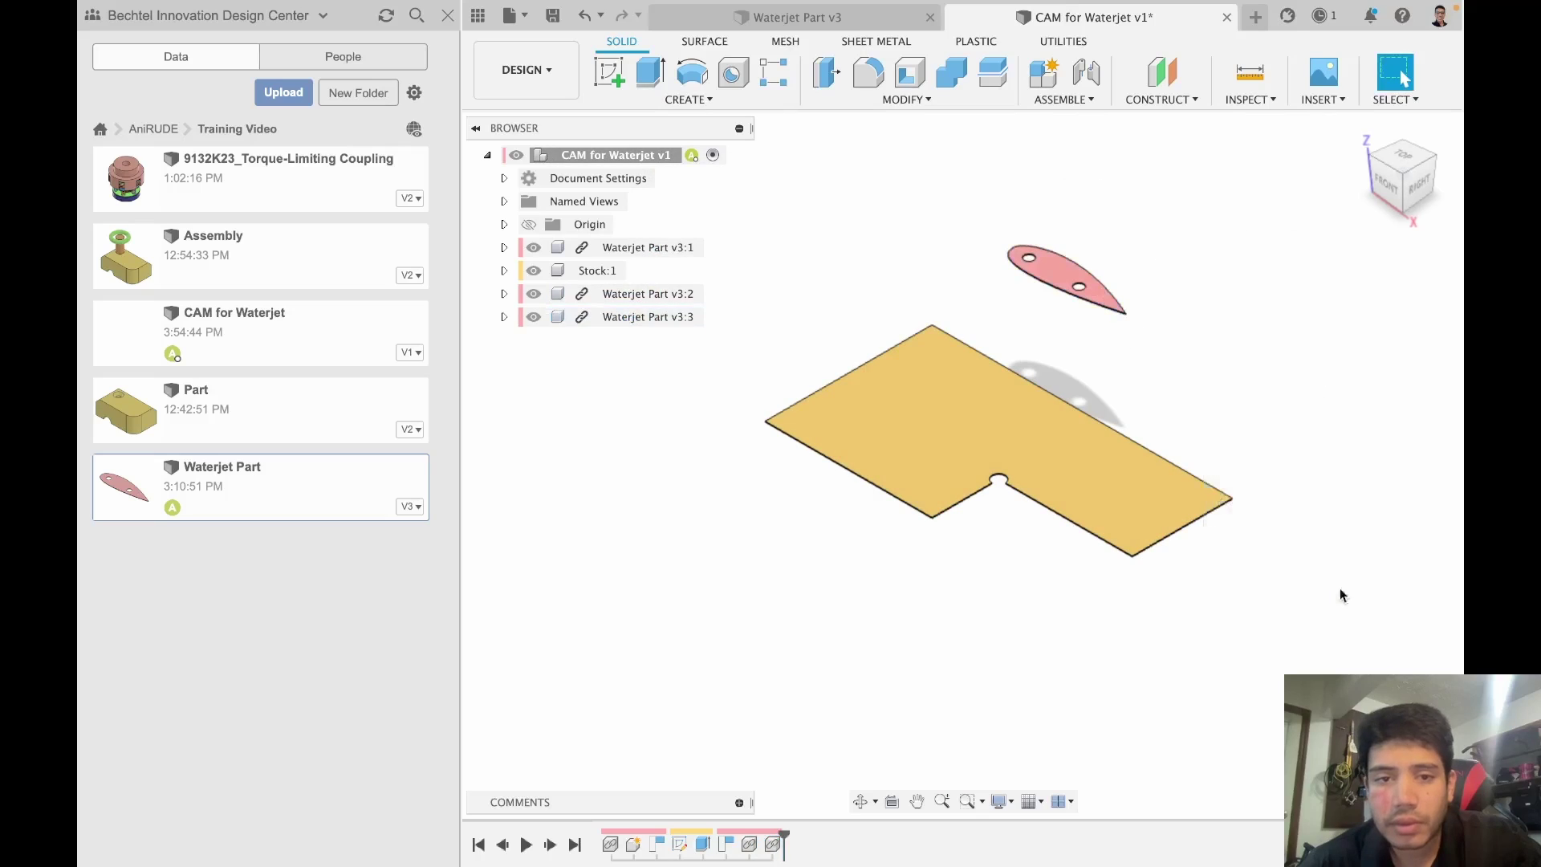
right_click(639, 158)
left_click(757, 467)
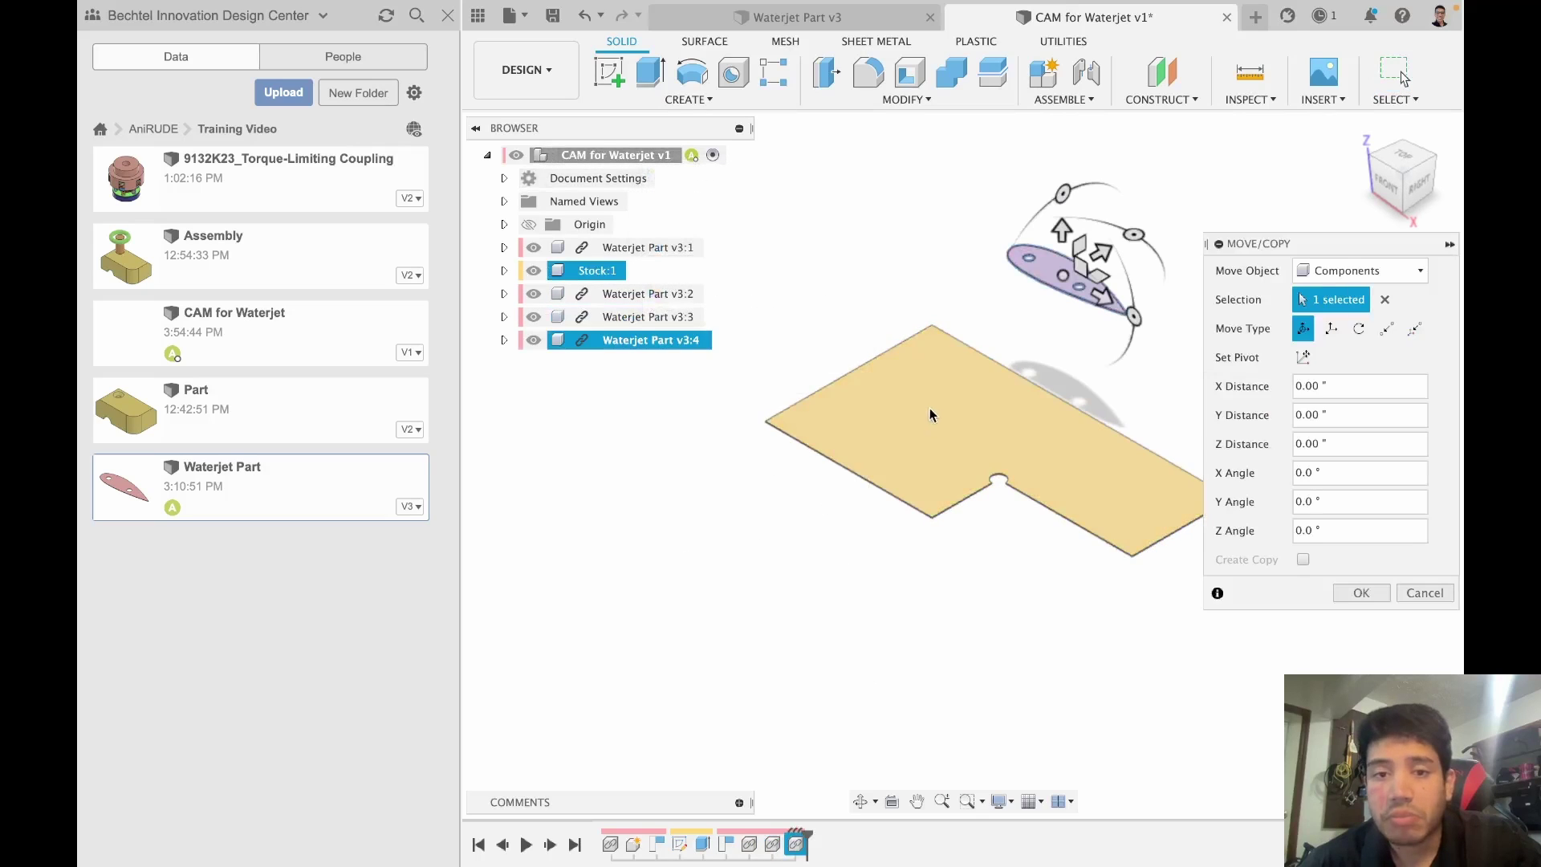
left_click(1352, 593)
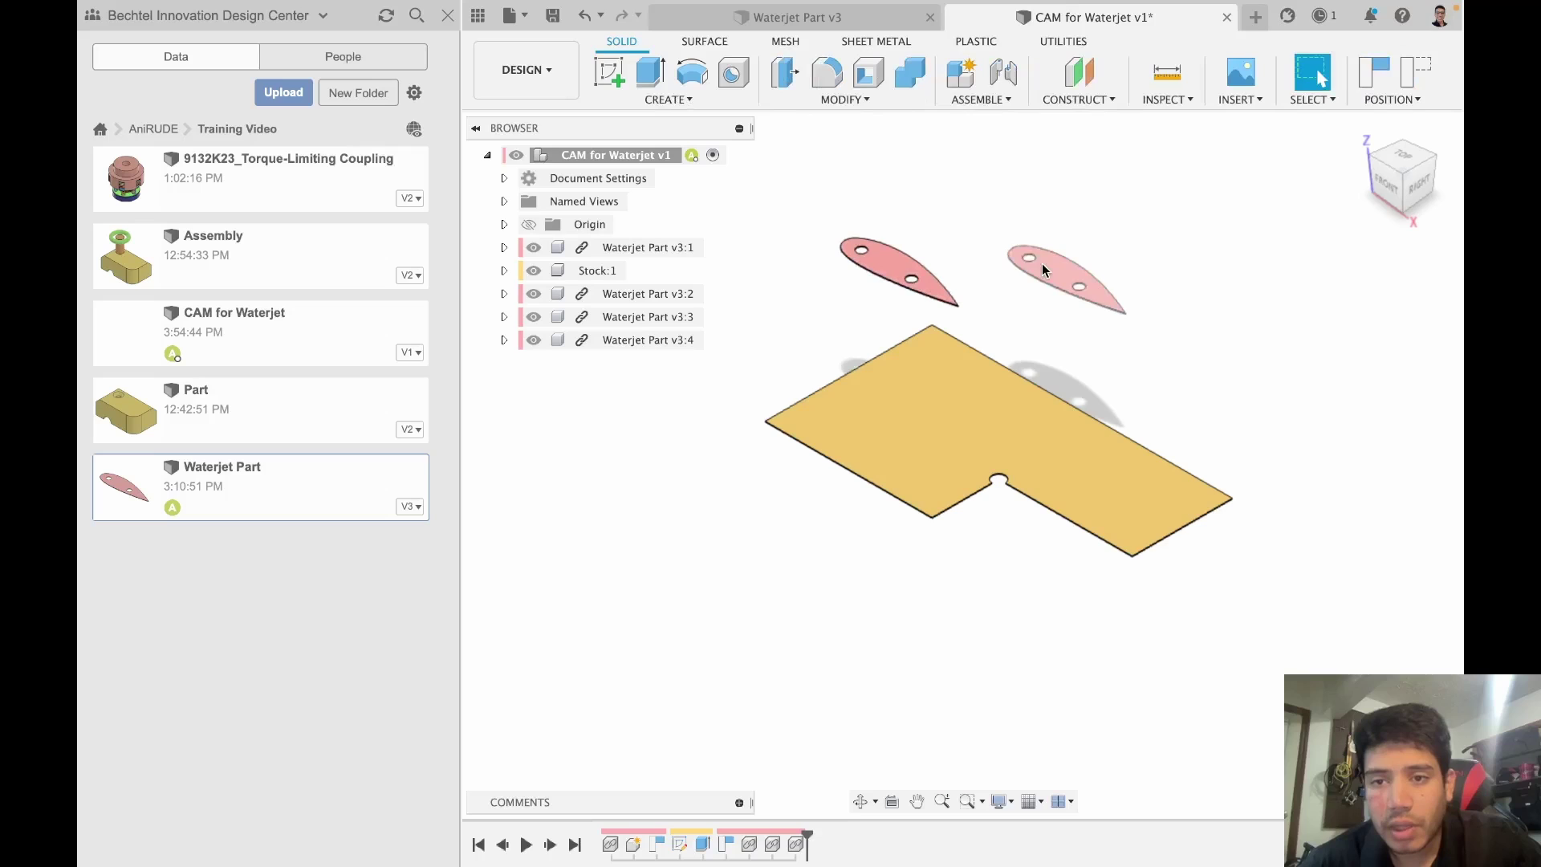
left_click_drag(1081, 279, 1229, 378)
left_click_drag(1063, 280, 993, 190)
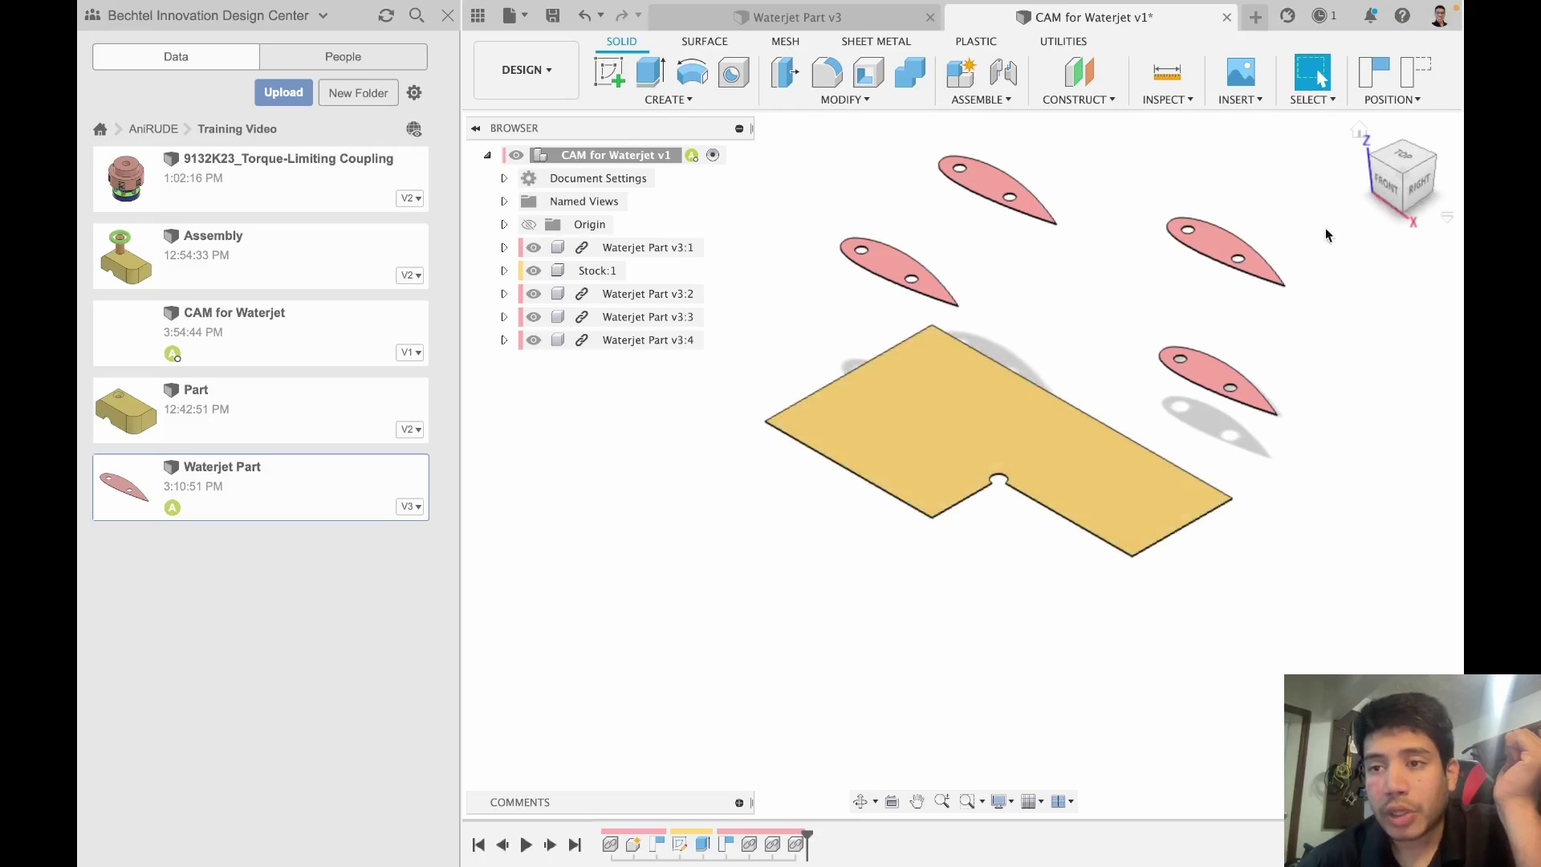
Step: From Top view, stack three part copies on the plate's left side, then orbit to isometric
left_click(1400, 147)
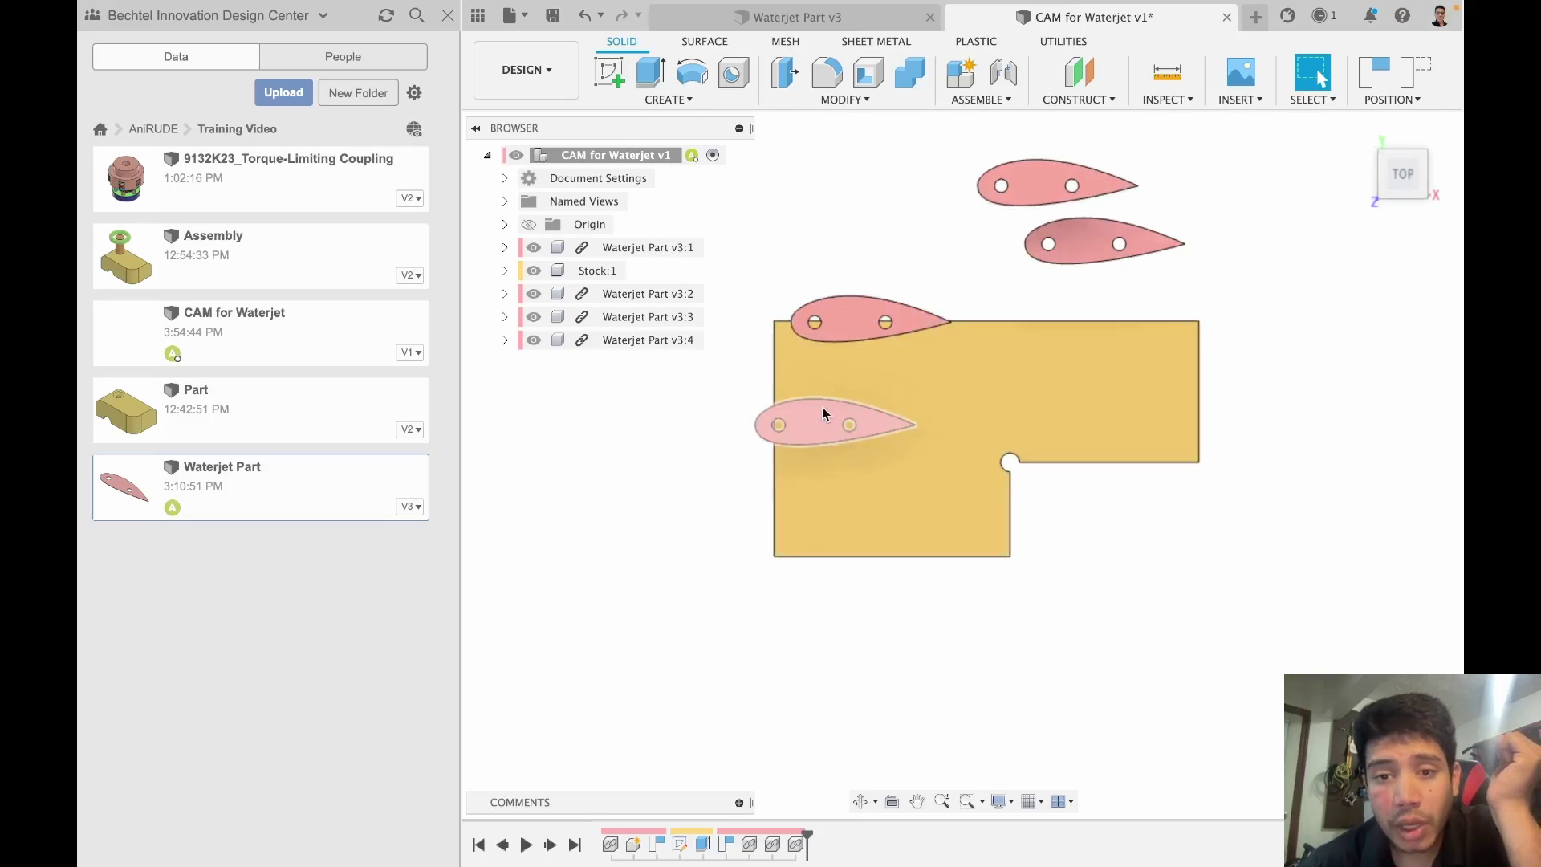
left_click_drag(823, 420, 843, 523)
left_click_drag(874, 311, 875, 461)
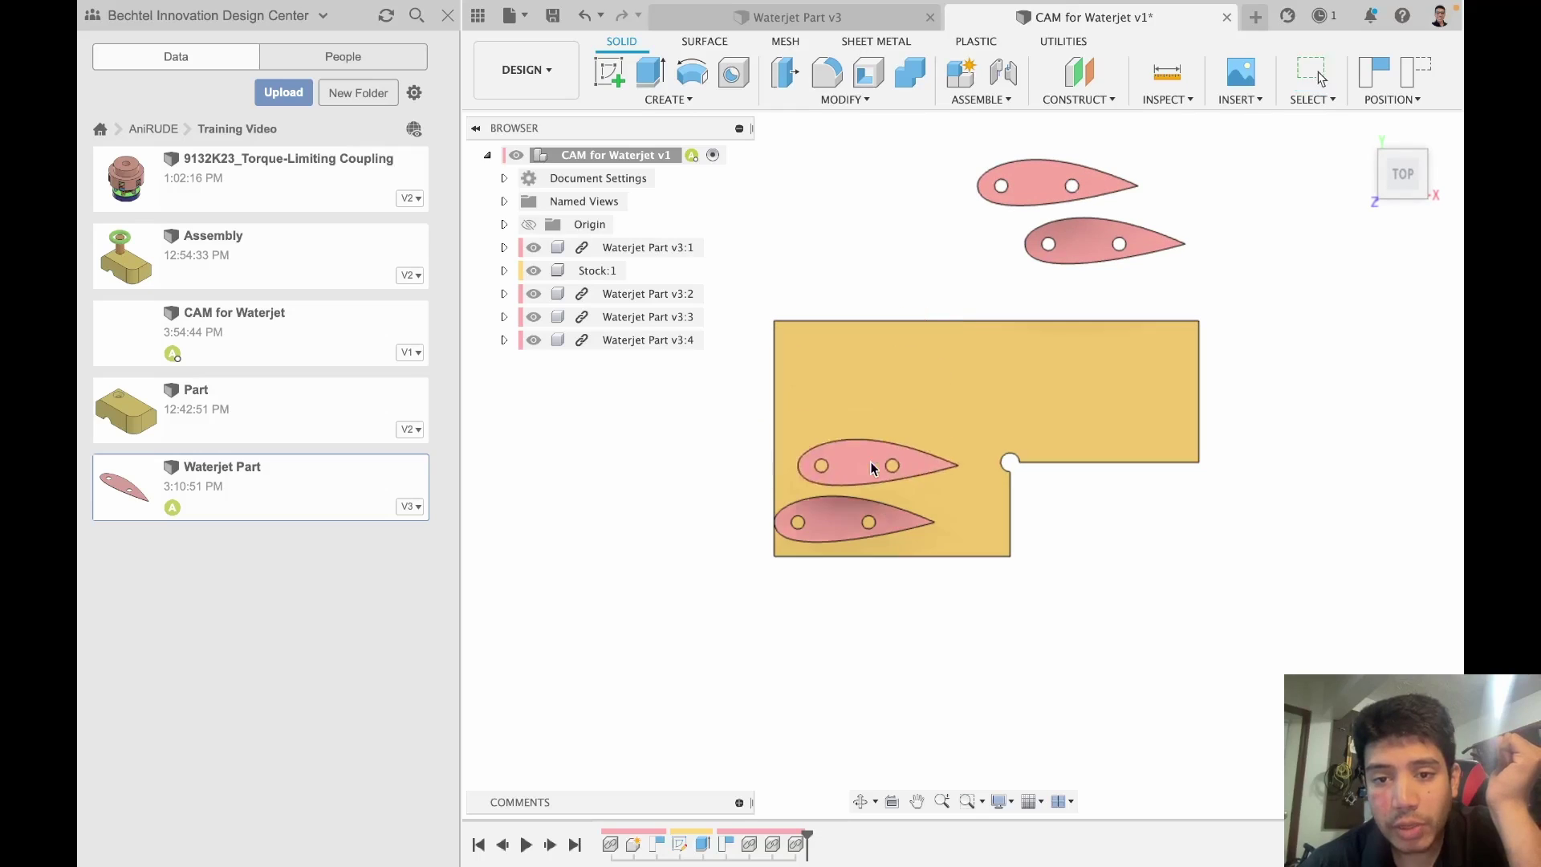
left_click_drag(1052, 244, 836, 404)
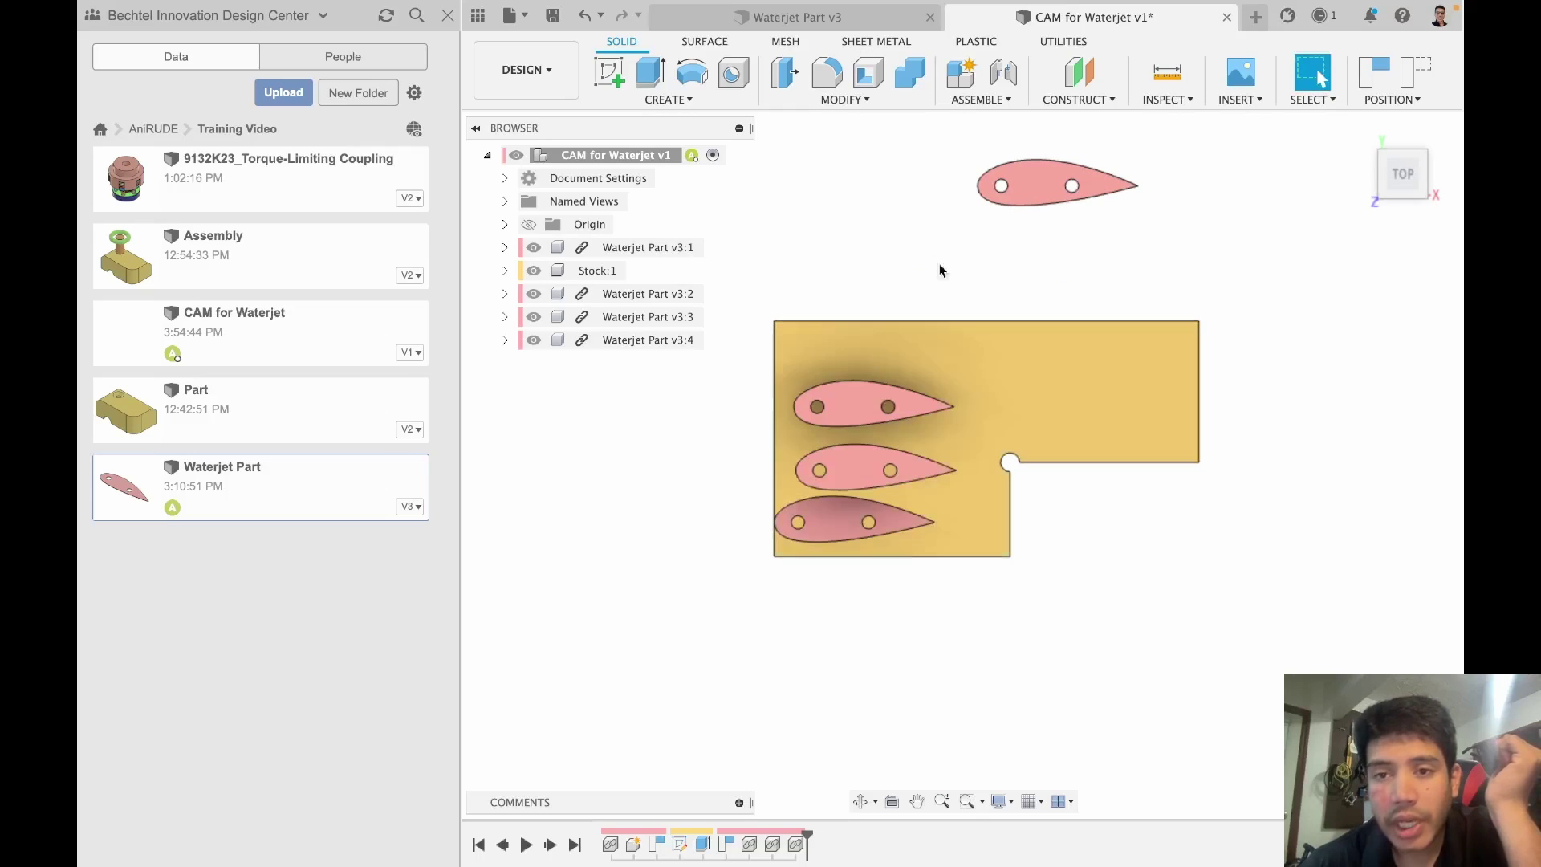
left_click_drag(1045, 187, 928, 262)
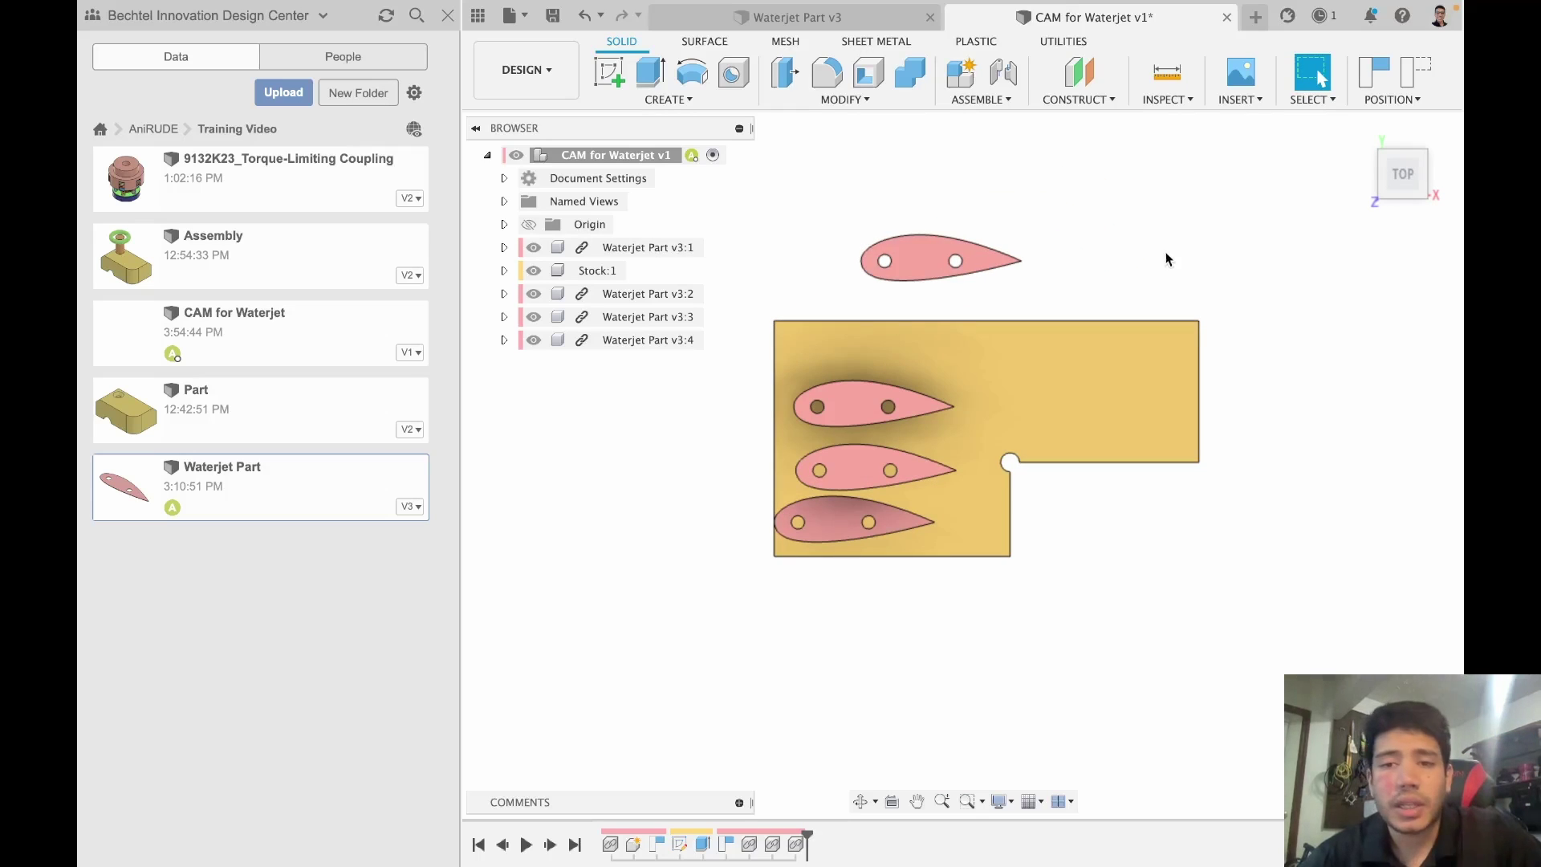
middle_click_drag(1119, 262, 1114, 323, "shift")
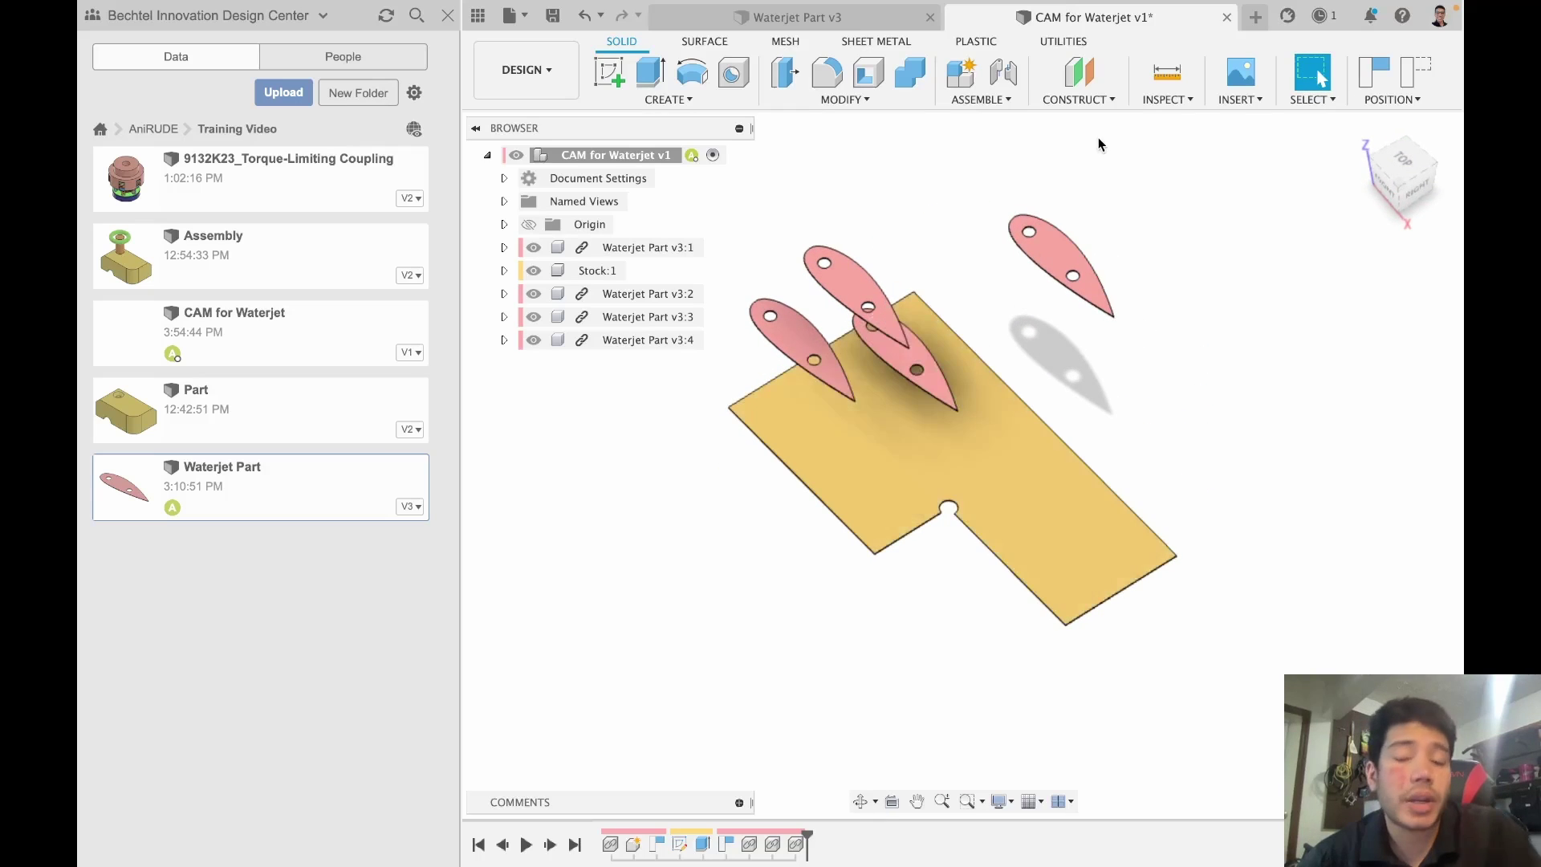
Step: Start Arrange with Capture Position and select the four waterjet parts as components
left_click(865, 102)
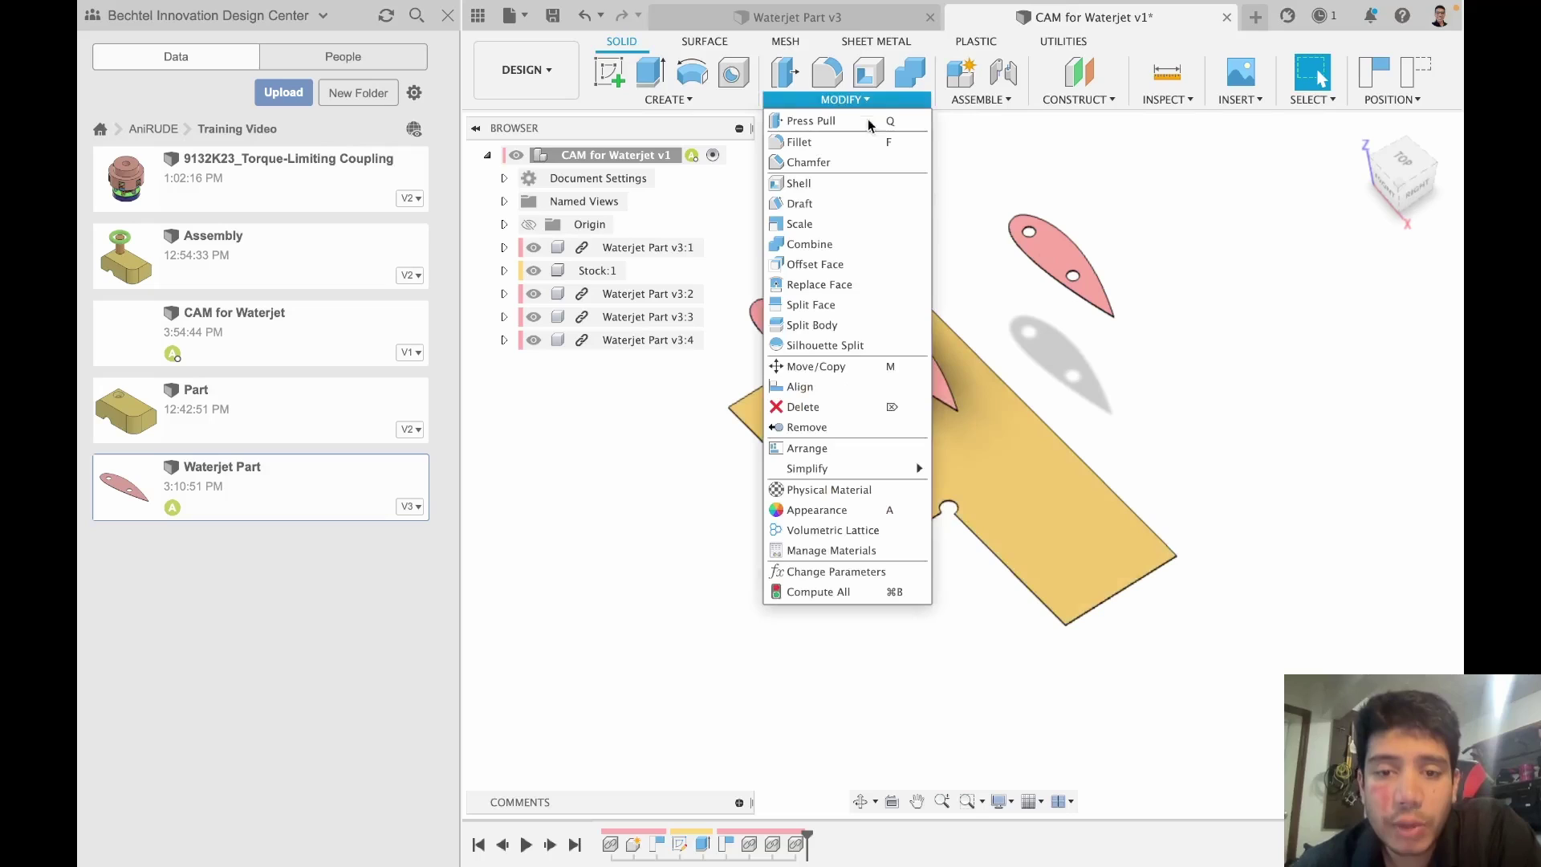
left_click(825, 446)
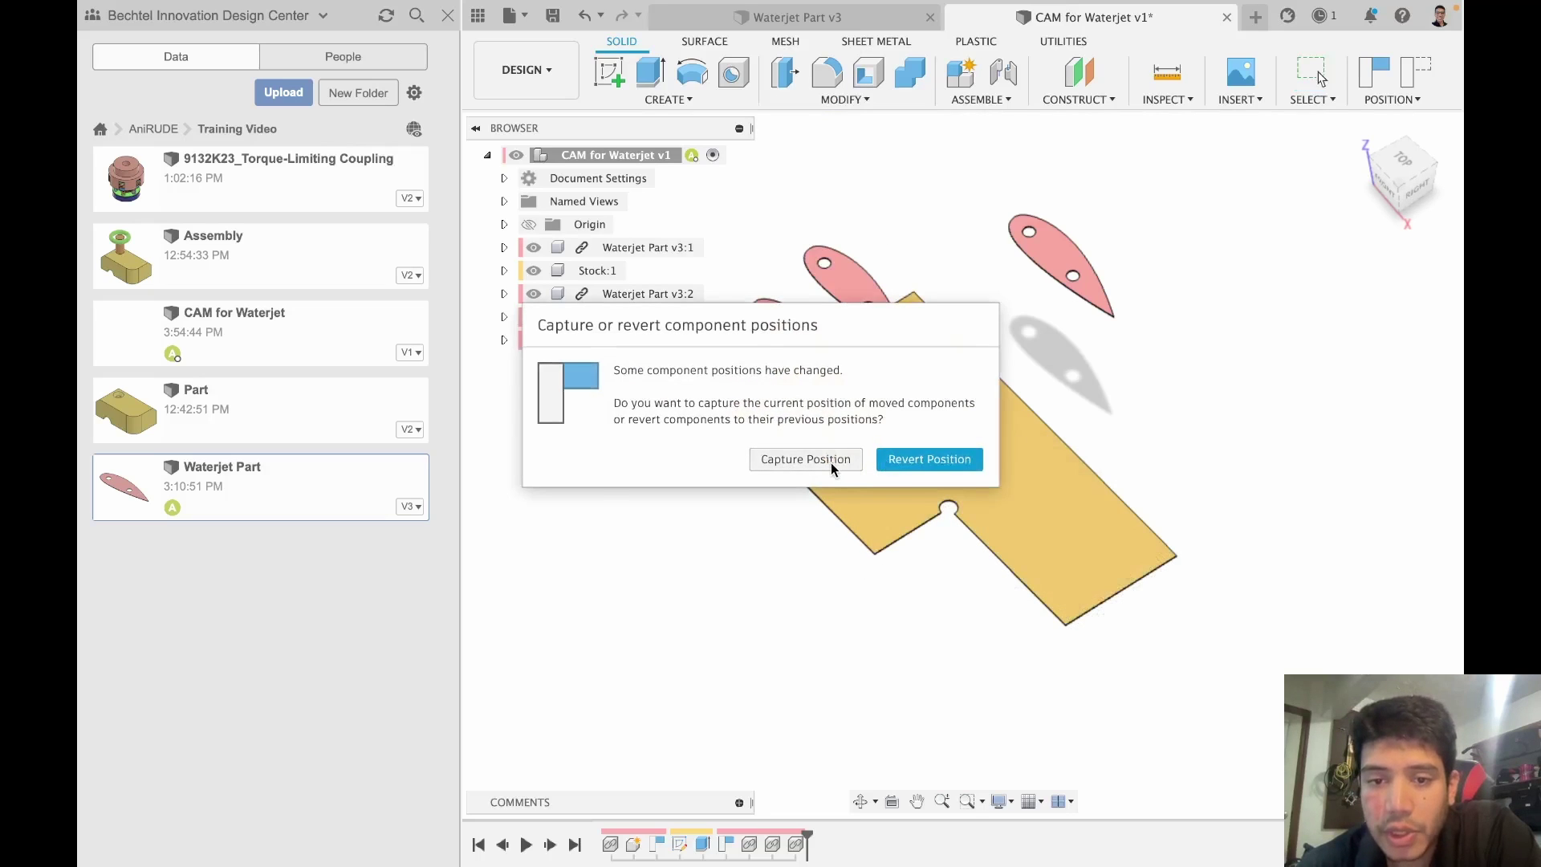
left_click(831, 463)
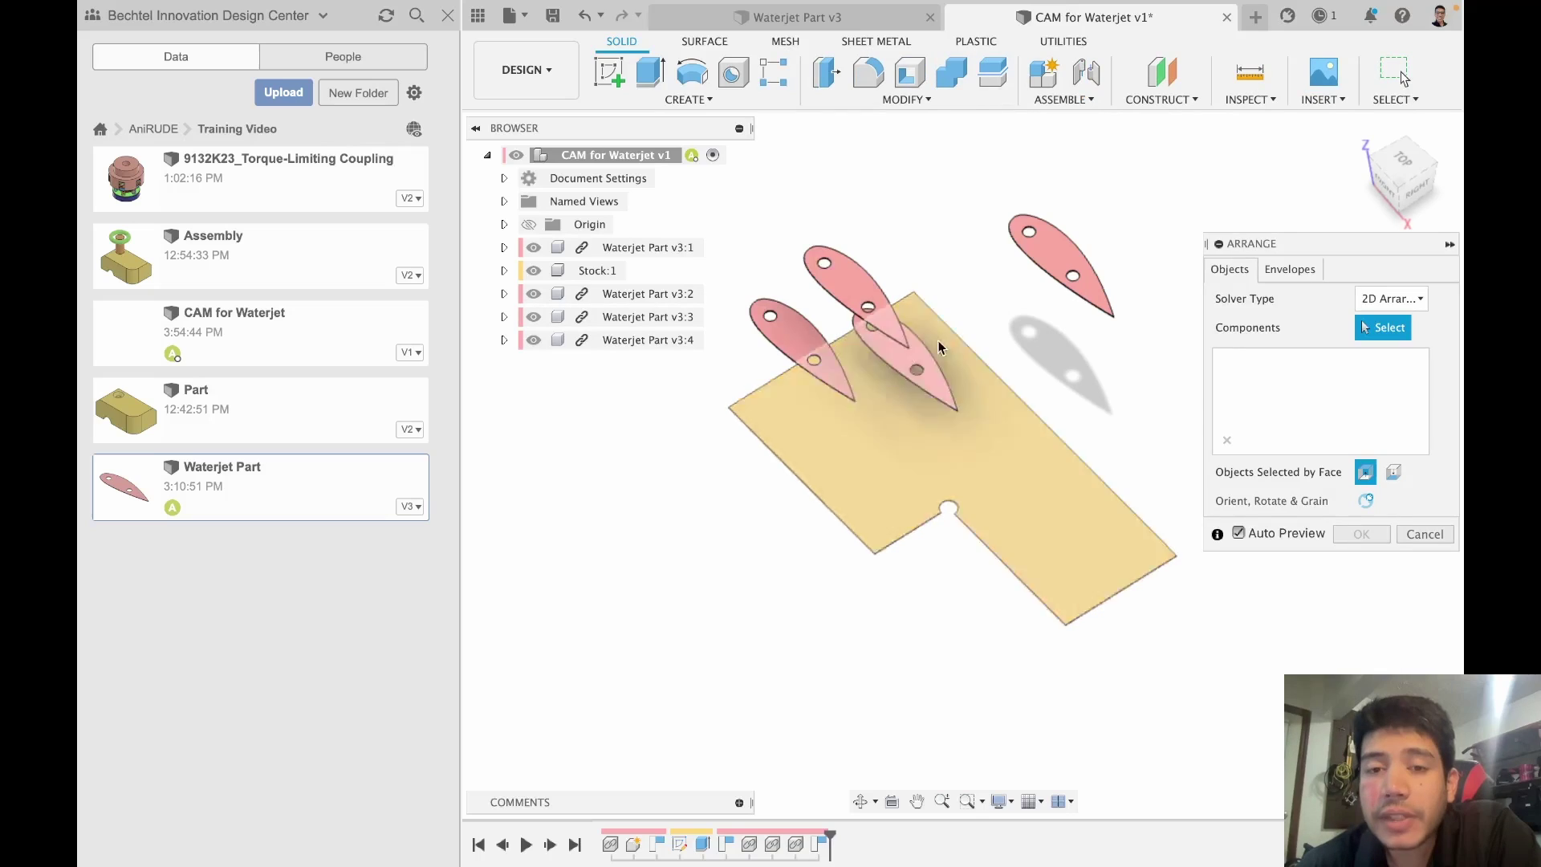
left_click(805, 341)
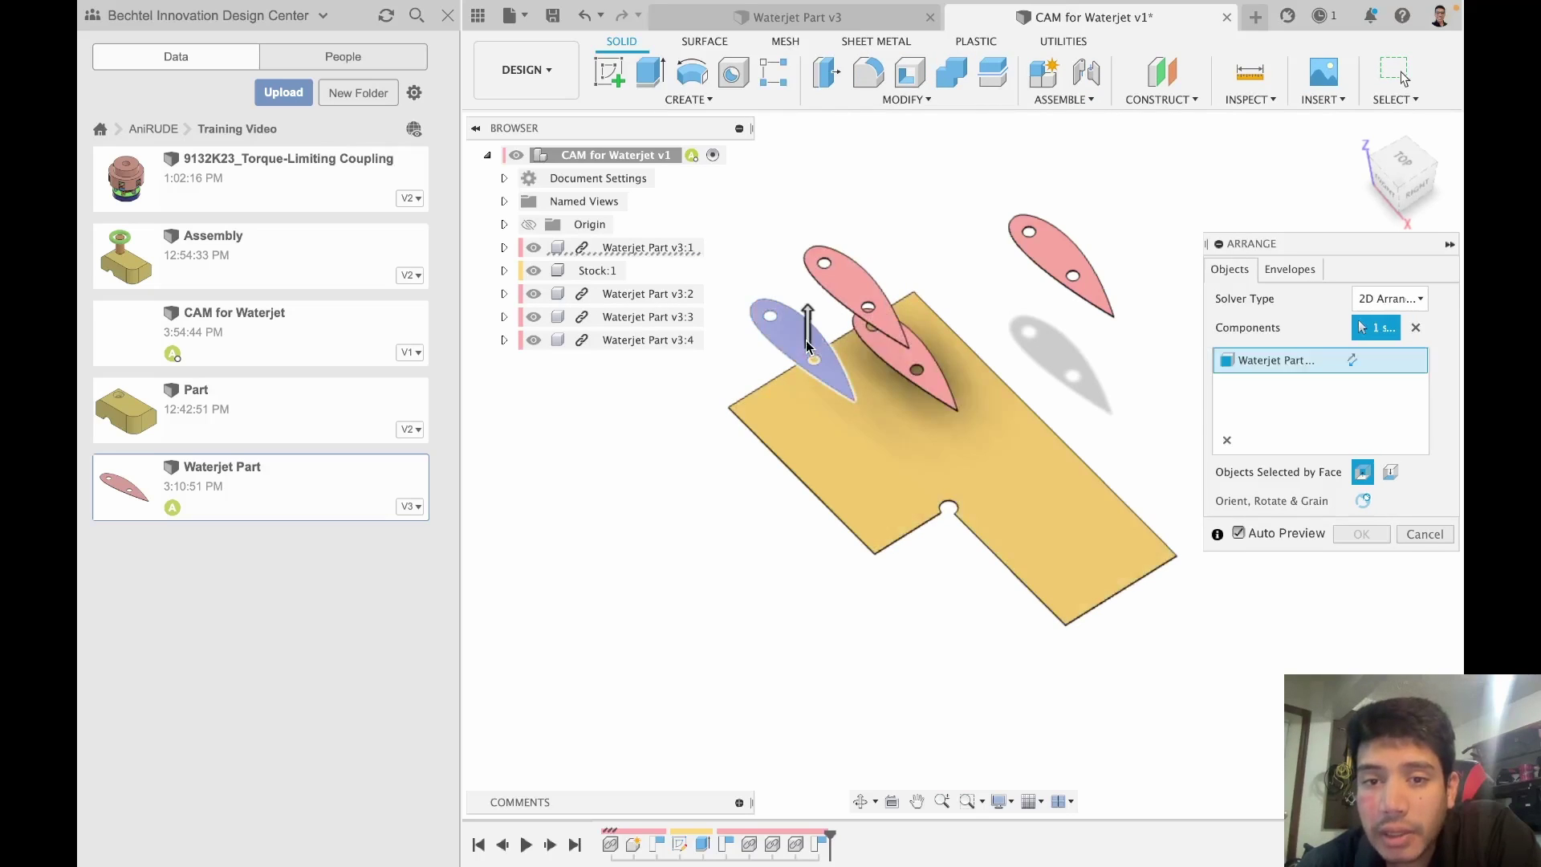
left_click(837, 285)
left_click(917, 360)
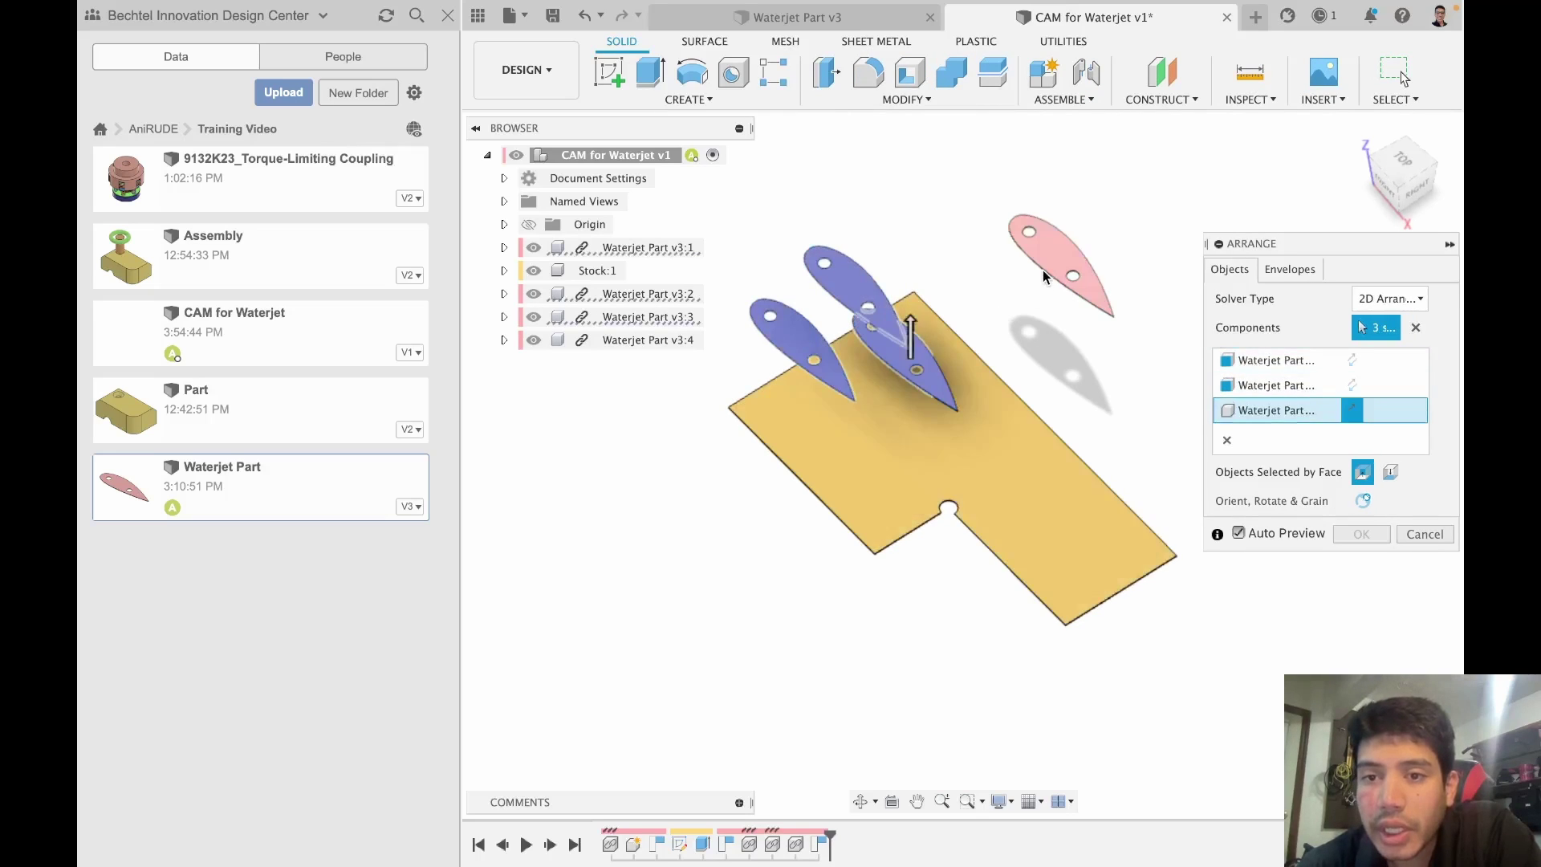
left_click(1047, 263)
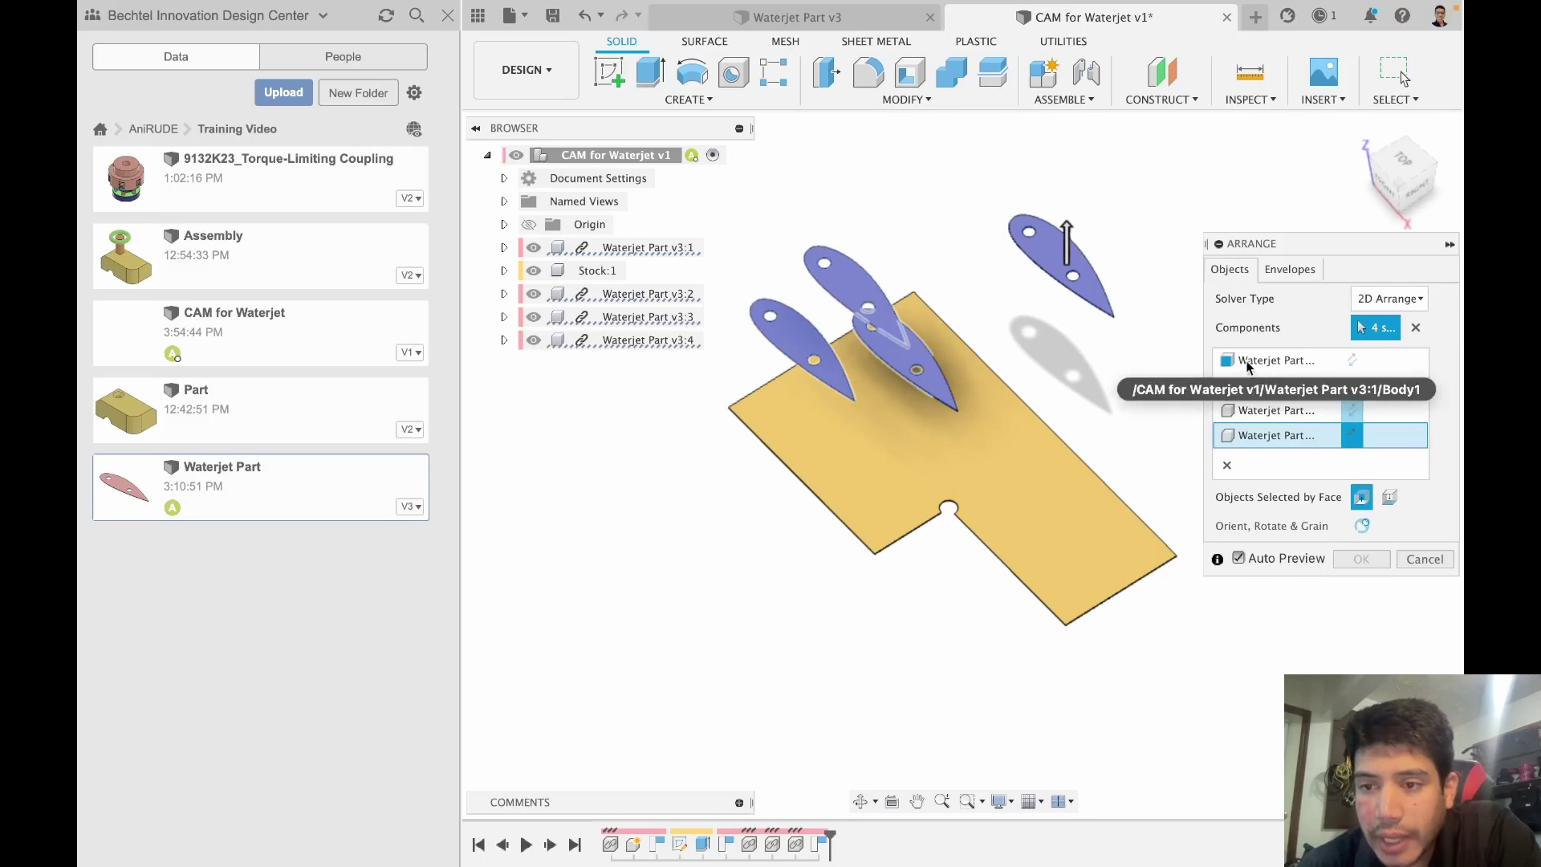
Step: Arrange on the stock plate face with 1.00" frame width and 0.50" spacing, then inspect
left_click(1290, 270)
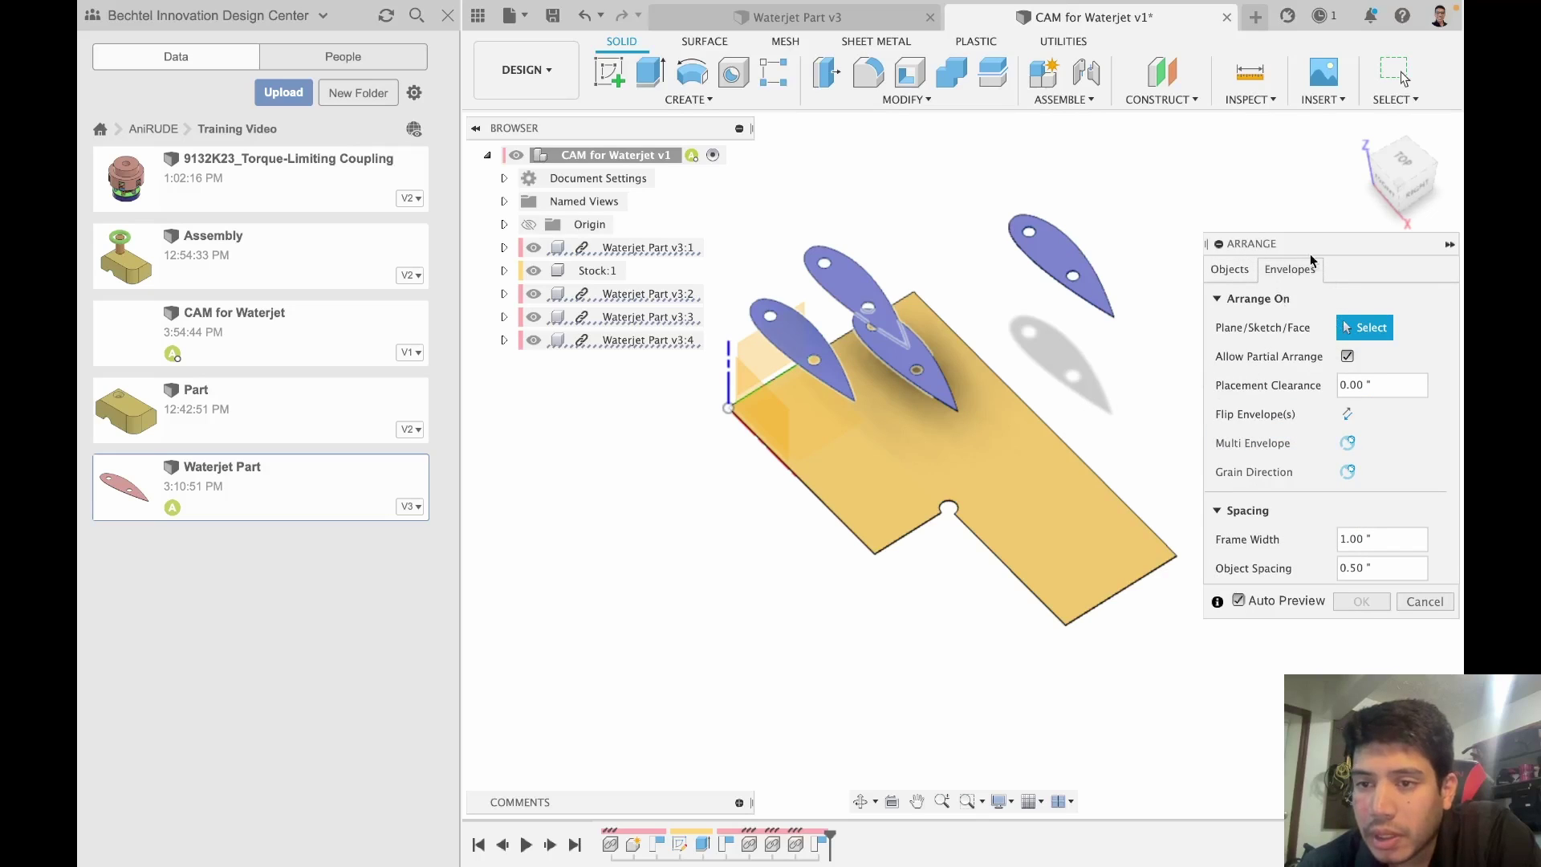
left_click(1024, 489)
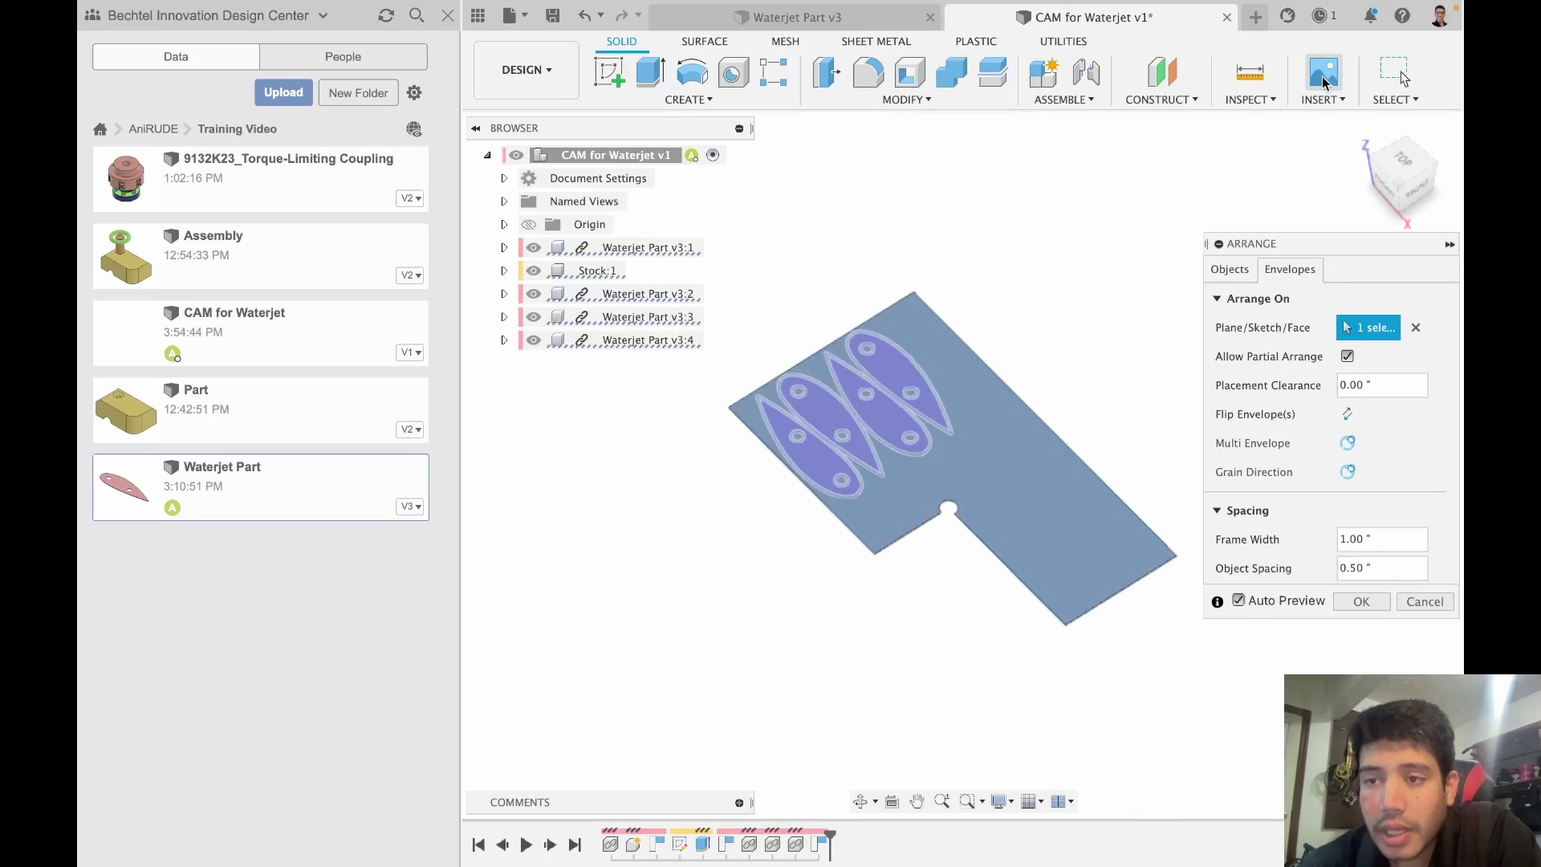
left_click(1386, 177)
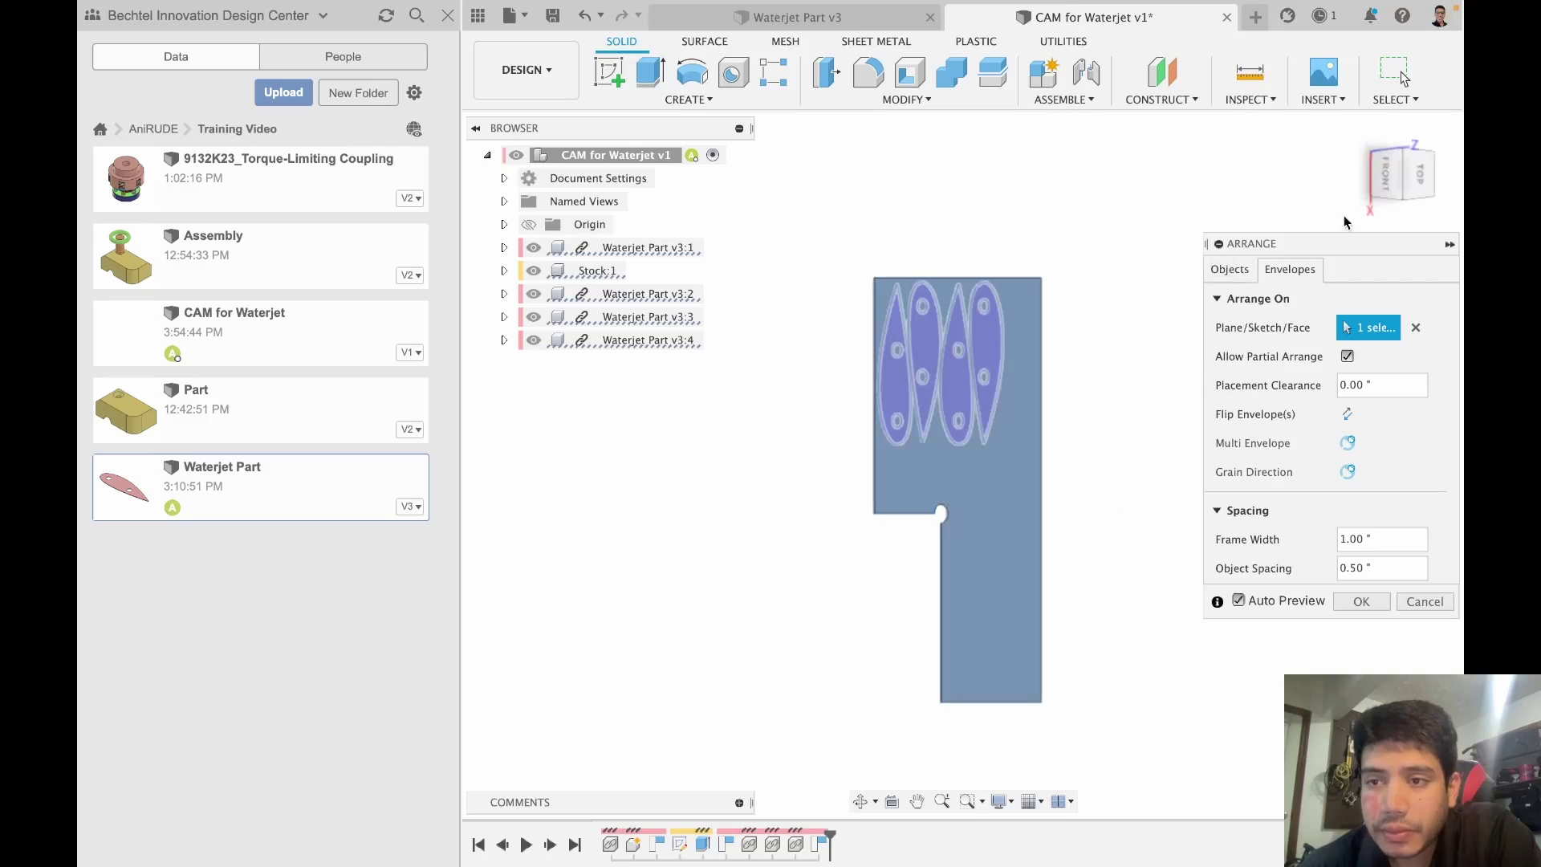
left_click(1395, 181)
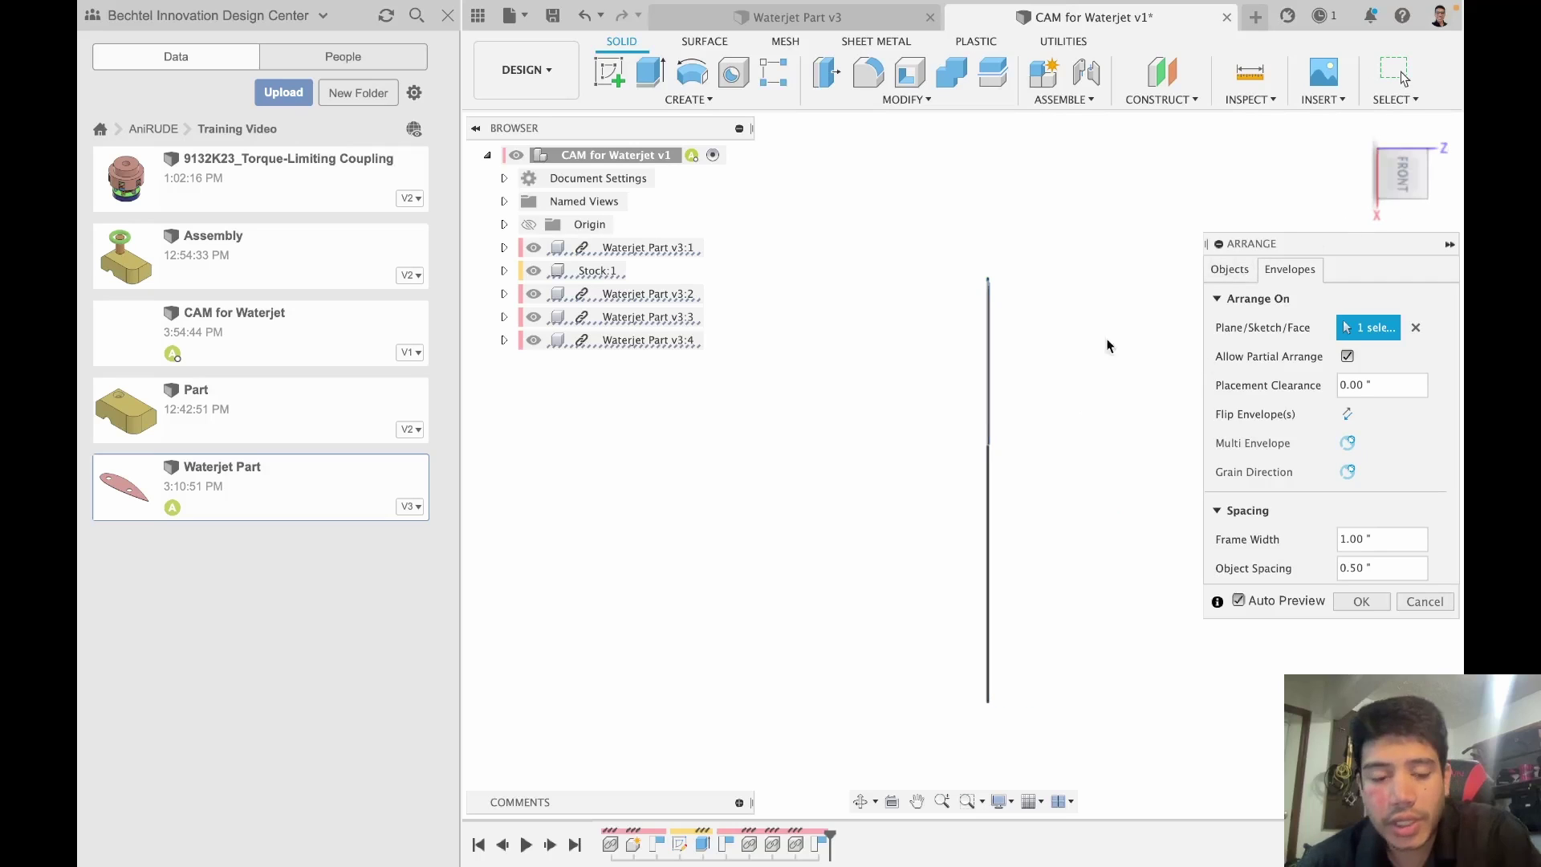
middle_click_drag(1097, 410, 501, 480, "shift")
scroll(907, 456, "up", 5)
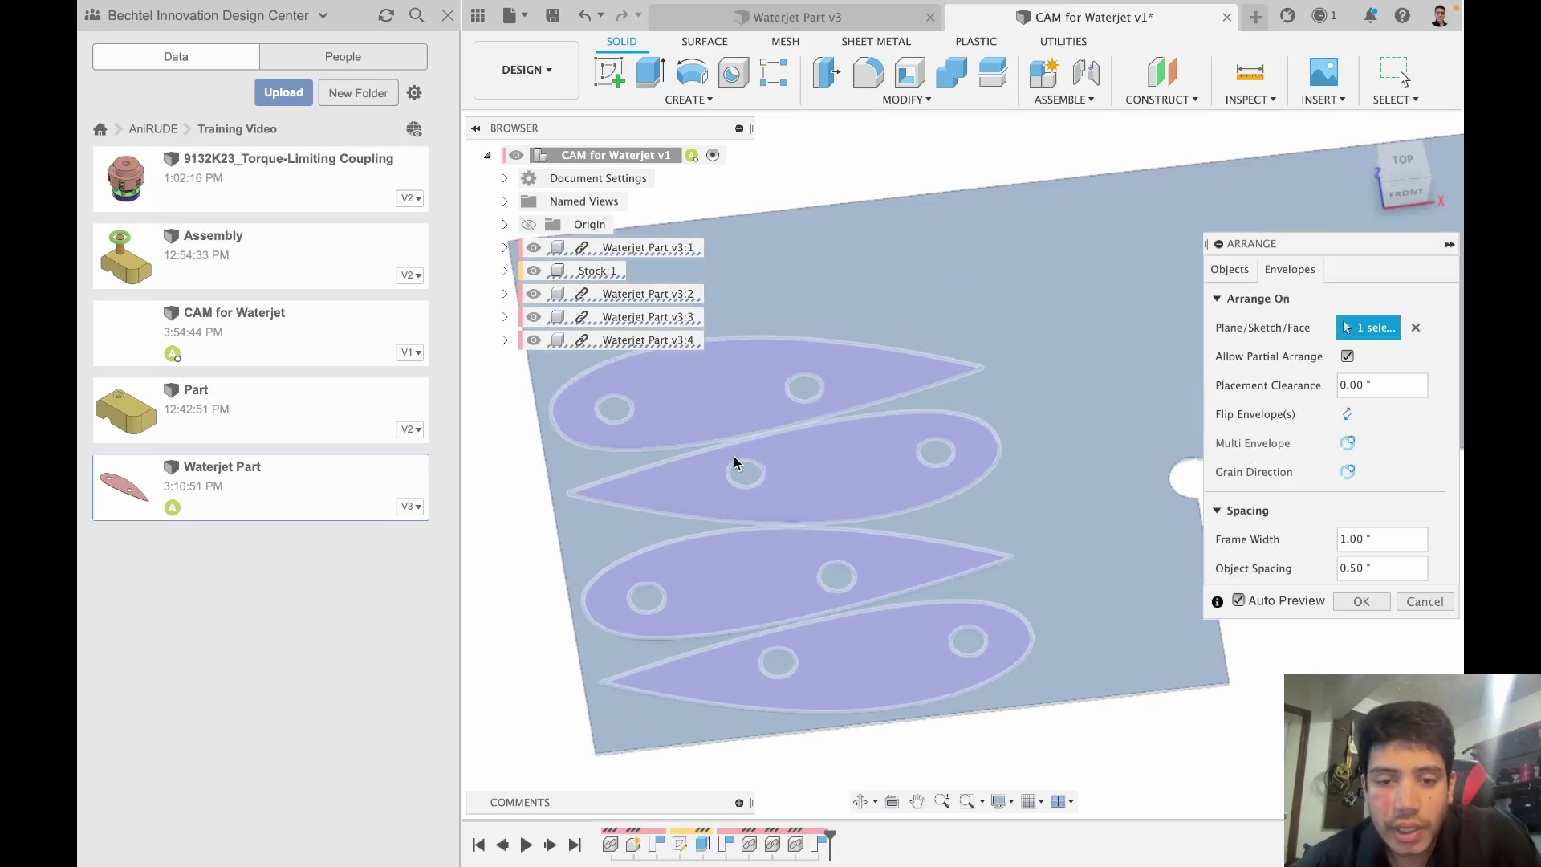
scroll(962, 441, "down", 3)
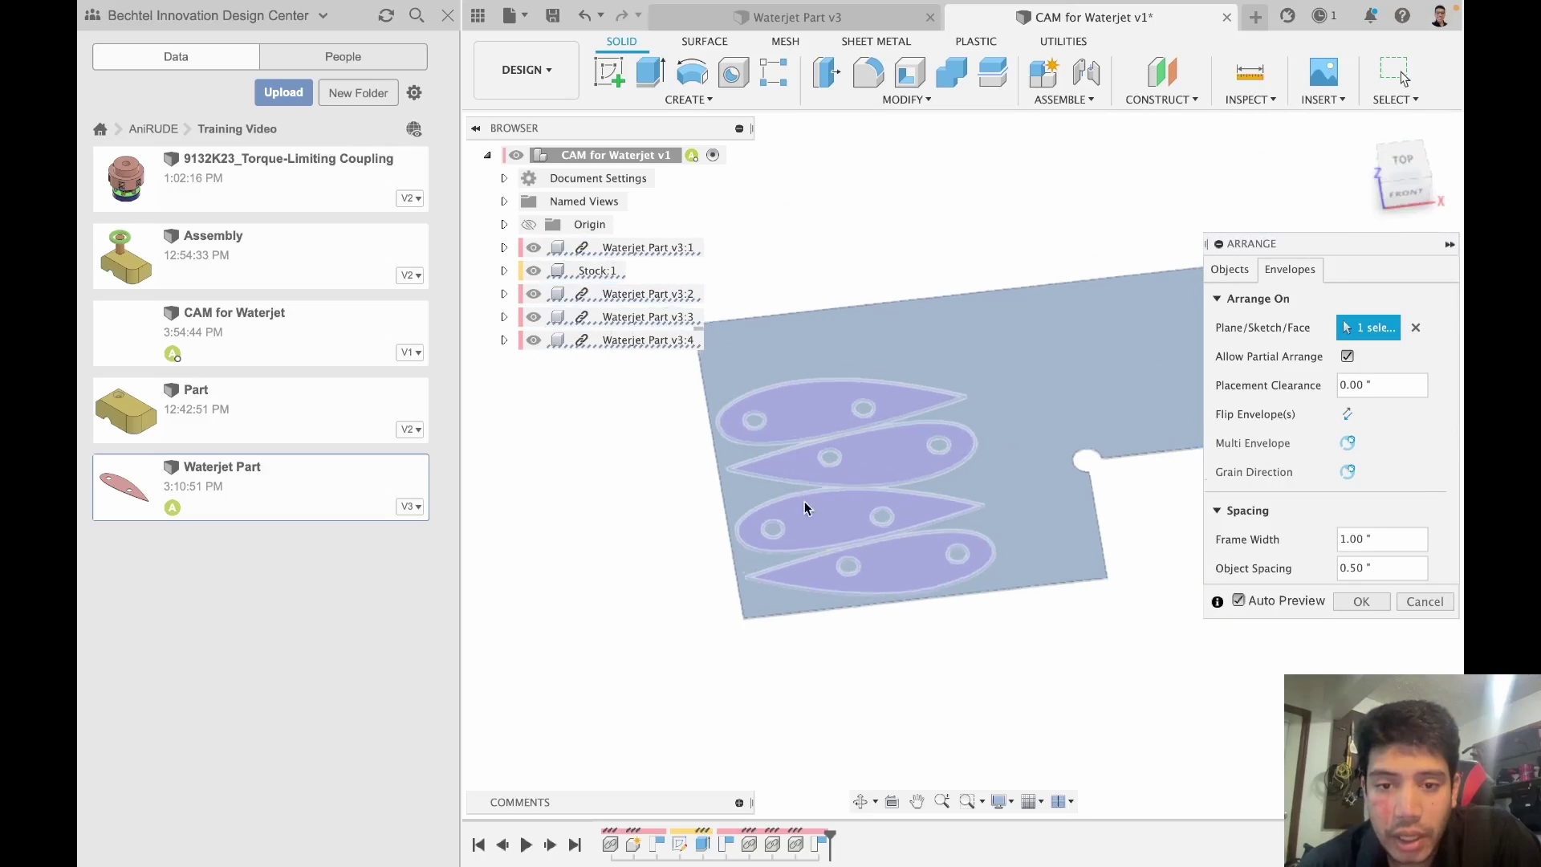
scroll(805, 517, "up", 4)
scroll(799, 536, "down", 3)
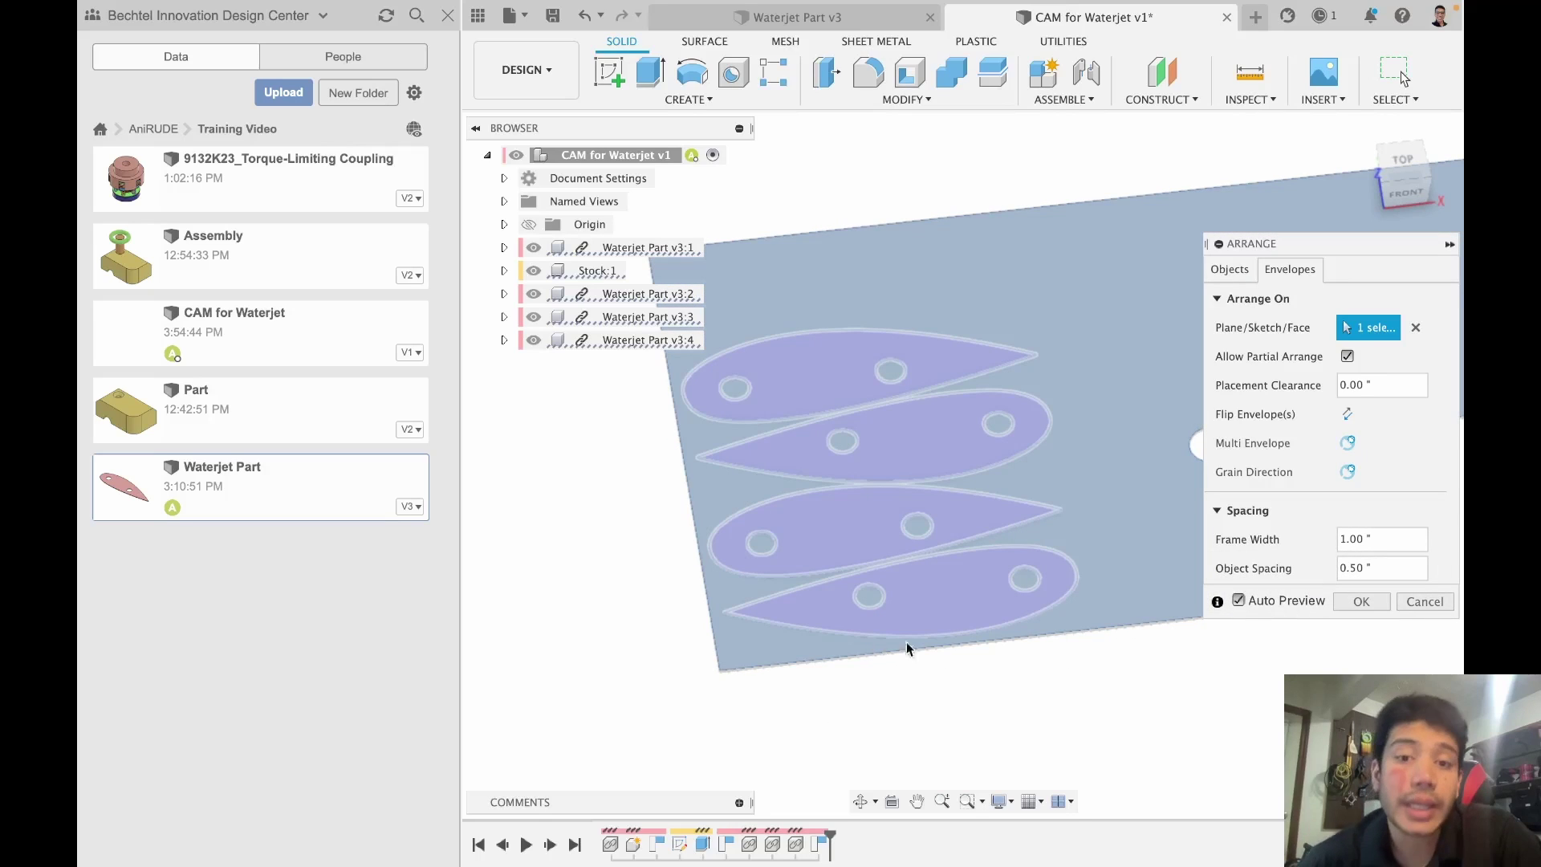
Step: Set the arrangement frame width to 3" and the object spacing to 2"
left_click(1383, 537)
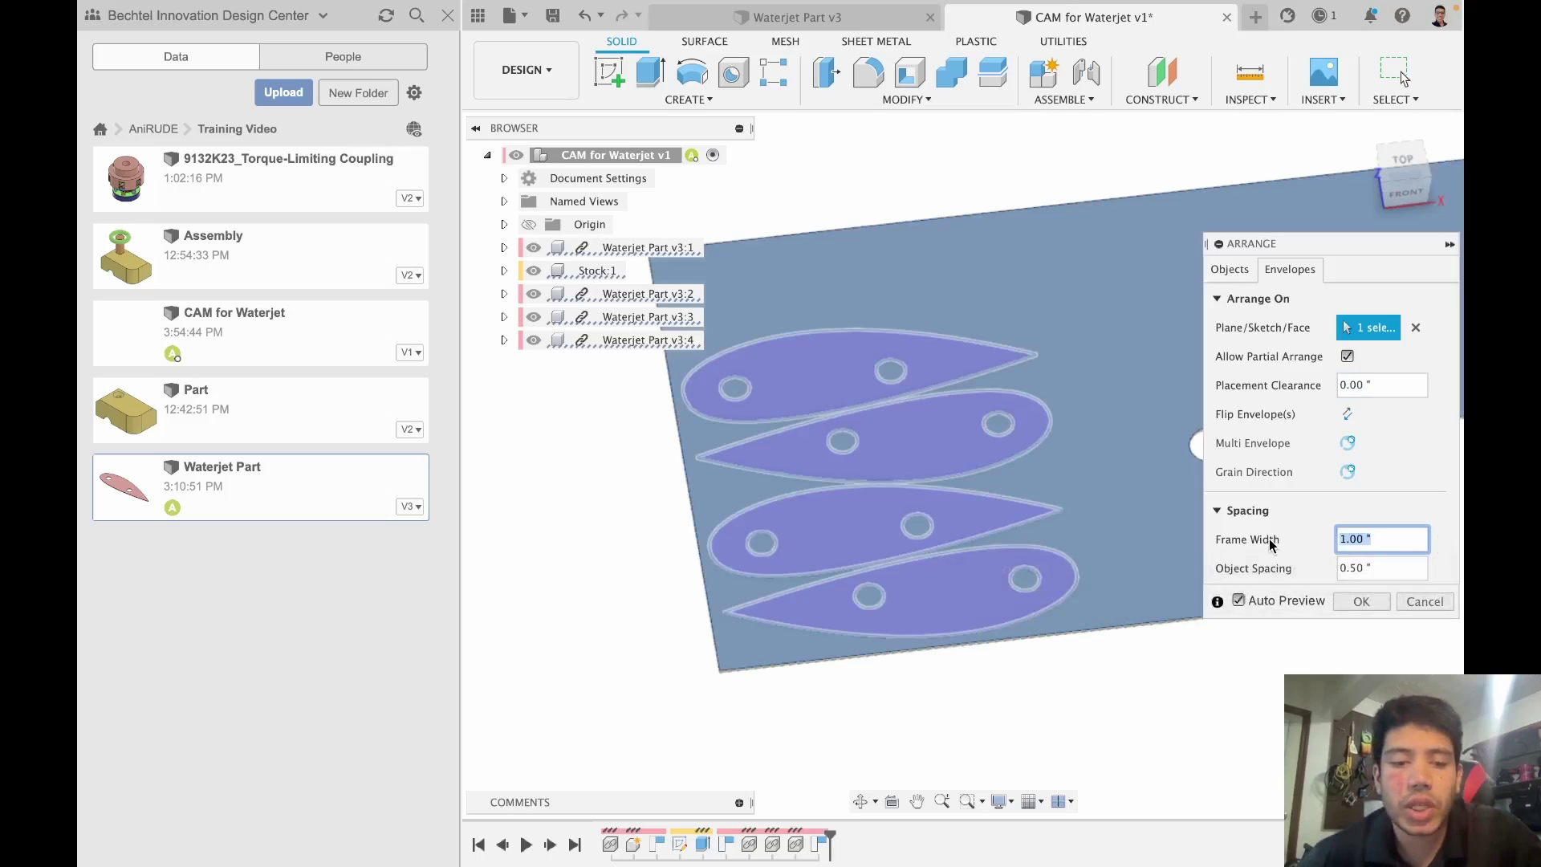
left_click(1394, 568)
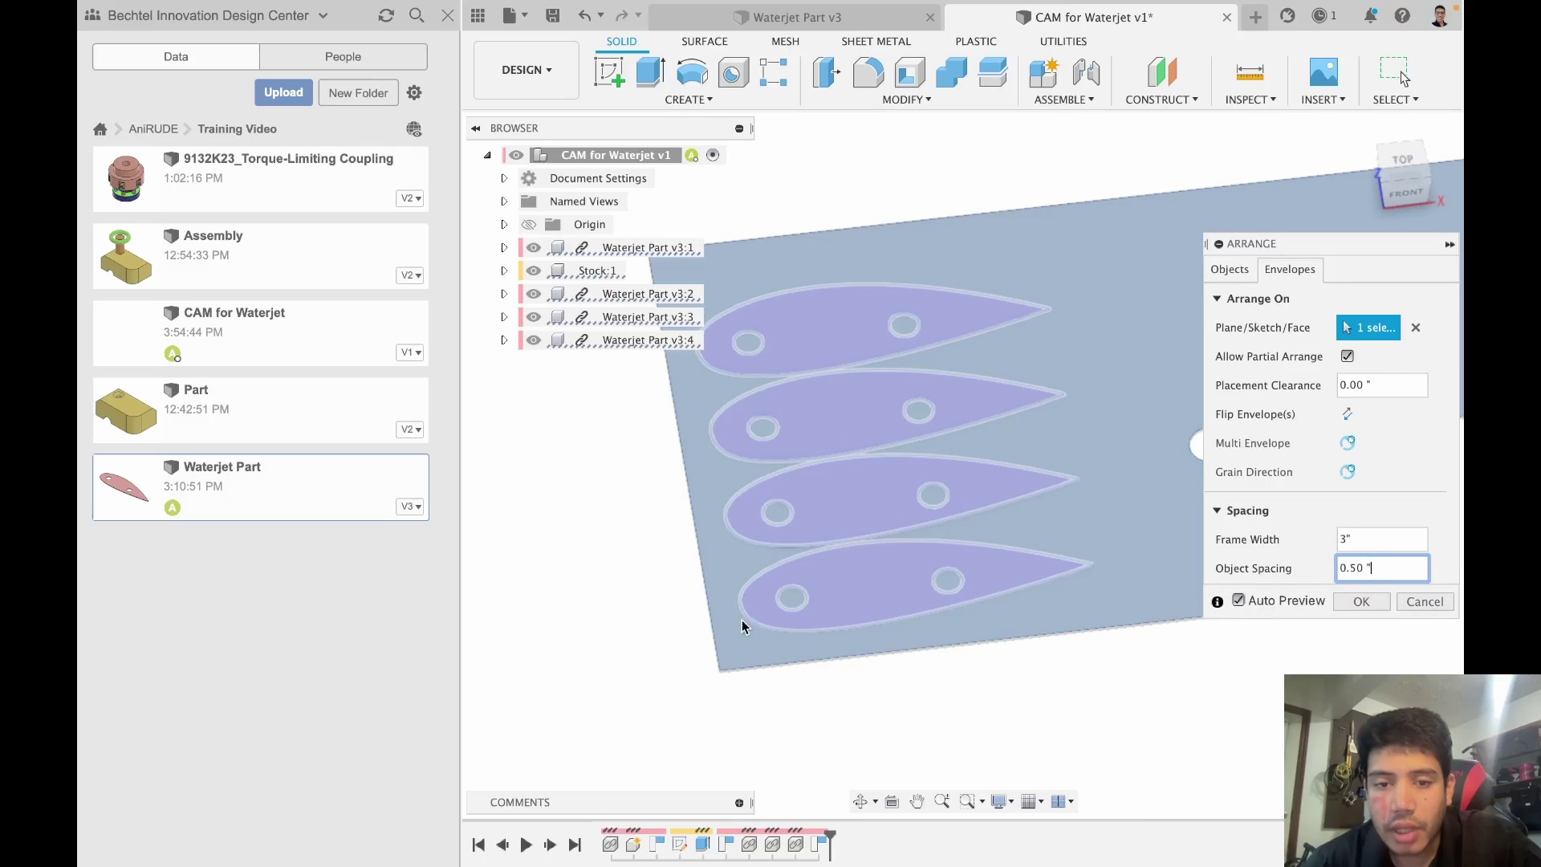
scroll(898, 553, "up", 5)
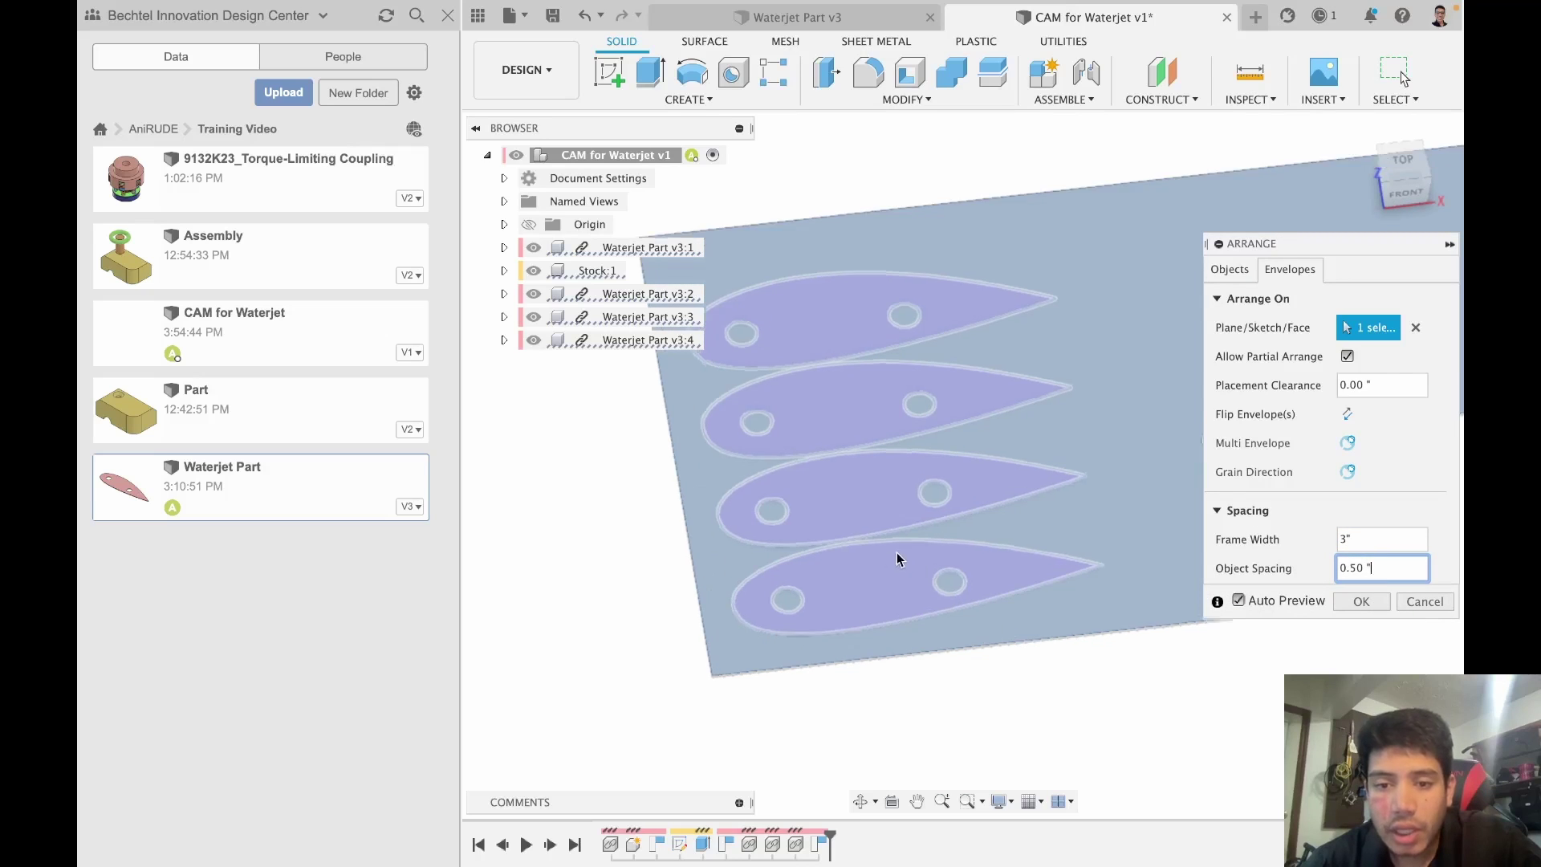
scroll(729, 482, "down", 2)
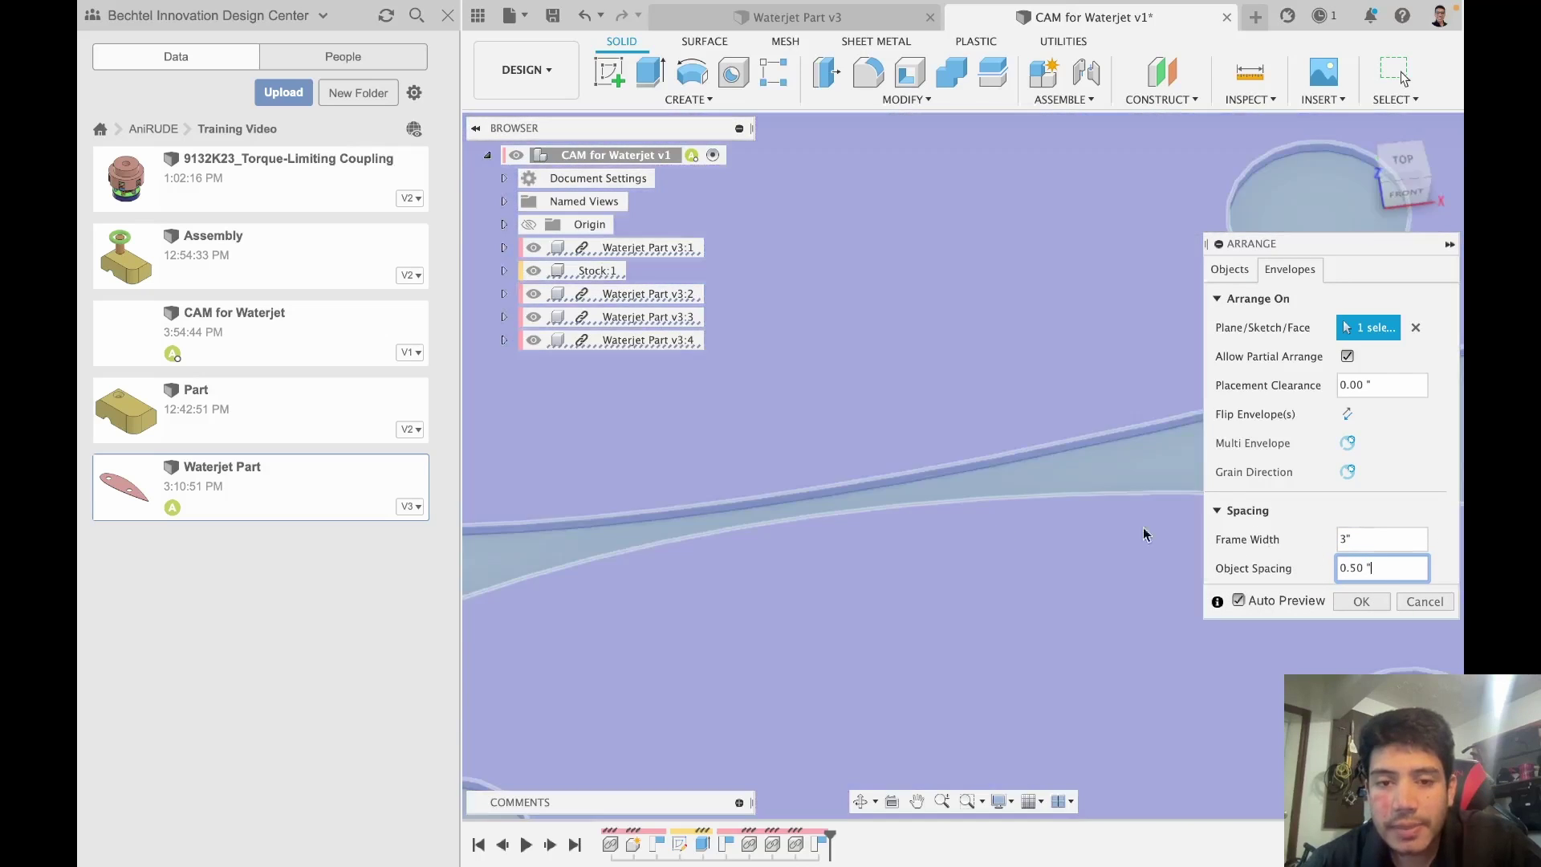
scroll(971, 538, "down", 2)
scroll(971, 538, "down", 3)
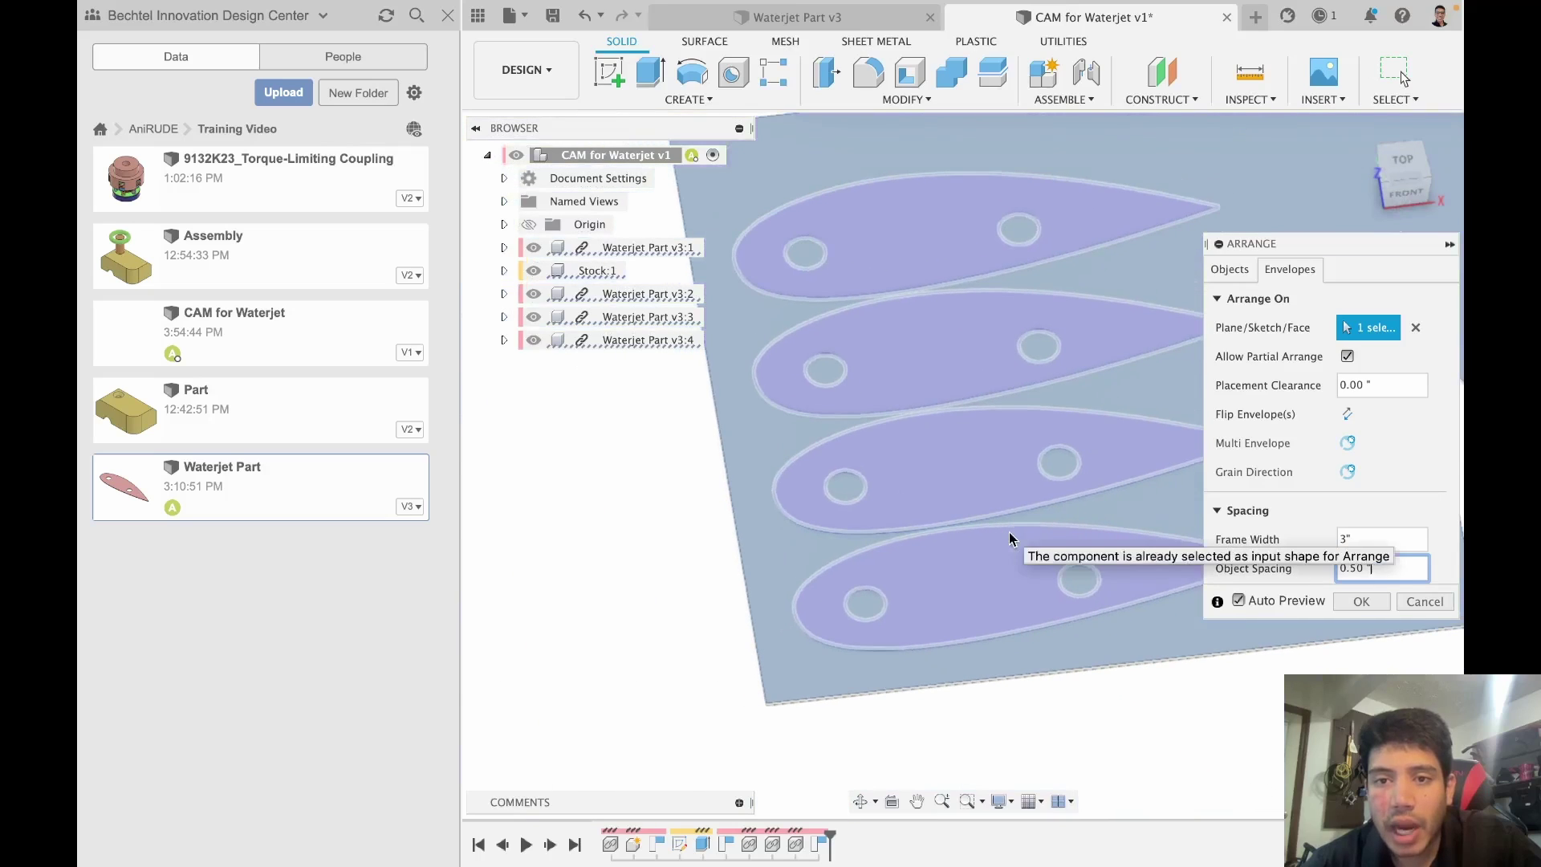
left_click_drag(1378, 576, 1344, 570)
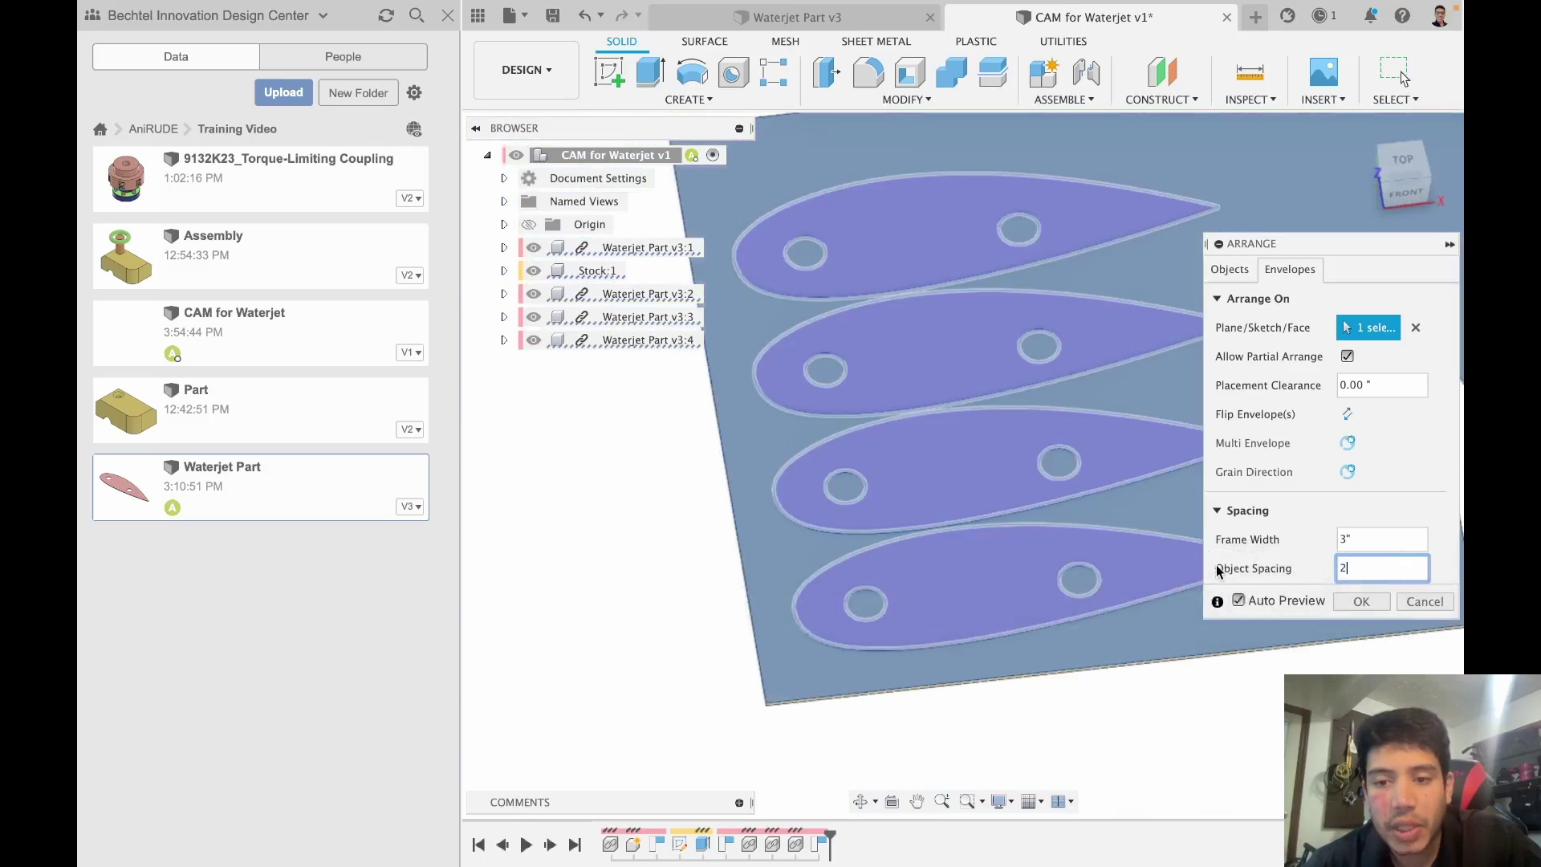
key("Tab")
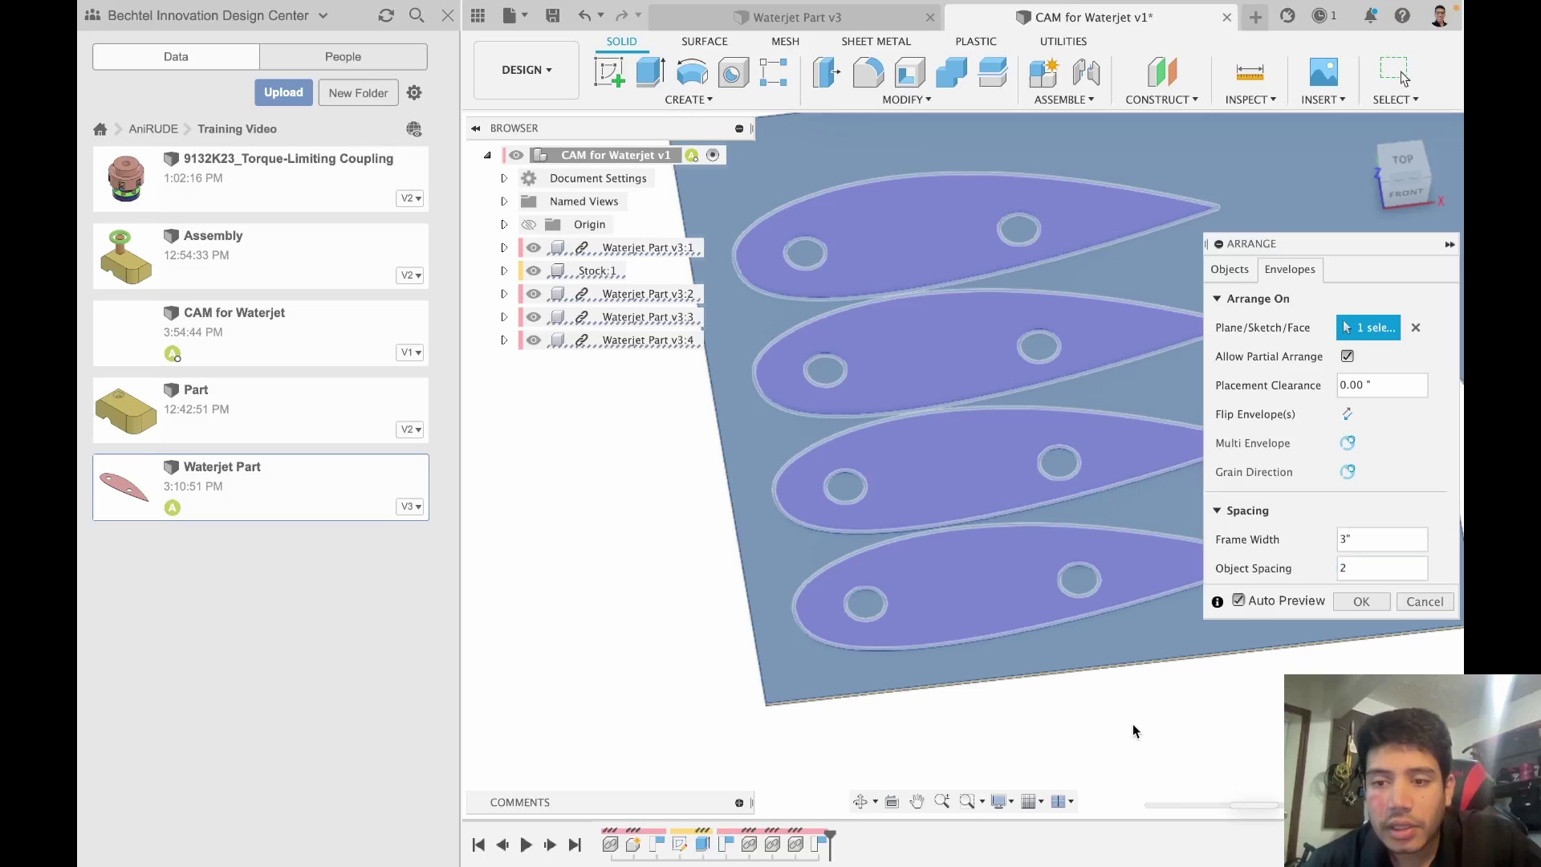
scroll(950, 671, "down", 2)
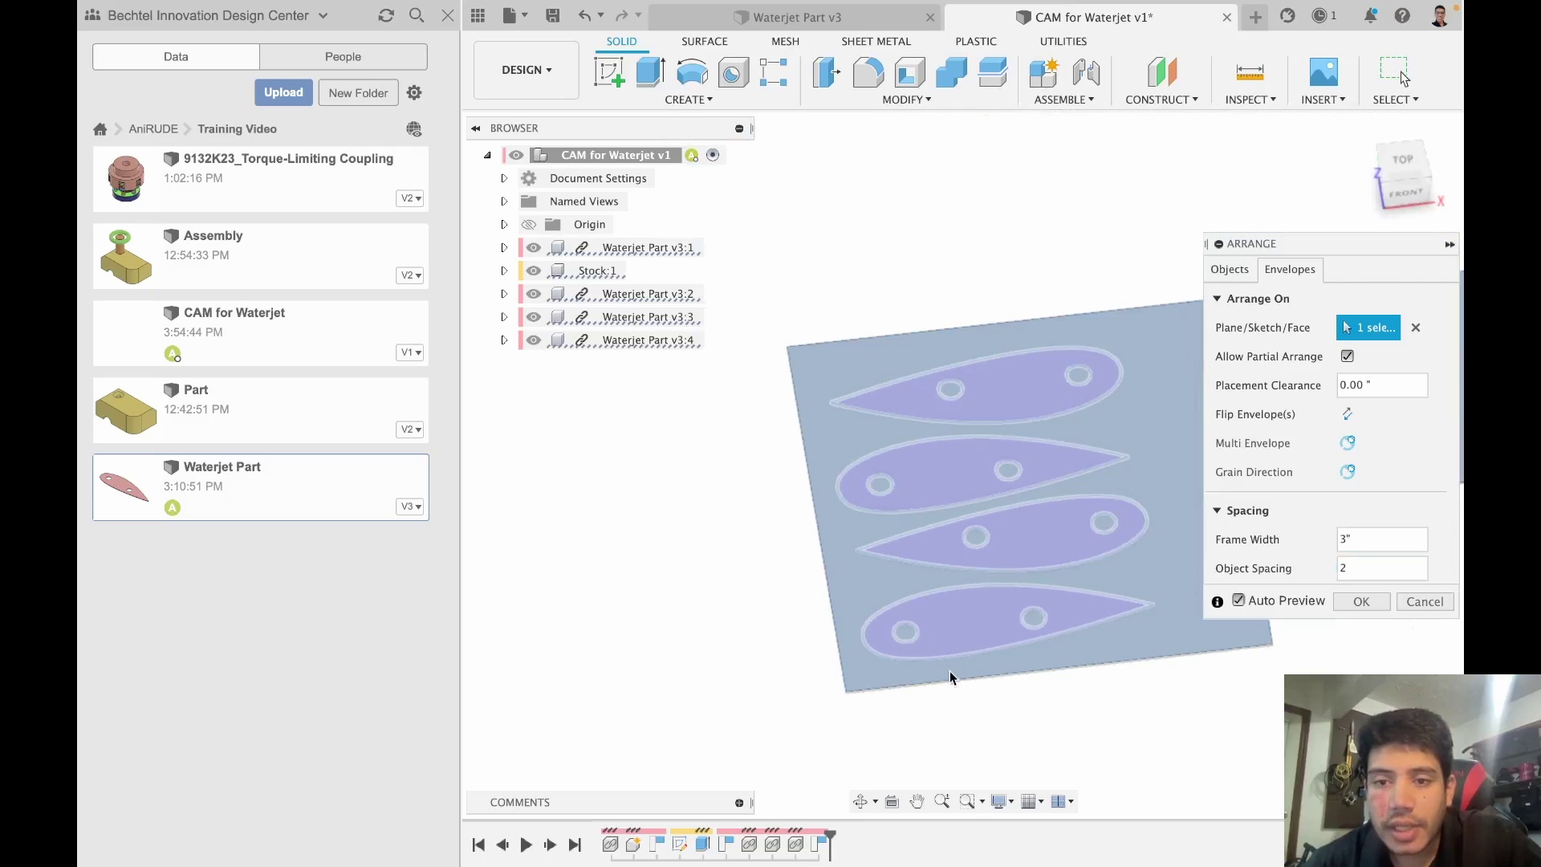
scroll(1027, 415, "up", 3)
scroll(1027, 417, "up", 5)
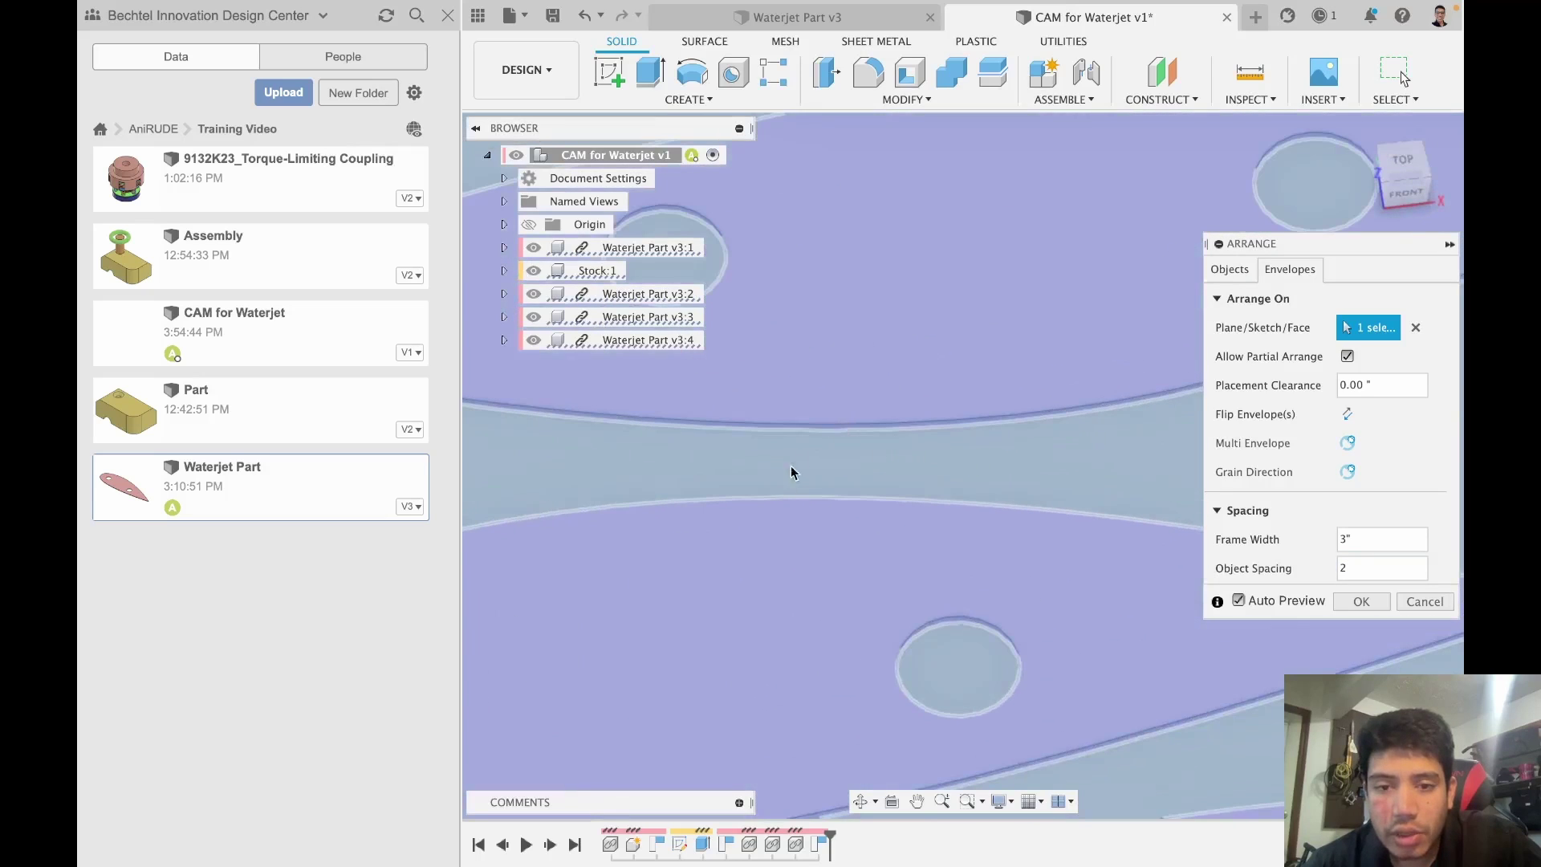
scroll(850, 470, "down", 5)
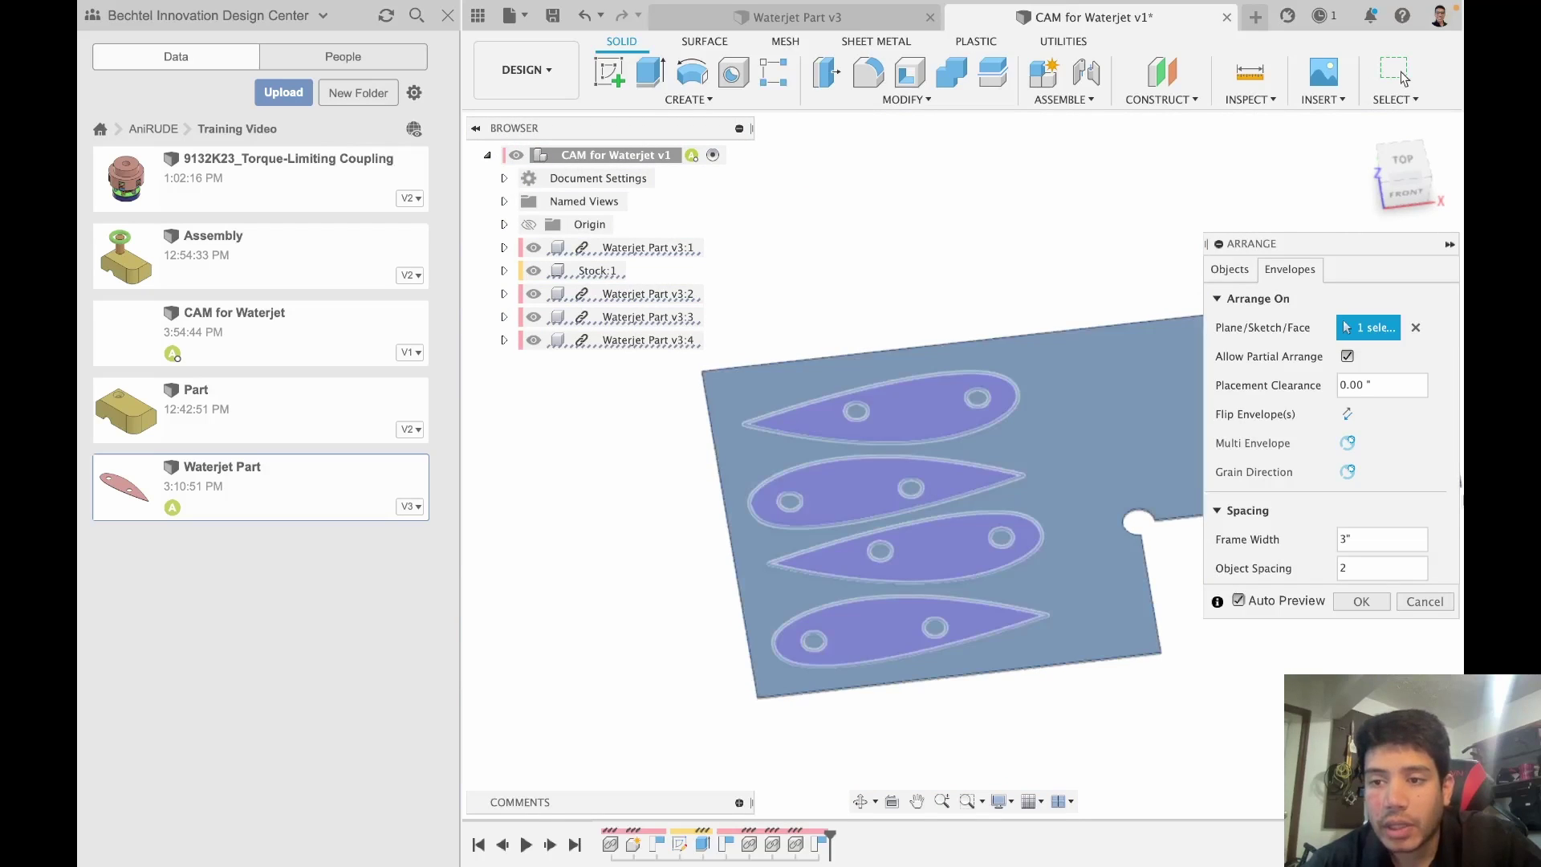
Step: Flip the part envelopes in the Arrange preview
left_click(1363, 601)
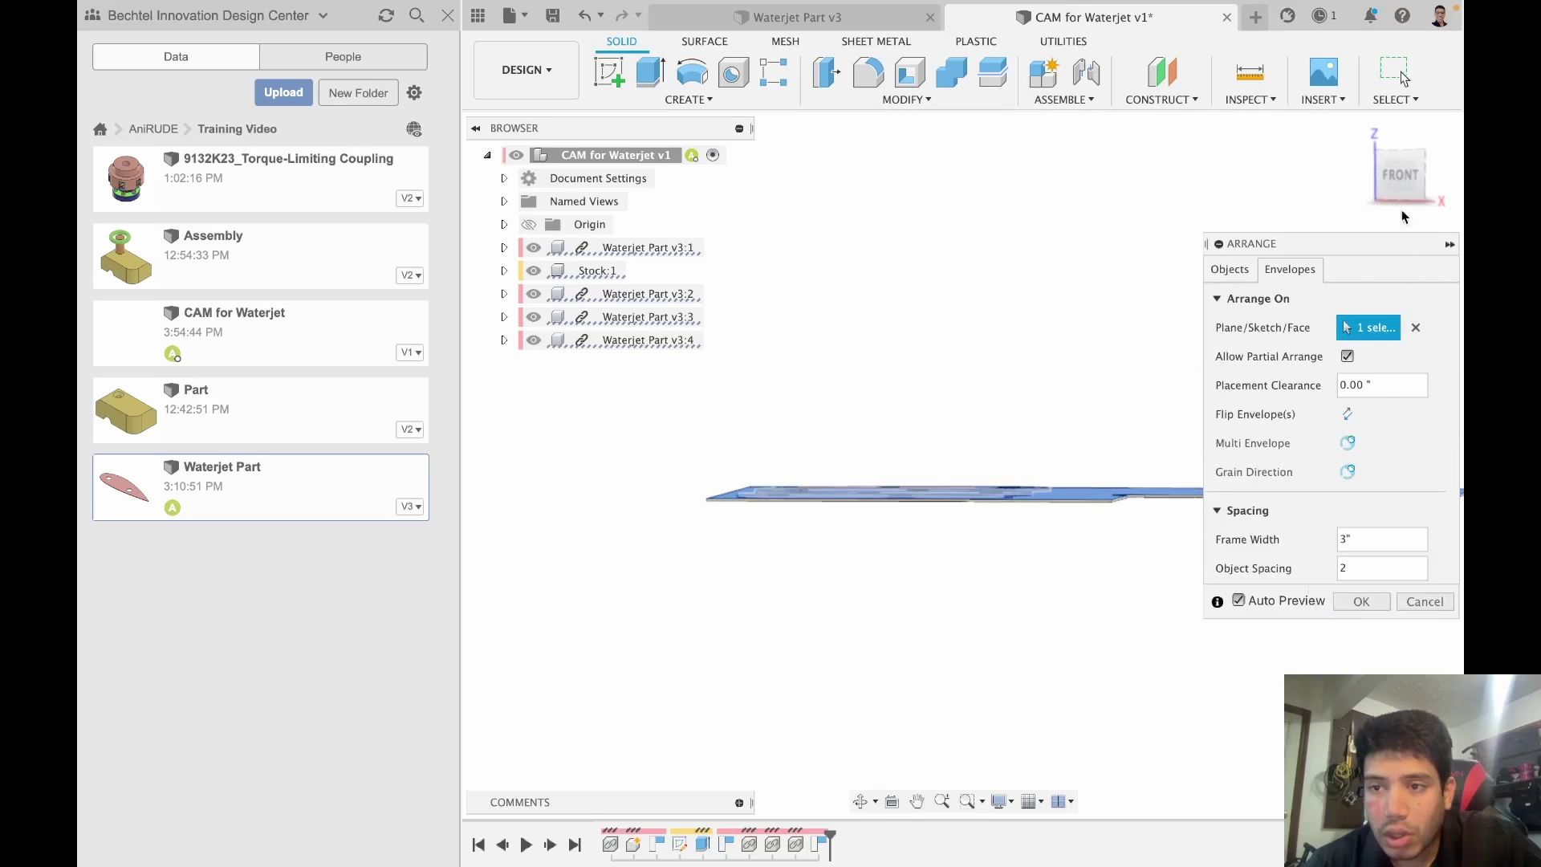
scroll(781, 473, "up", 3)
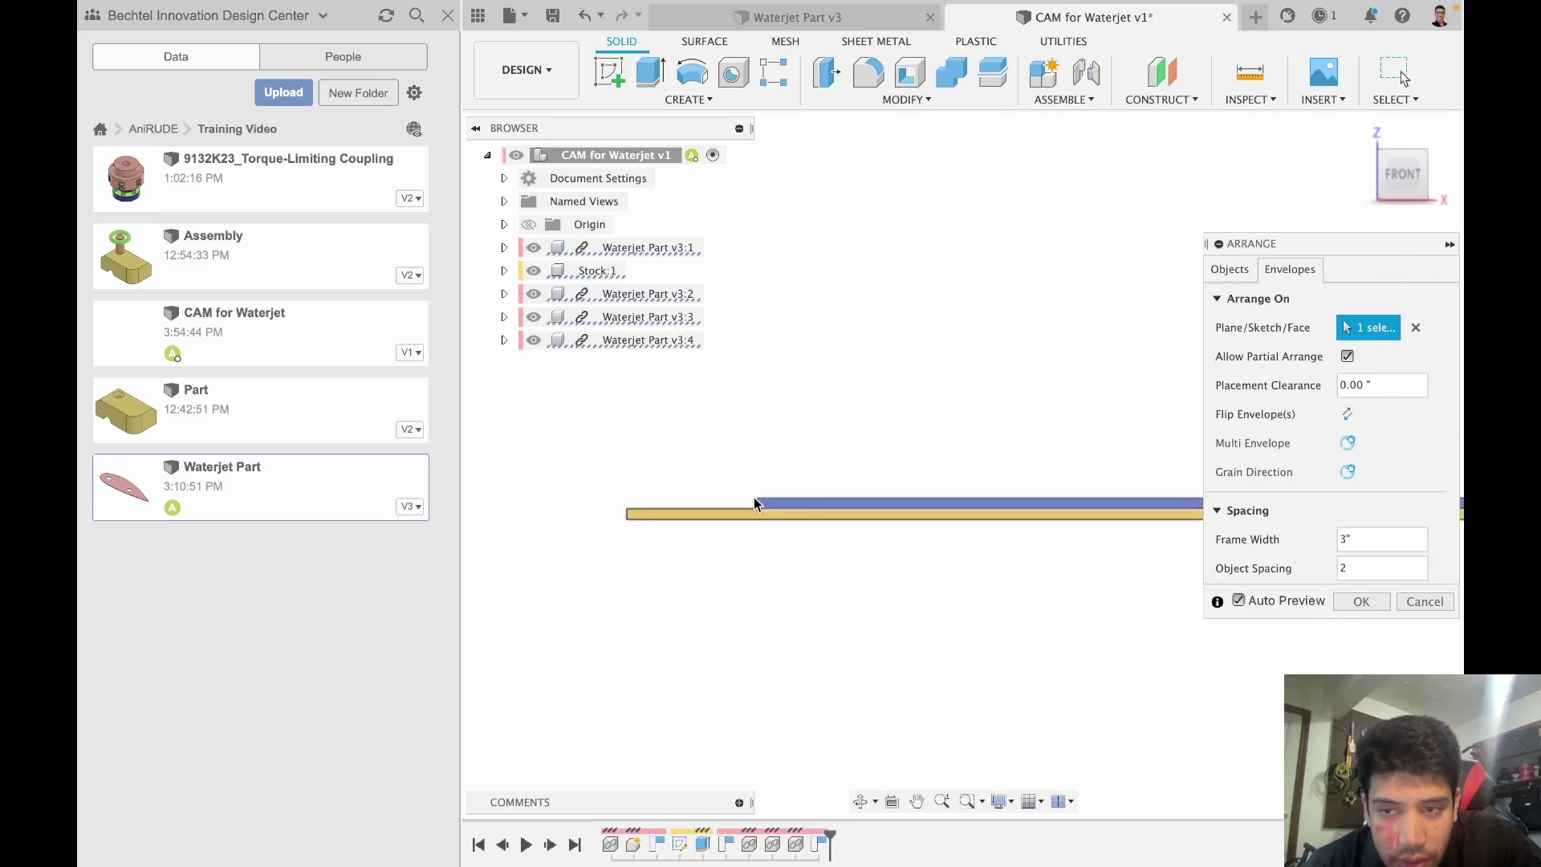
scroll(758, 506, "up", 3)
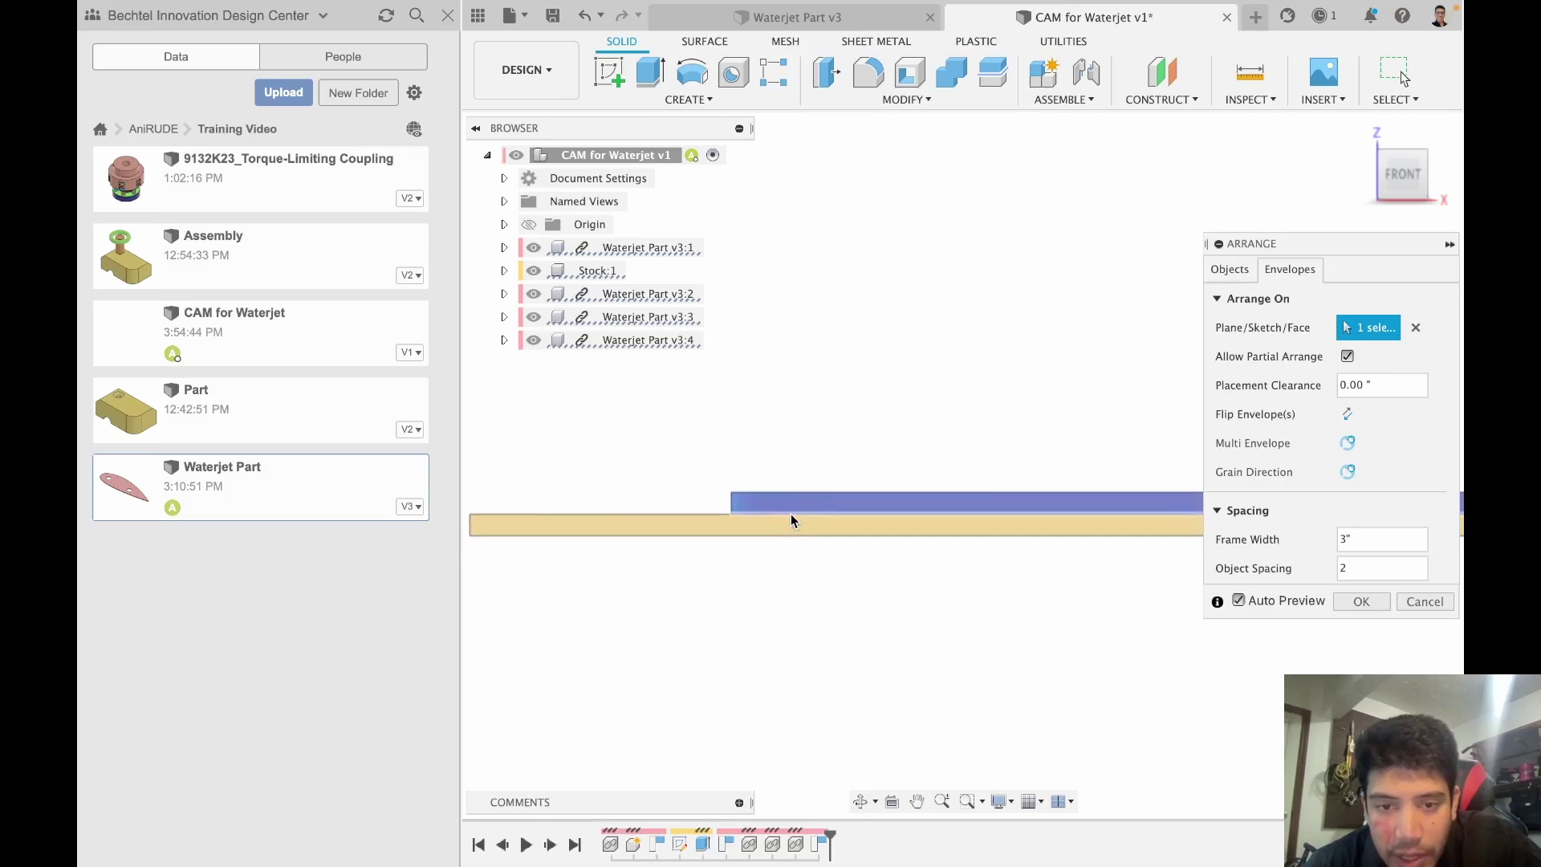
middle_click_drag(749, 486, 884, 379, "shift")
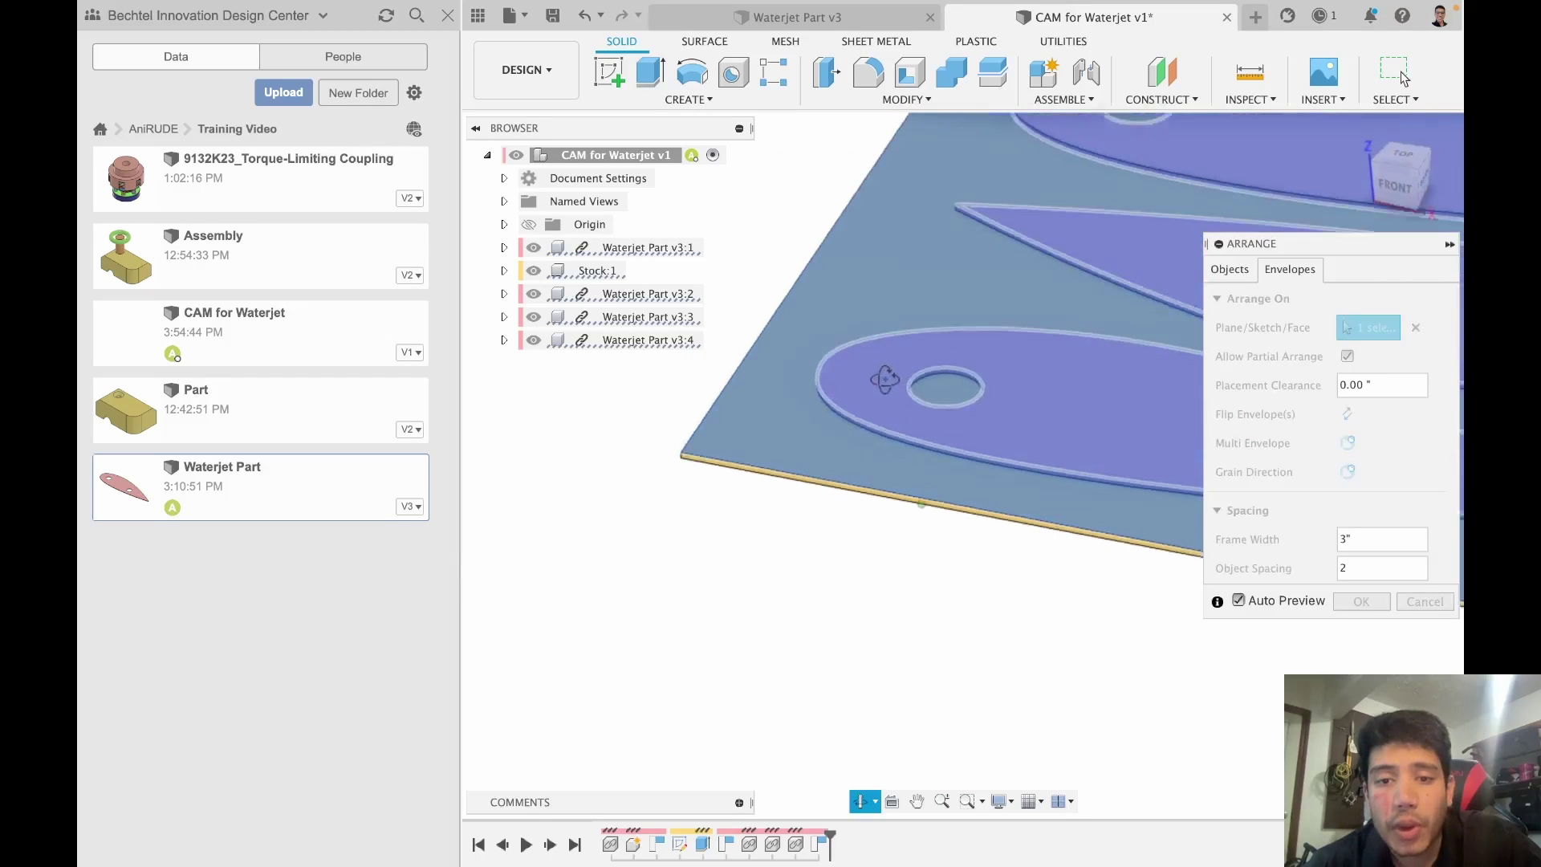
scroll(819, 450, "down", 3)
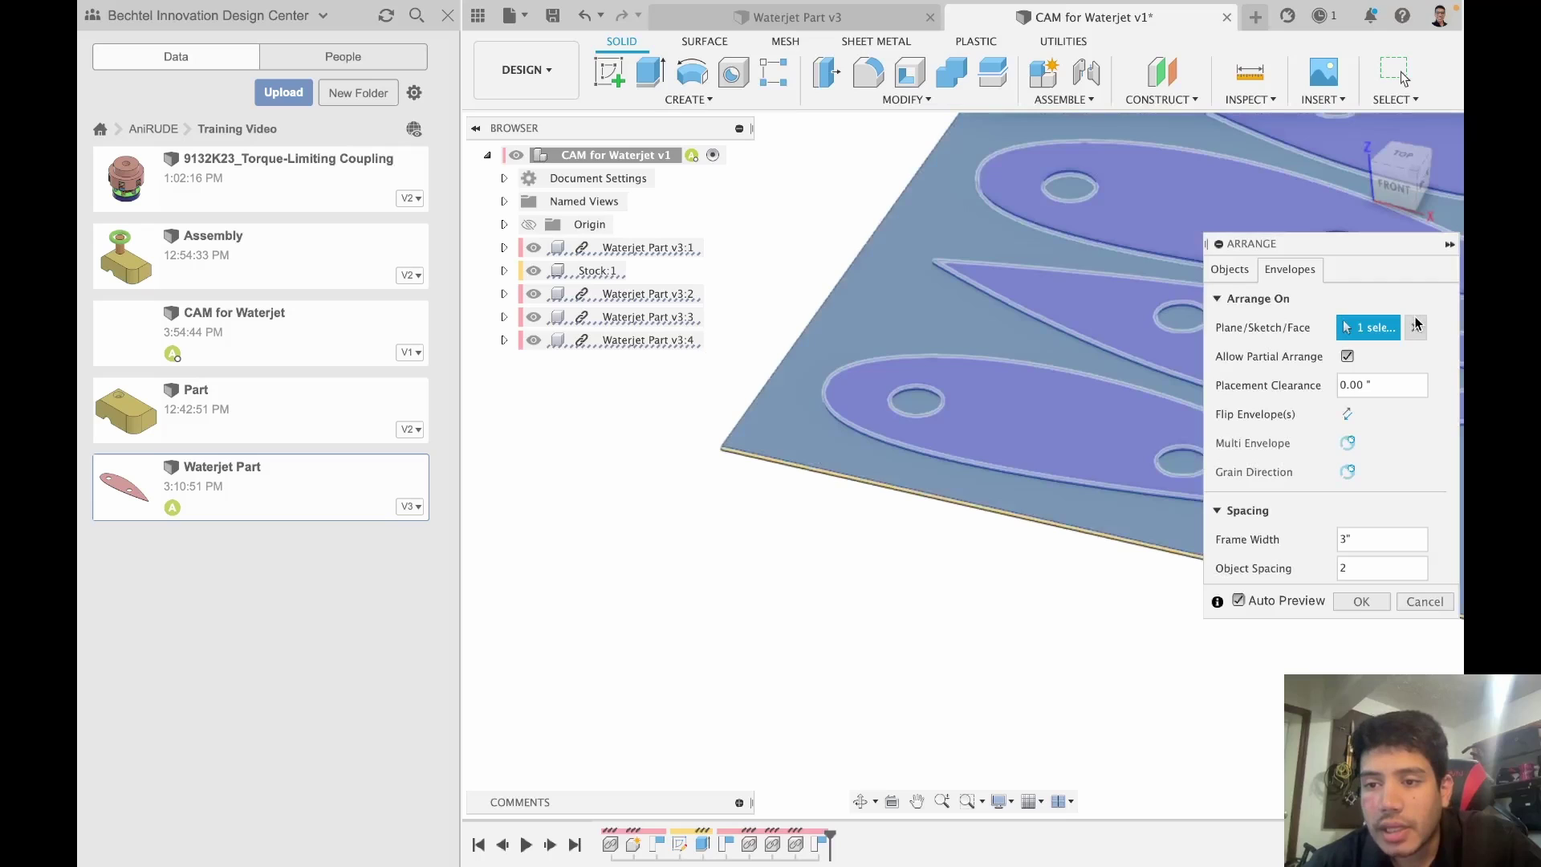
left_click(1347, 415)
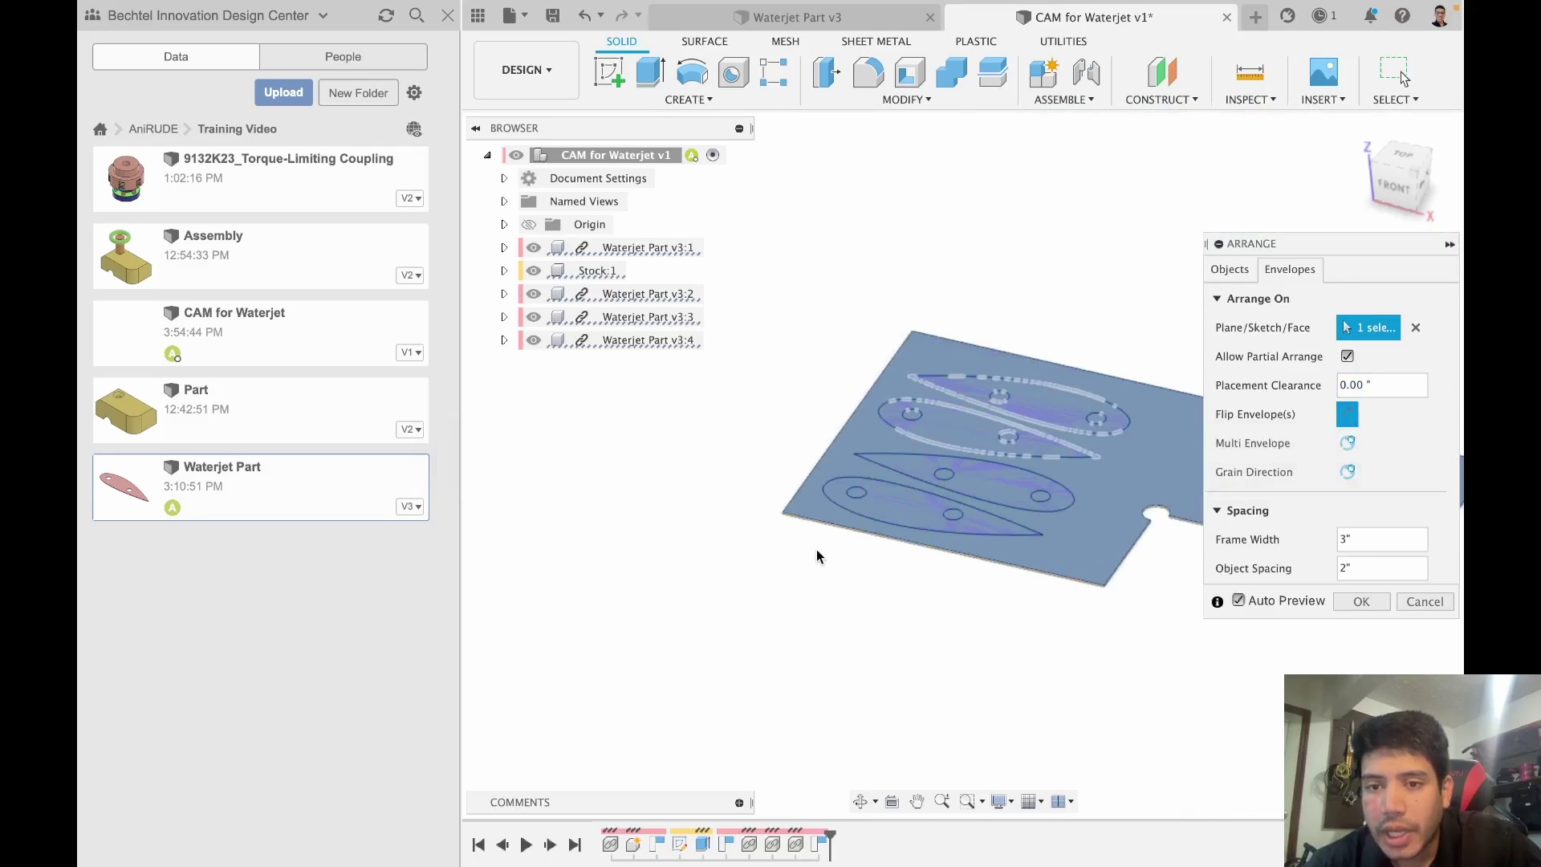
Step: Apply the arrangement and cancel an accidental drag of the bottom part off the plate
middle_click_drag(818, 588, 906, 519, "shift")
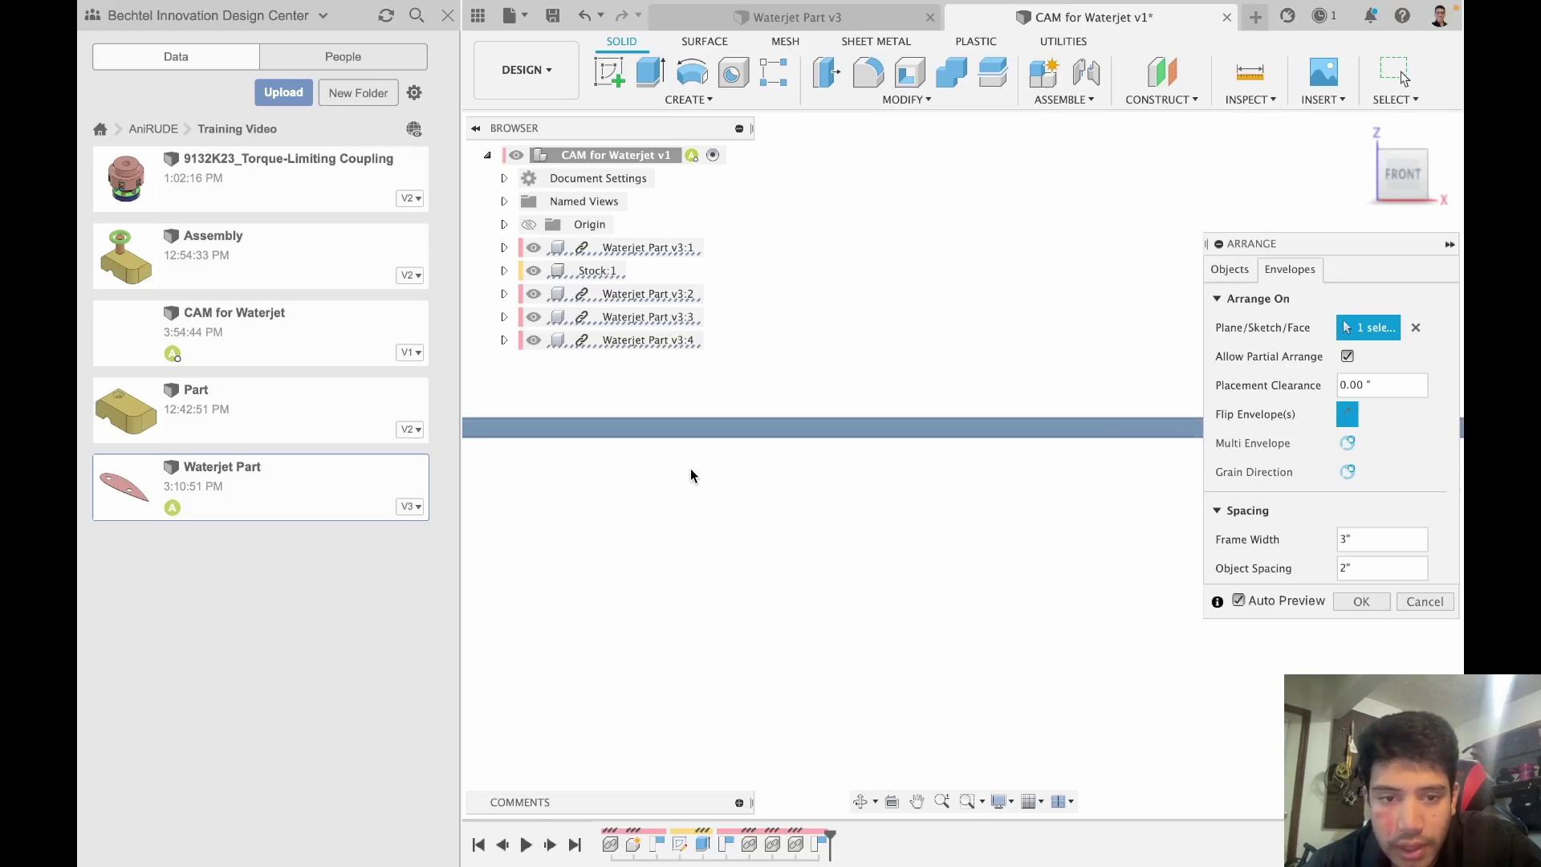
middle_click_drag(981, 240, 987, 514, "shift")
left_click(1362, 602)
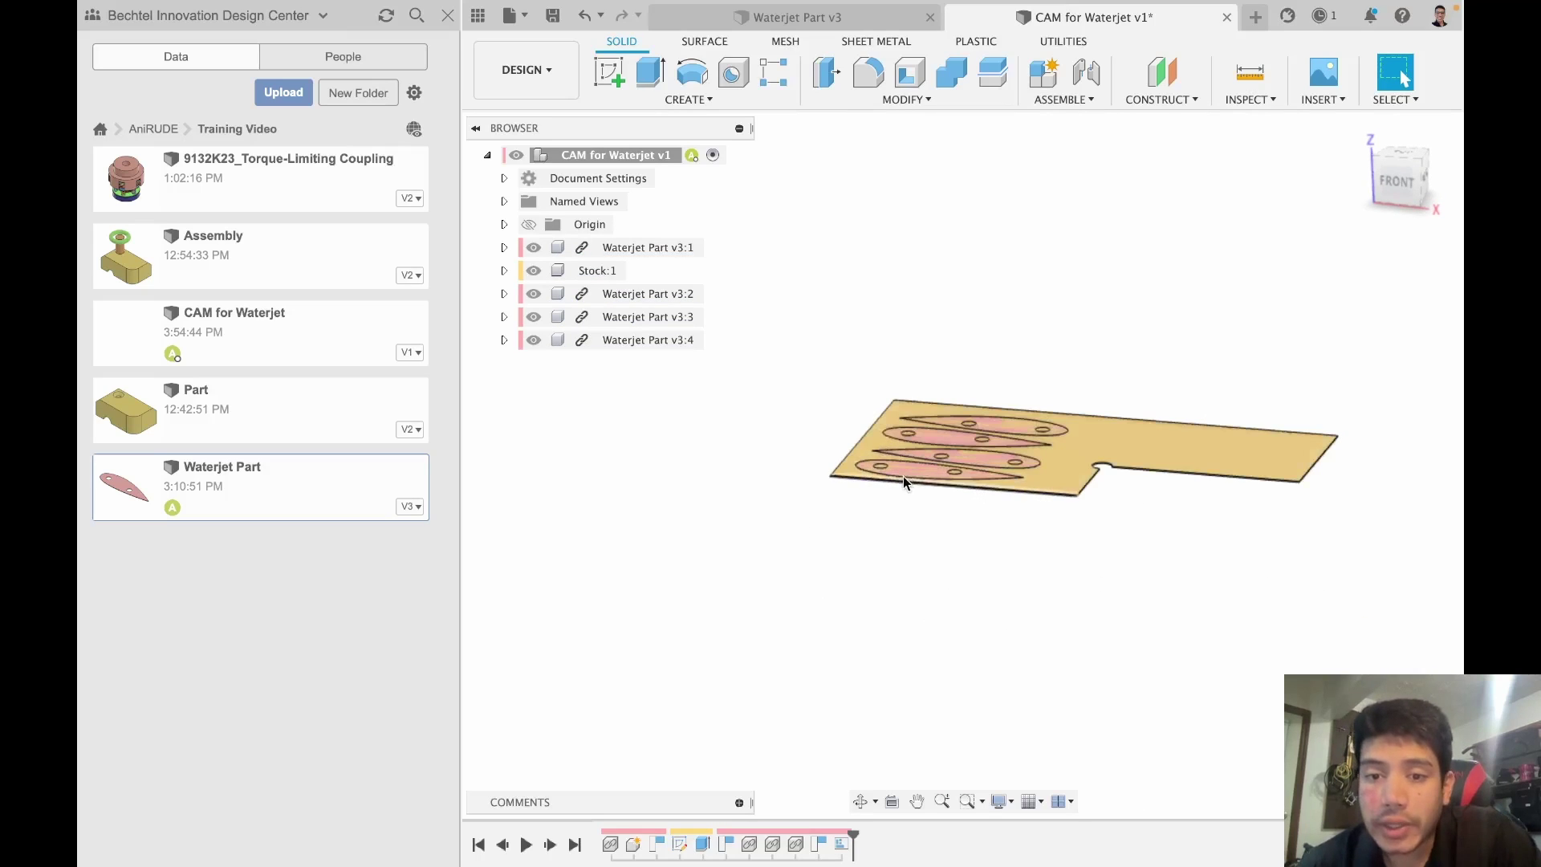
left_click_drag(910, 472, 1282, 312)
key("Escape")
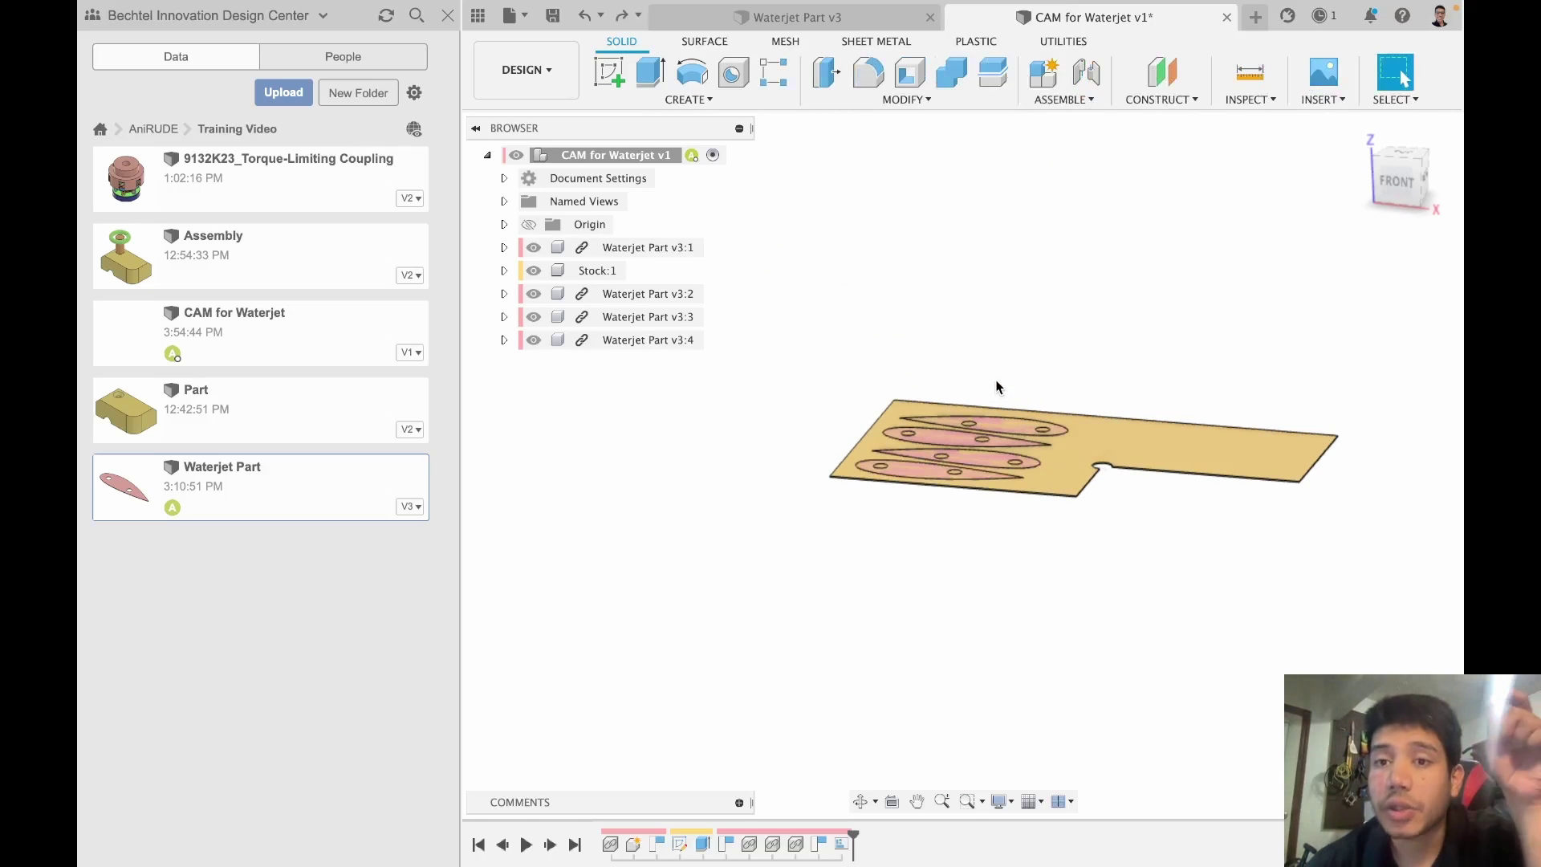
Step: Create a rigid group of Stock:1 and Waterjet Part v3:1 through v3:4
left_click(1084, 106)
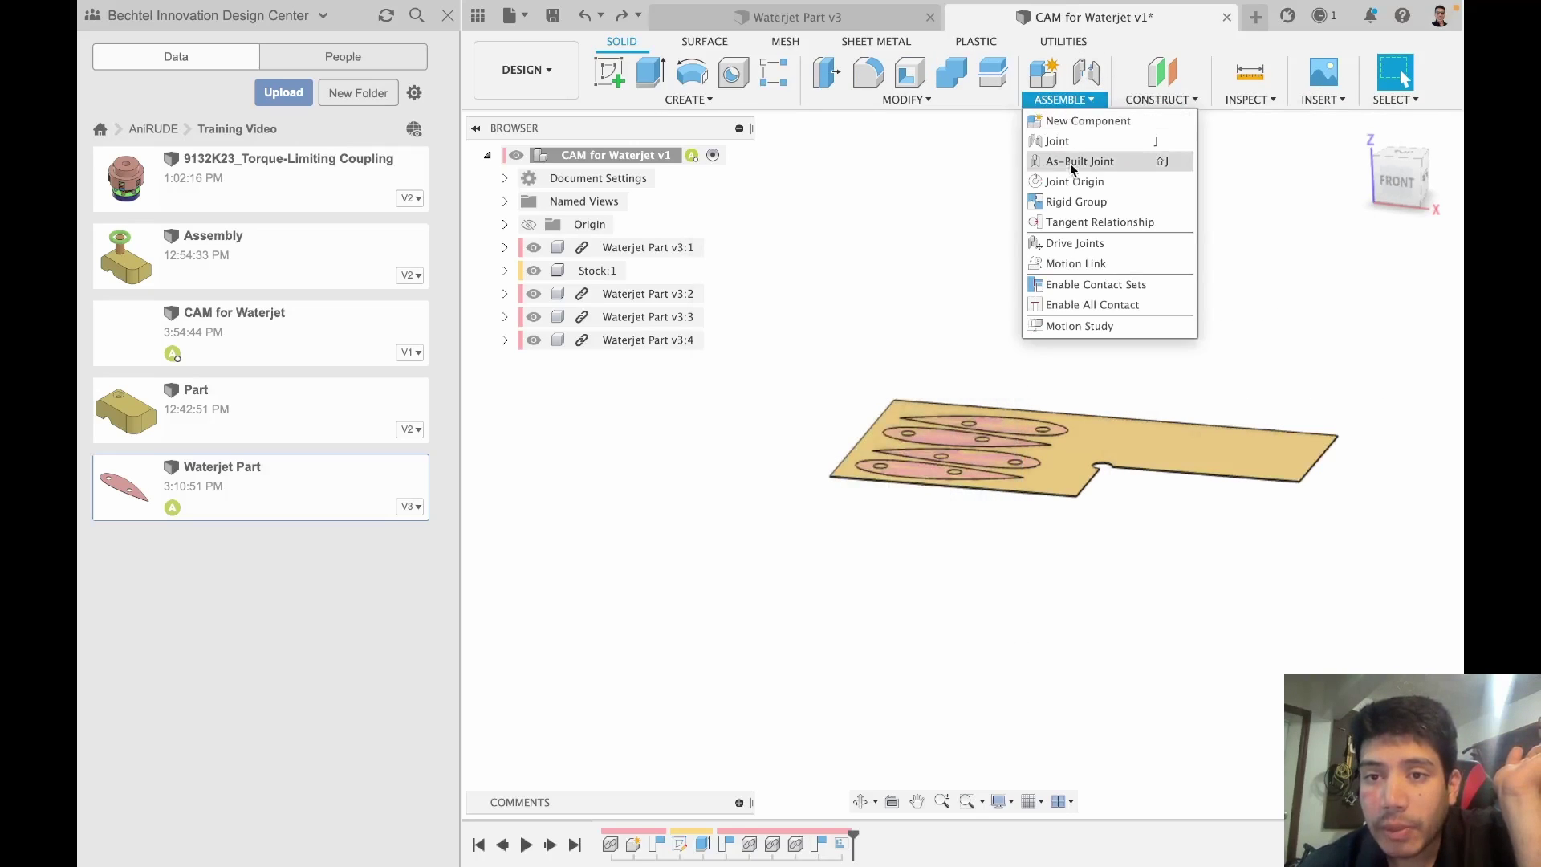
left_click(1076, 201)
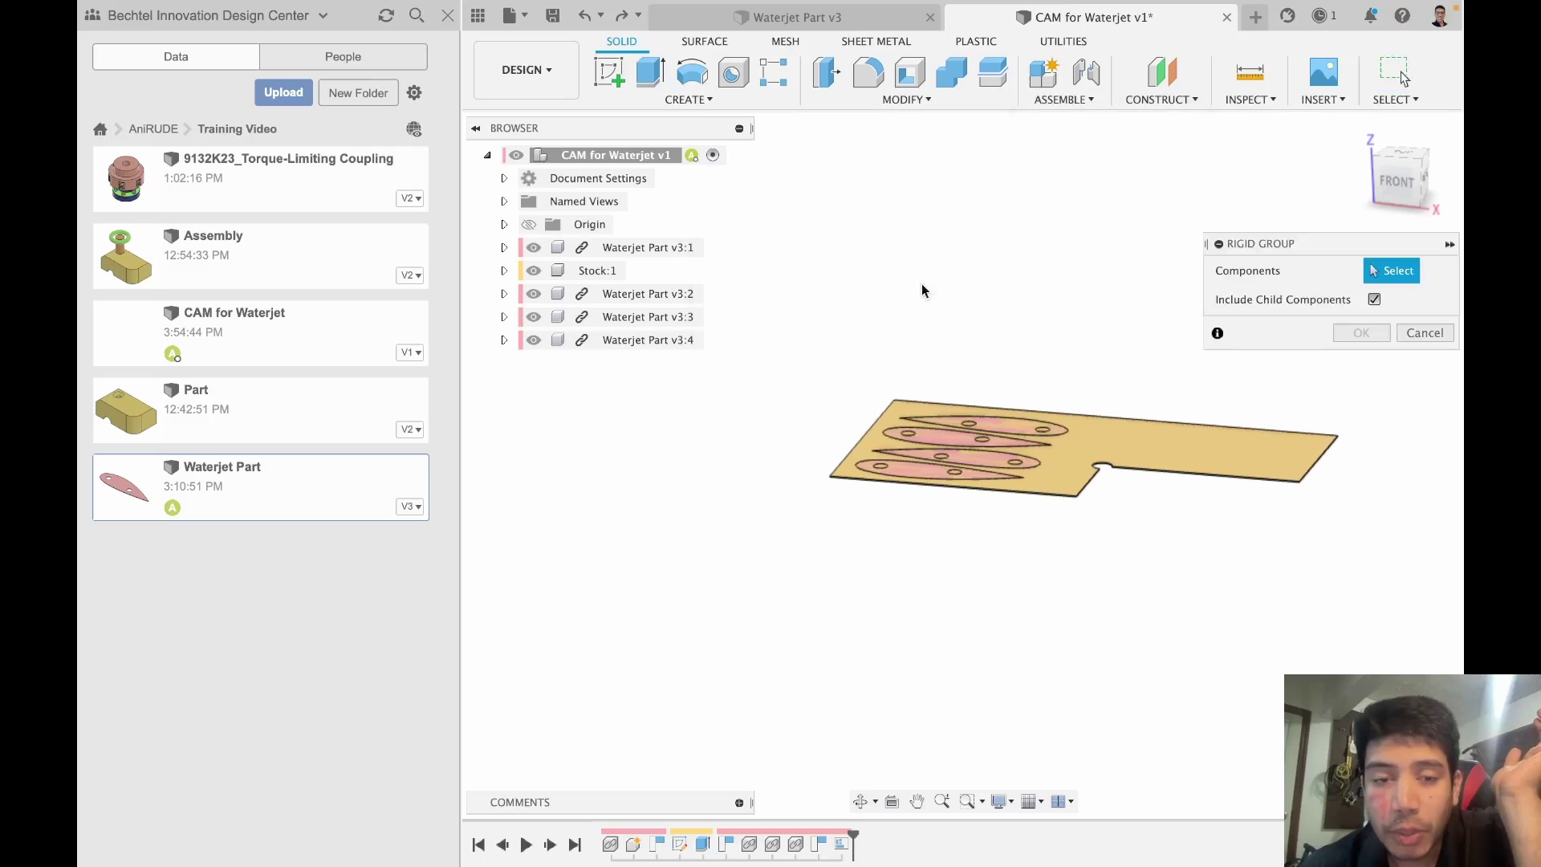
left_click(634, 248)
left_click(598, 270)
left_click(634, 294)
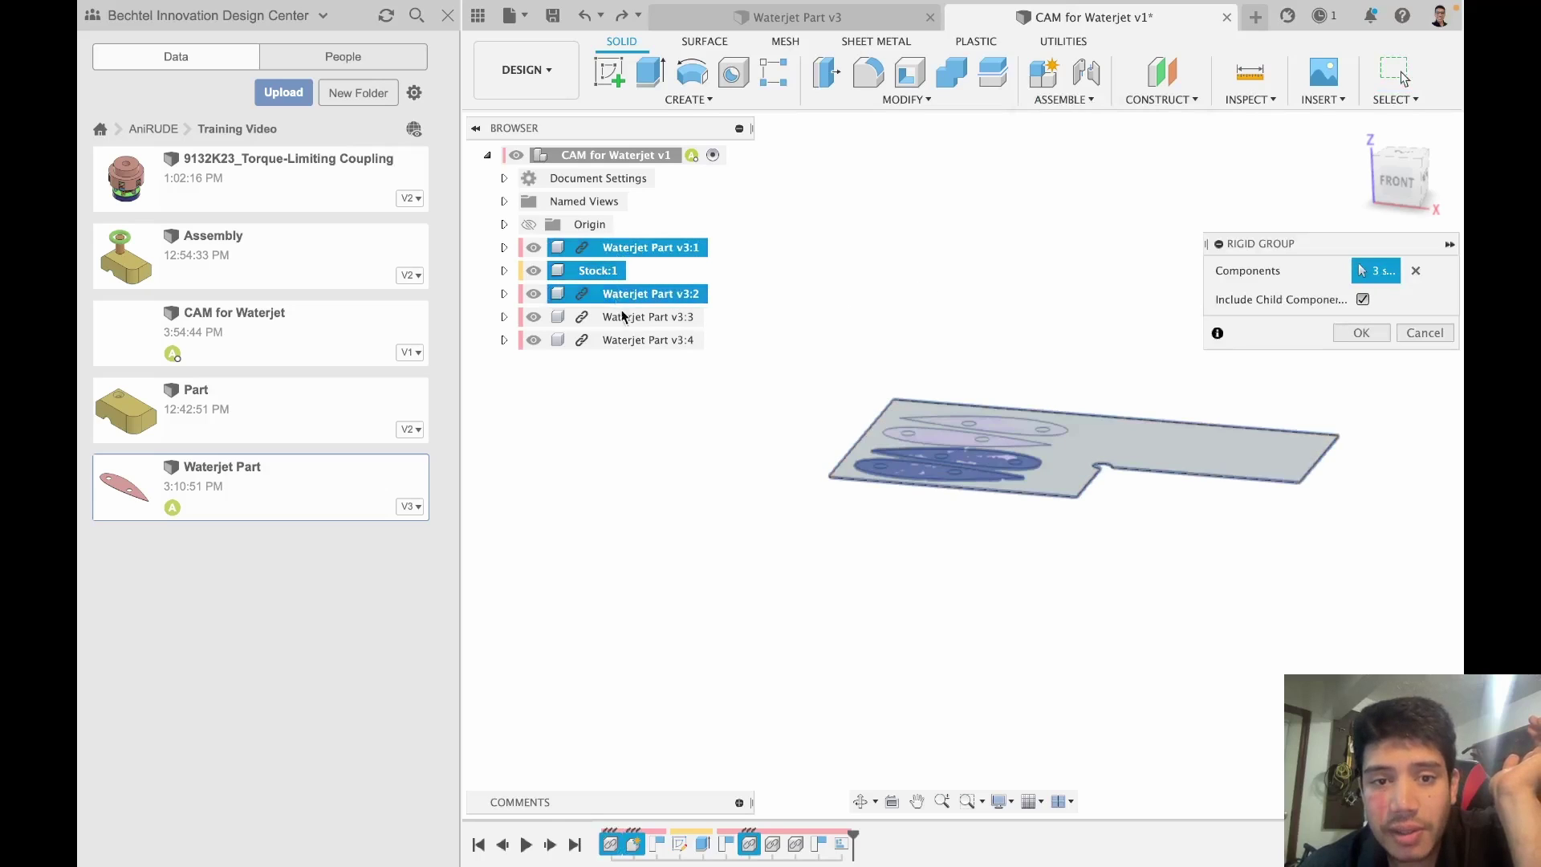
left_click(642, 317)
left_click(646, 340)
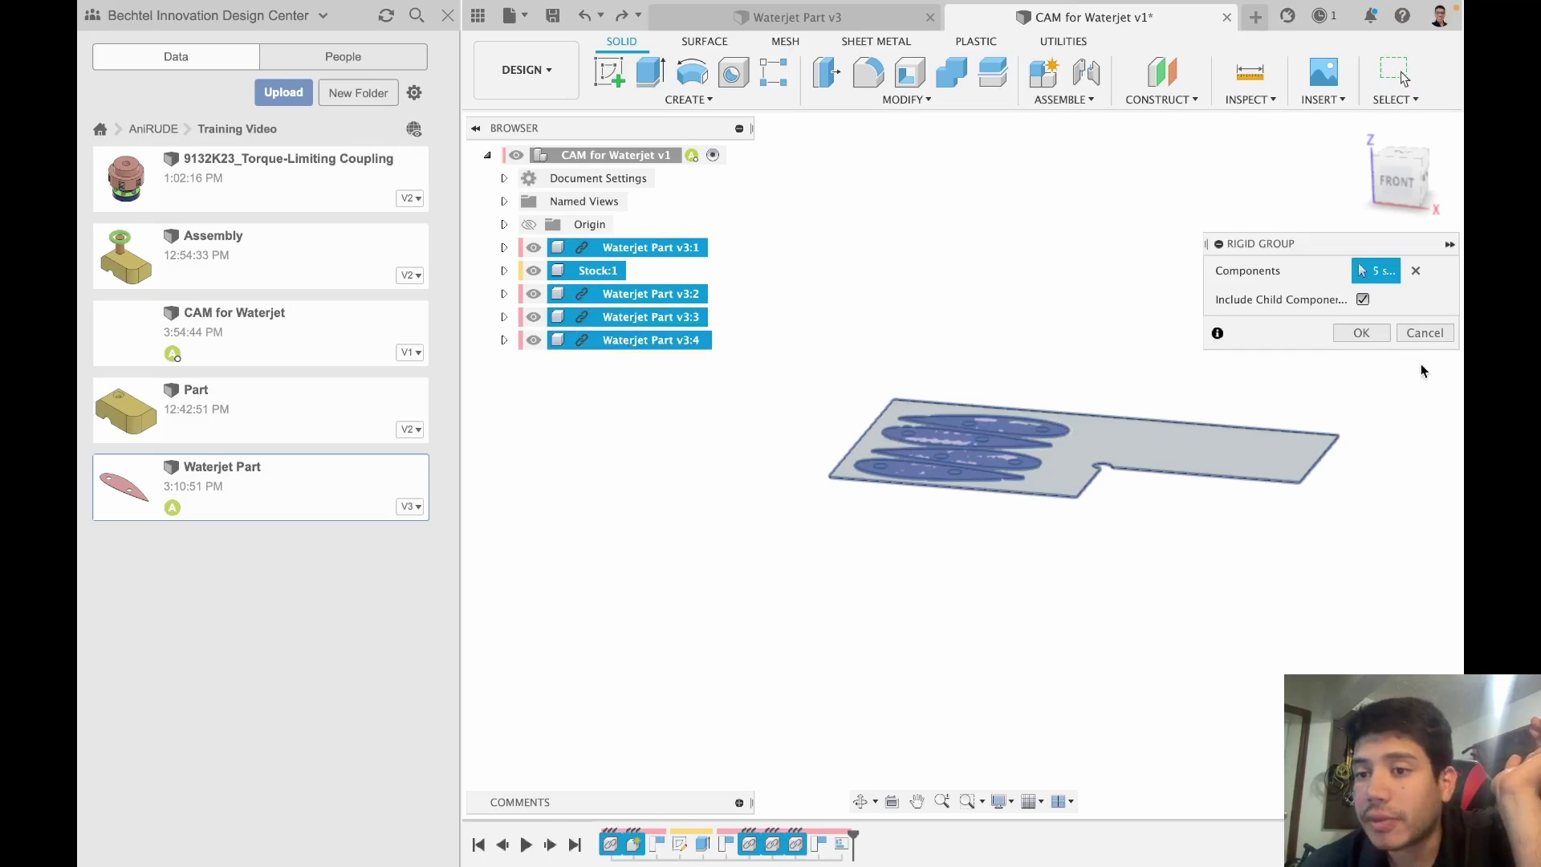
left_click(1361, 333)
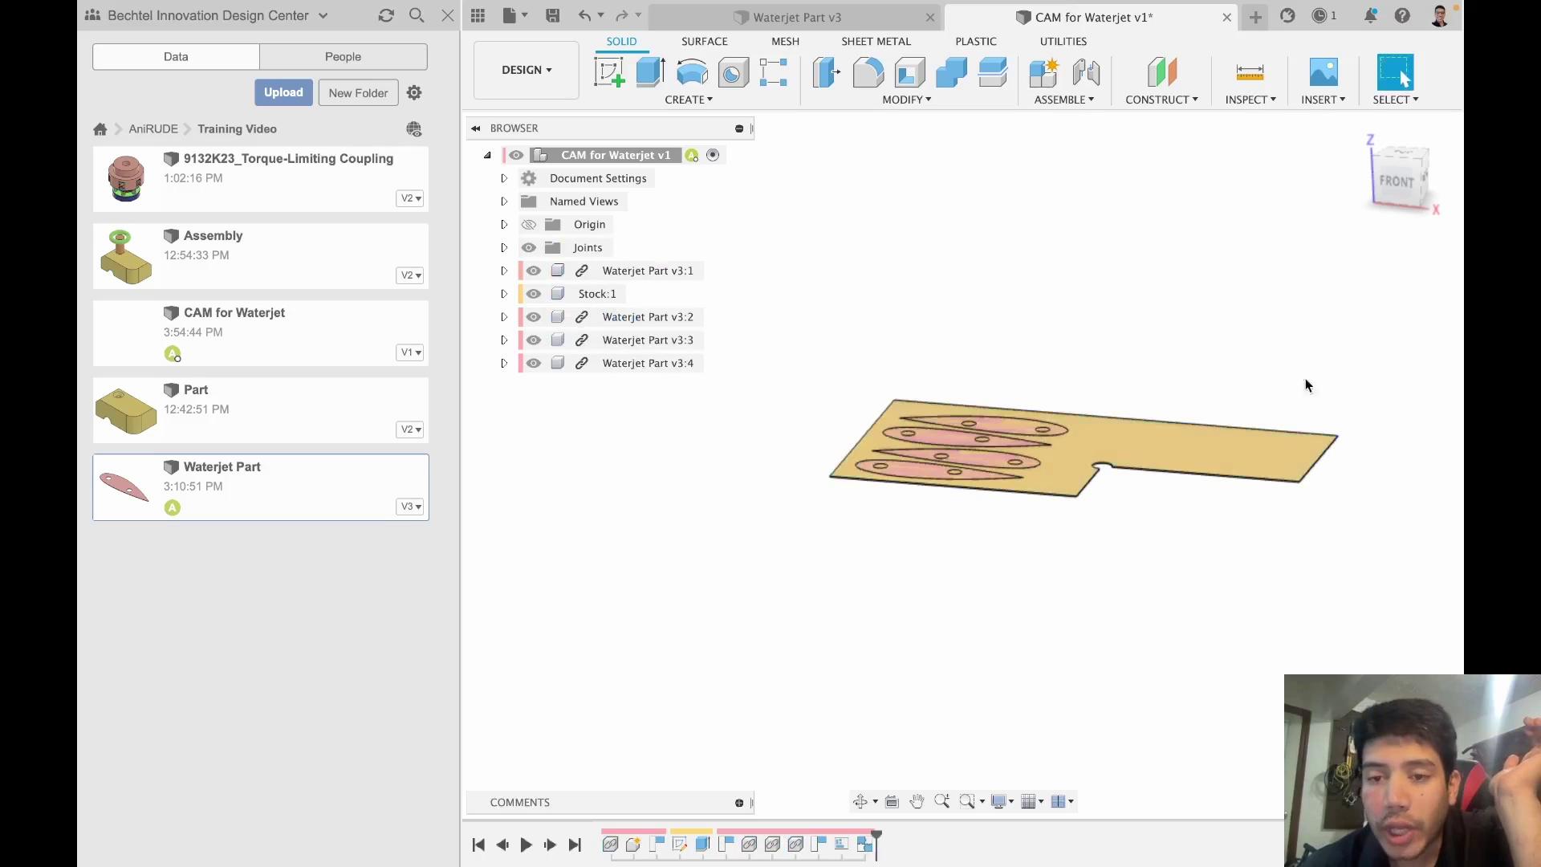
left_click_drag(1131, 447, 1139, 412)
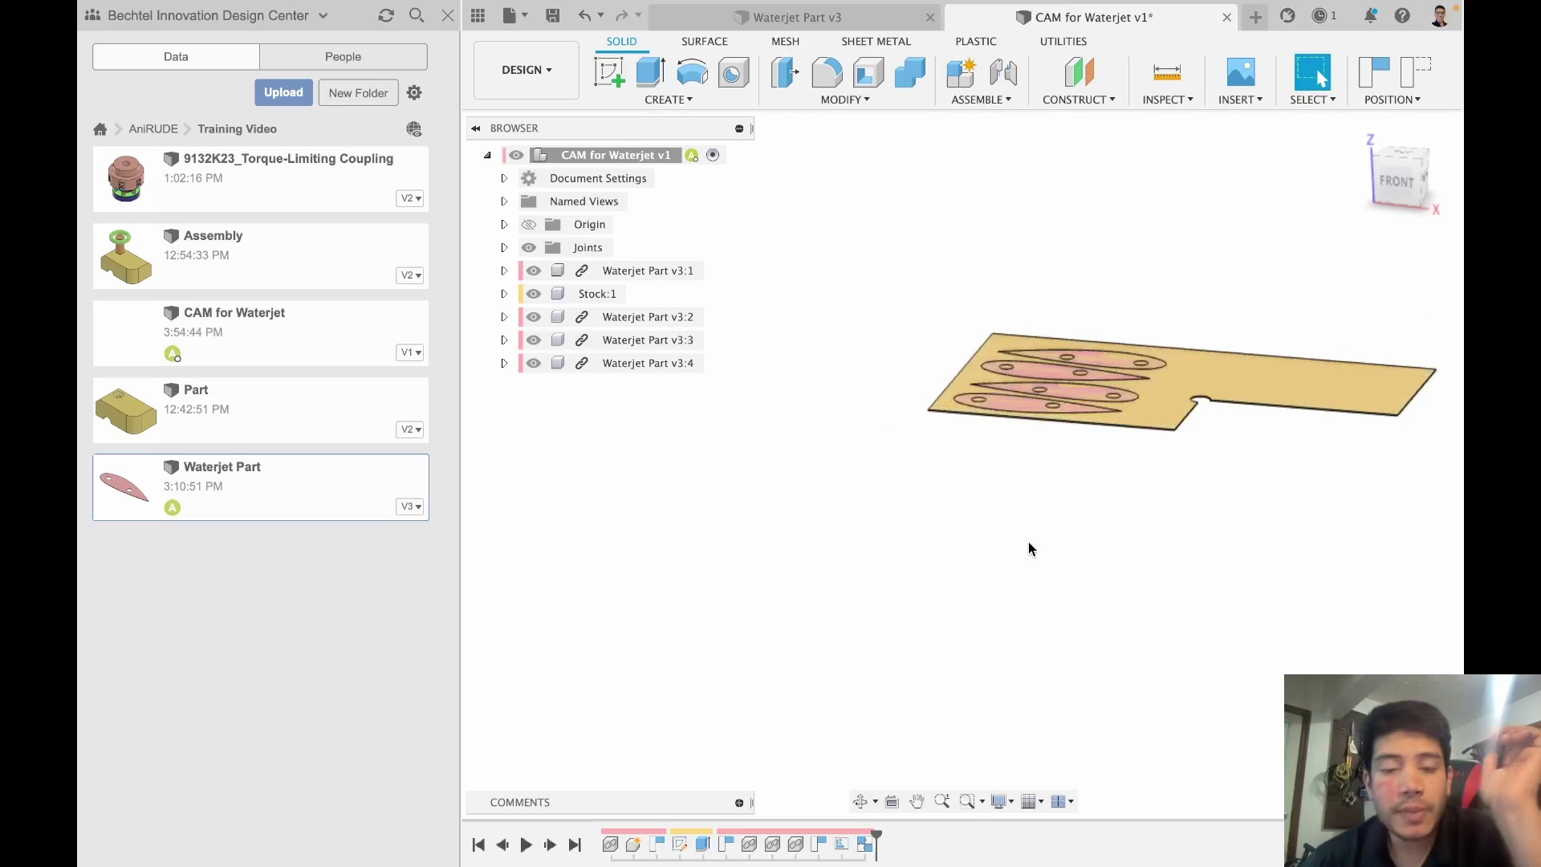
Step: Joint the stock plate's corner to the origin point
key("j")
scroll(950, 451, "up", 5)
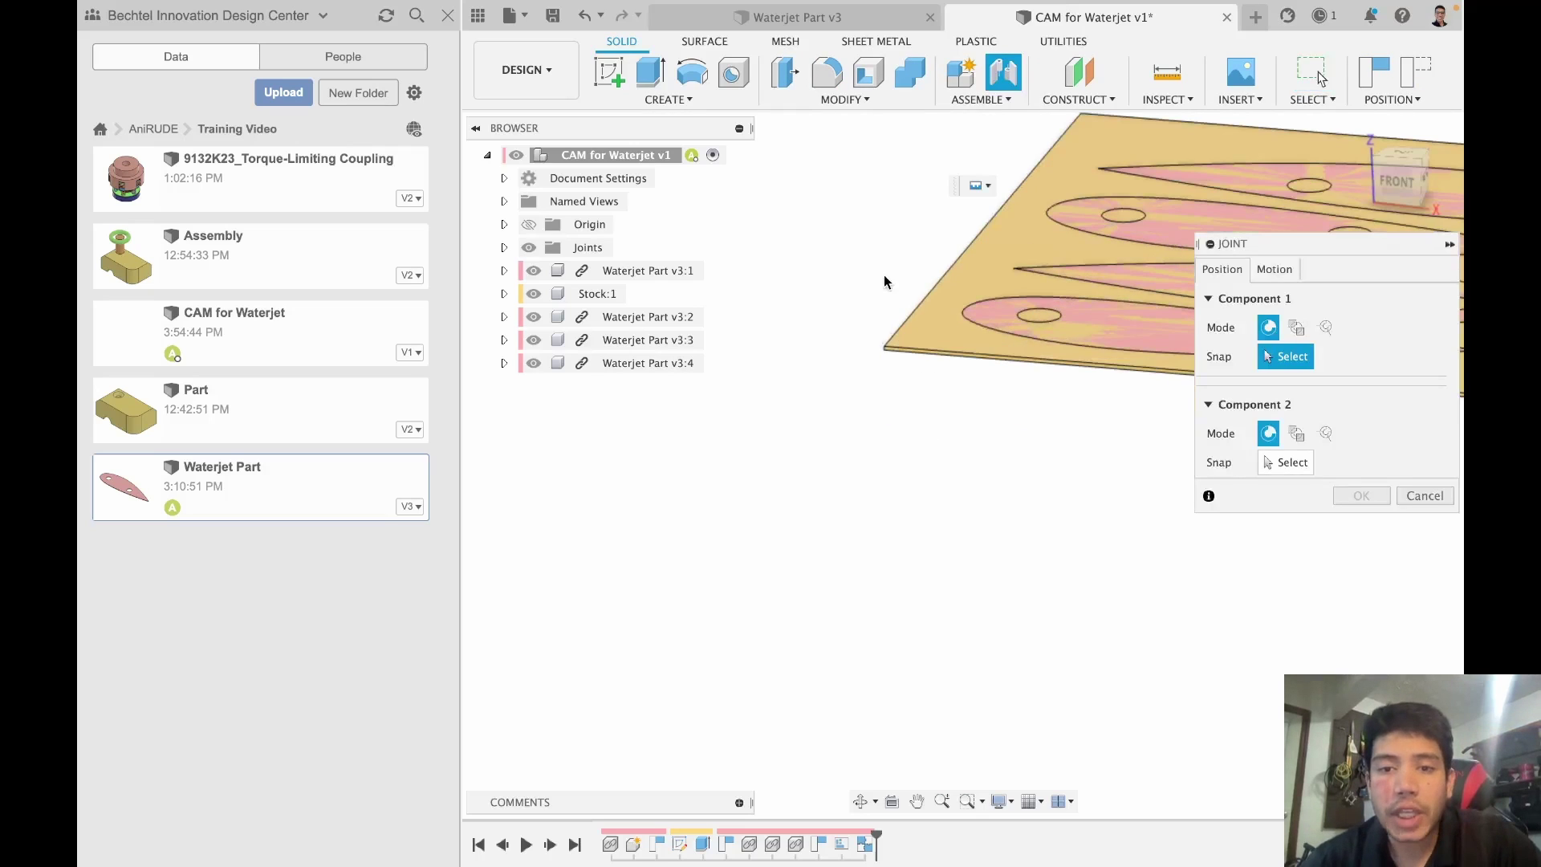
left_click(887, 337)
scroll(887, 344, "down", 4)
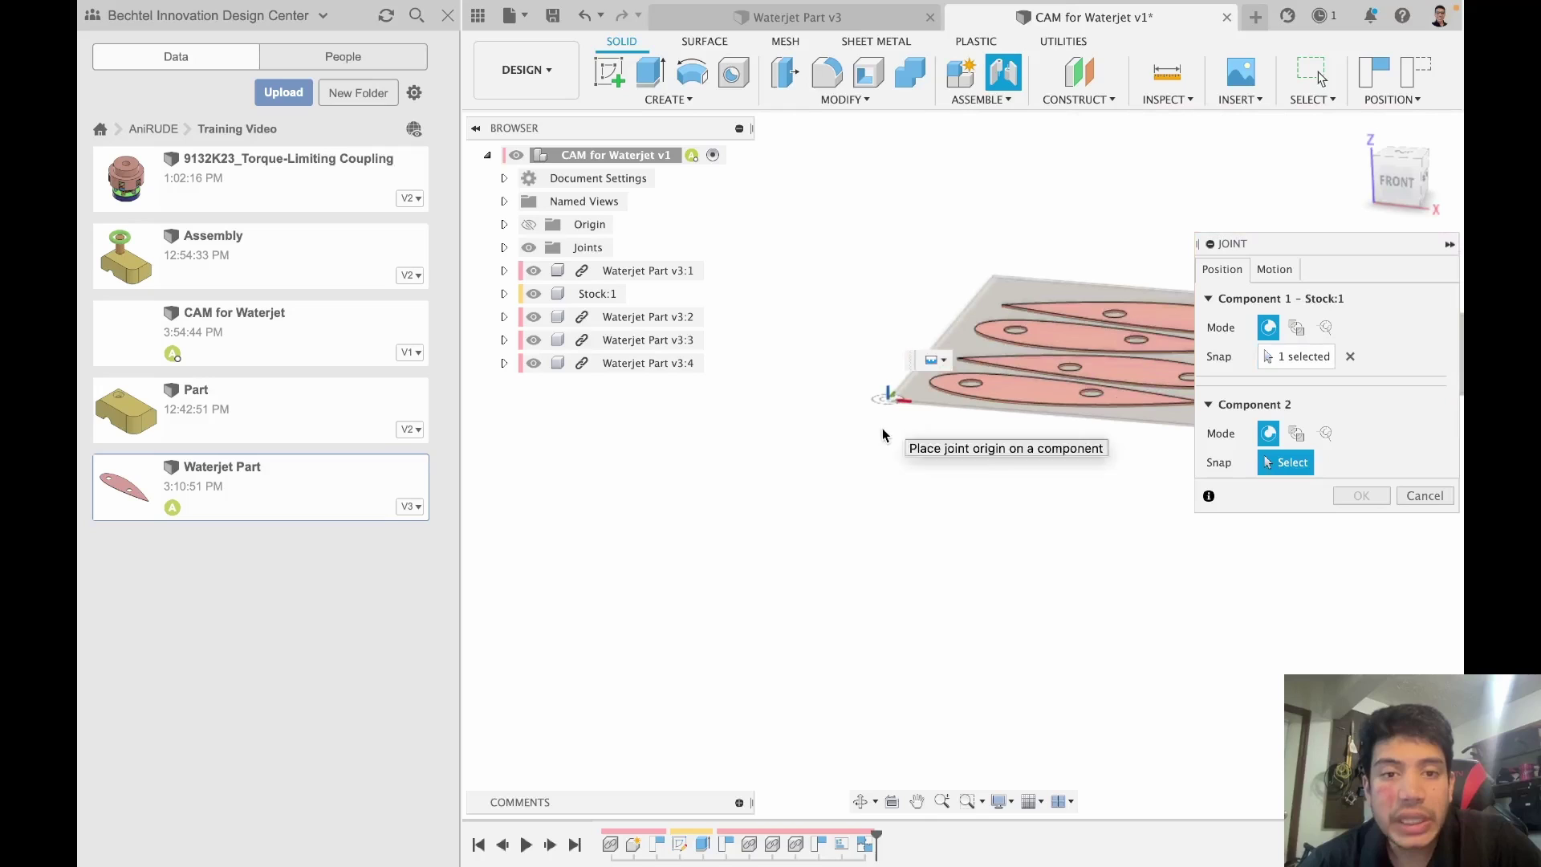
left_click(528, 223)
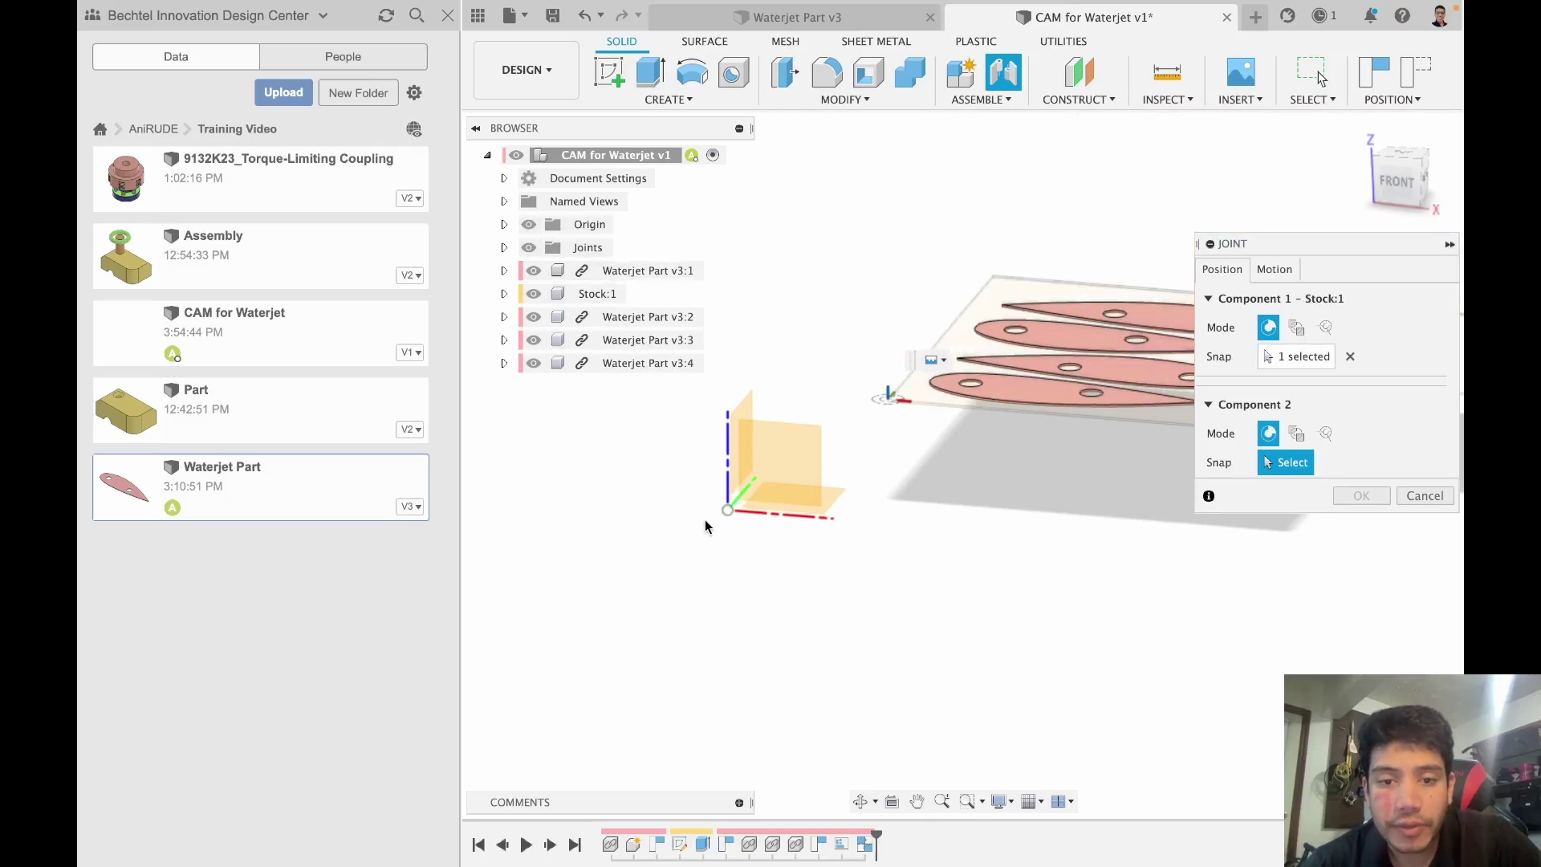
left_click(727, 510)
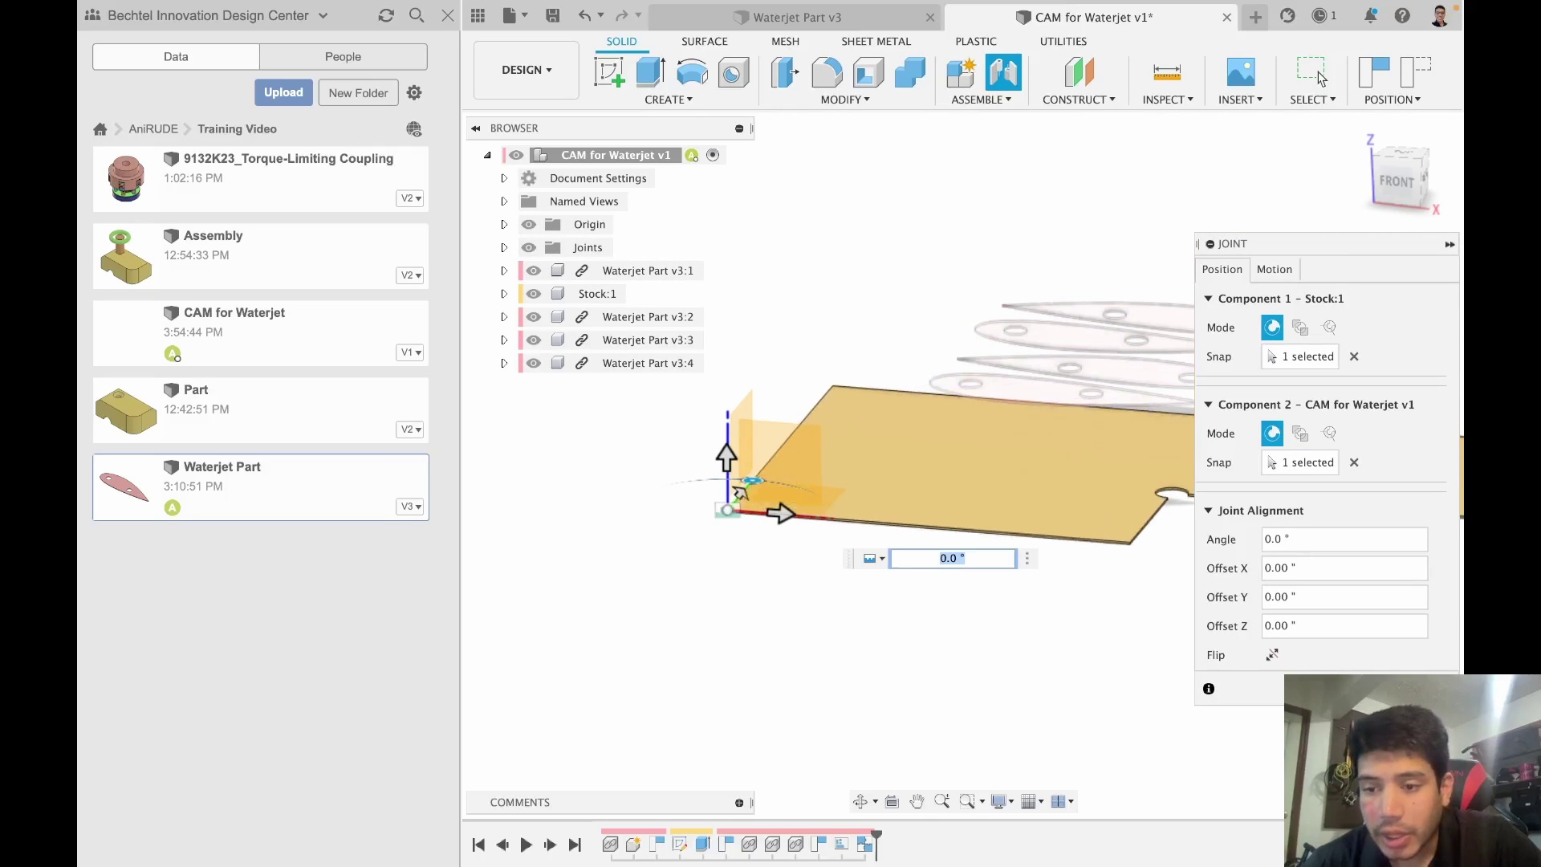
key("Return")
Step: Hide the origin and joints, return to the home view, and bring up Stock:1's opacity options
left_click(528, 224)
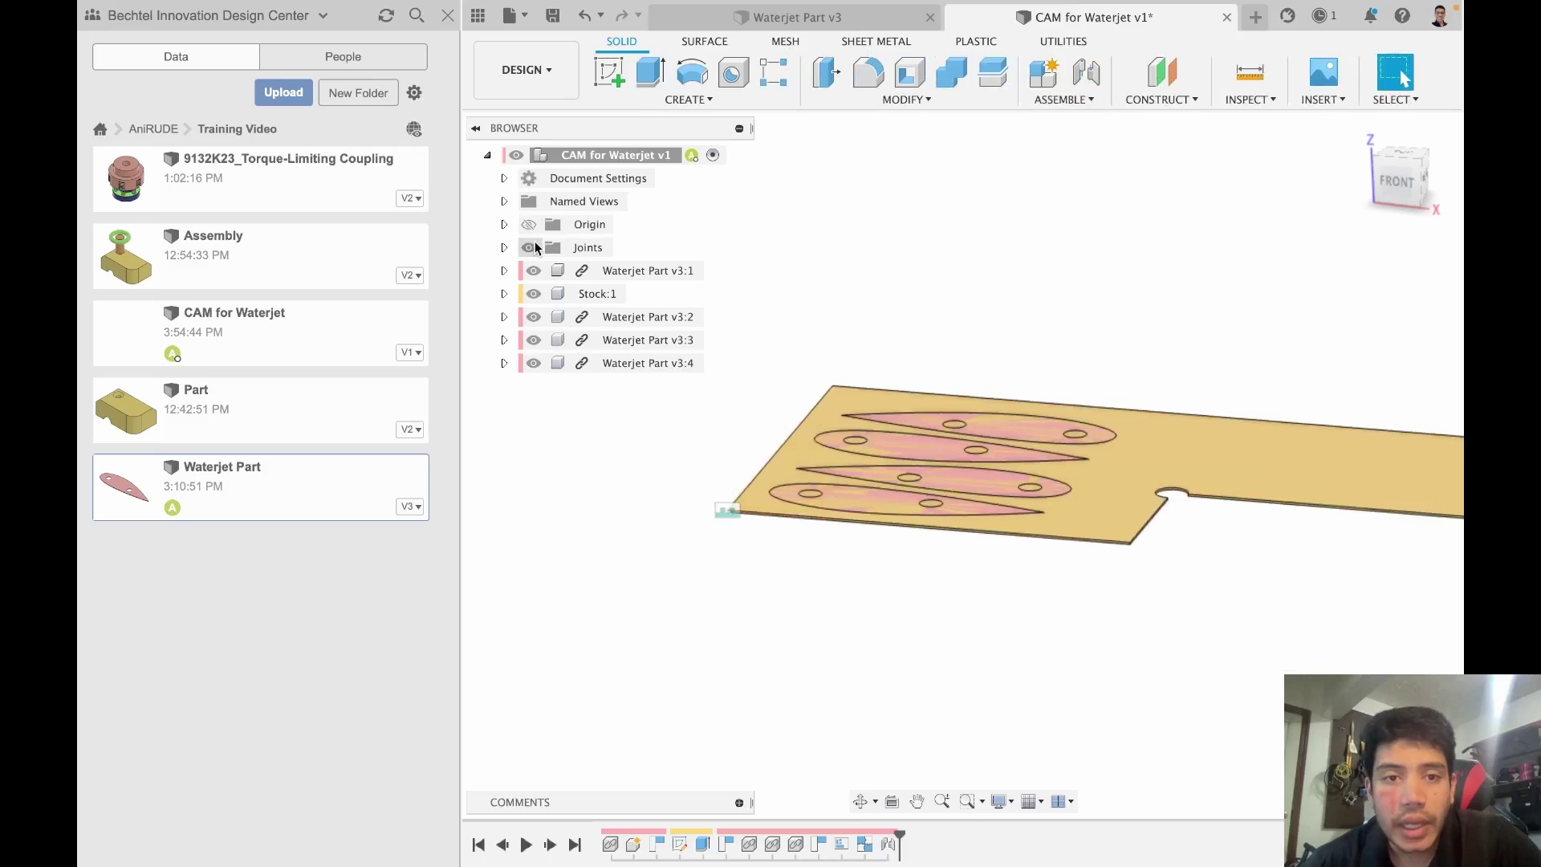
left_click(528, 247)
left_click(448, 17)
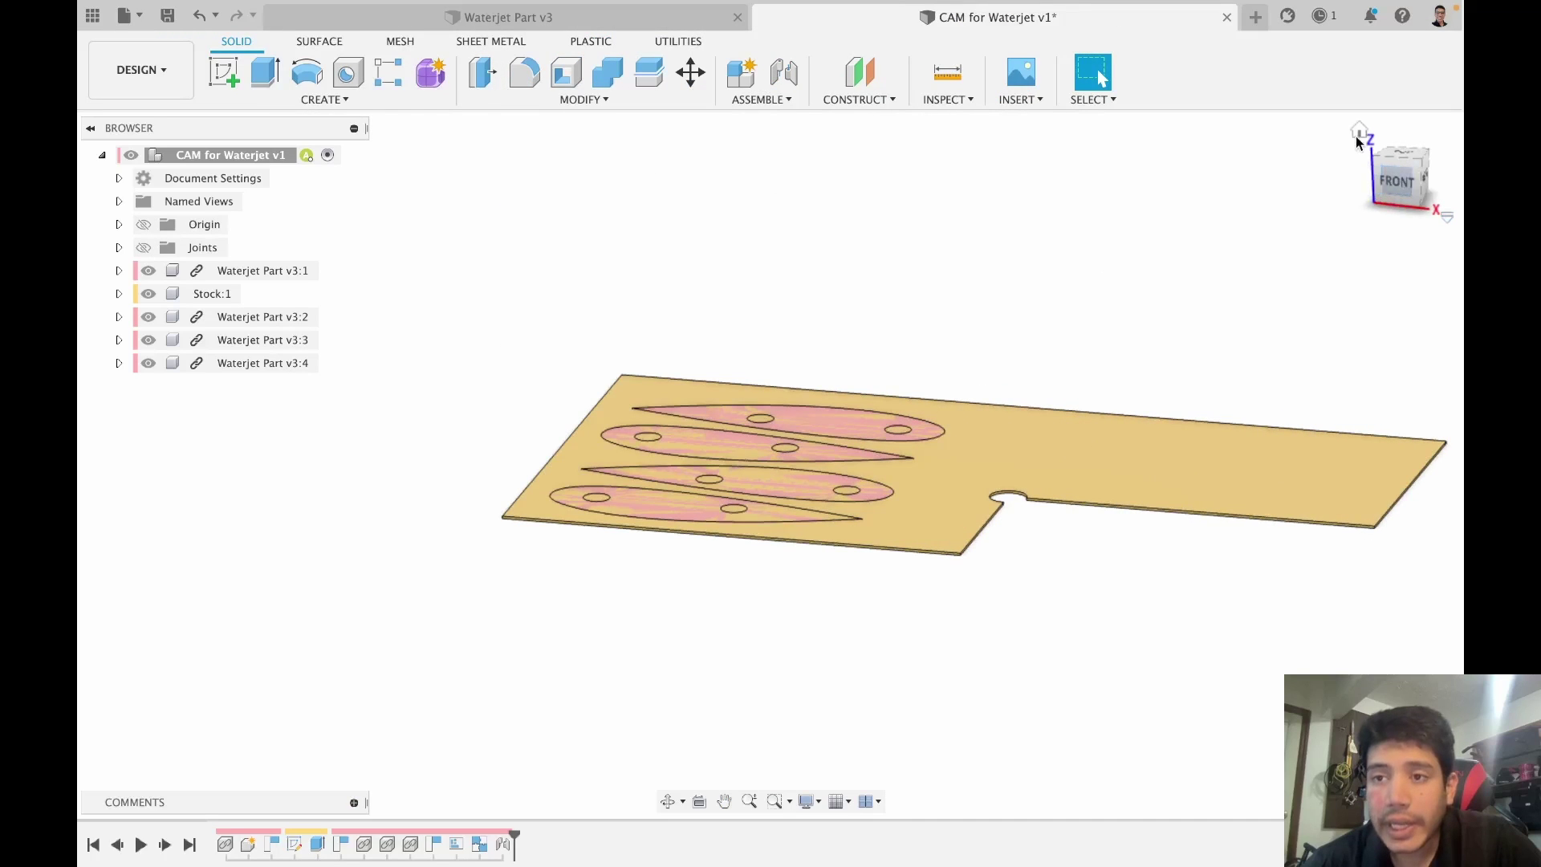
left_click(1362, 138)
scroll(526, 332, "up", 3)
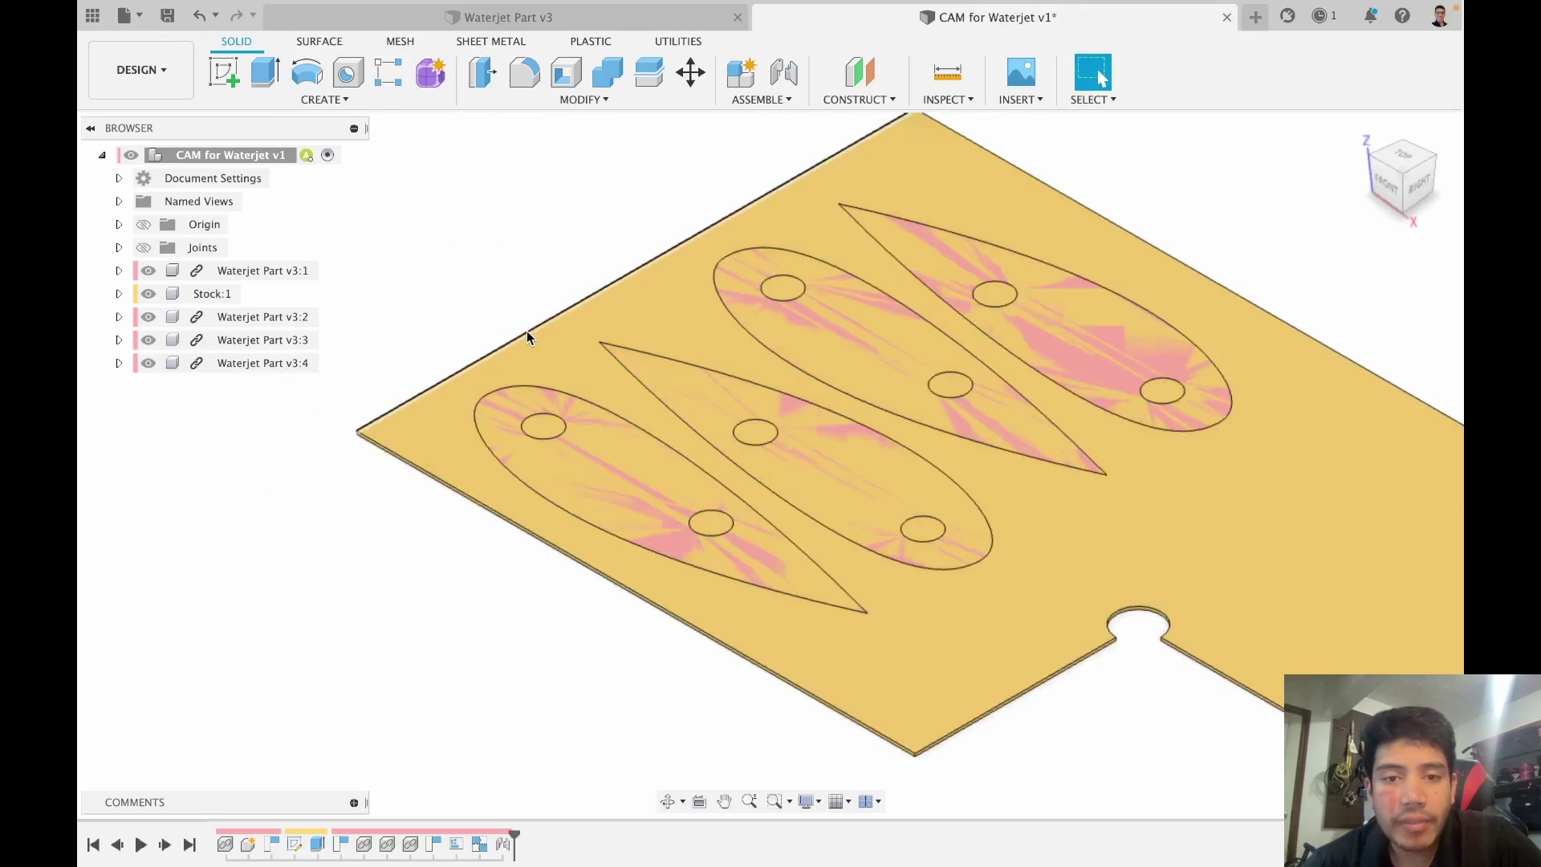
scroll(696, 373, "down", 1)
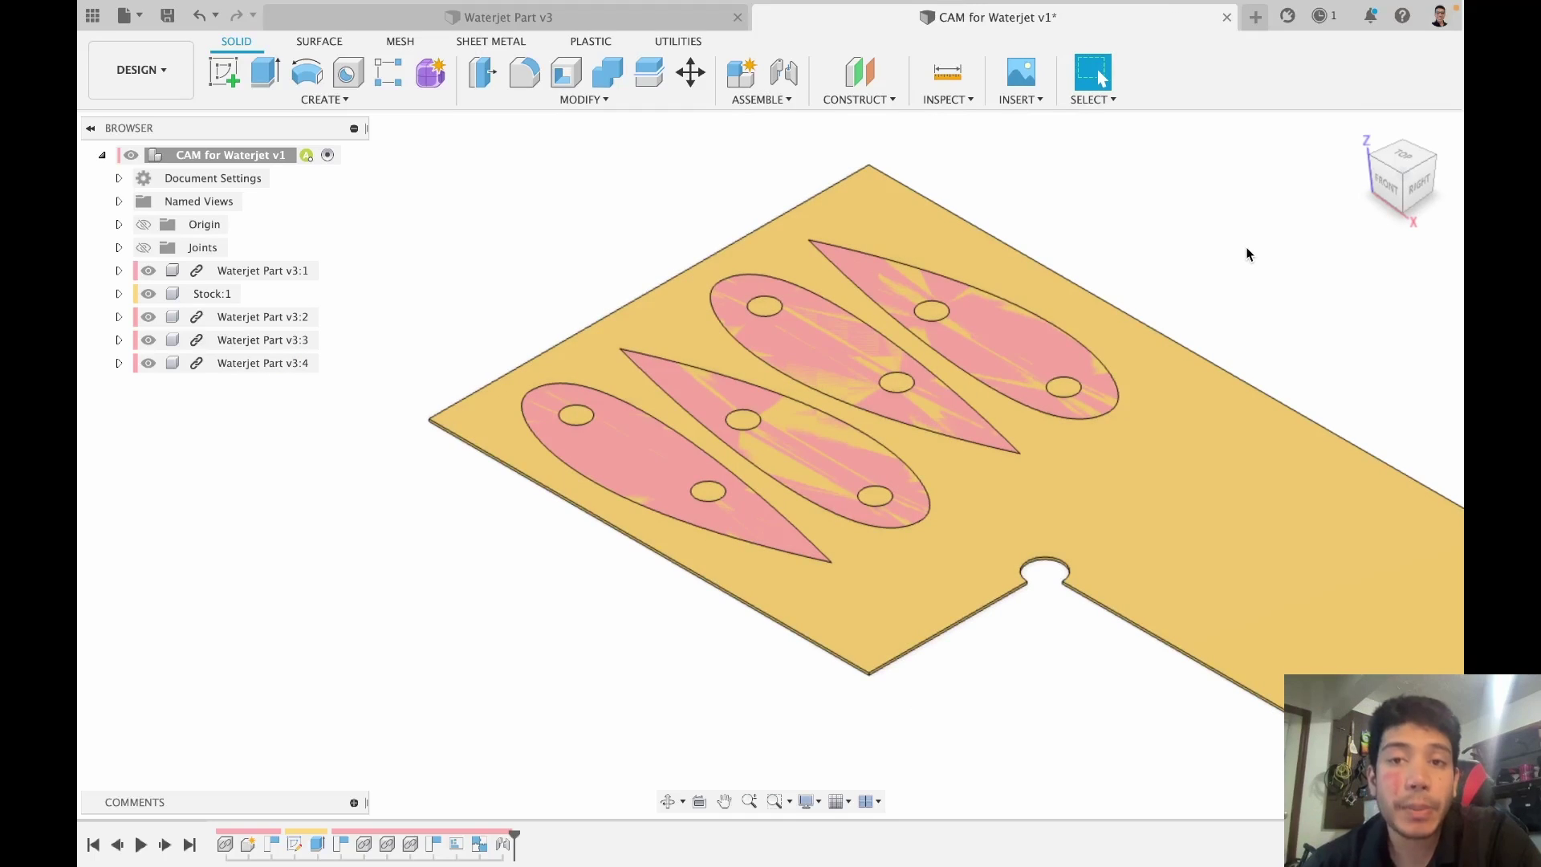
right_click(225, 295)
mouse_move(349, 595)
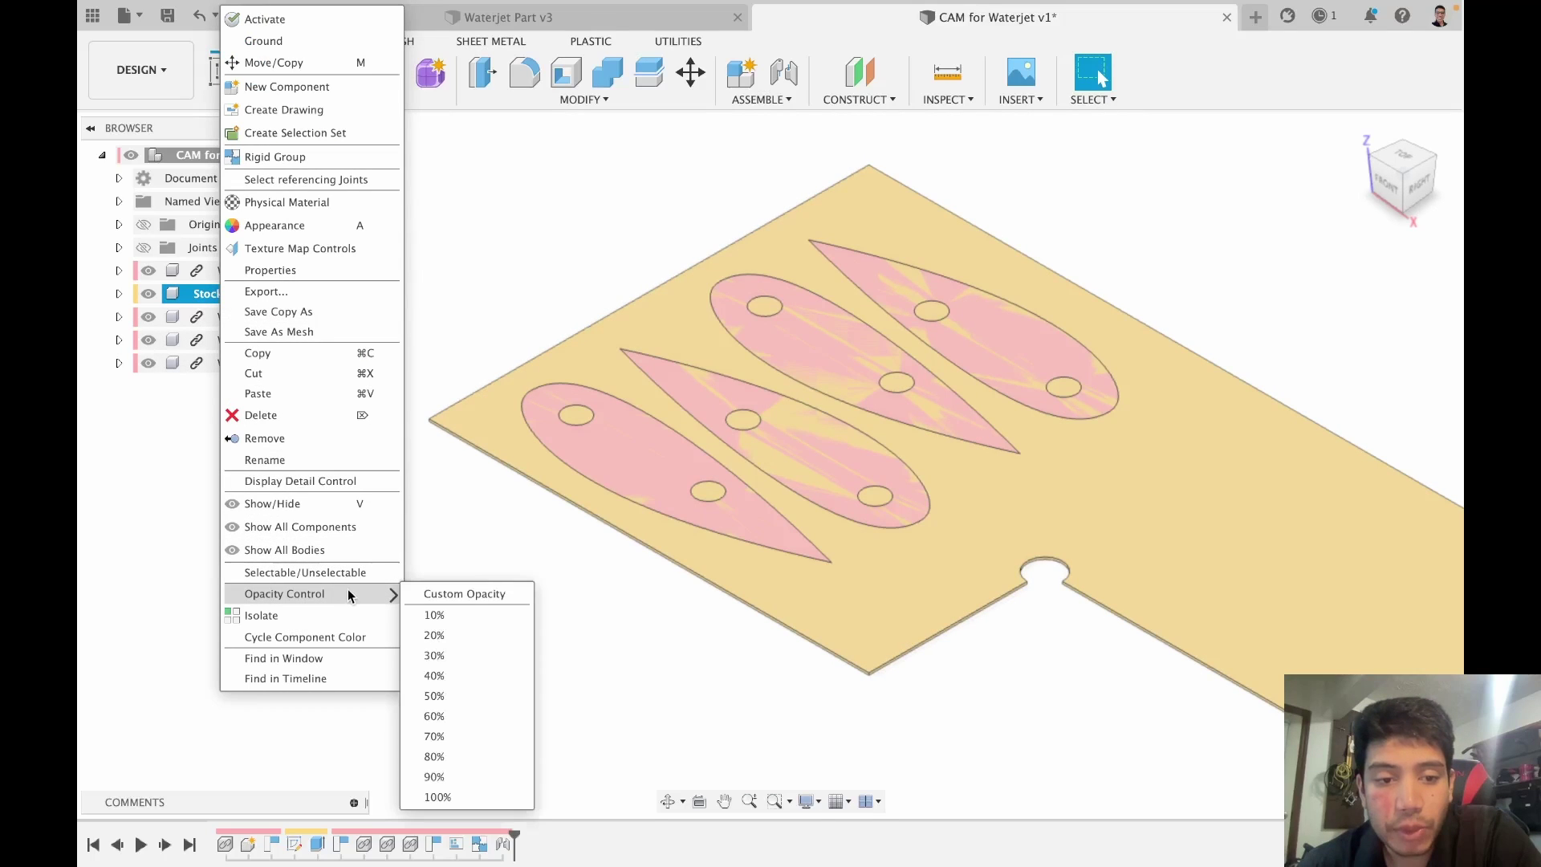
left_click(454, 698)
left_click(555, 656)
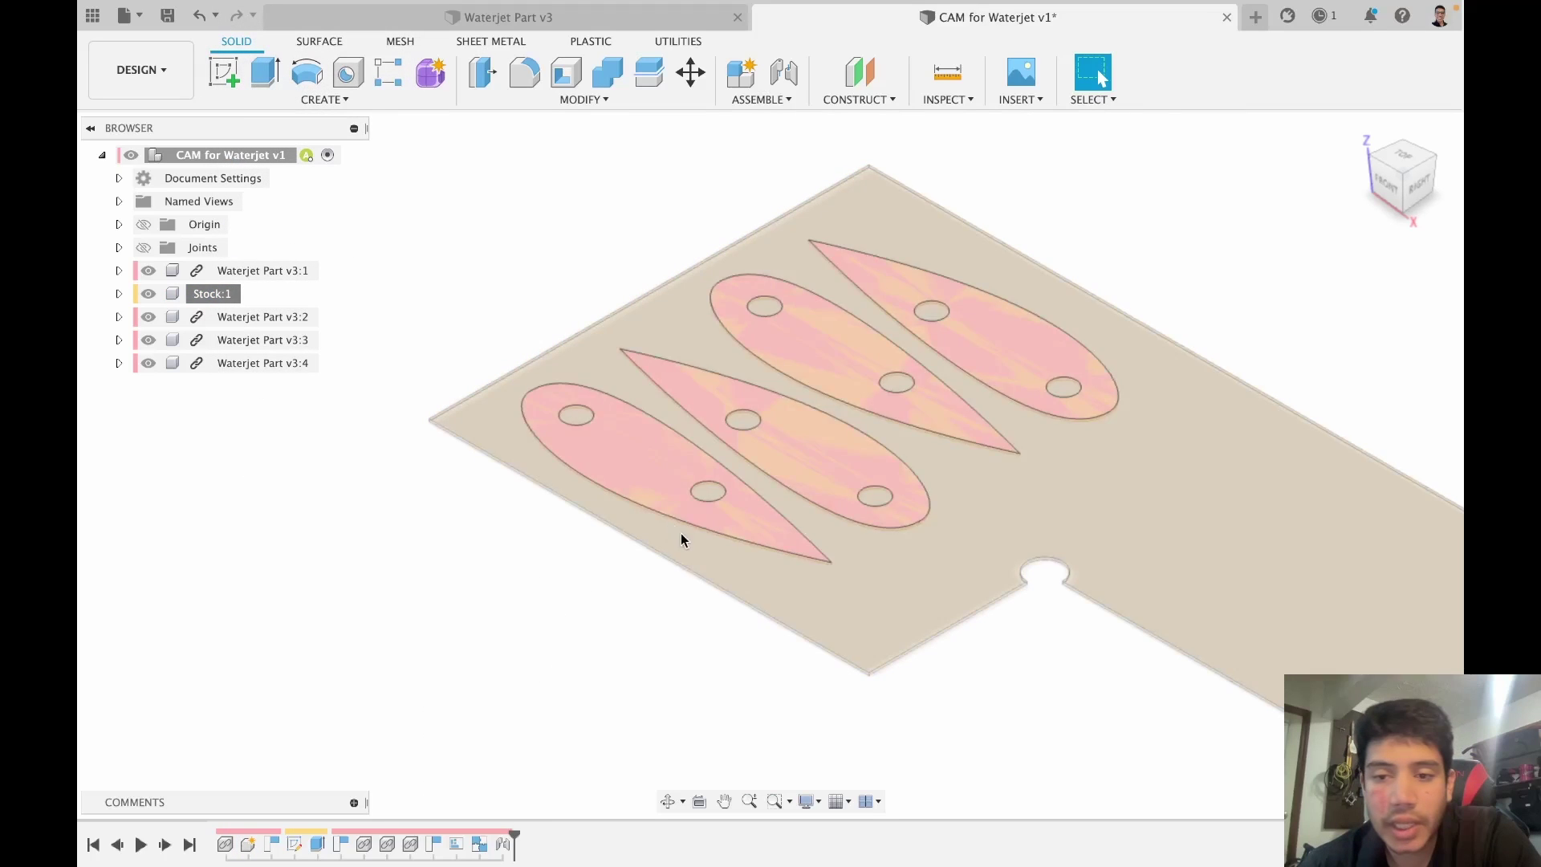
middle_click_drag(540, 635, 561, 603, "shift")
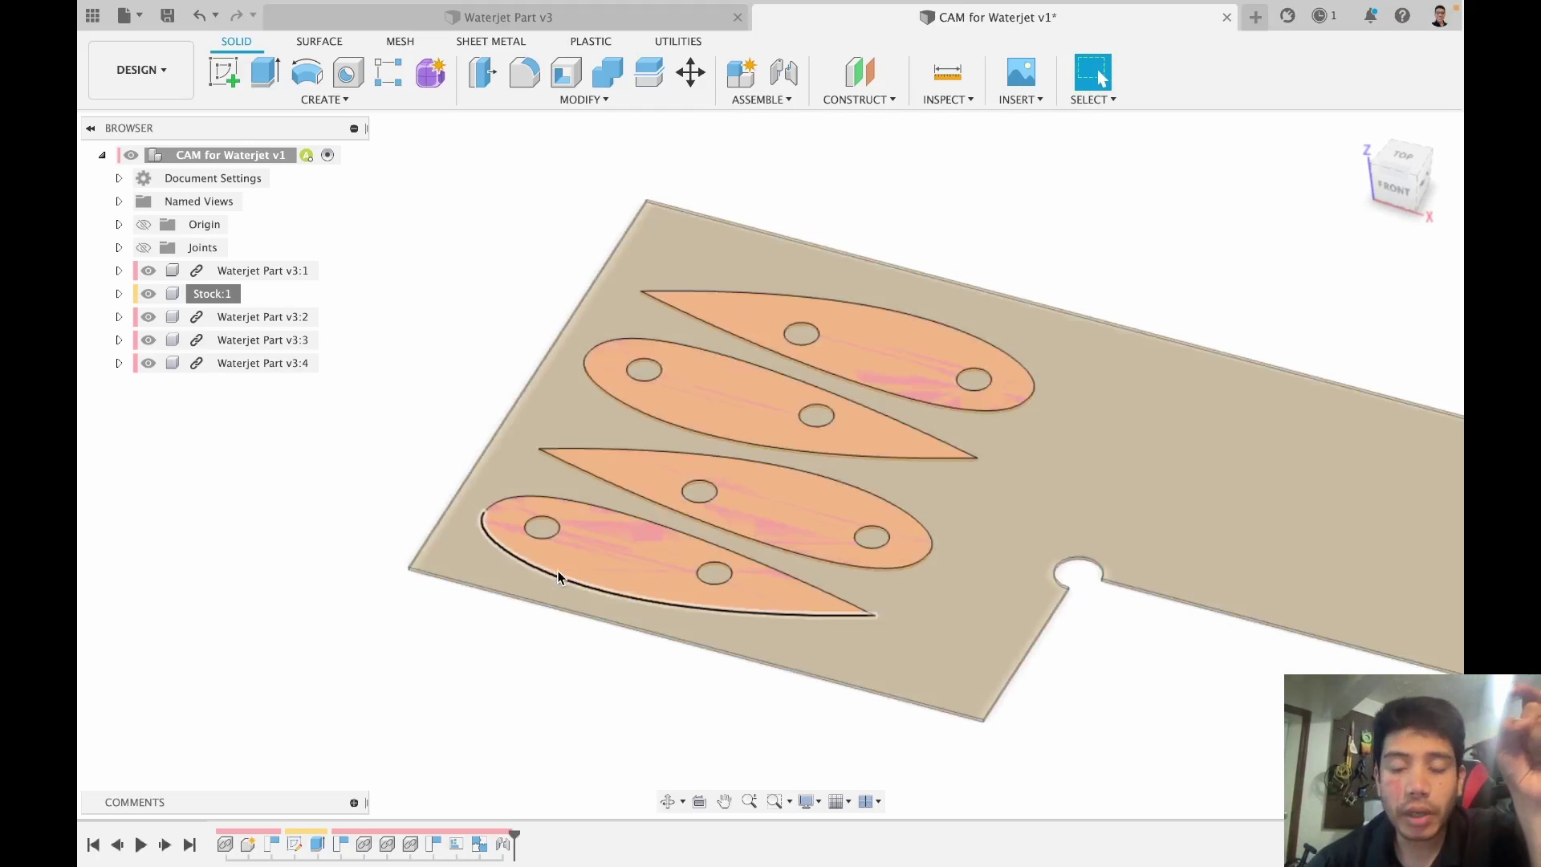
left_click(558, 576)
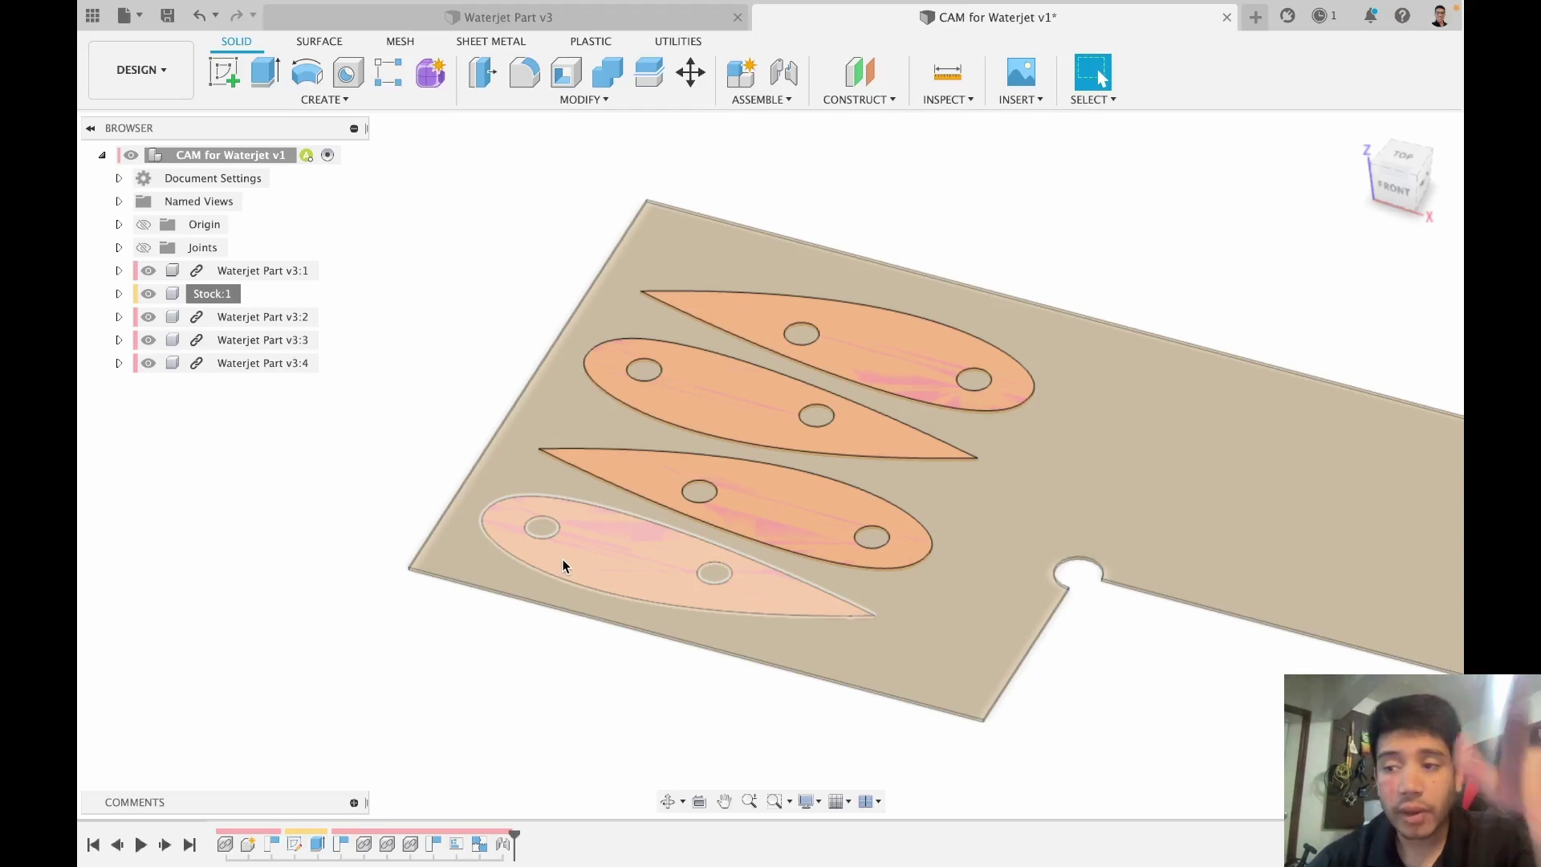
left_click(585, 102)
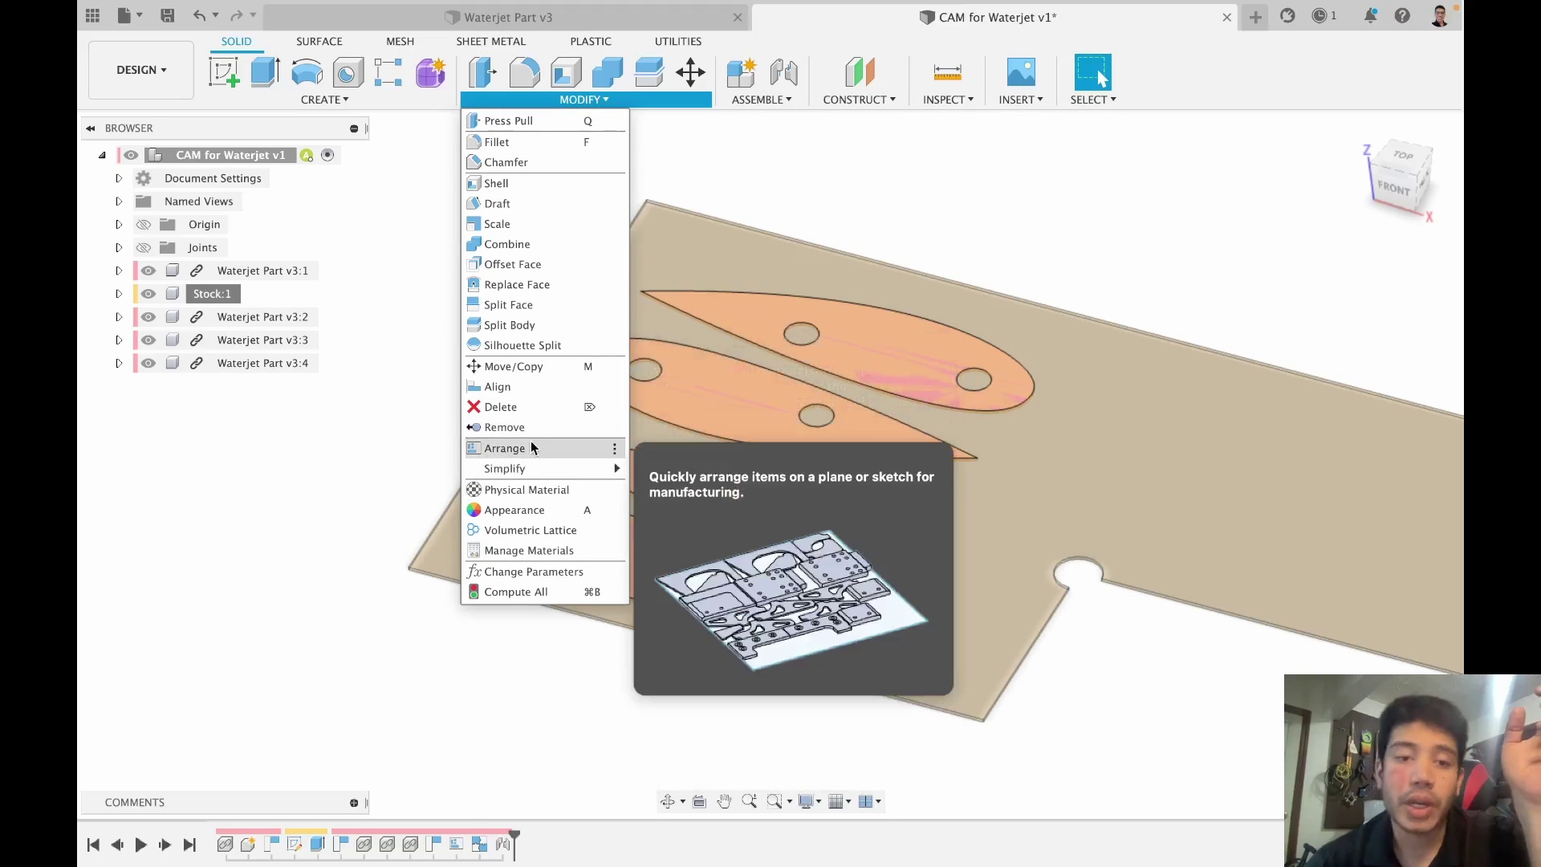
left_click(335, 414)
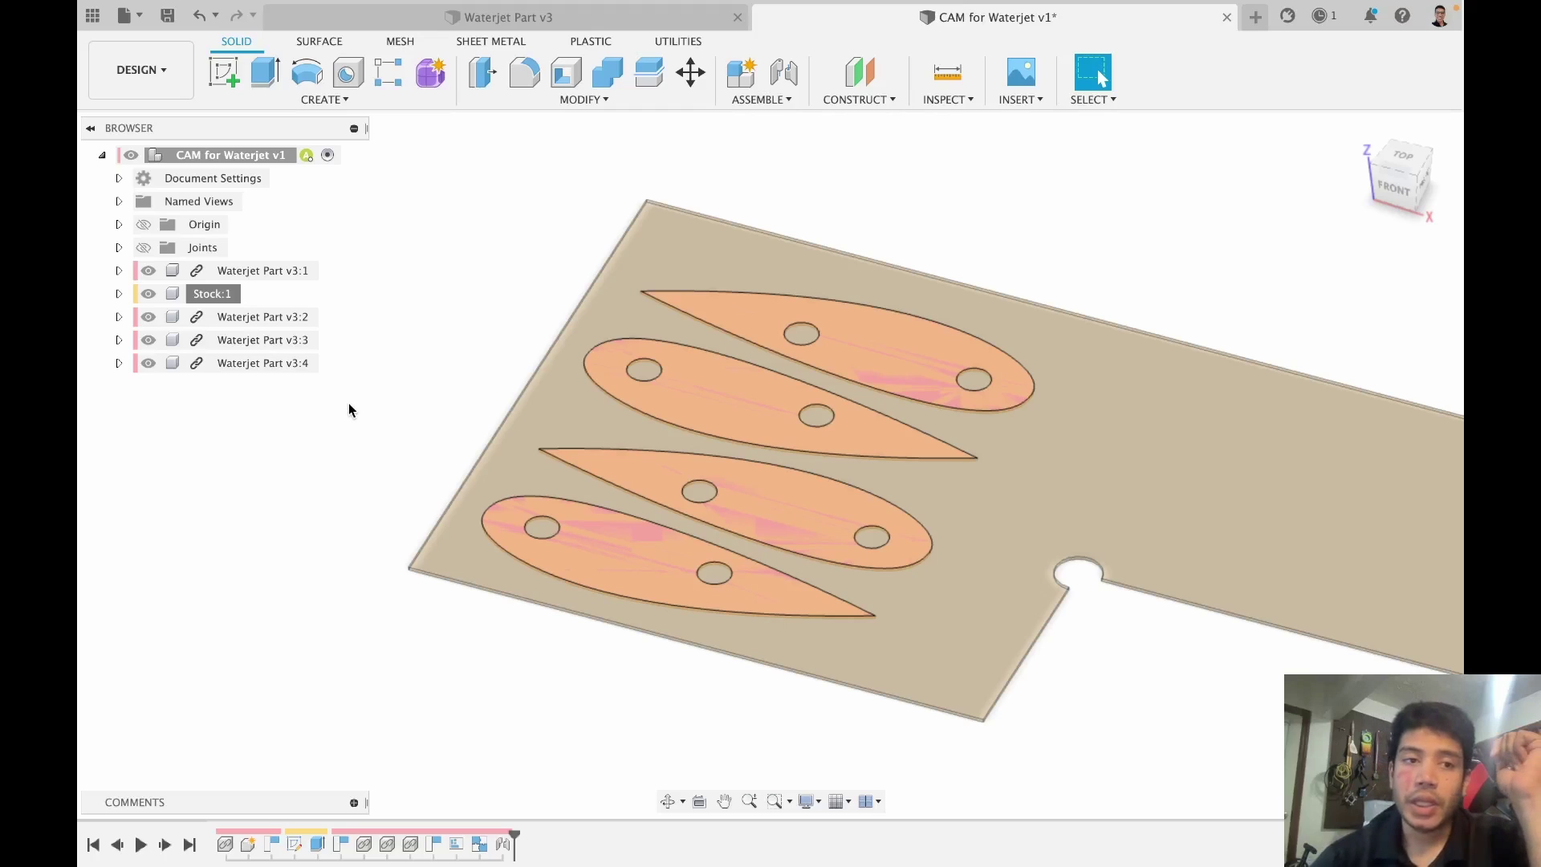
left_click(347, 406)
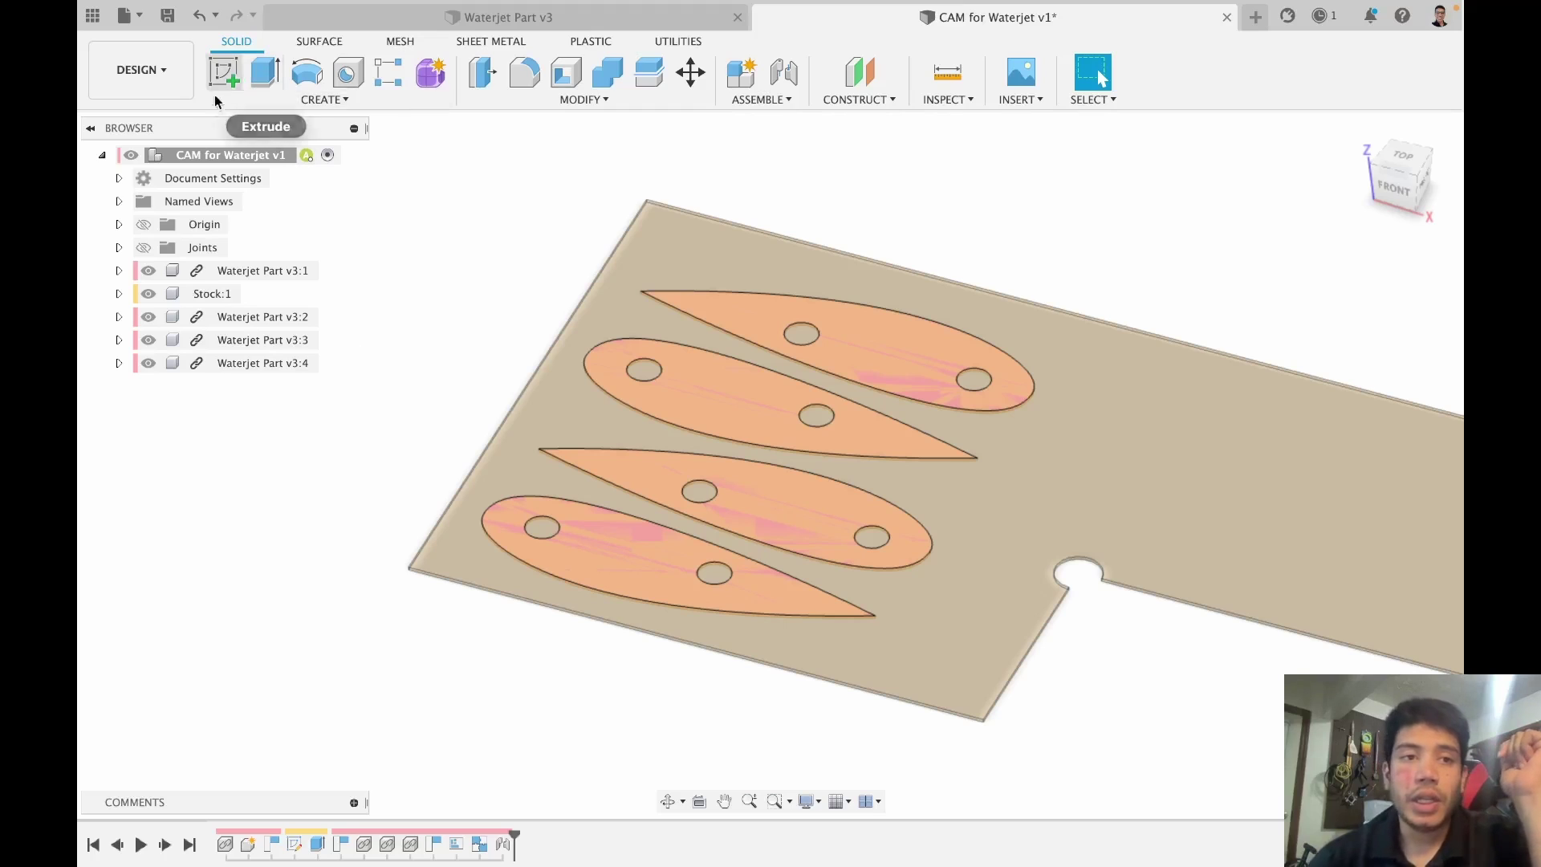
Step: Switch to the MANUFACTURE workspace and create a new setup
left_click(147, 77)
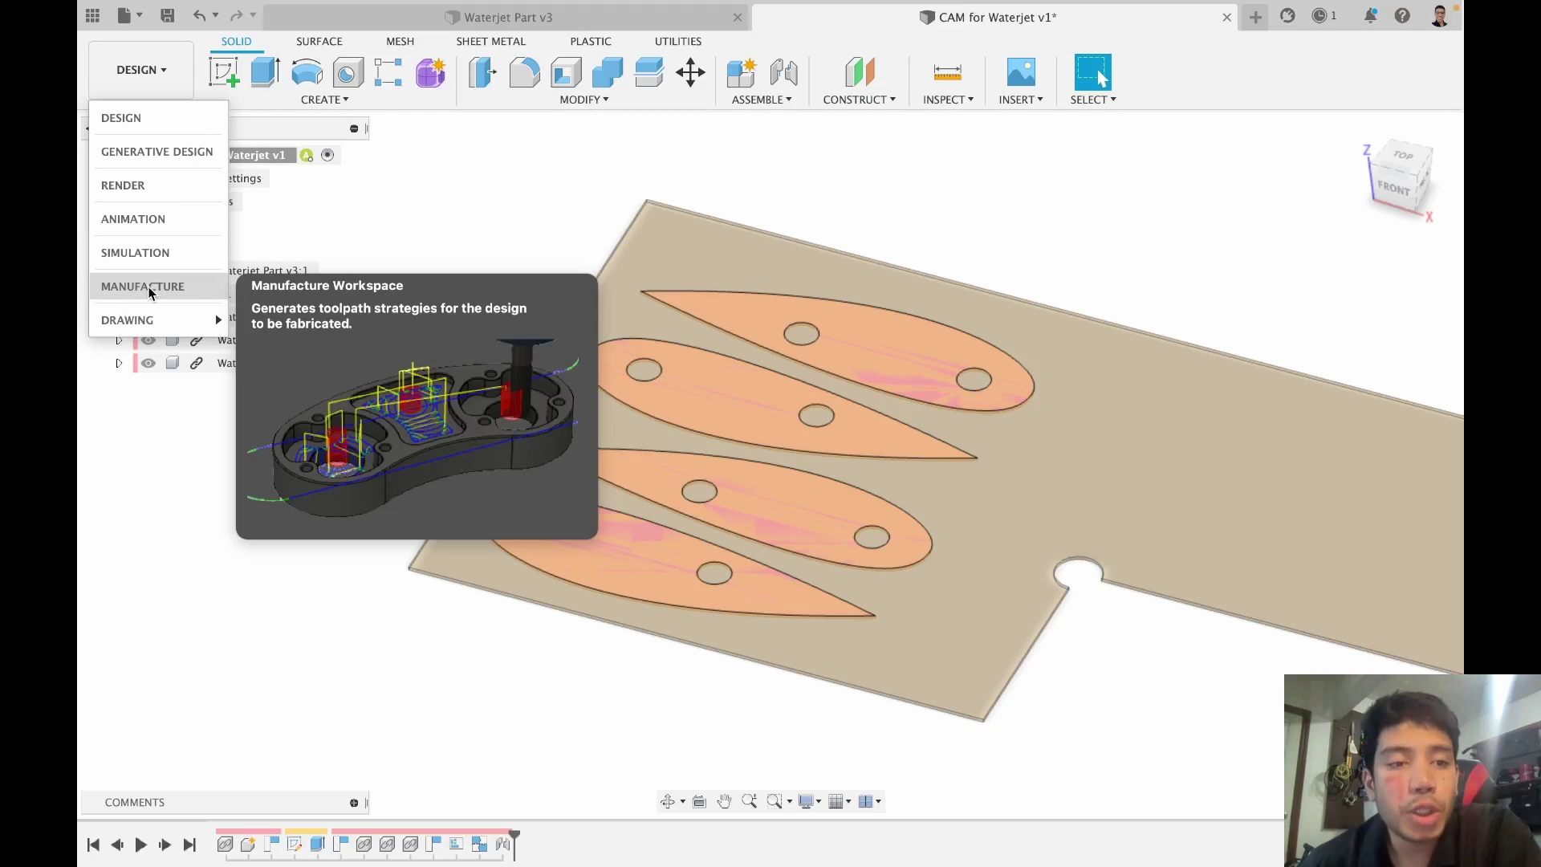
left_click(144, 286)
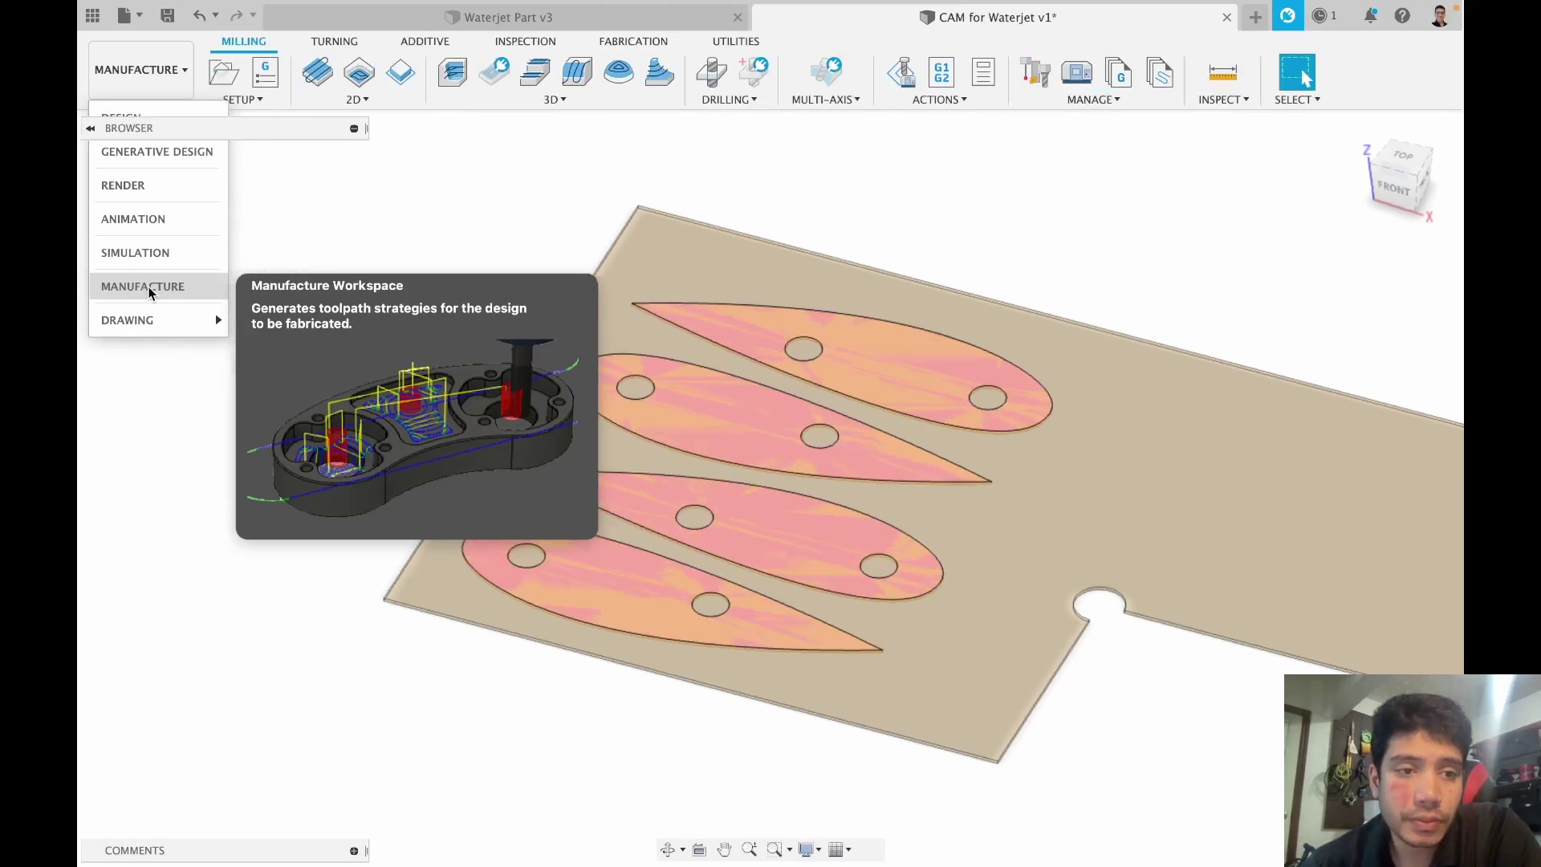
scroll(459, 369, "down", 3)
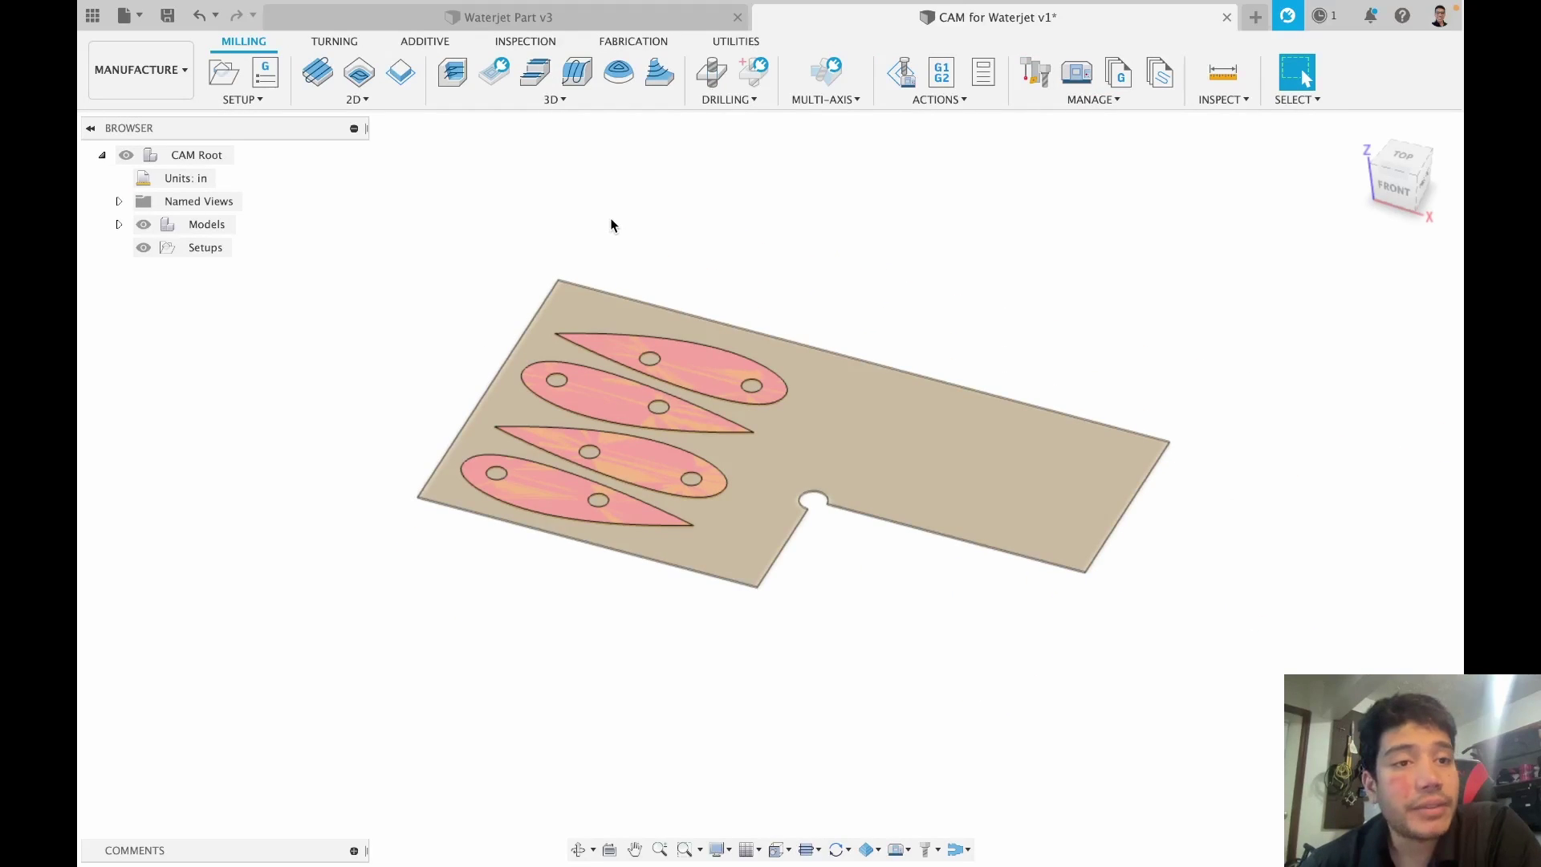
left_click(218, 79)
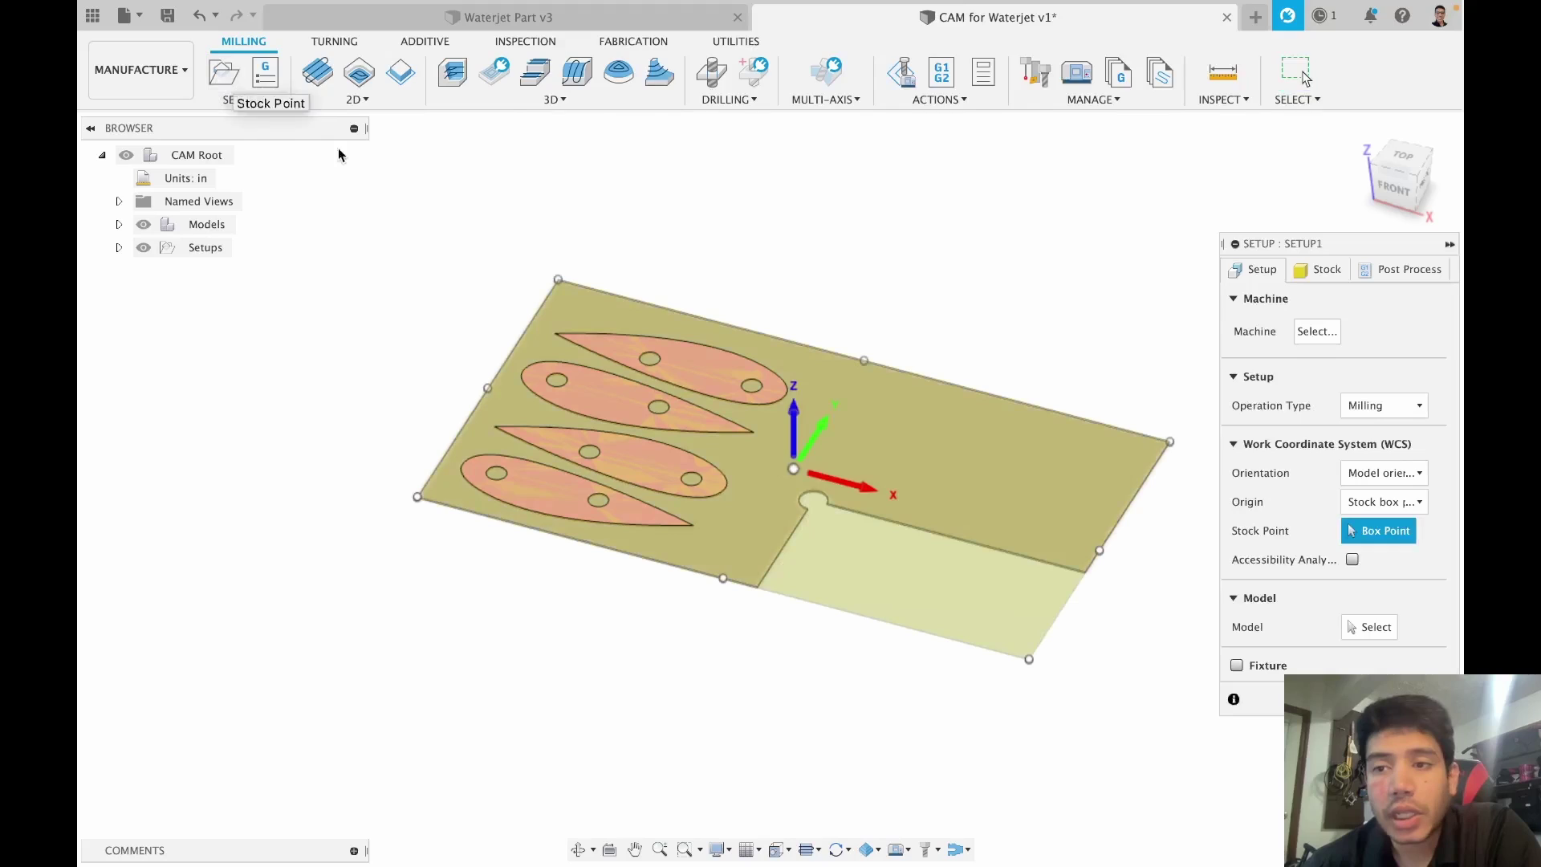
Step: Choose the FLOW MACH2 2020C waterjet from the Cloud machines, clearing the Milling filter
left_click(1320, 337)
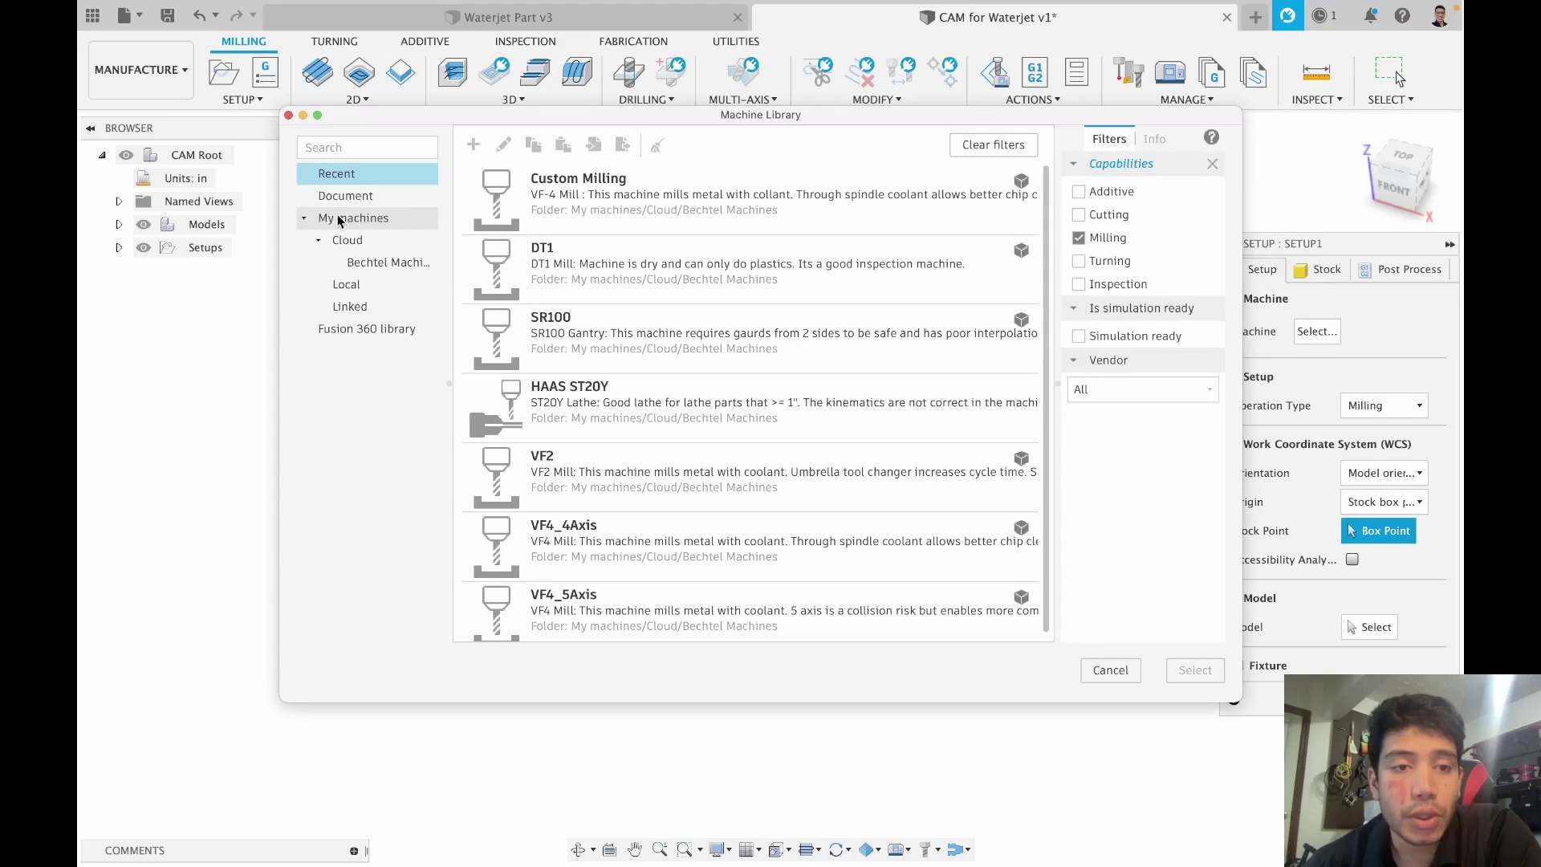
left_click(347, 240)
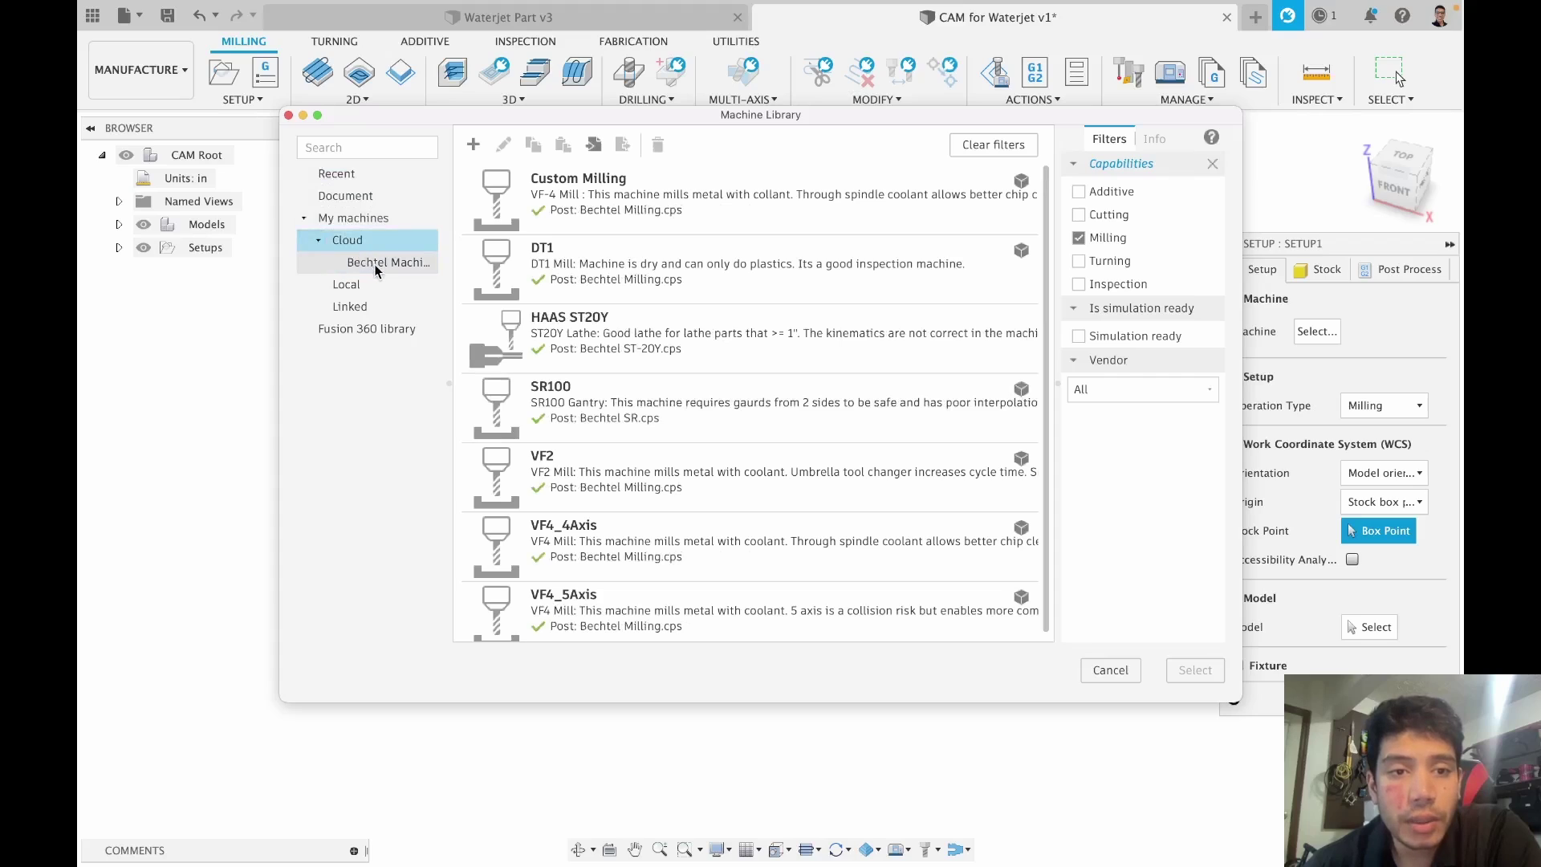
left_click(375, 262)
scroll(662, 299, "down", 1)
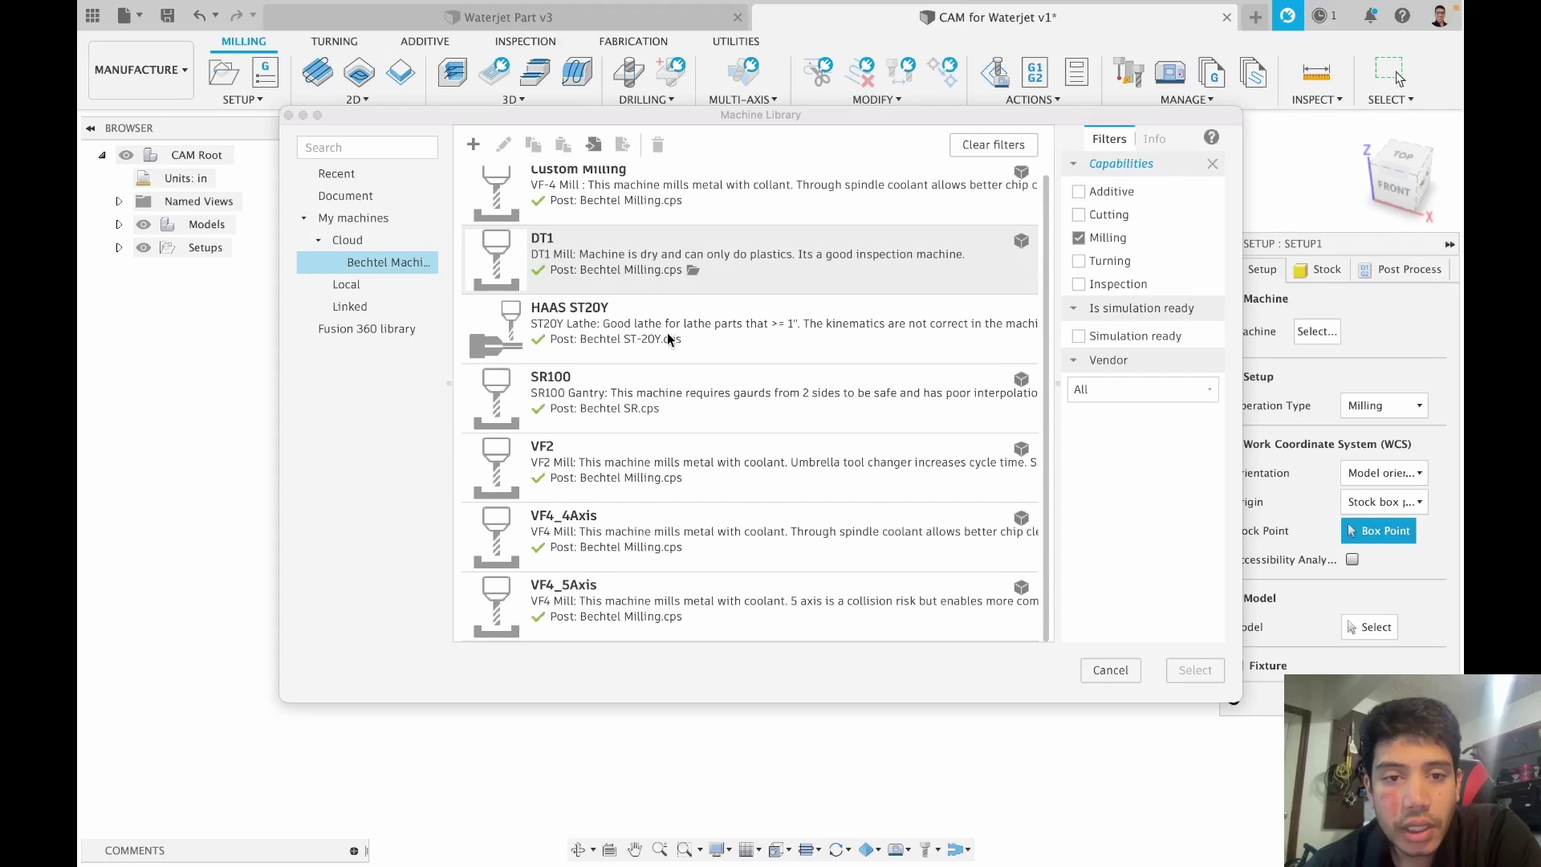
scroll(668, 339, "up", 1)
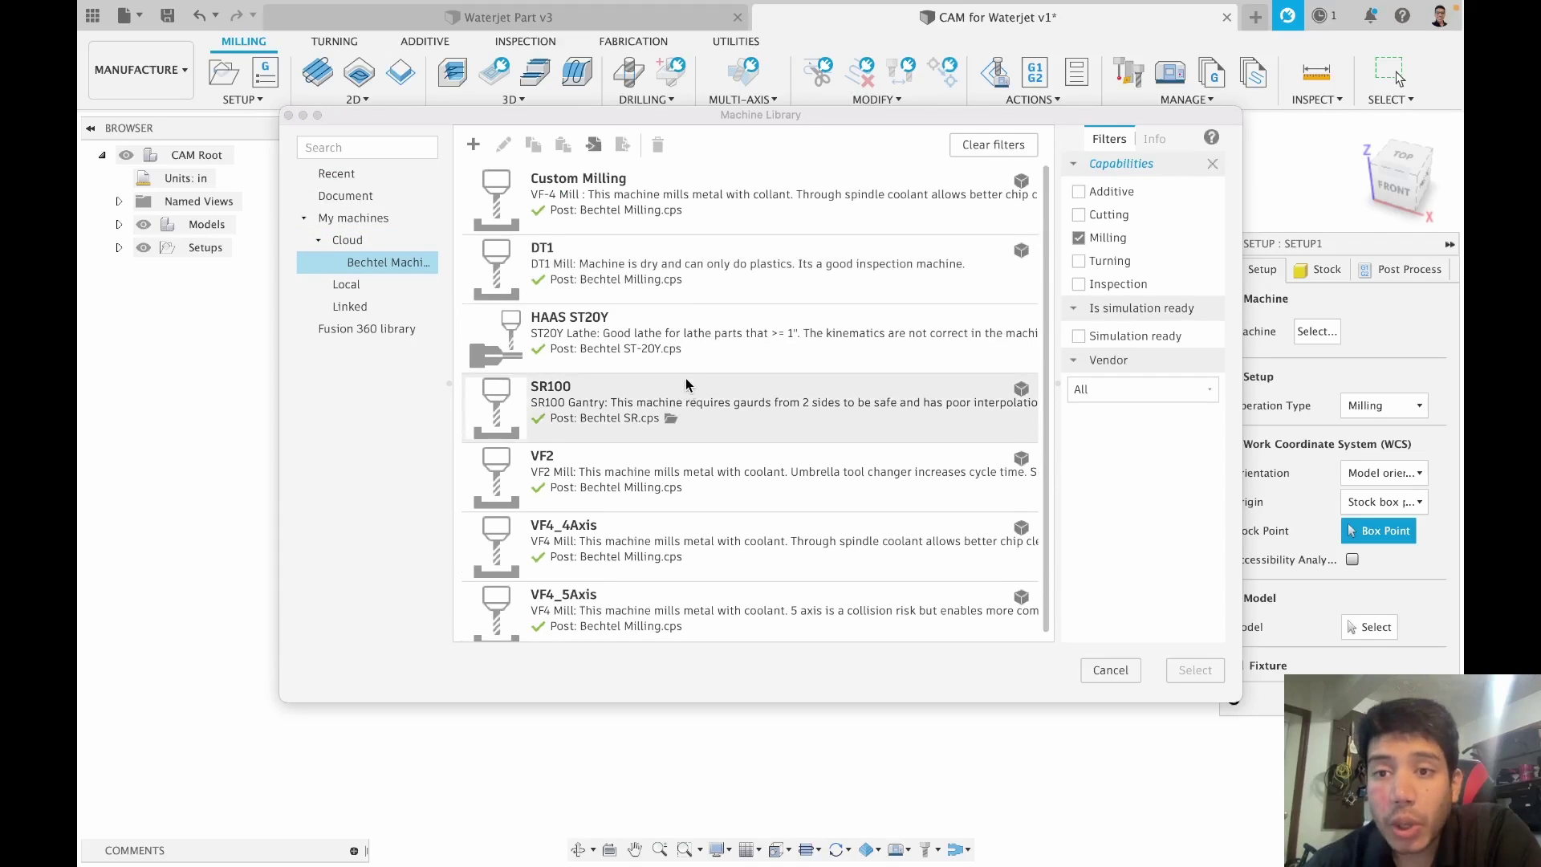
scroll(686, 384, "down", 1)
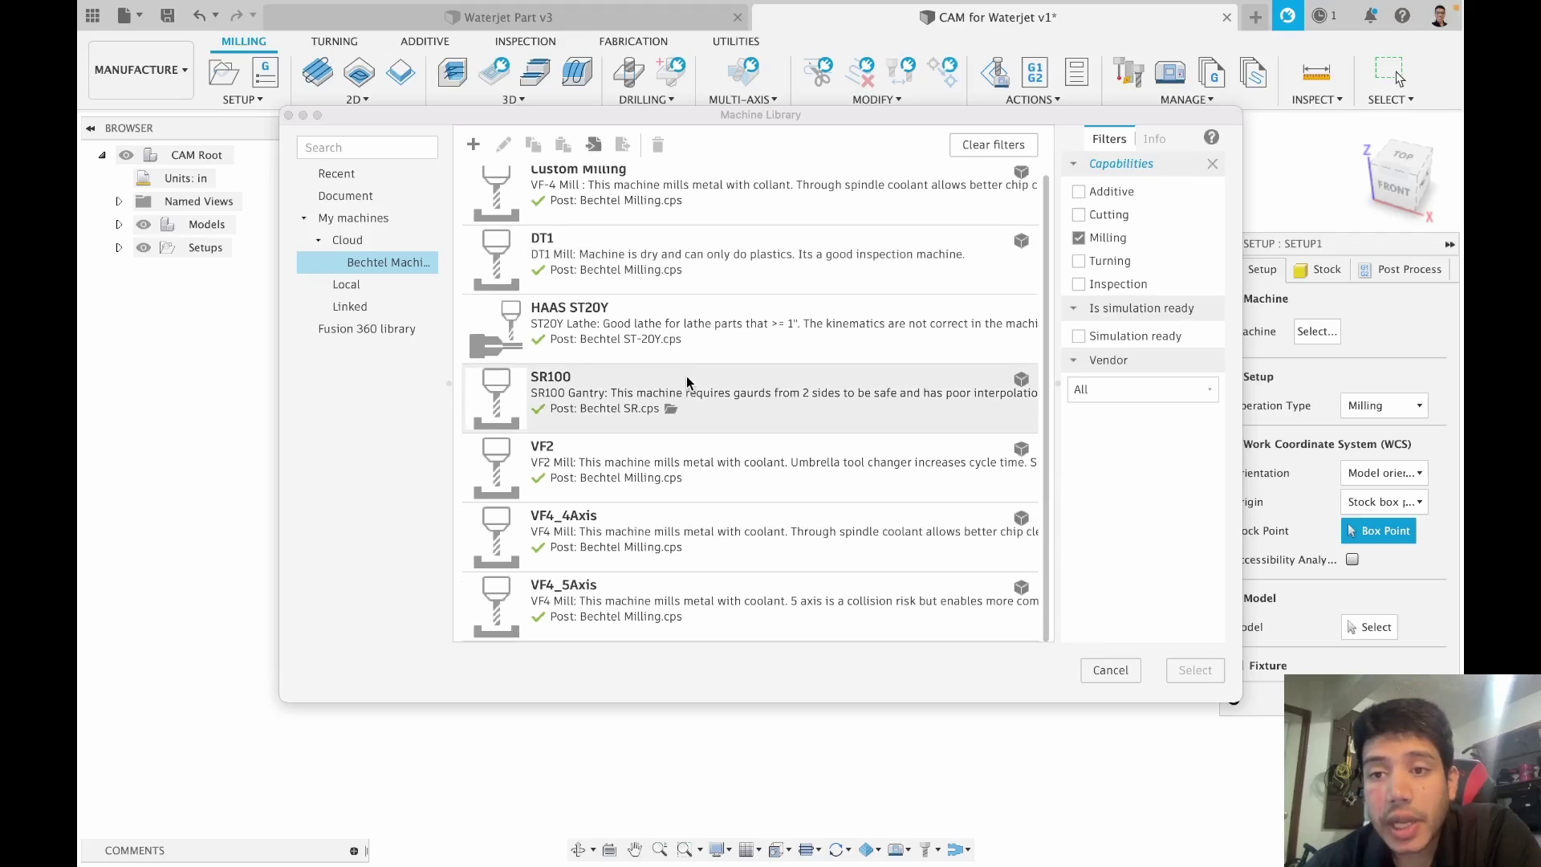
left_click(1078, 238)
scroll(754, 272, "down", 3)
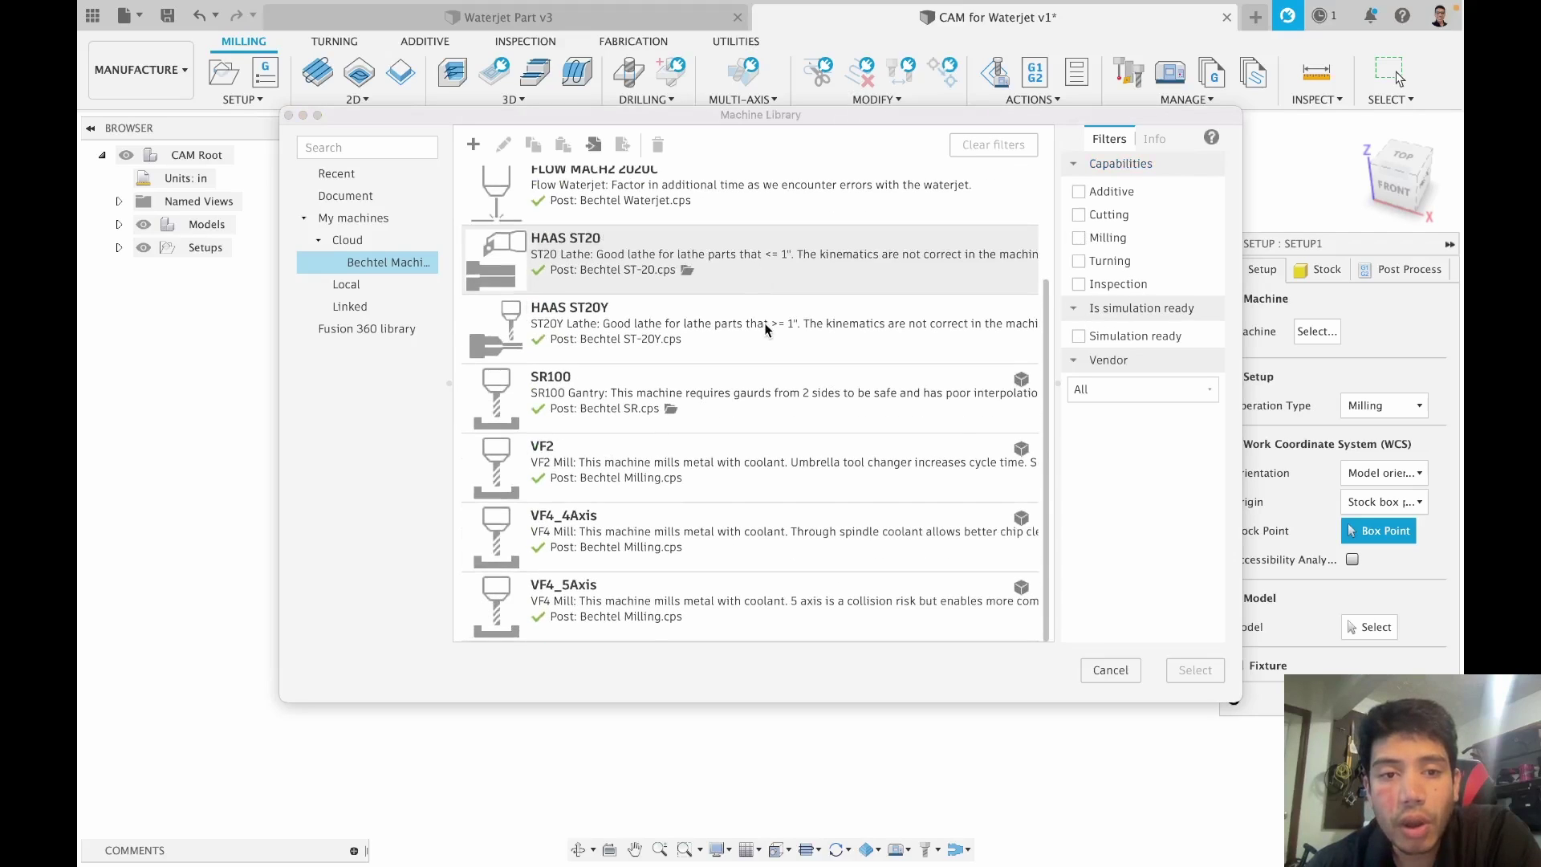
scroll(764, 323, "up", 3)
scroll(763, 322, "down", 3)
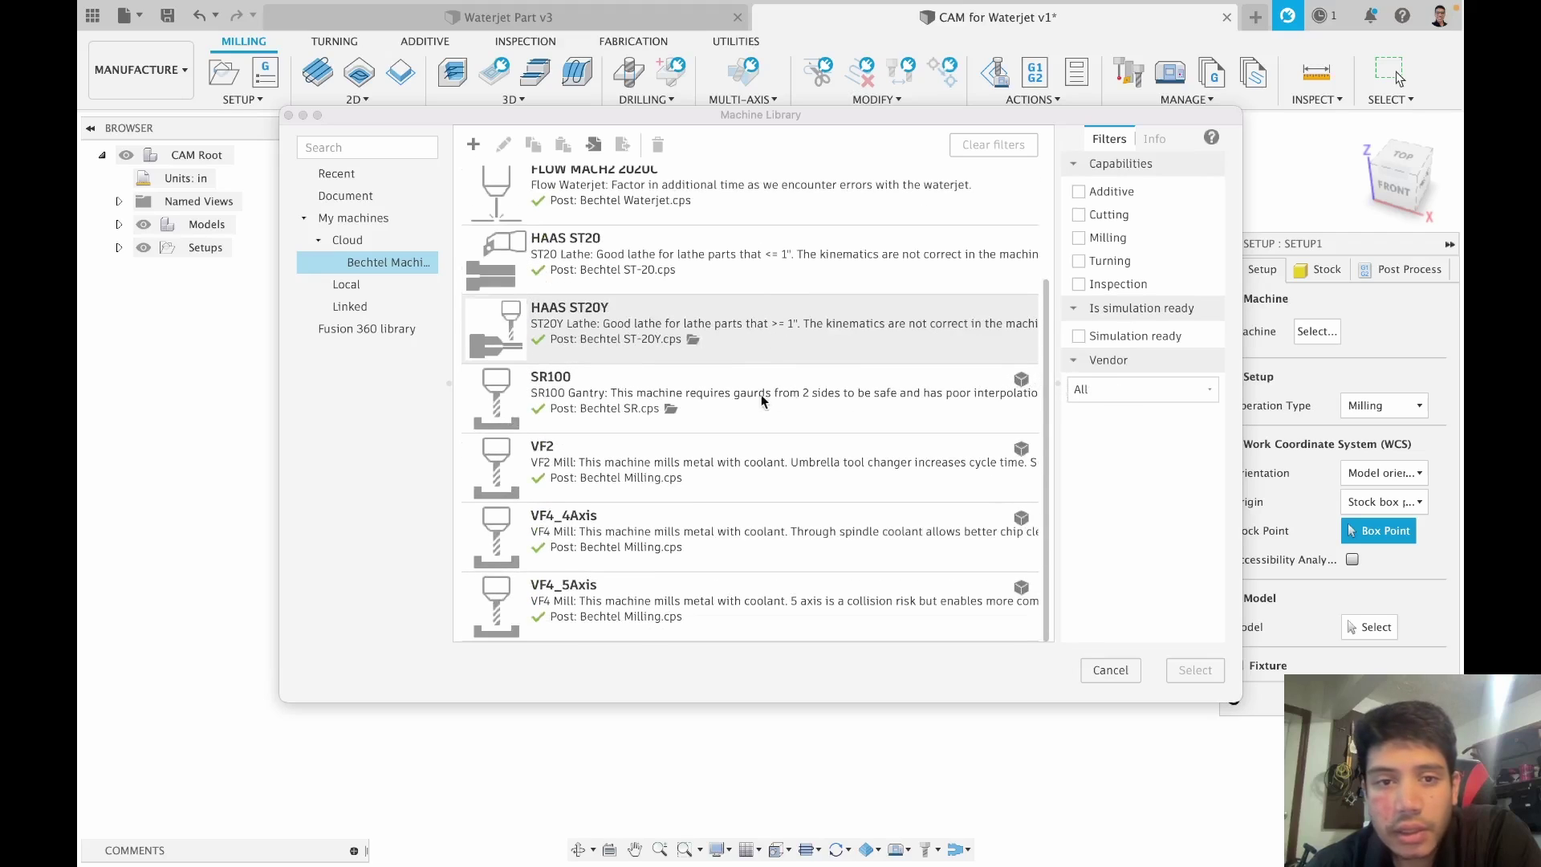
scroll(762, 399, "up", 3)
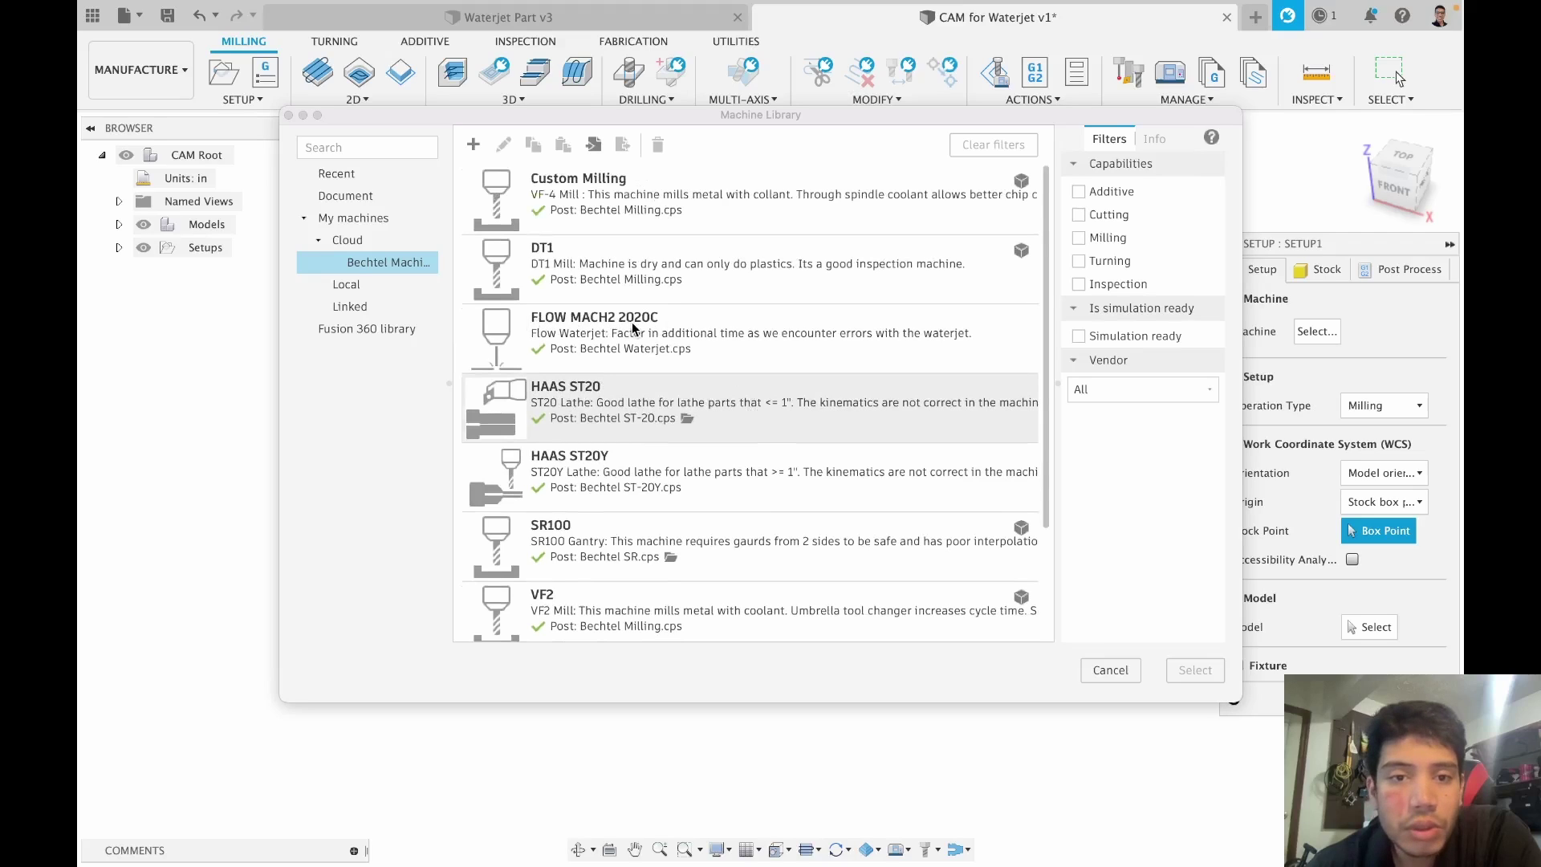
left_click(644, 329)
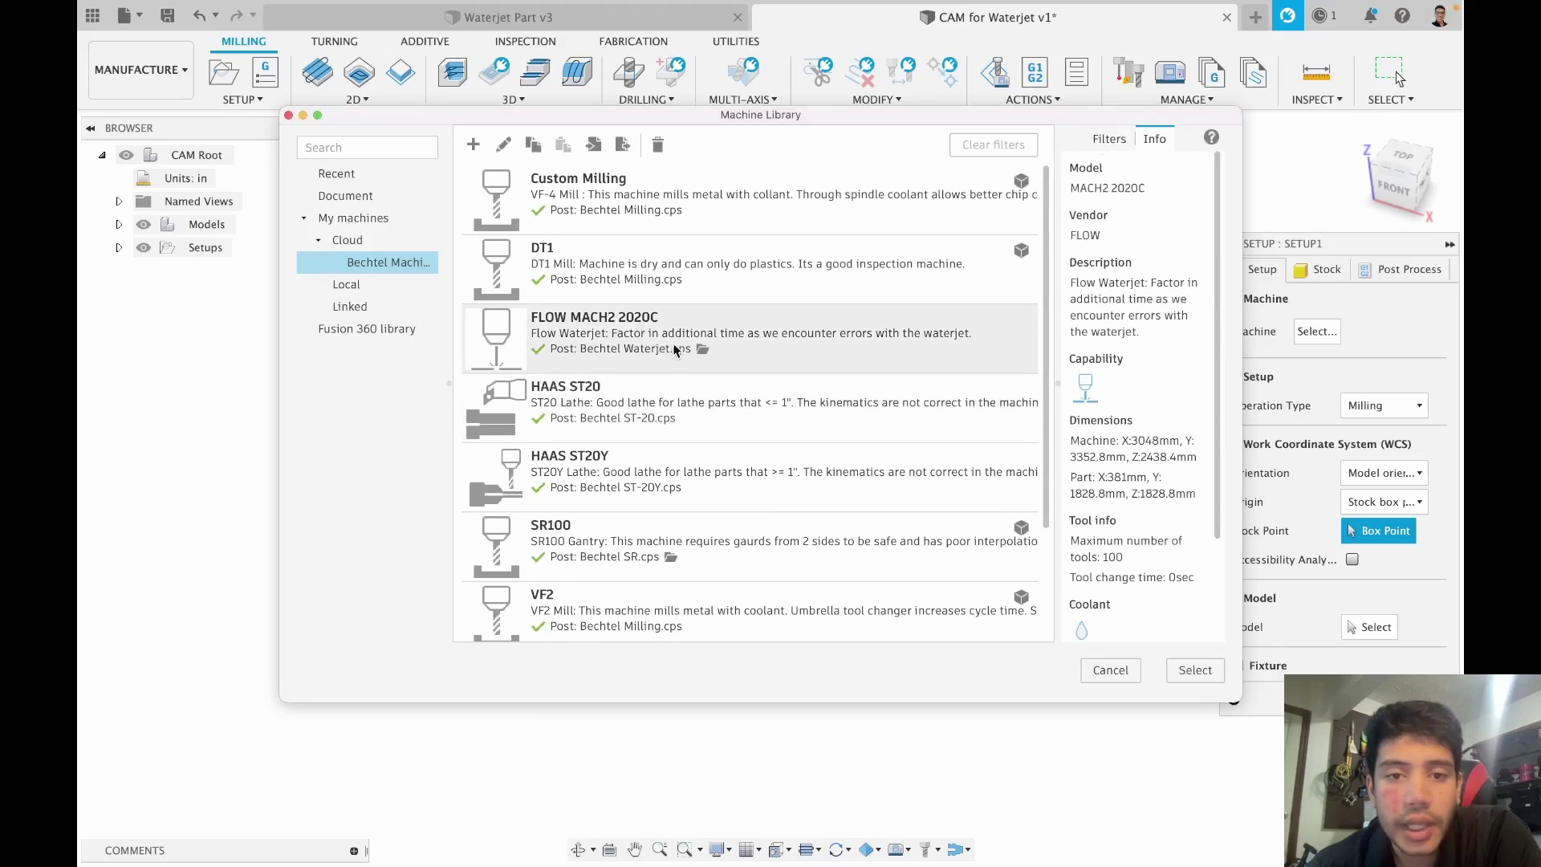
left_click(1194, 670)
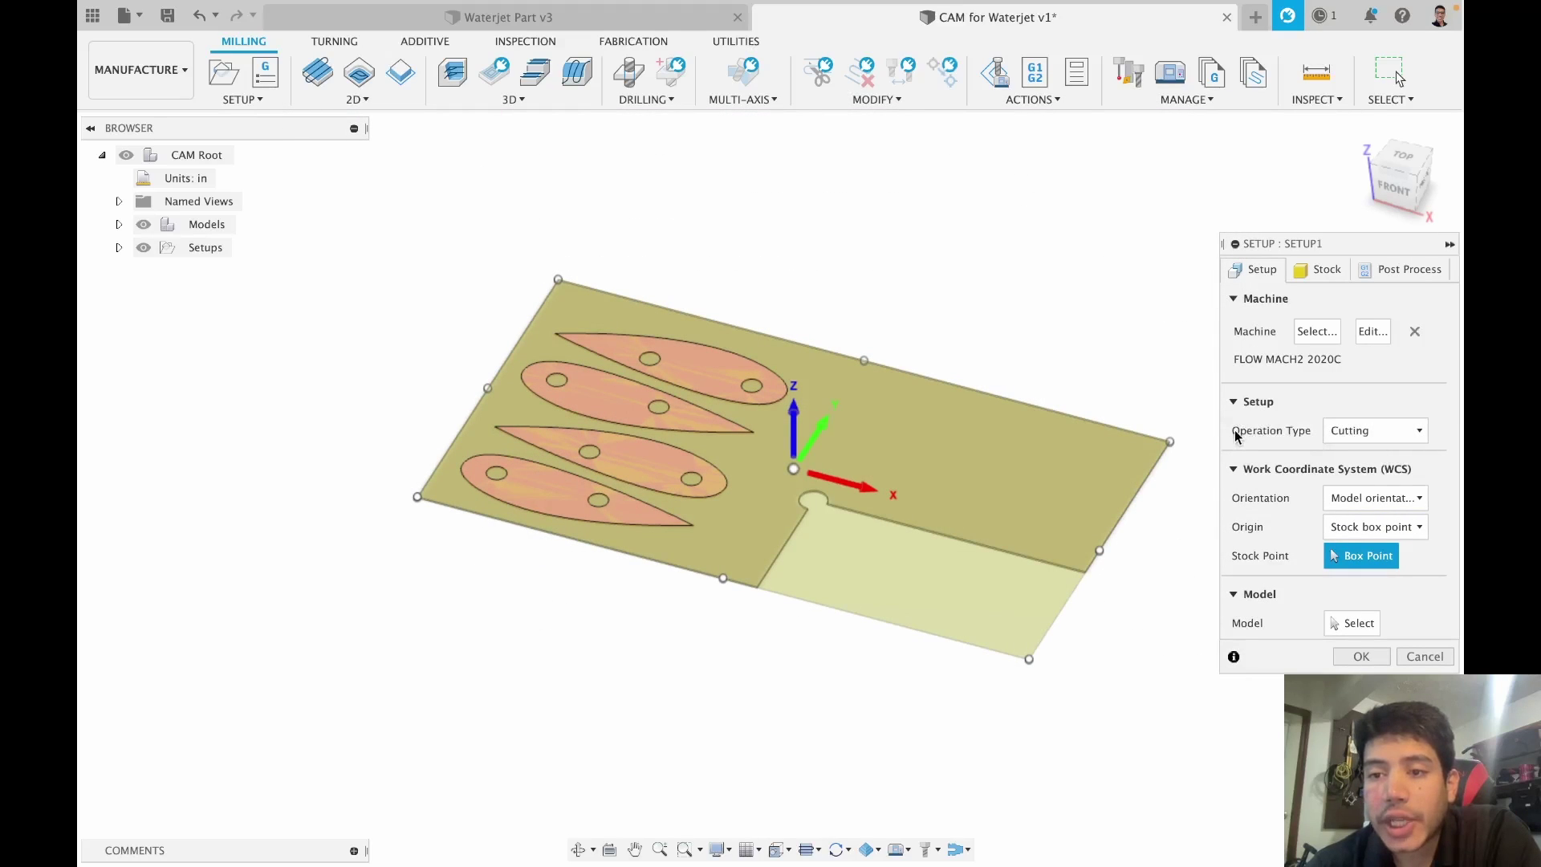
left_click(1373, 430)
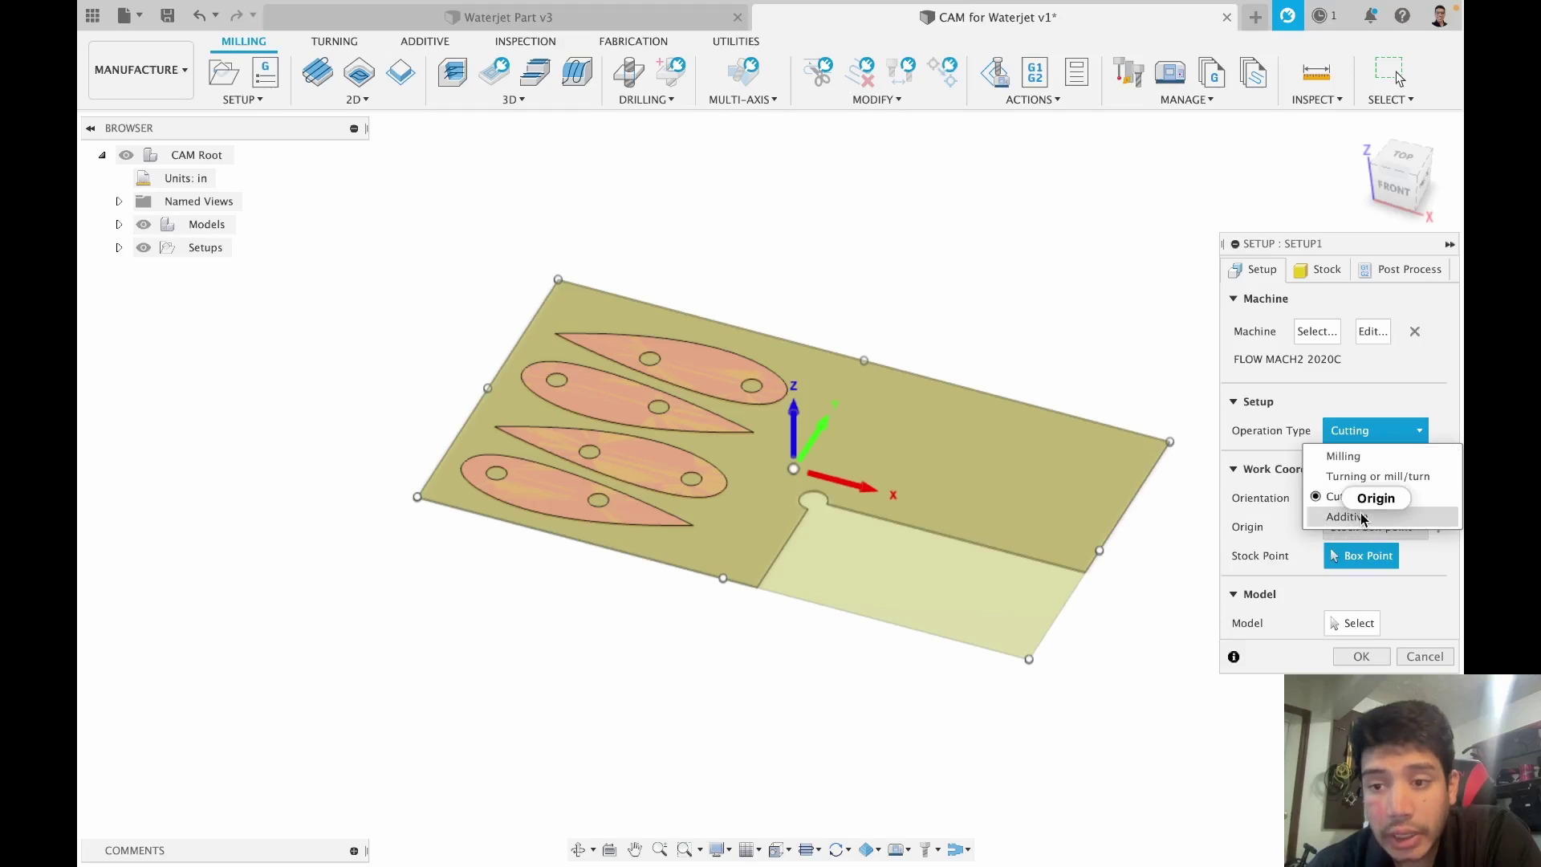
left_click(1275, 502)
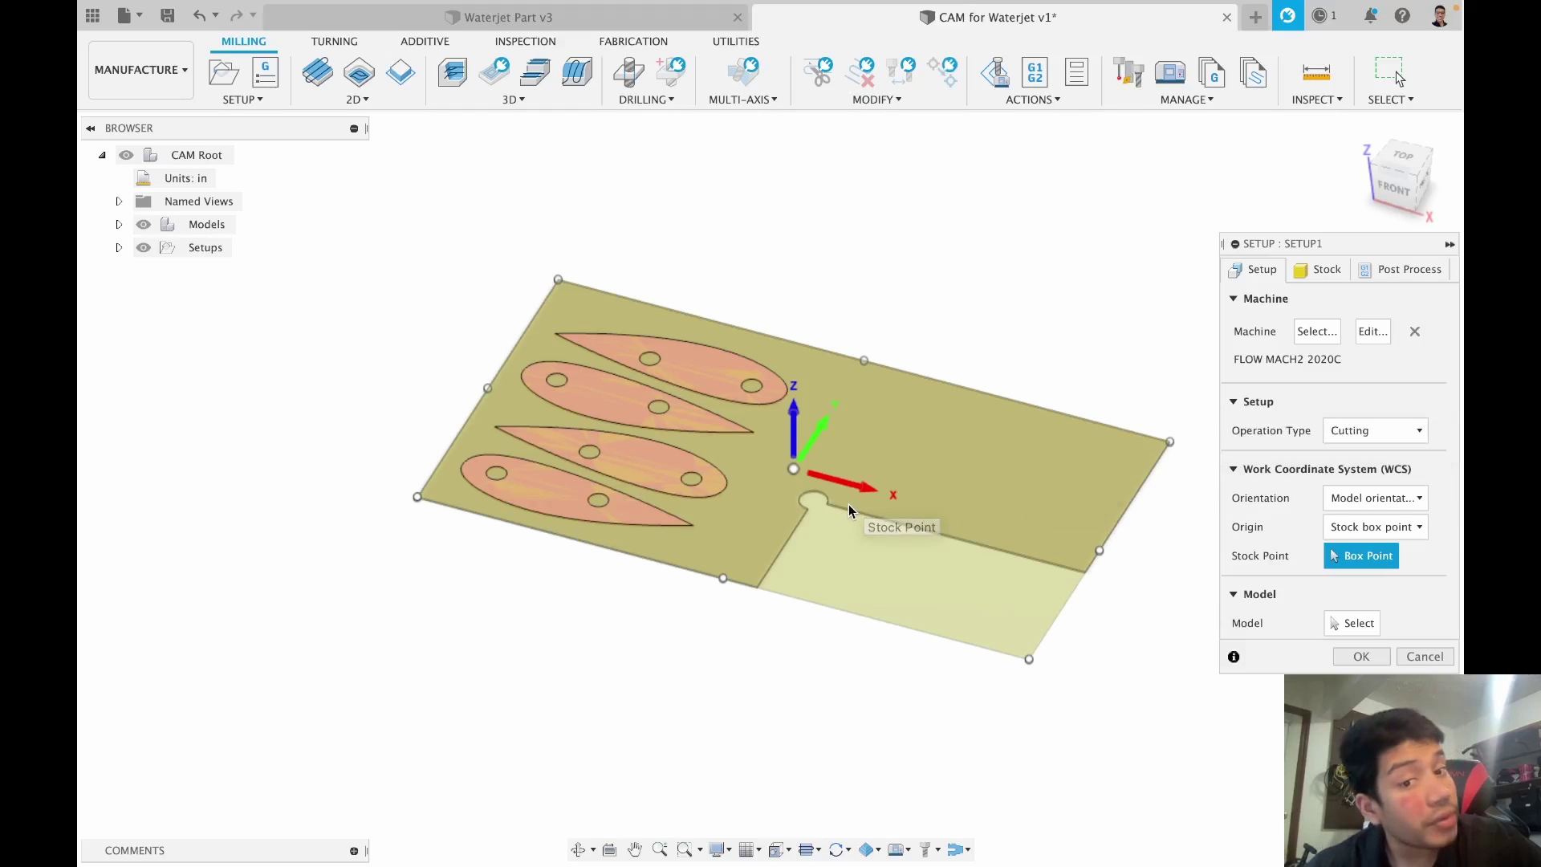
Step: Place the WCS origin at the stock box's near lower-left corner
scroll(695, 588, "up", 5)
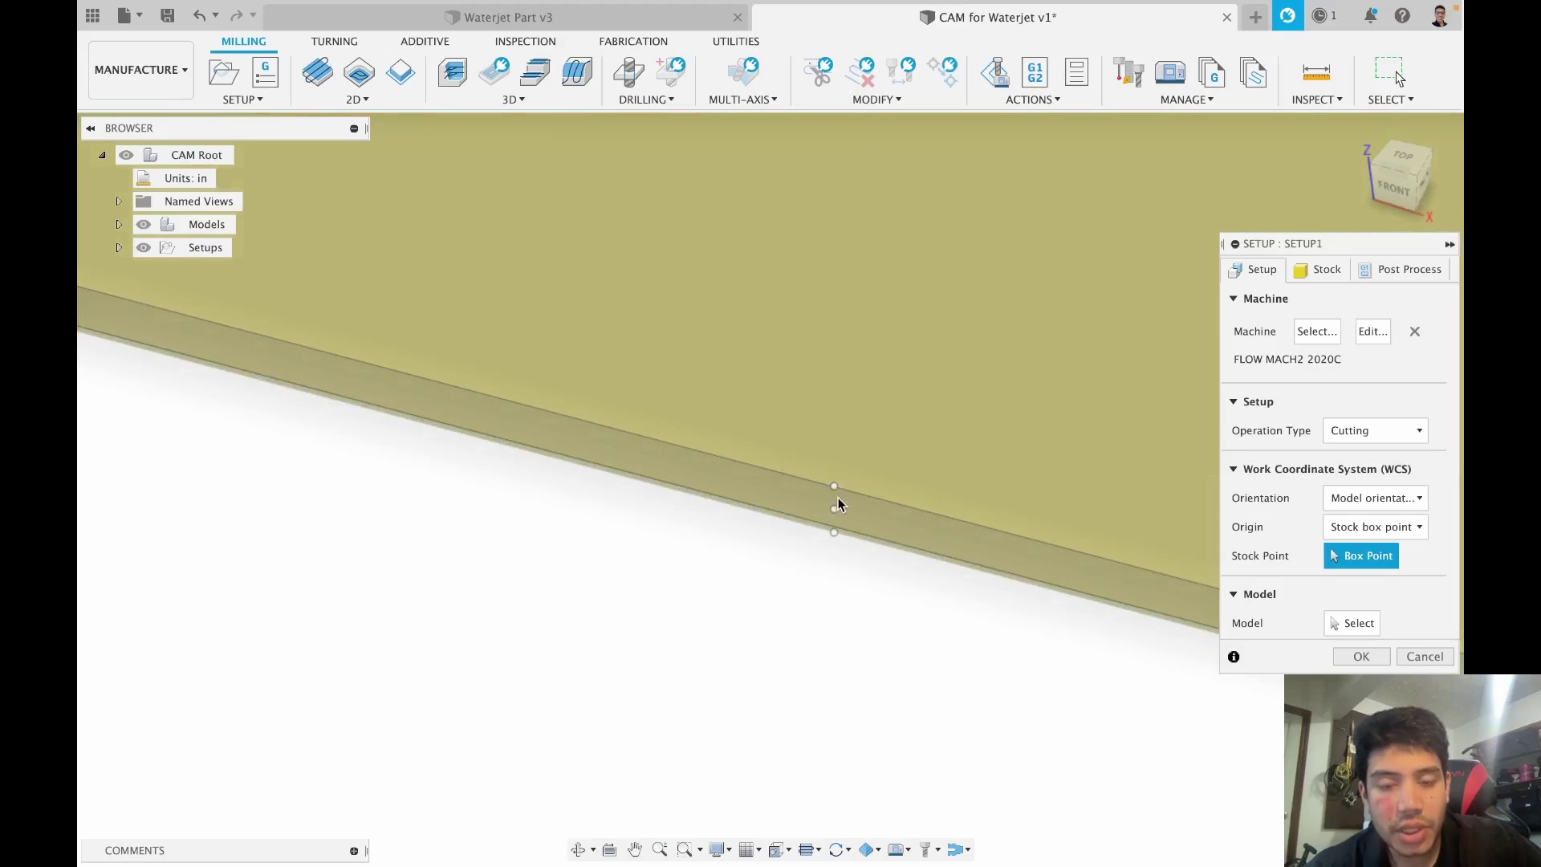
scroll(837, 530, "down", 5)
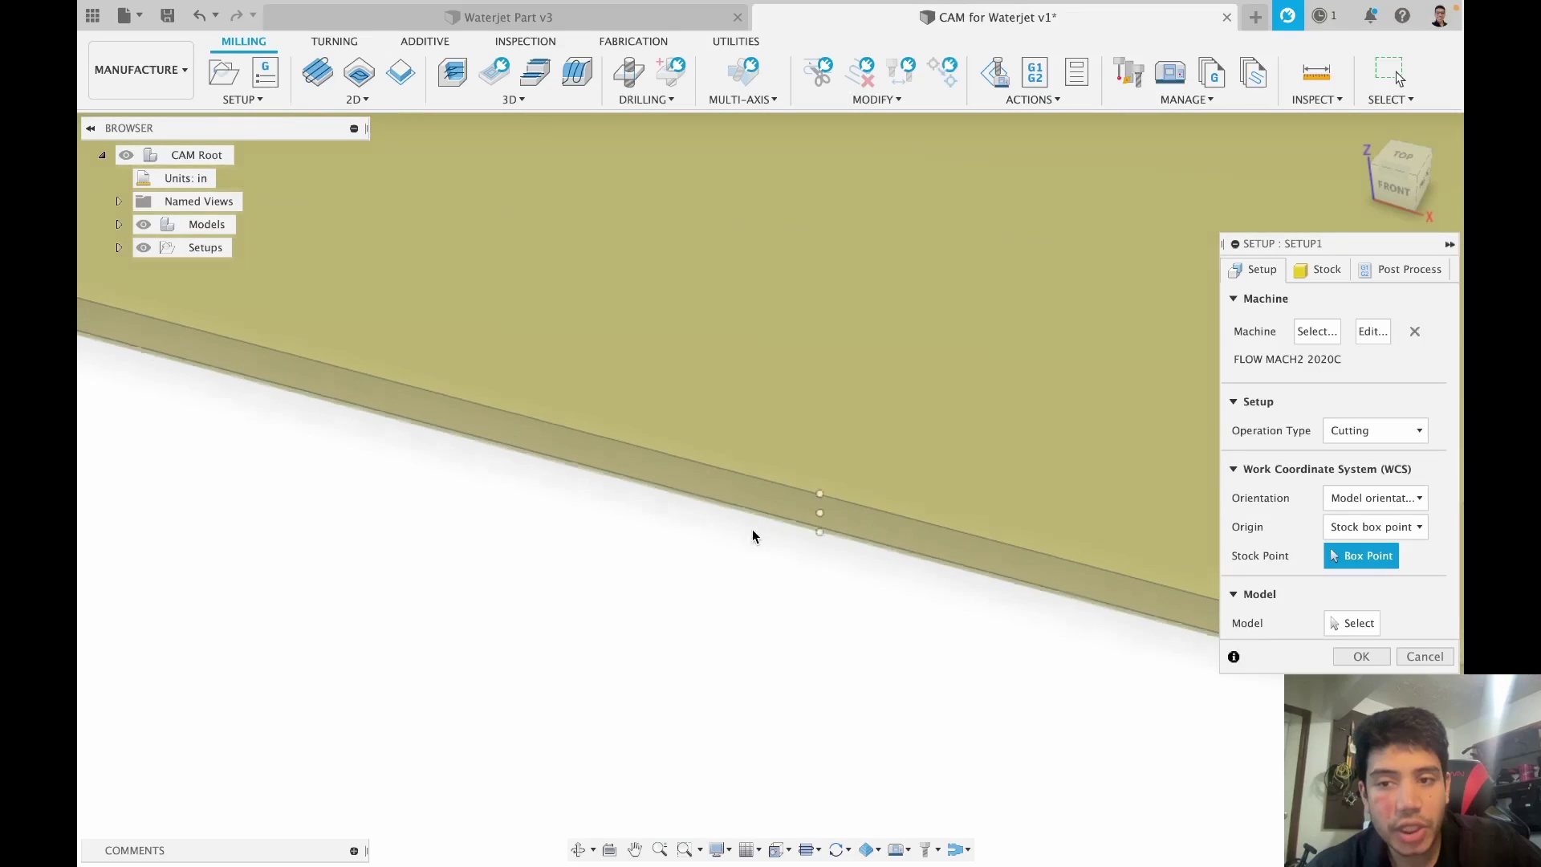
scroll(882, 565, "down", 3)
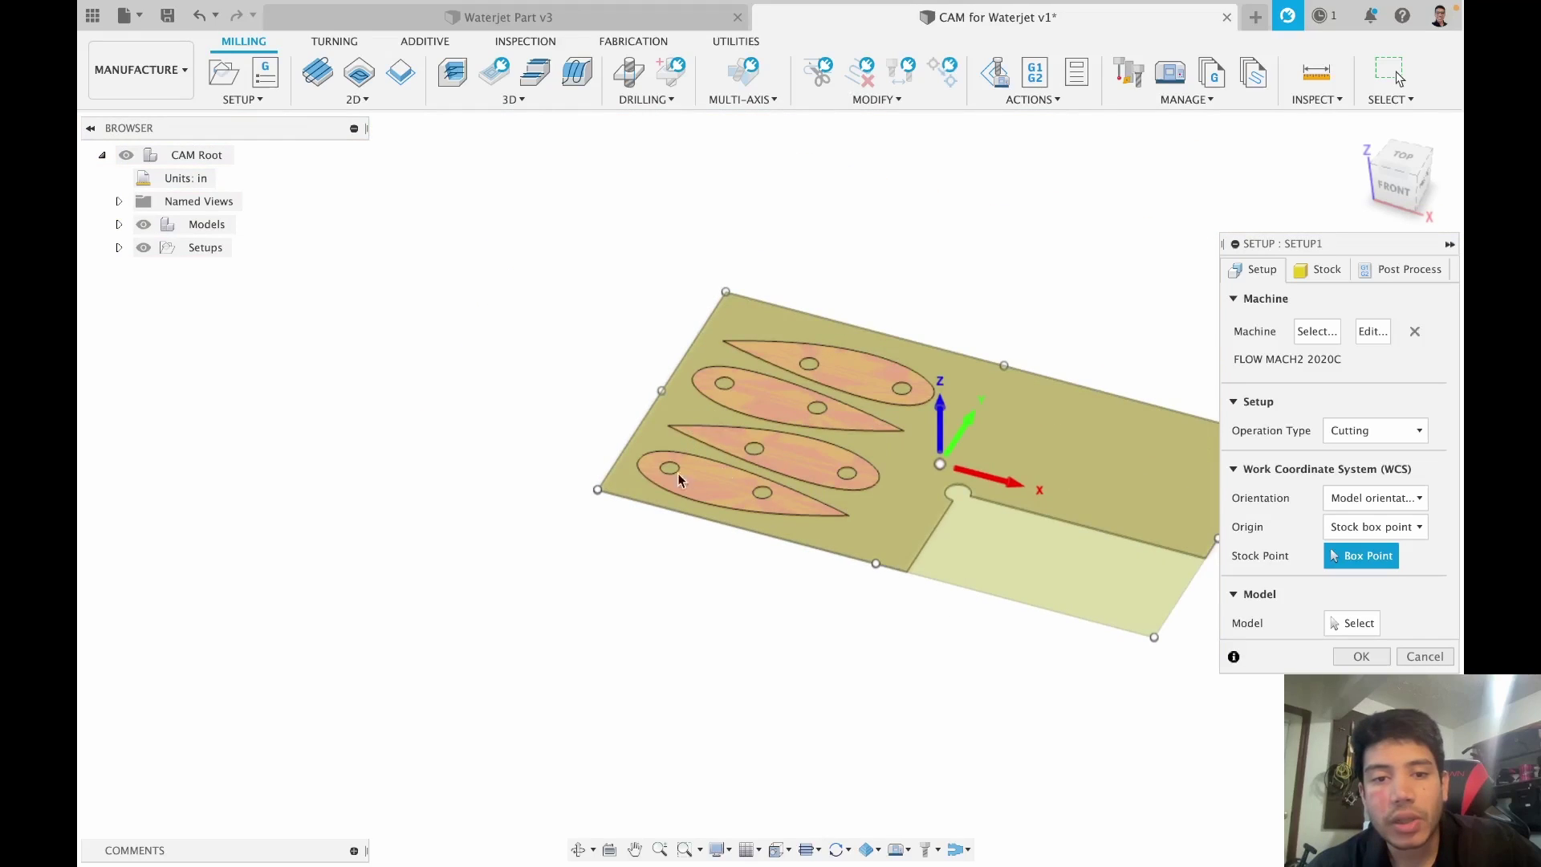
scroll(645, 486, "up", 3)
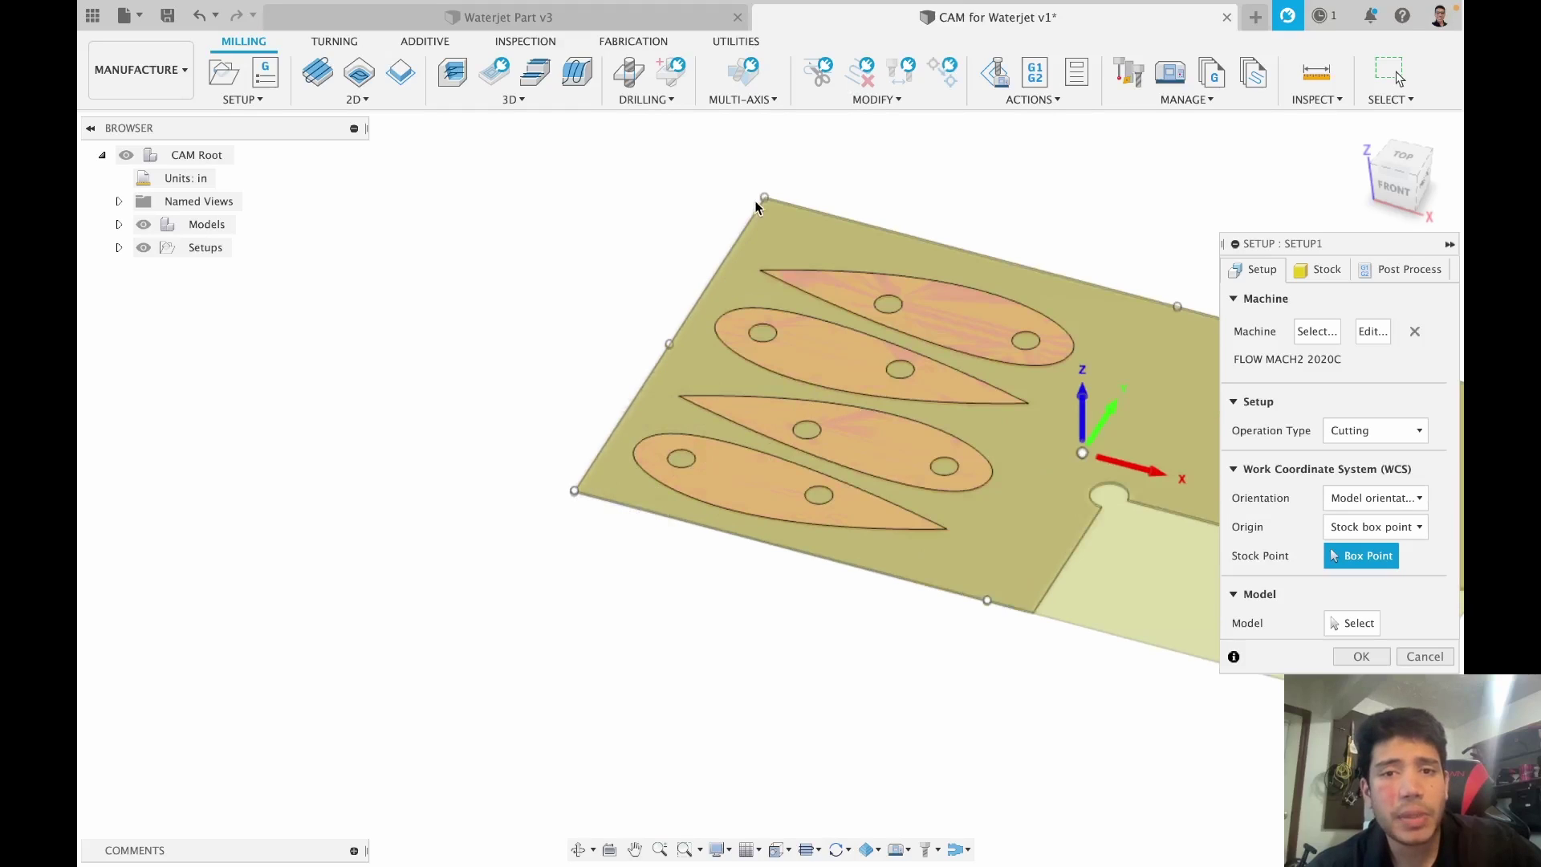
scroll(552, 393, "down", 4)
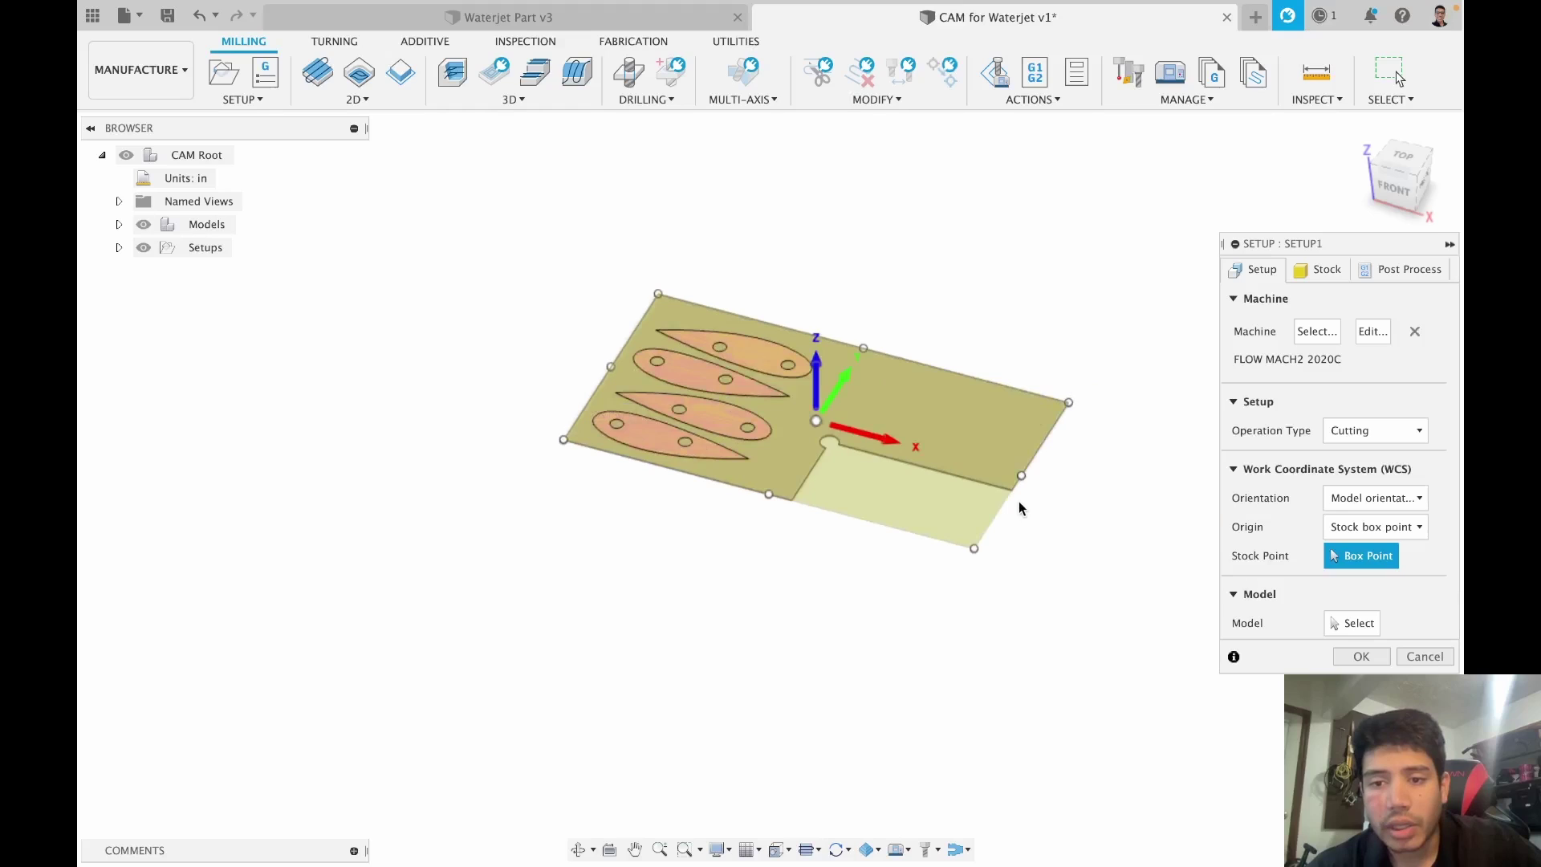
scroll(1011, 489, "up", 5)
scroll(953, 630, "down", 4)
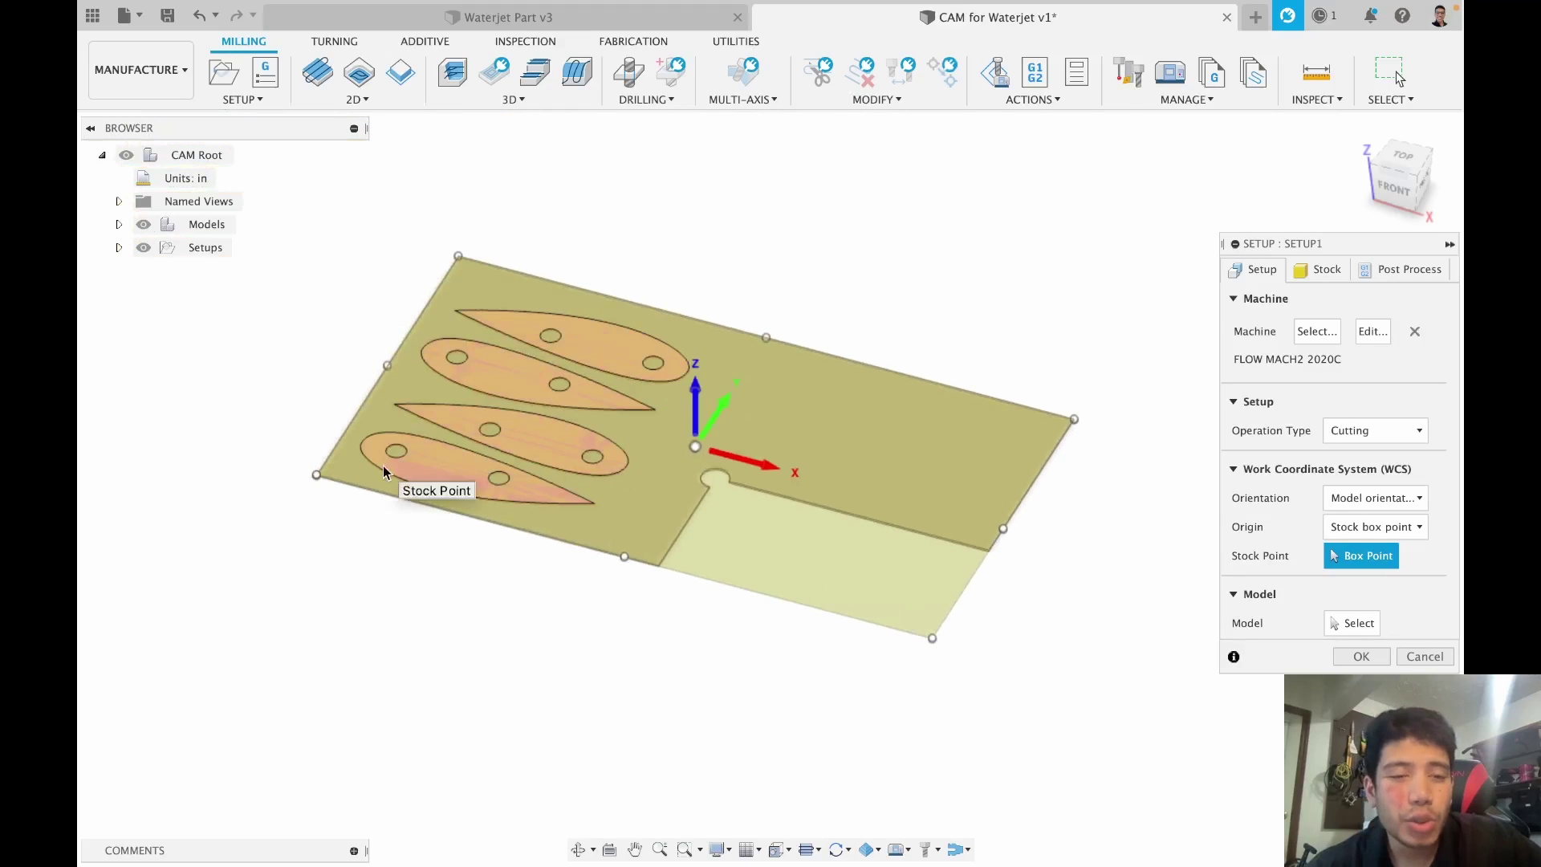
scroll(297, 475, "up", 5)
scroll(380, 464, "up", 6)
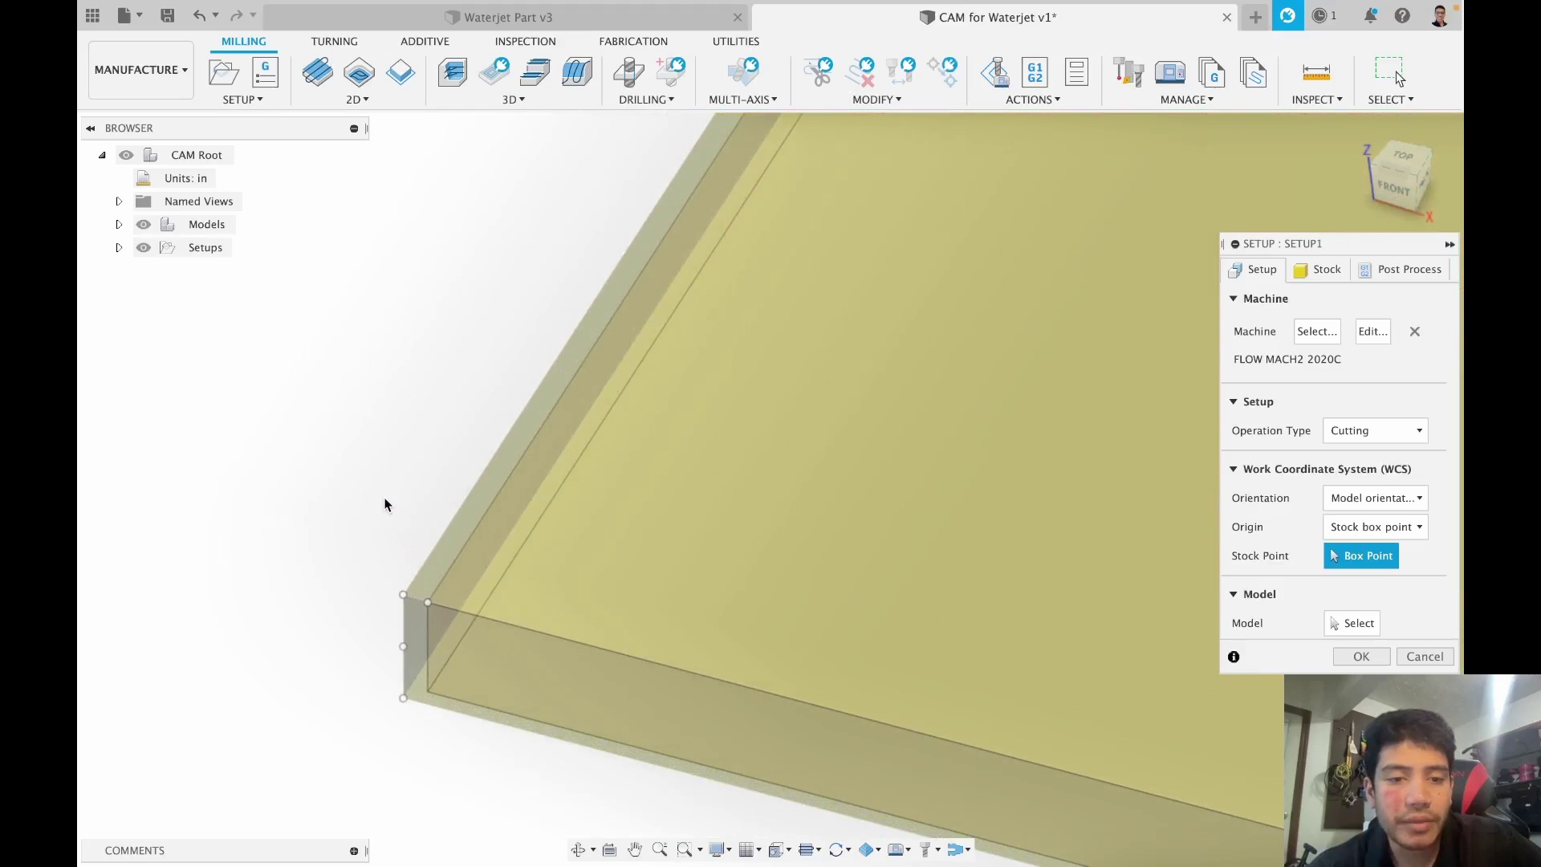
left_click(406, 595)
scroll(292, 528, "down", 4)
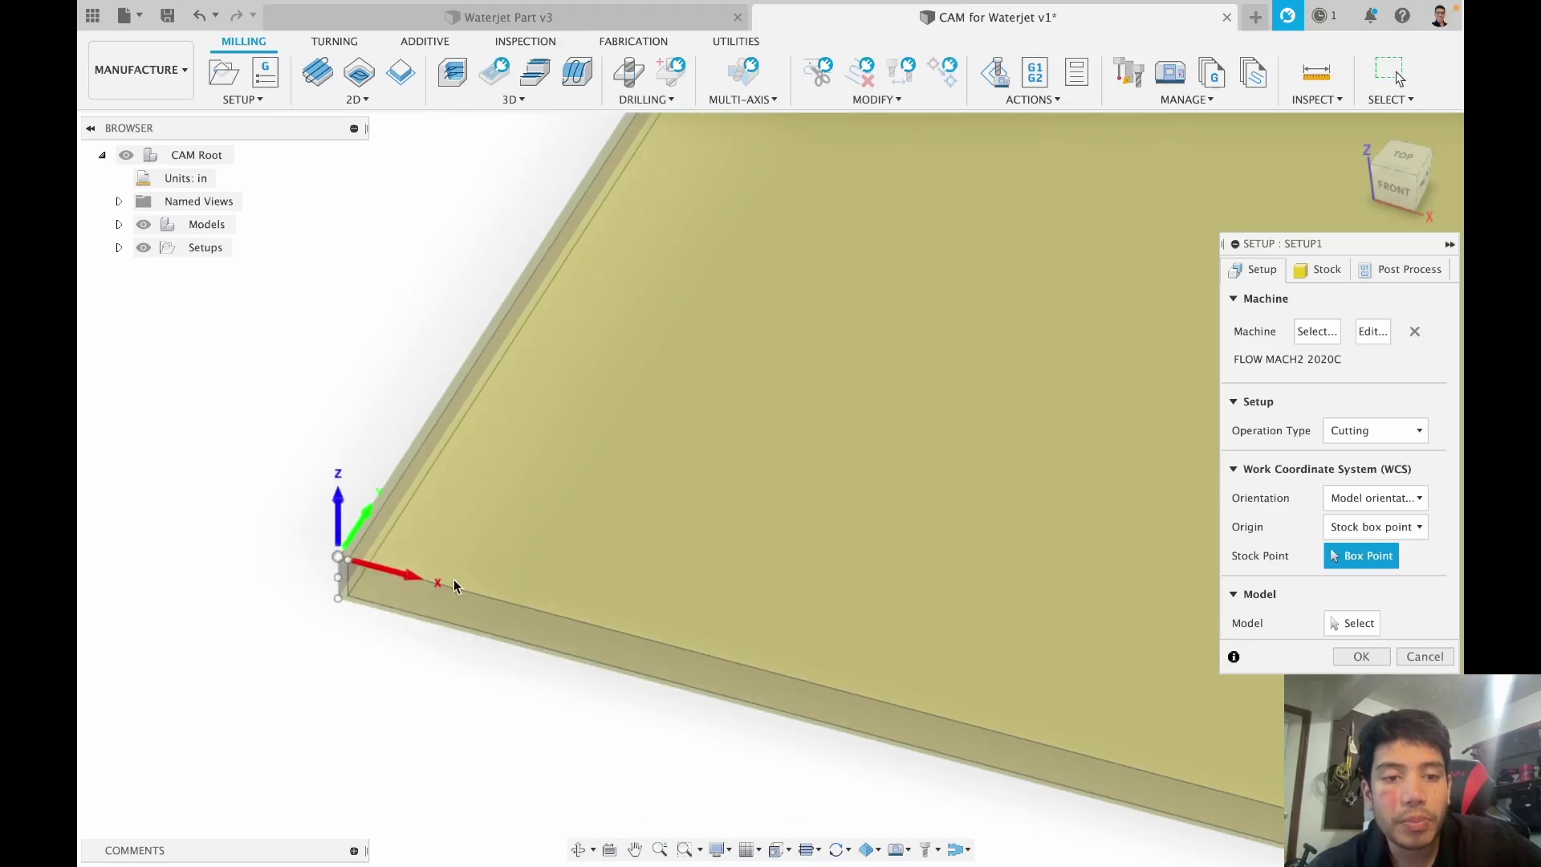
scroll(433, 579, "down", 2)
scroll(400, 572, "up", 3)
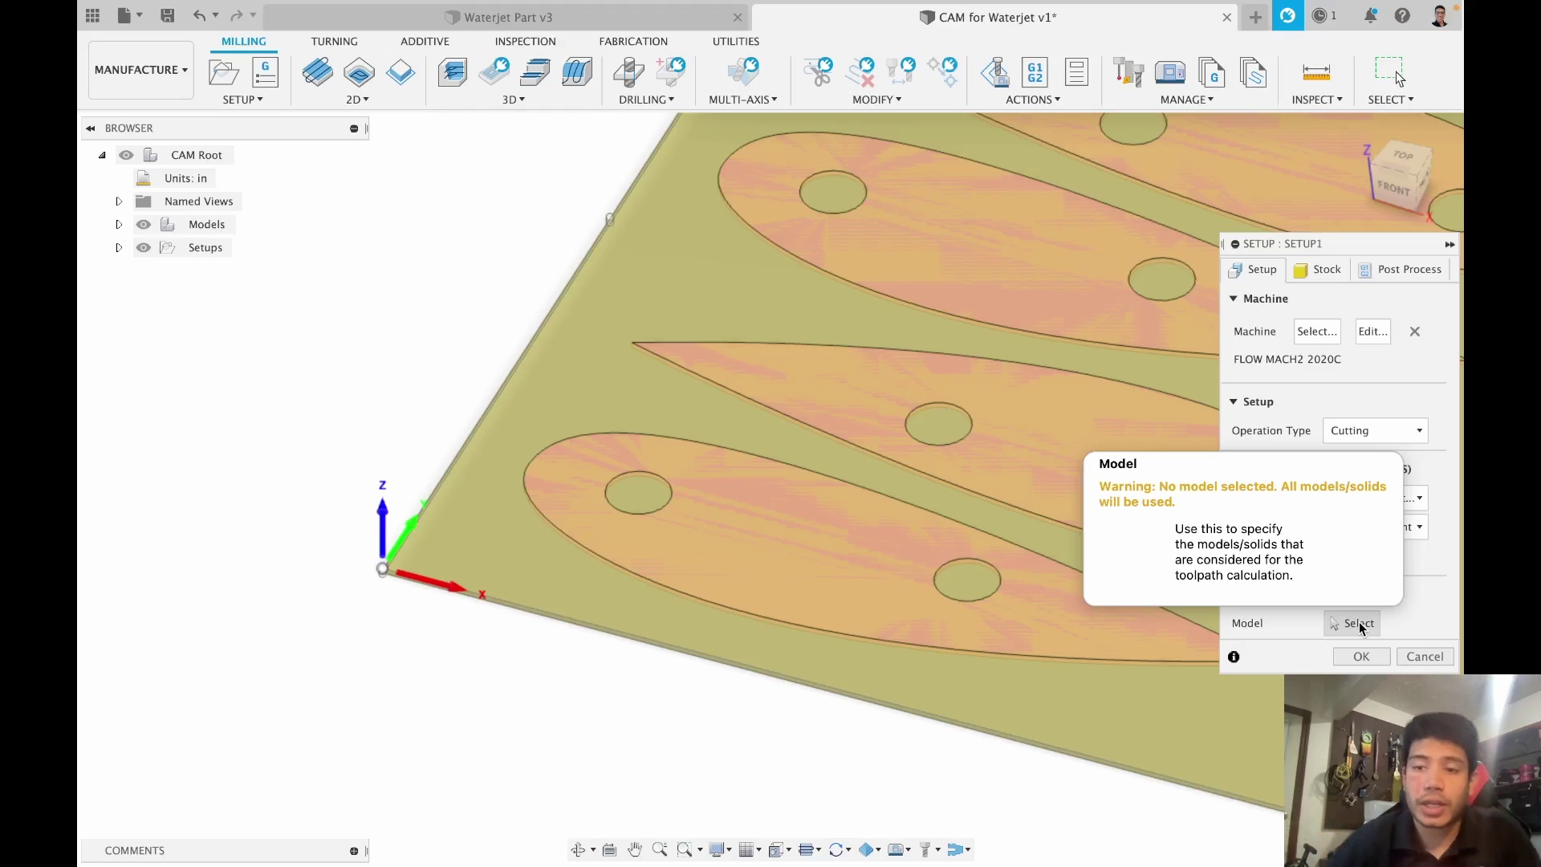
Step: Select Waterjet Part v3:1 to v3:4 as Setup1's model and go to the Stock tab
left_click(1359, 624)
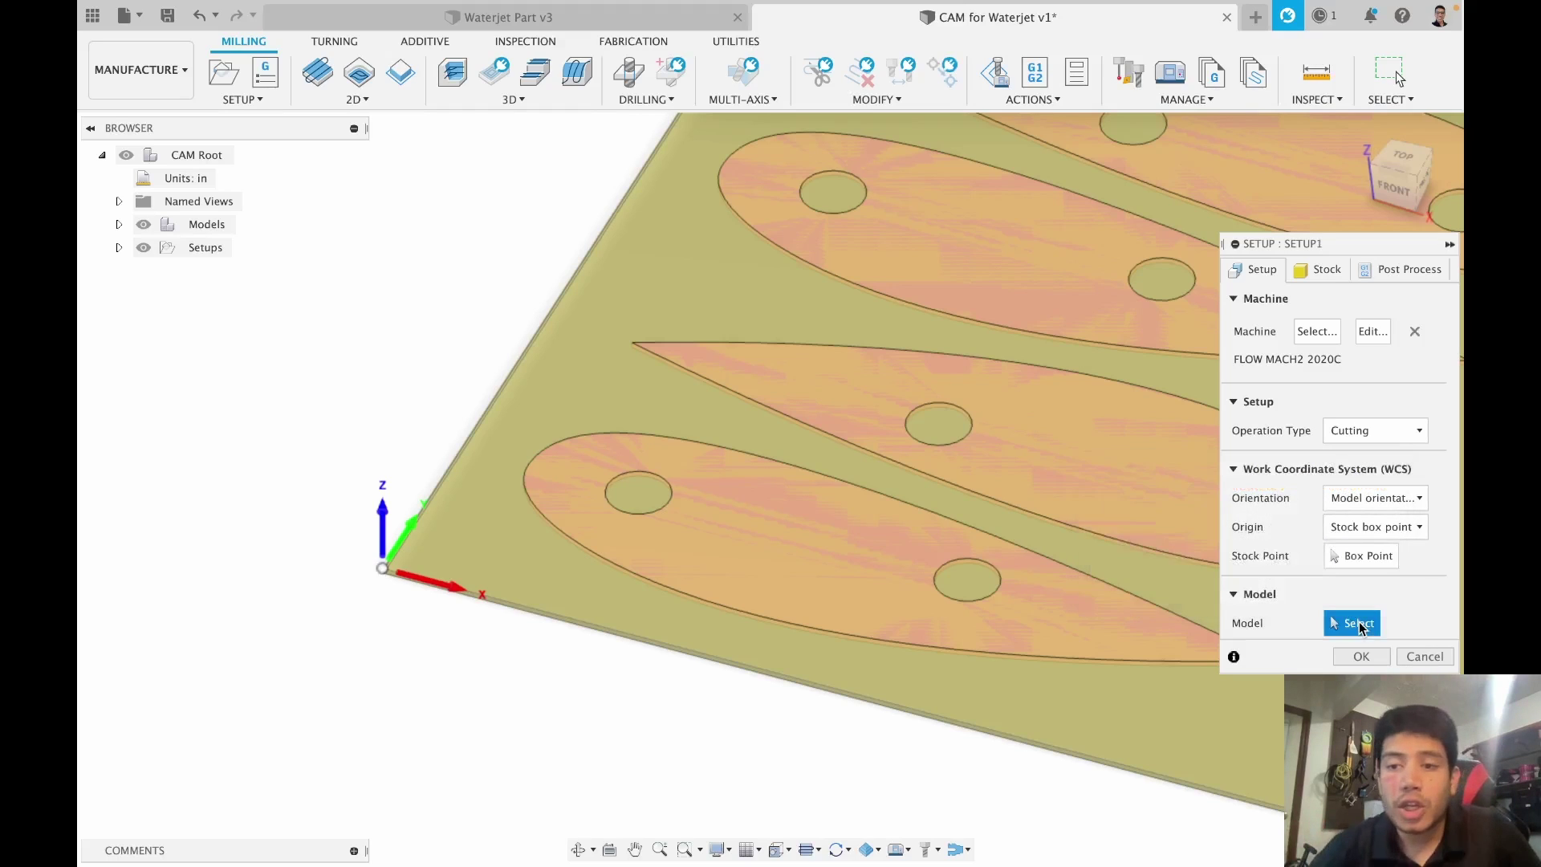
left_click(120, 225)
left_click(136, 248)
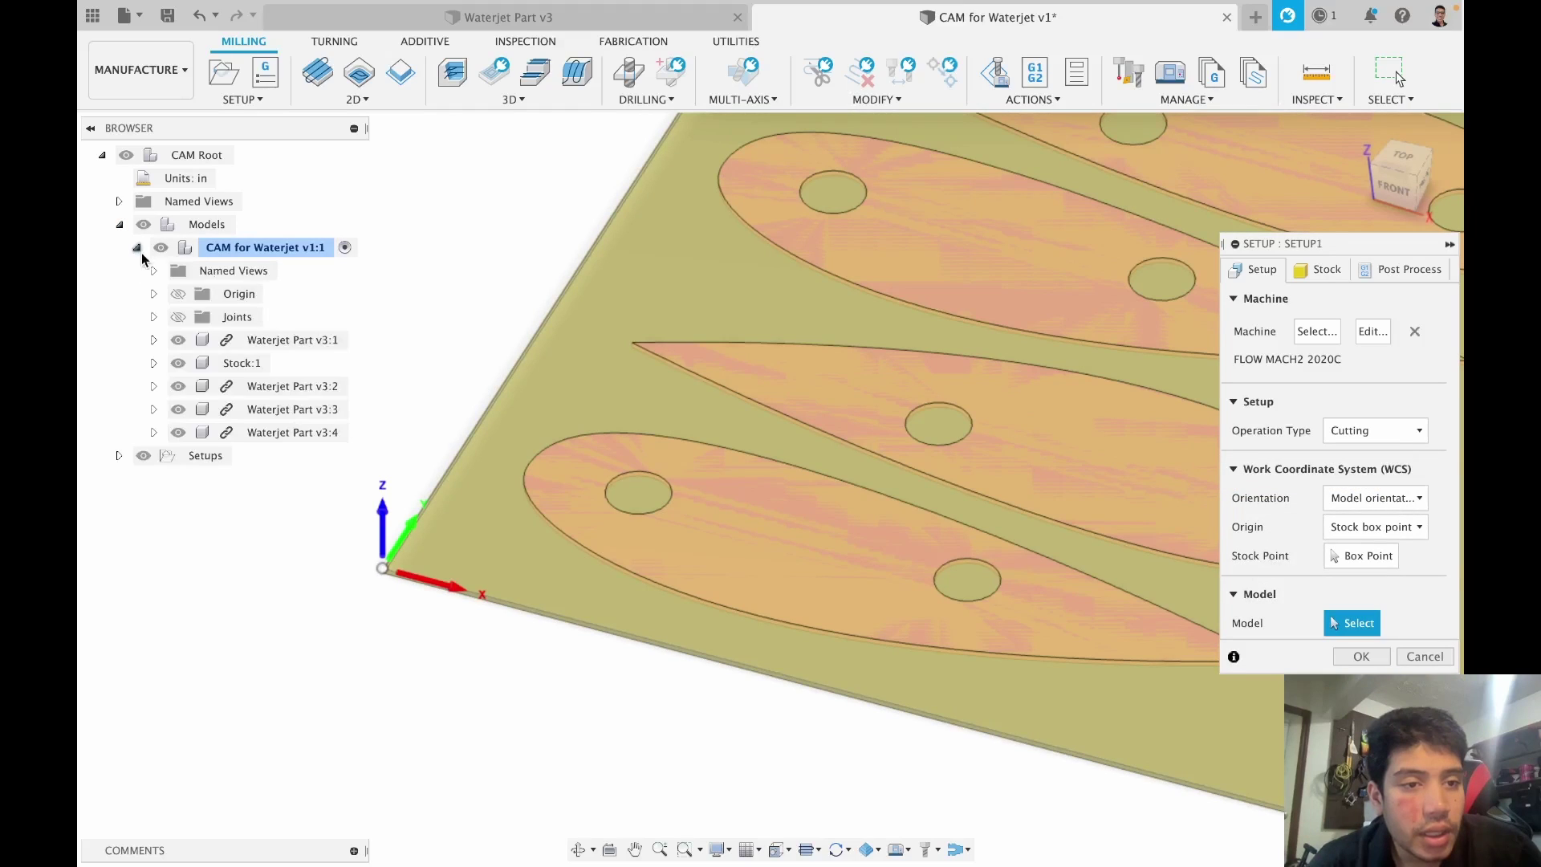
left_click(276, 342)
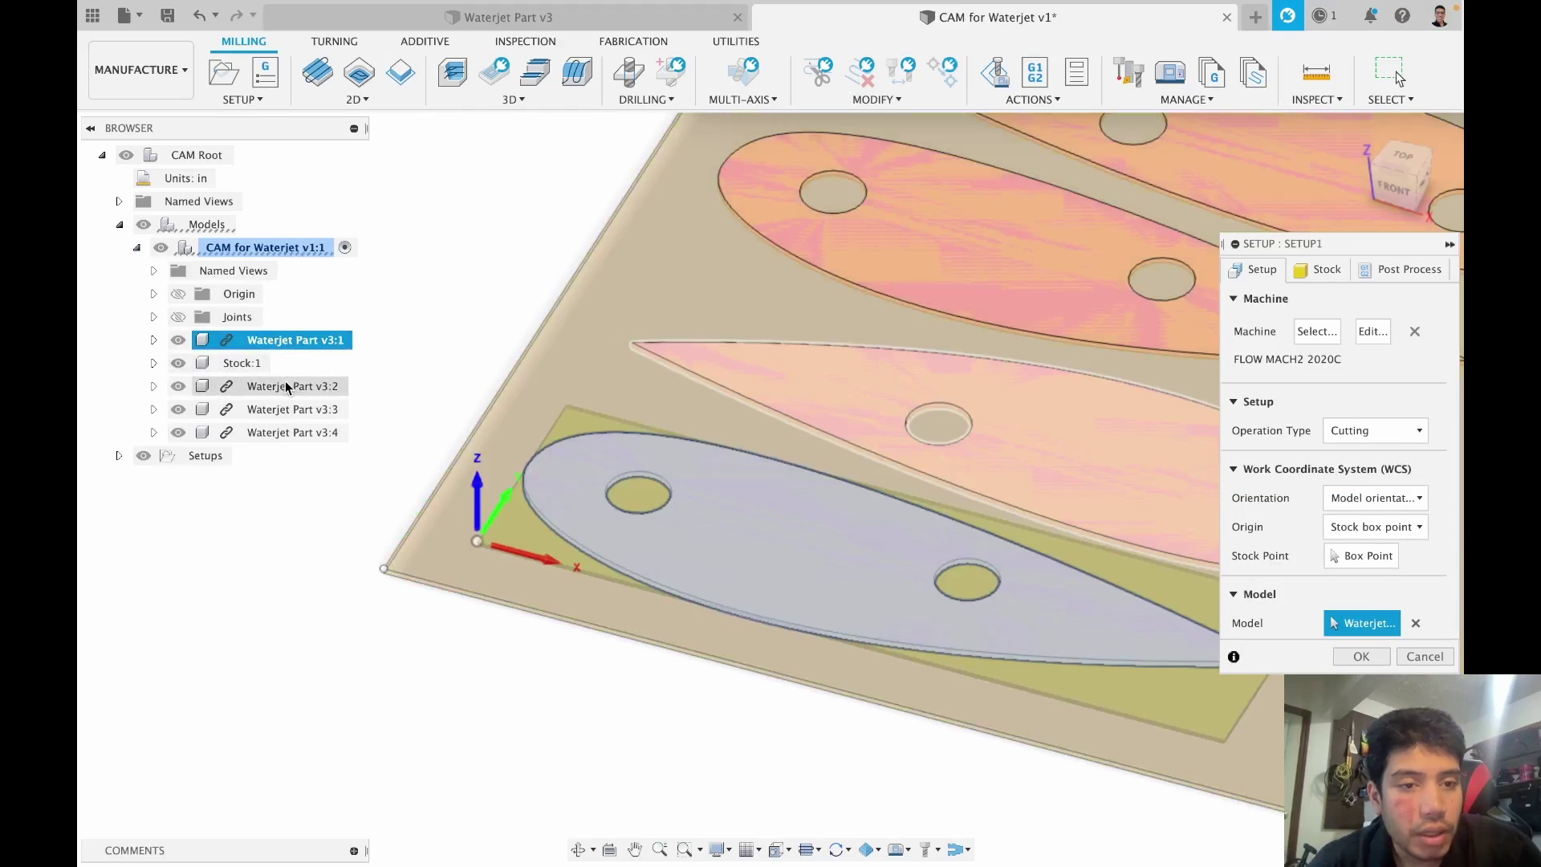
left_click(286, 386)
left_click(289, 410)
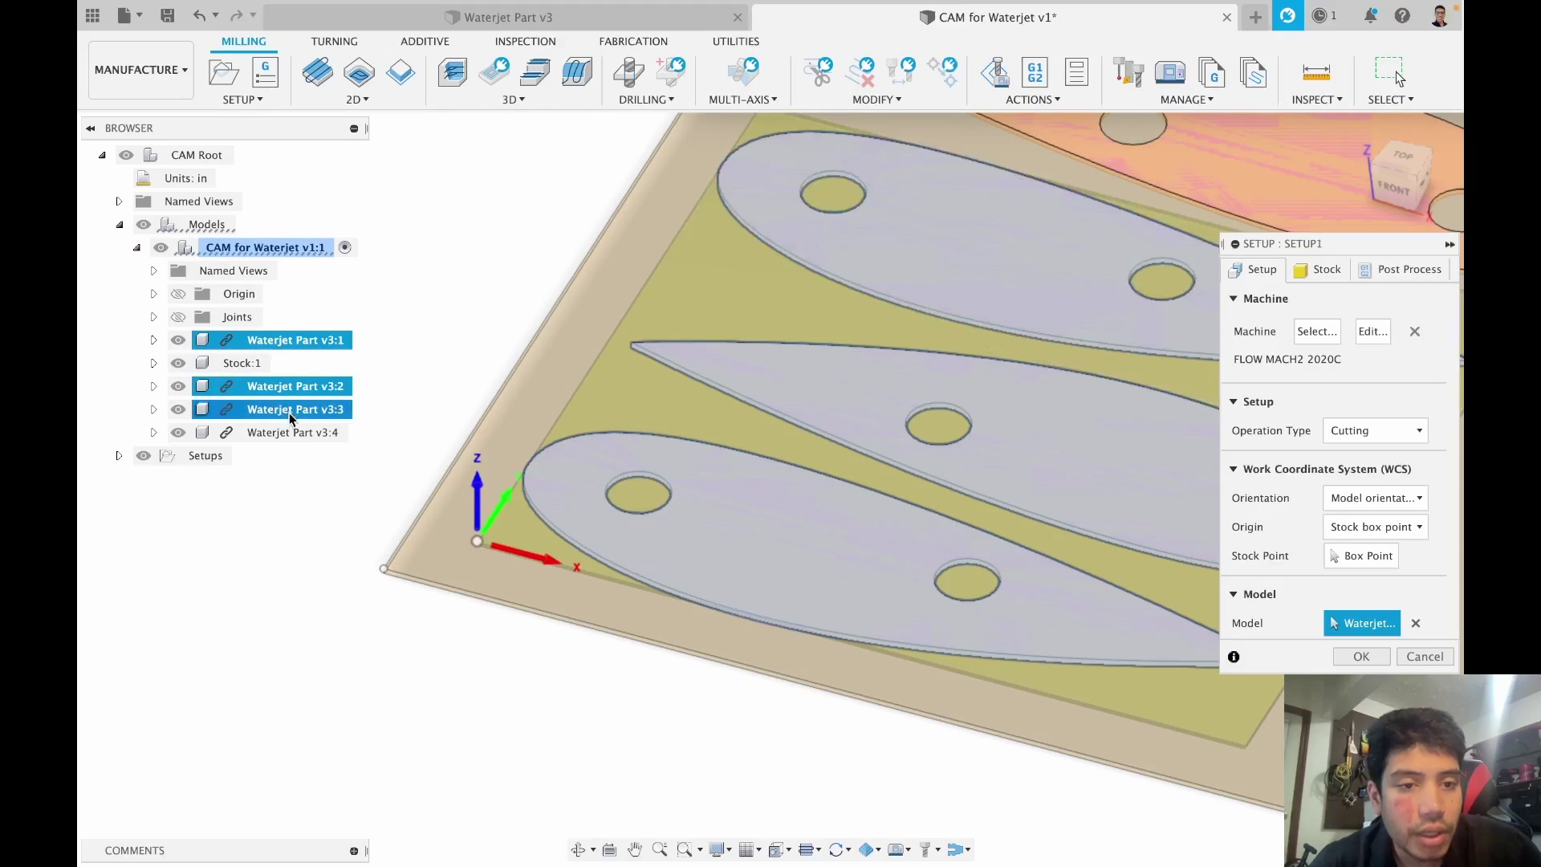
left_click(289, 432)
scroll(241, 576, "down", 5)
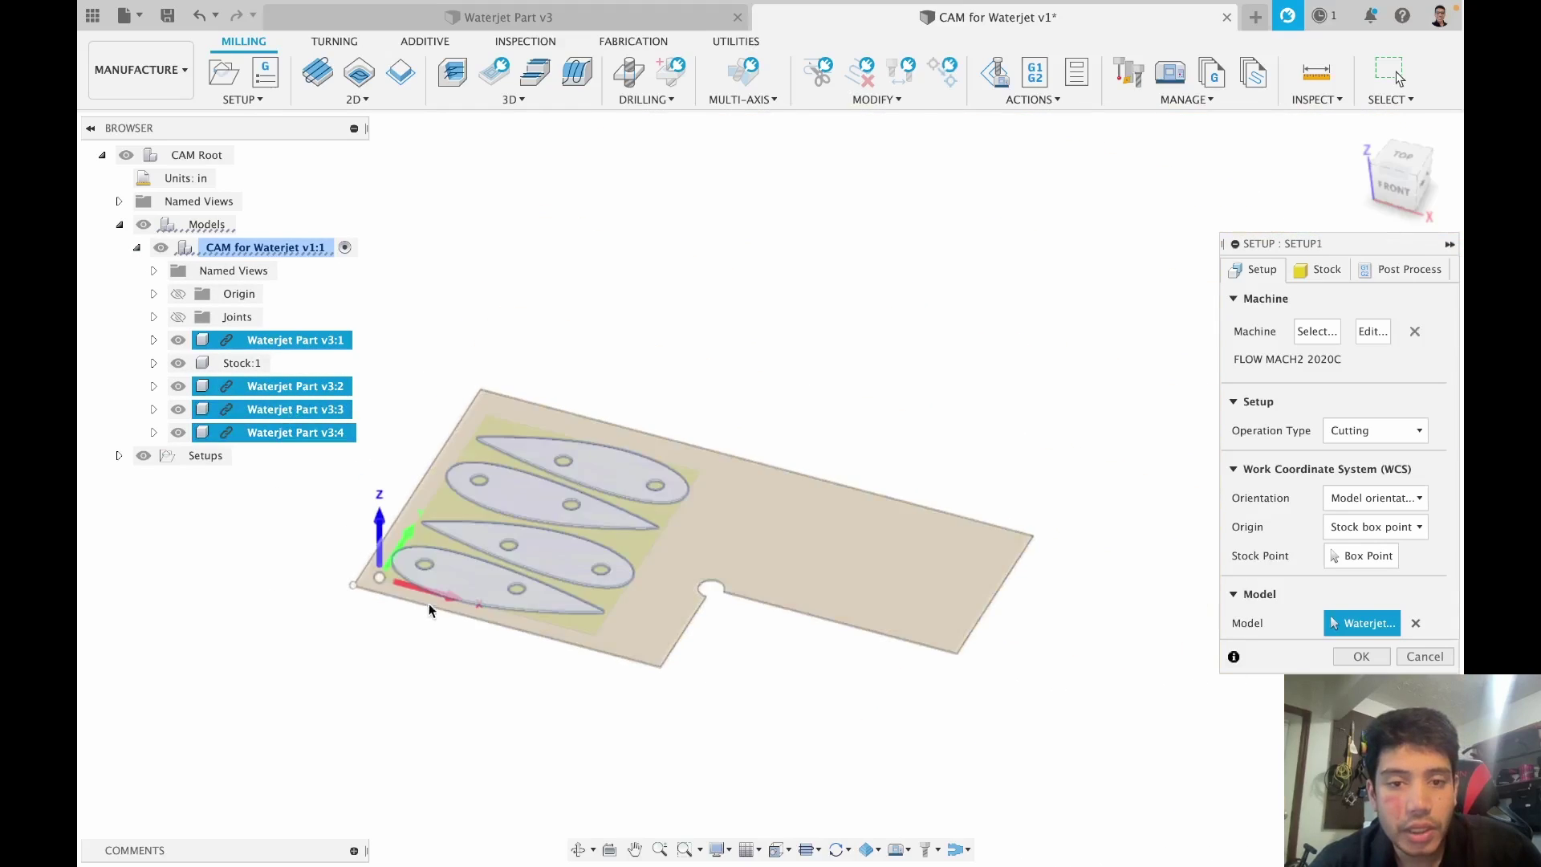
scroll(433, 586, "up", 3)
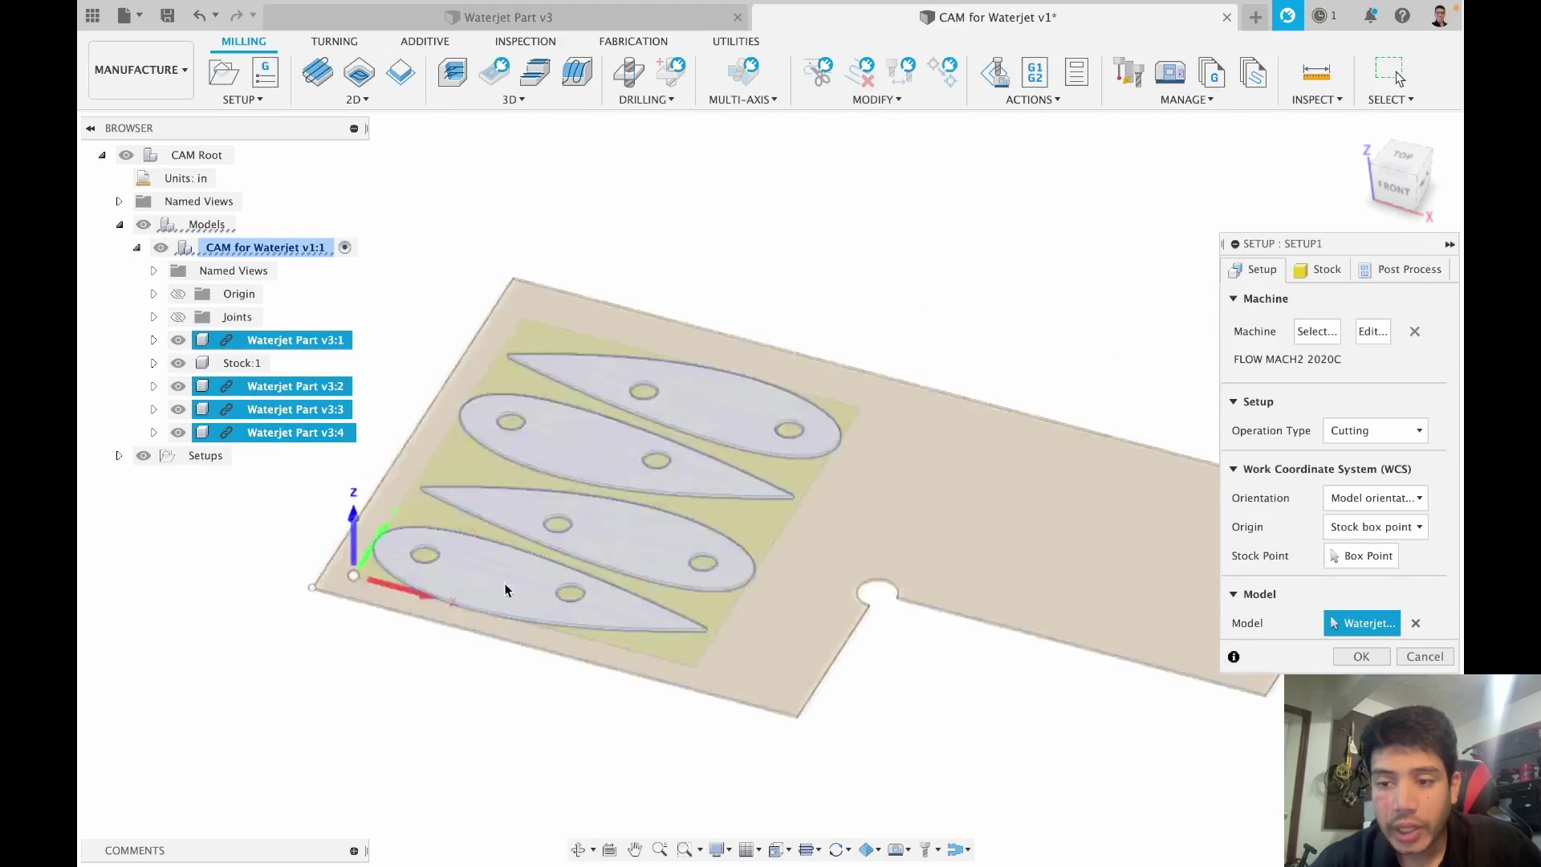
left_click(1323, 271)
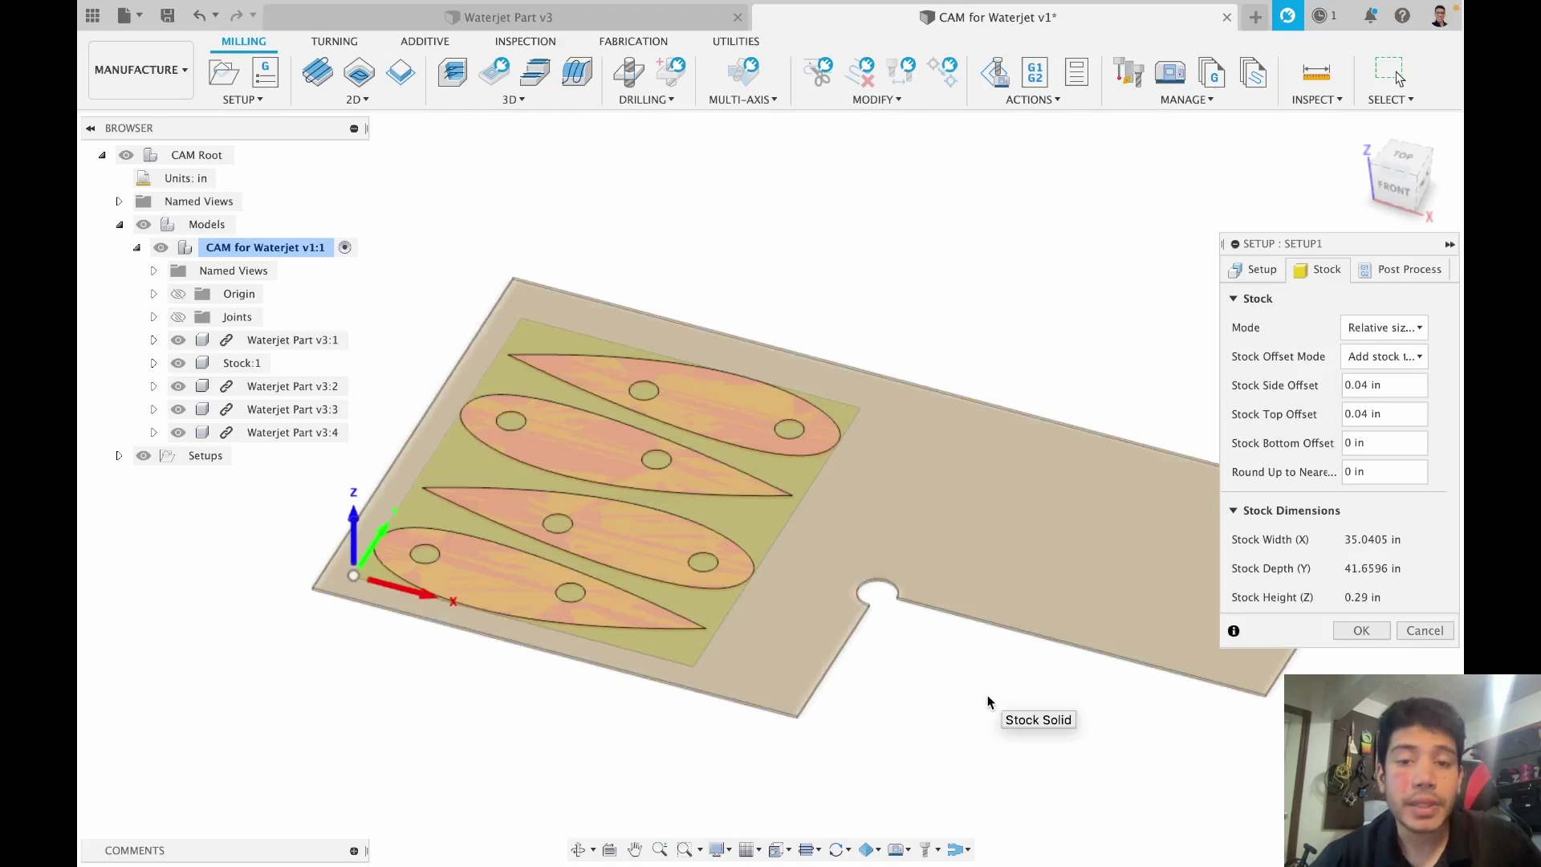
Step: Set Stock Mode to From solid using Stock:1, giving a 90 × 50 × 0.25 in plate
left_click(1360, 335)
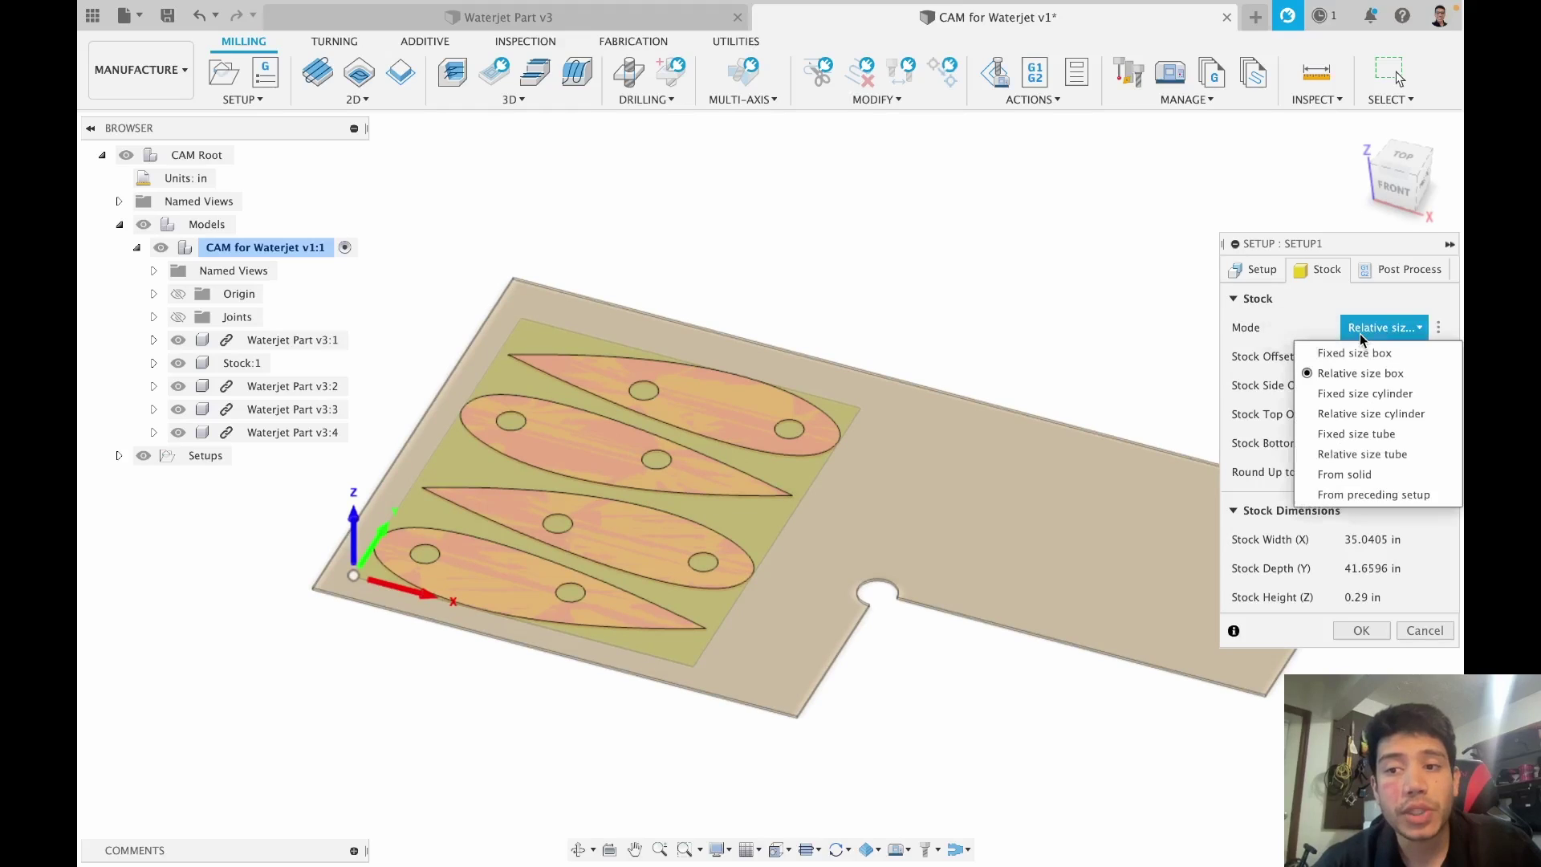
left_click(1386, 479)
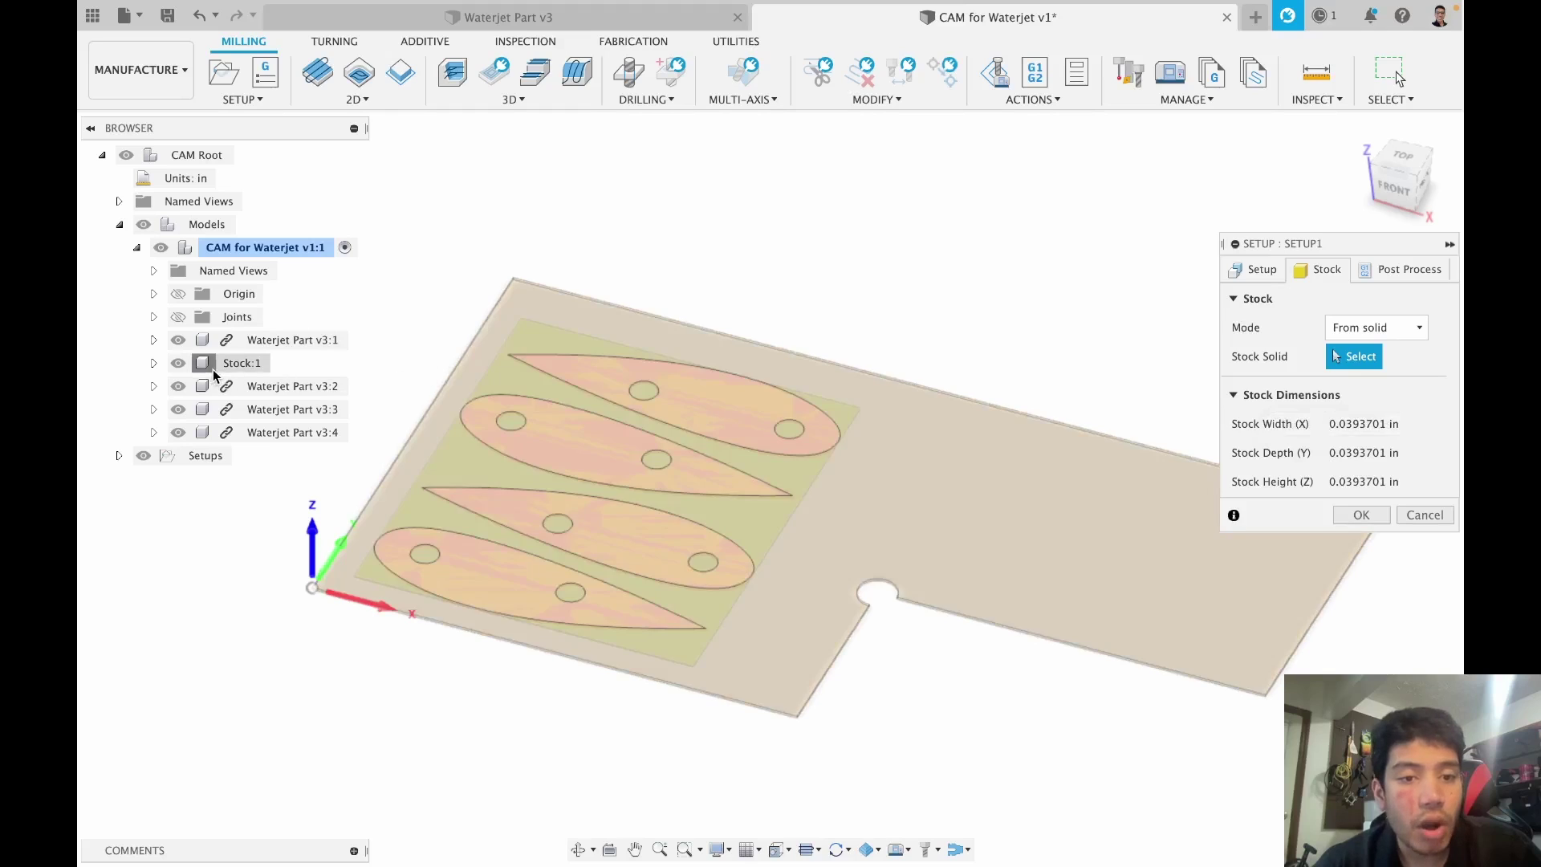
left_click(213, 367)
scroll(887, 474, "down", 5)
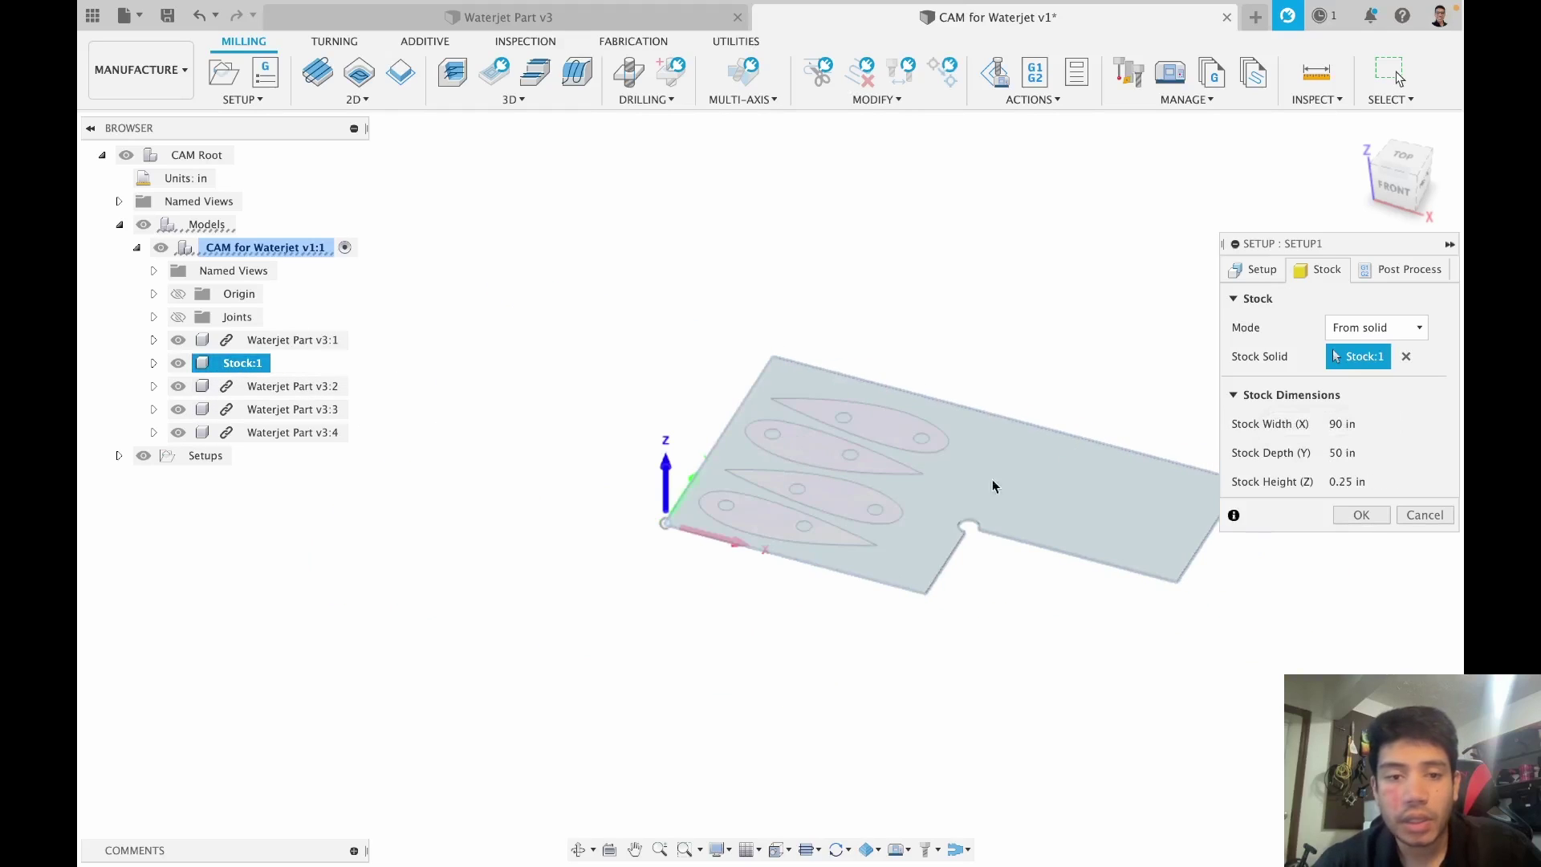
scroll(666, 523, "up", 8)
scroll(678, 522, "up", 6)
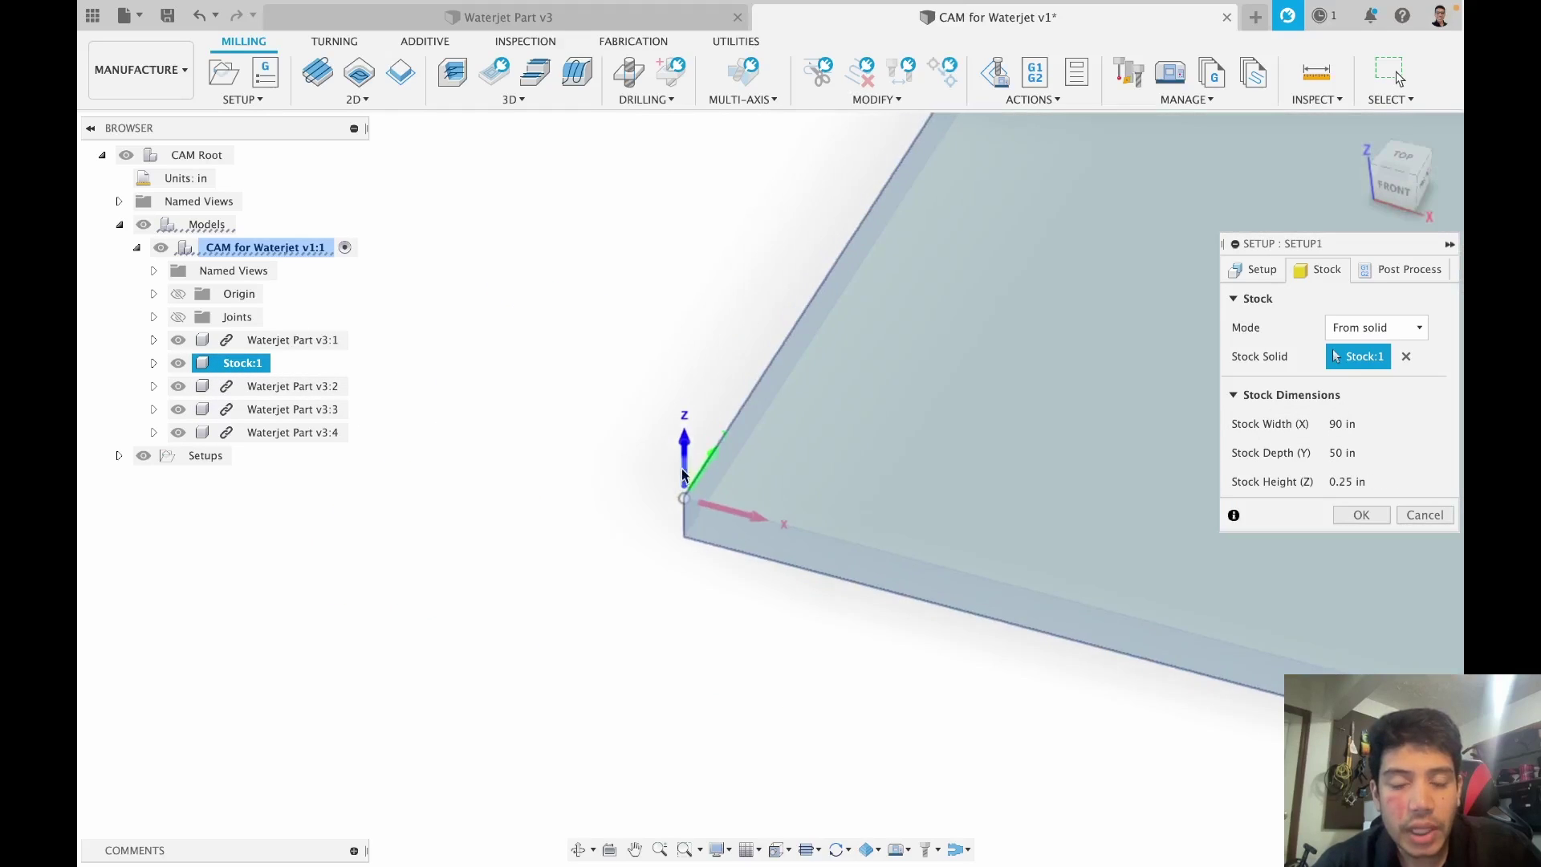
scroll(666, 510, "up", 2)
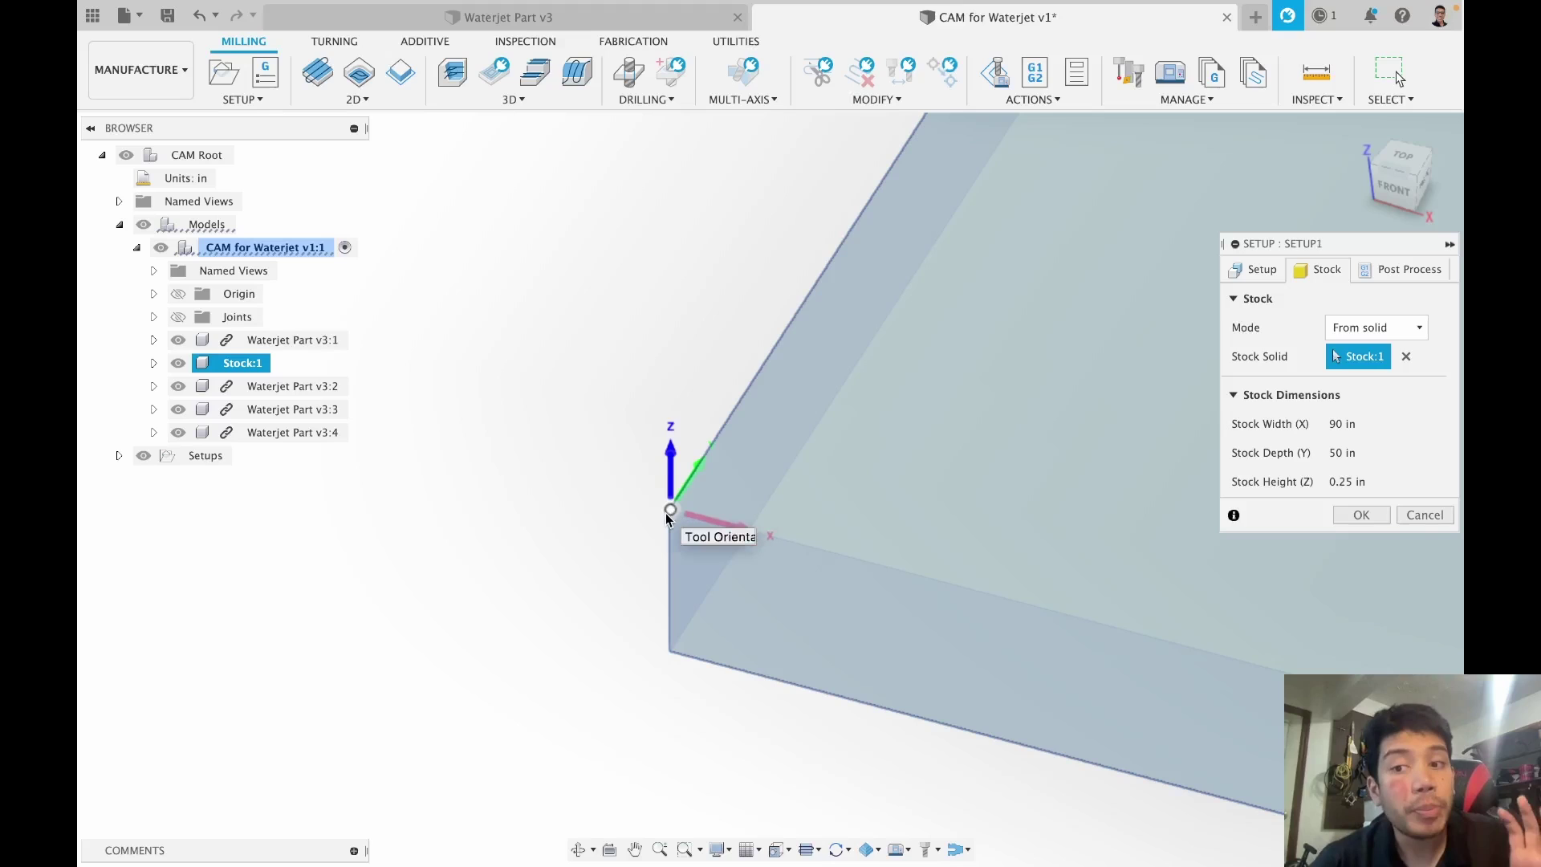
scroll(666, 514, "down", 5)
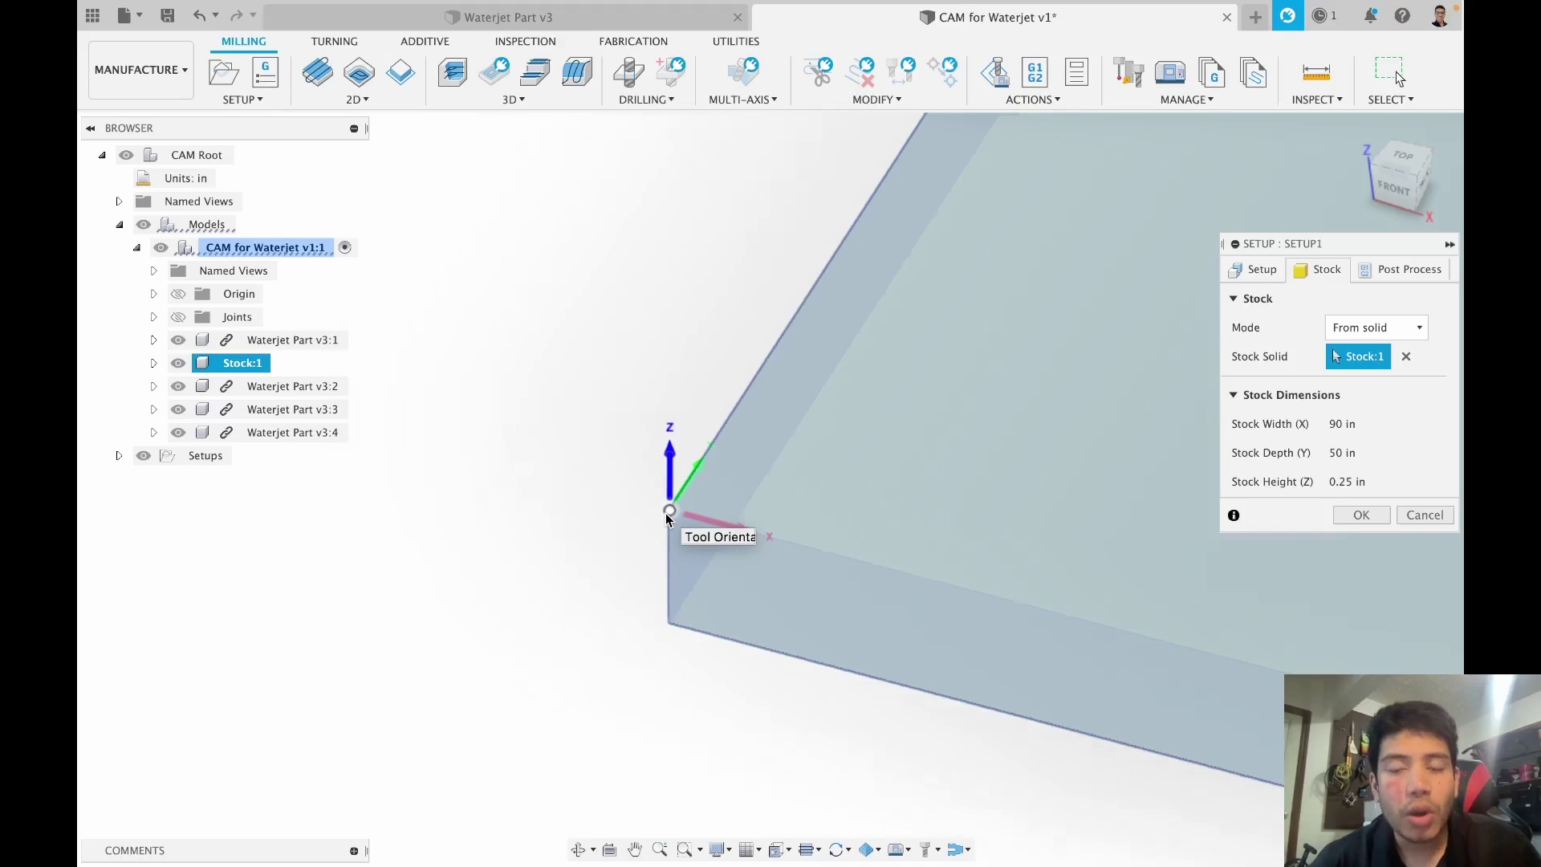
scroll(664, 513, "down", 3)
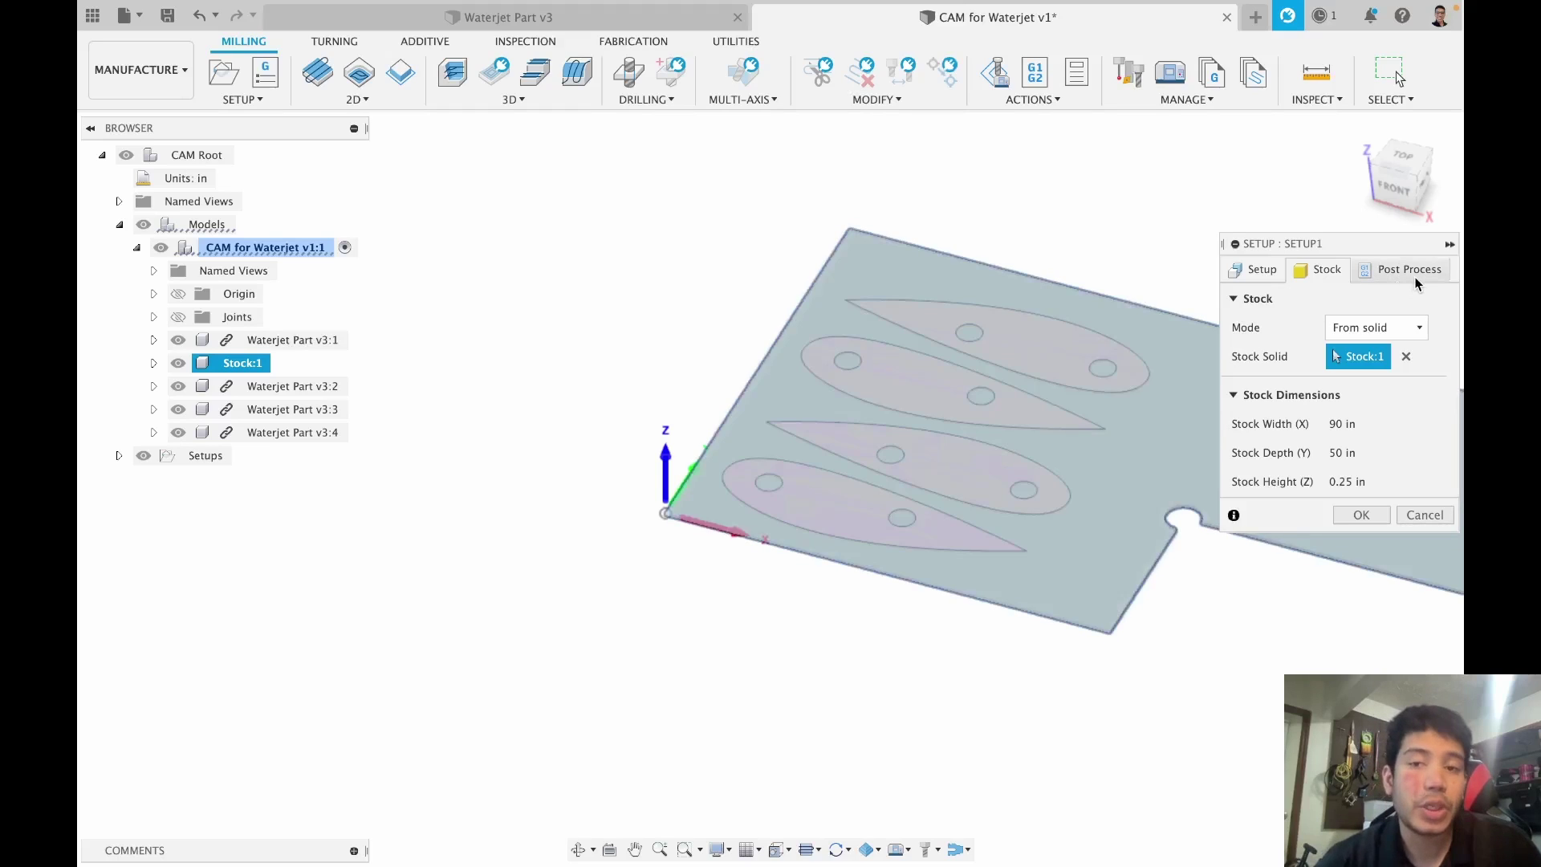
Step: Show Setup1's Post Process settings and select program number 1001 for replacement
left_click(1375, 268)
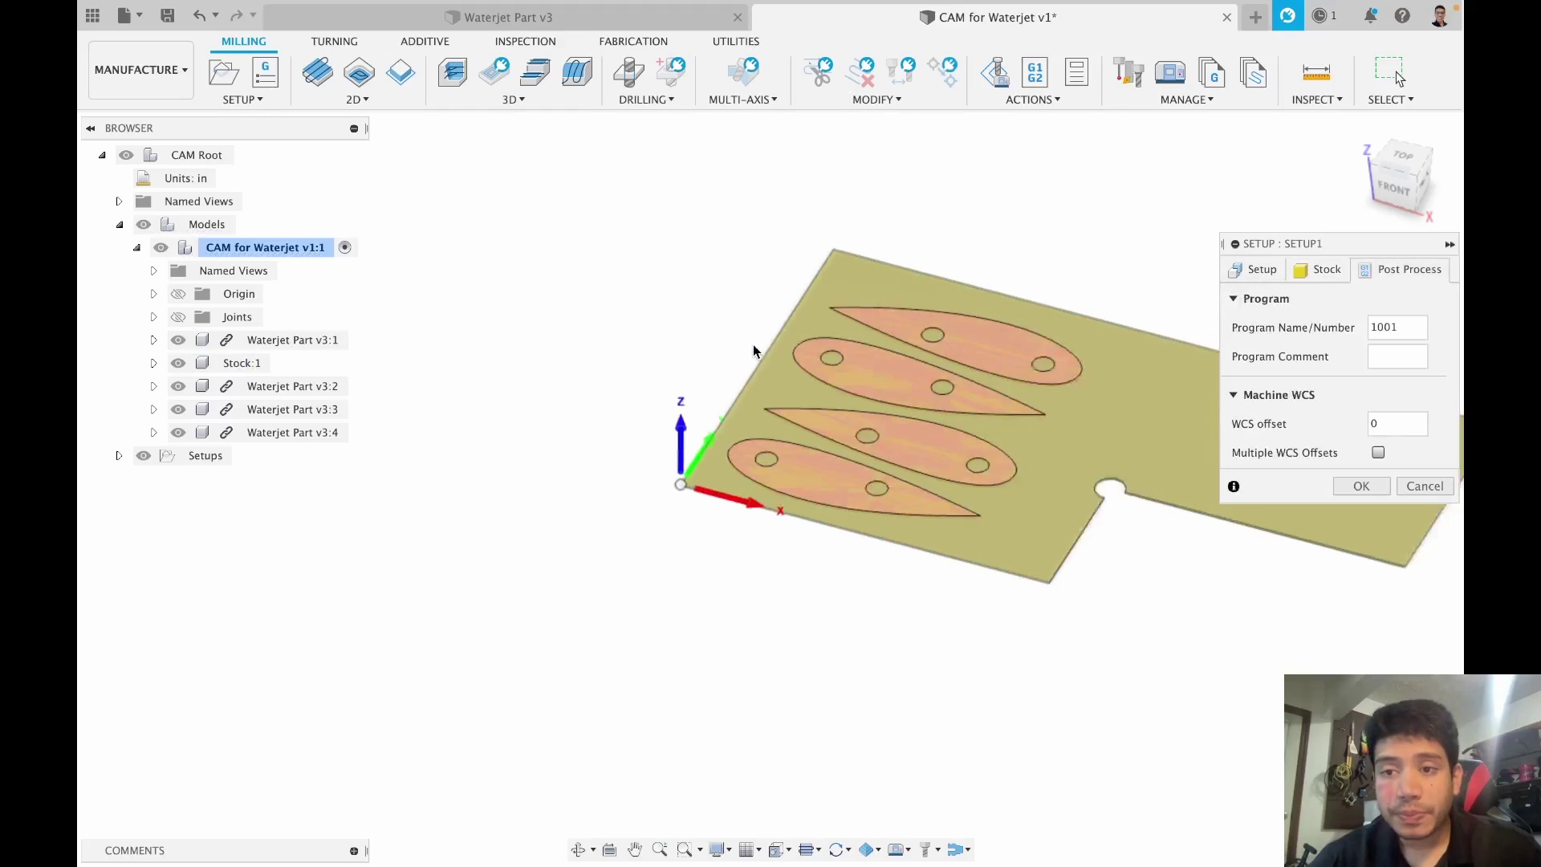
scroll(755, 351, "down", 2)
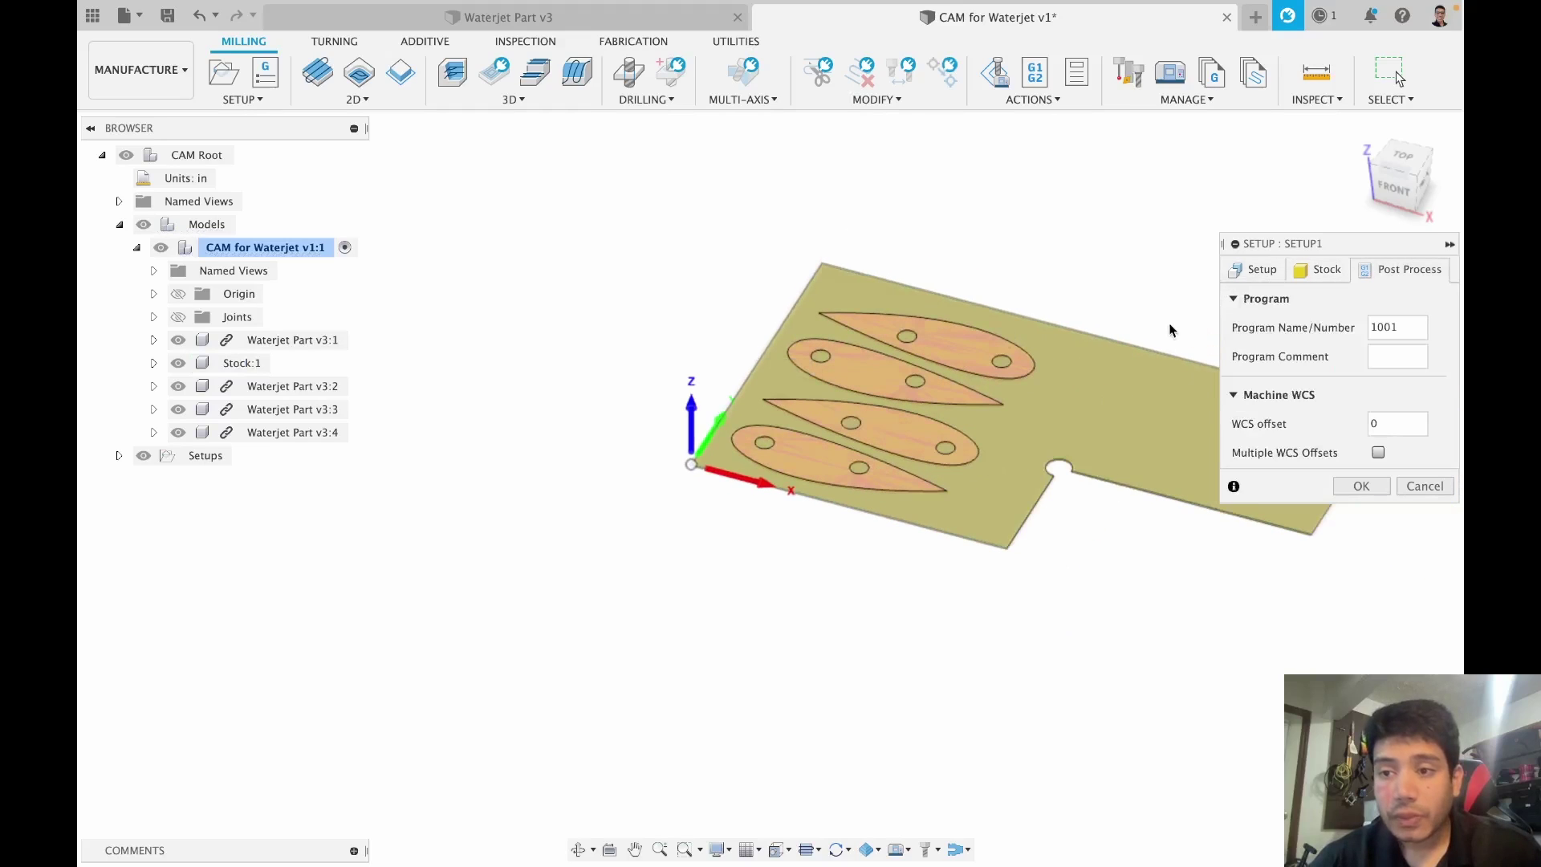
left_click(1404, 329)
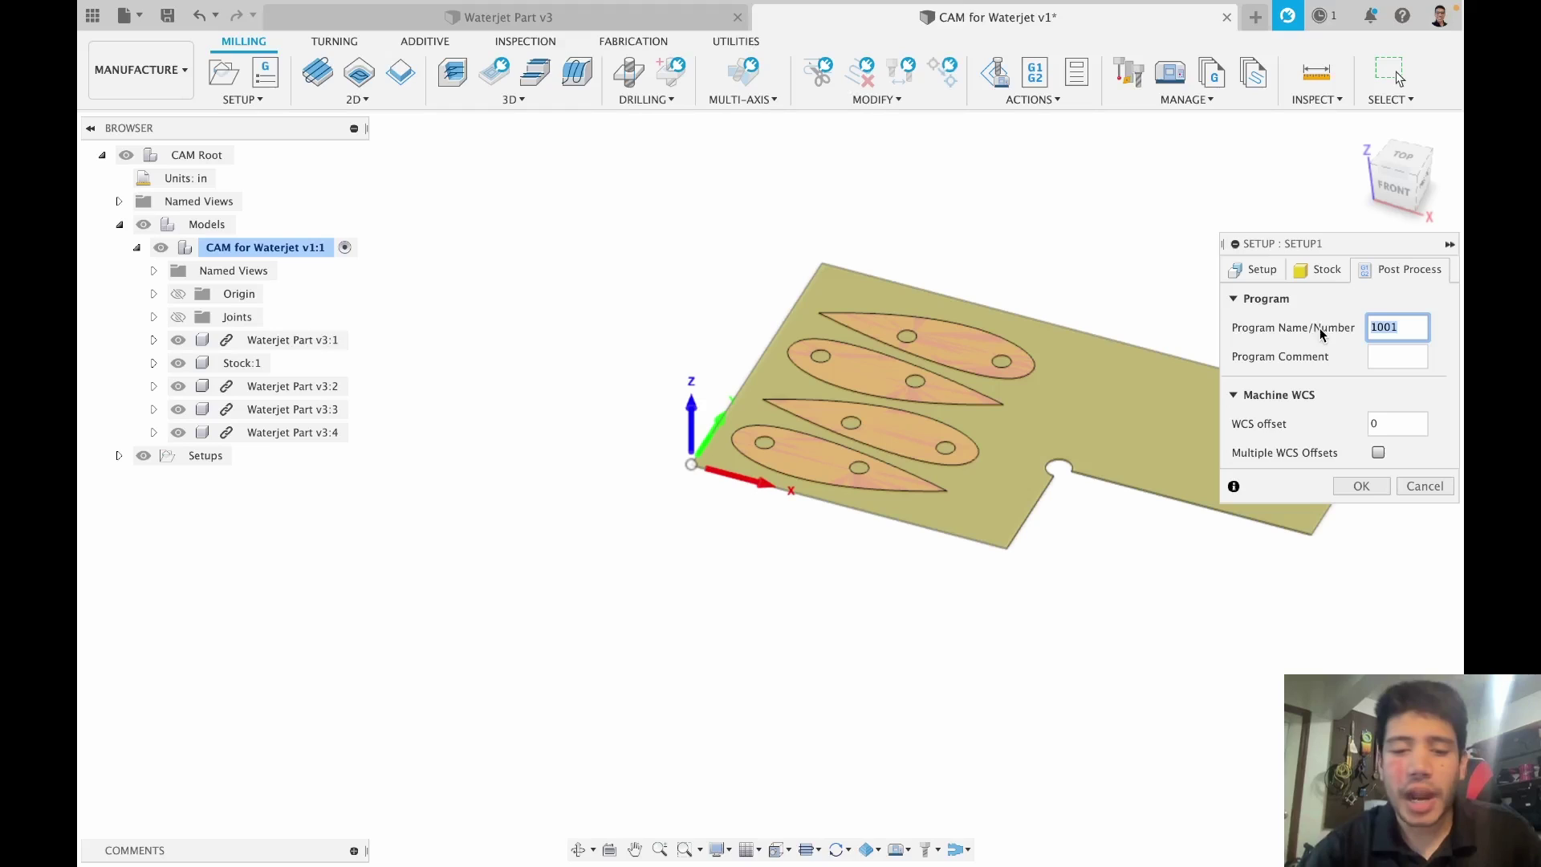
Step: Set the program number to 5501 and enter the program comment 'Proj_OS1_Ani_P'
type("5501")
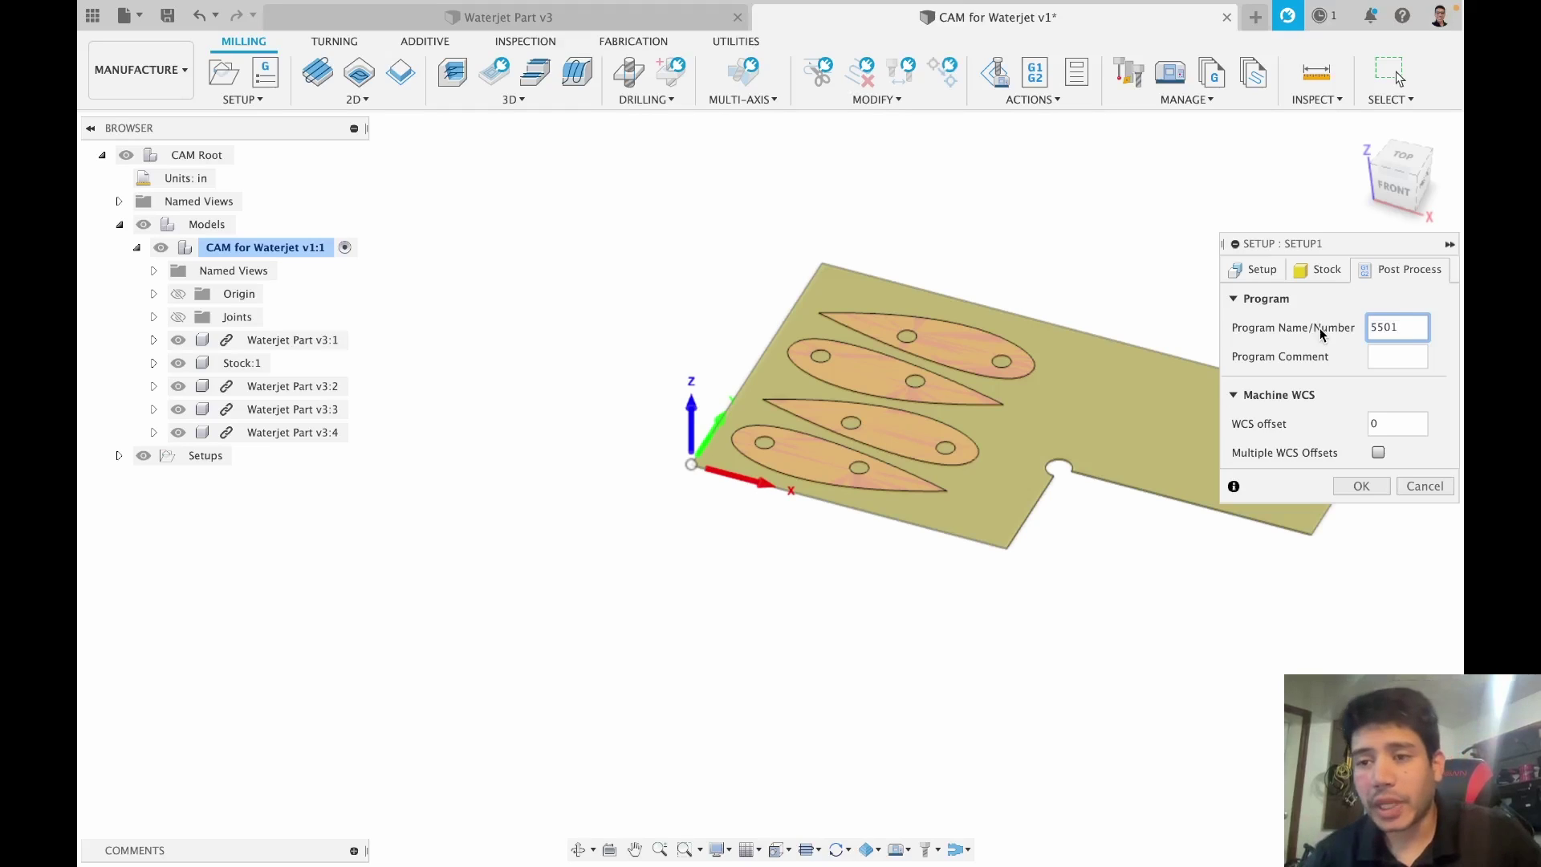
left_click(1405, 357)
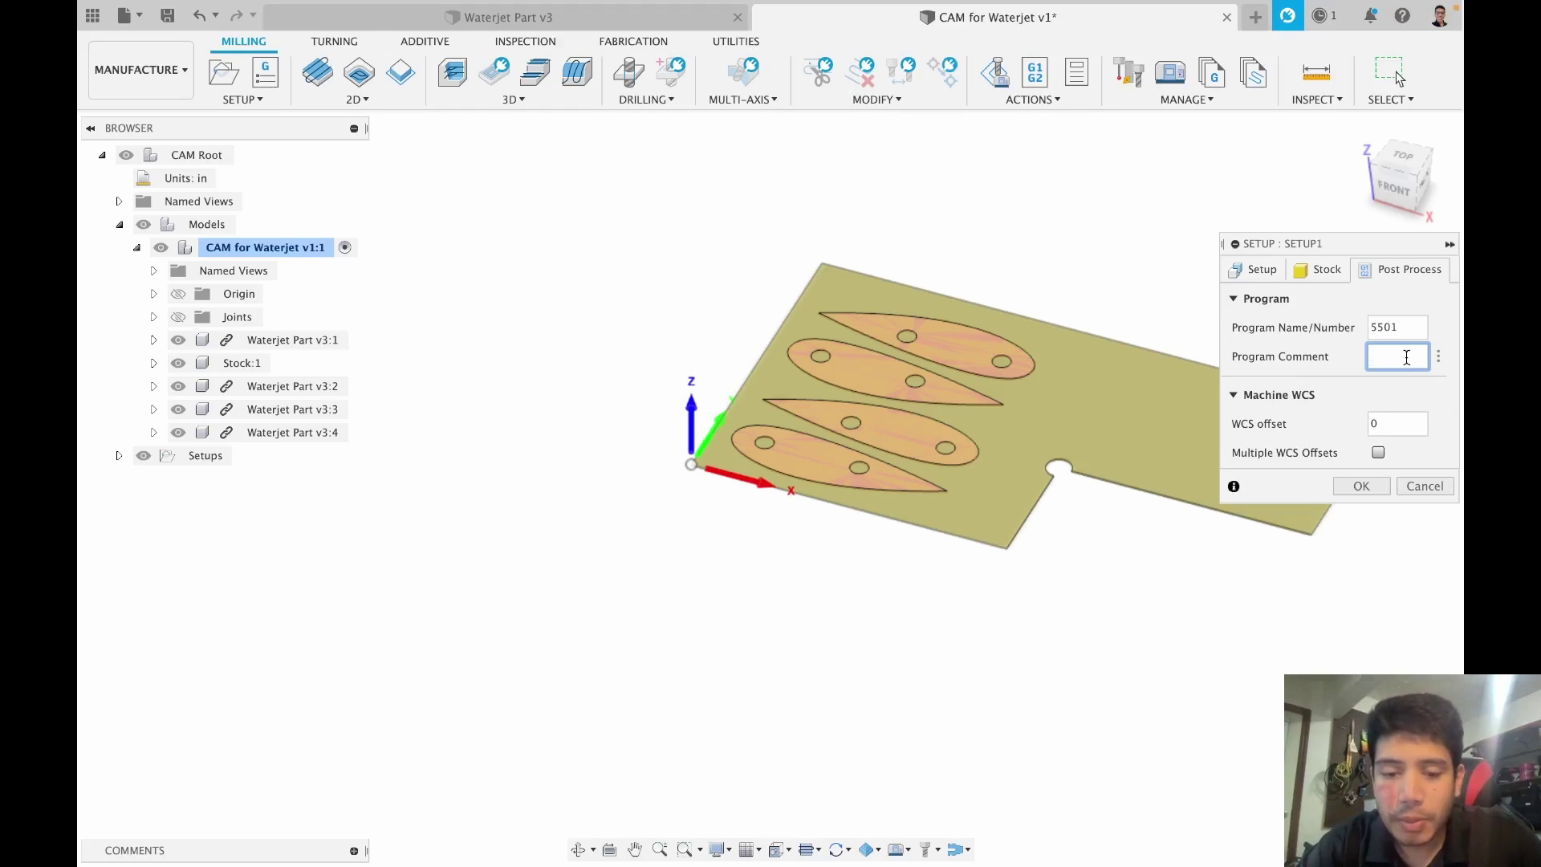
type("Prok")
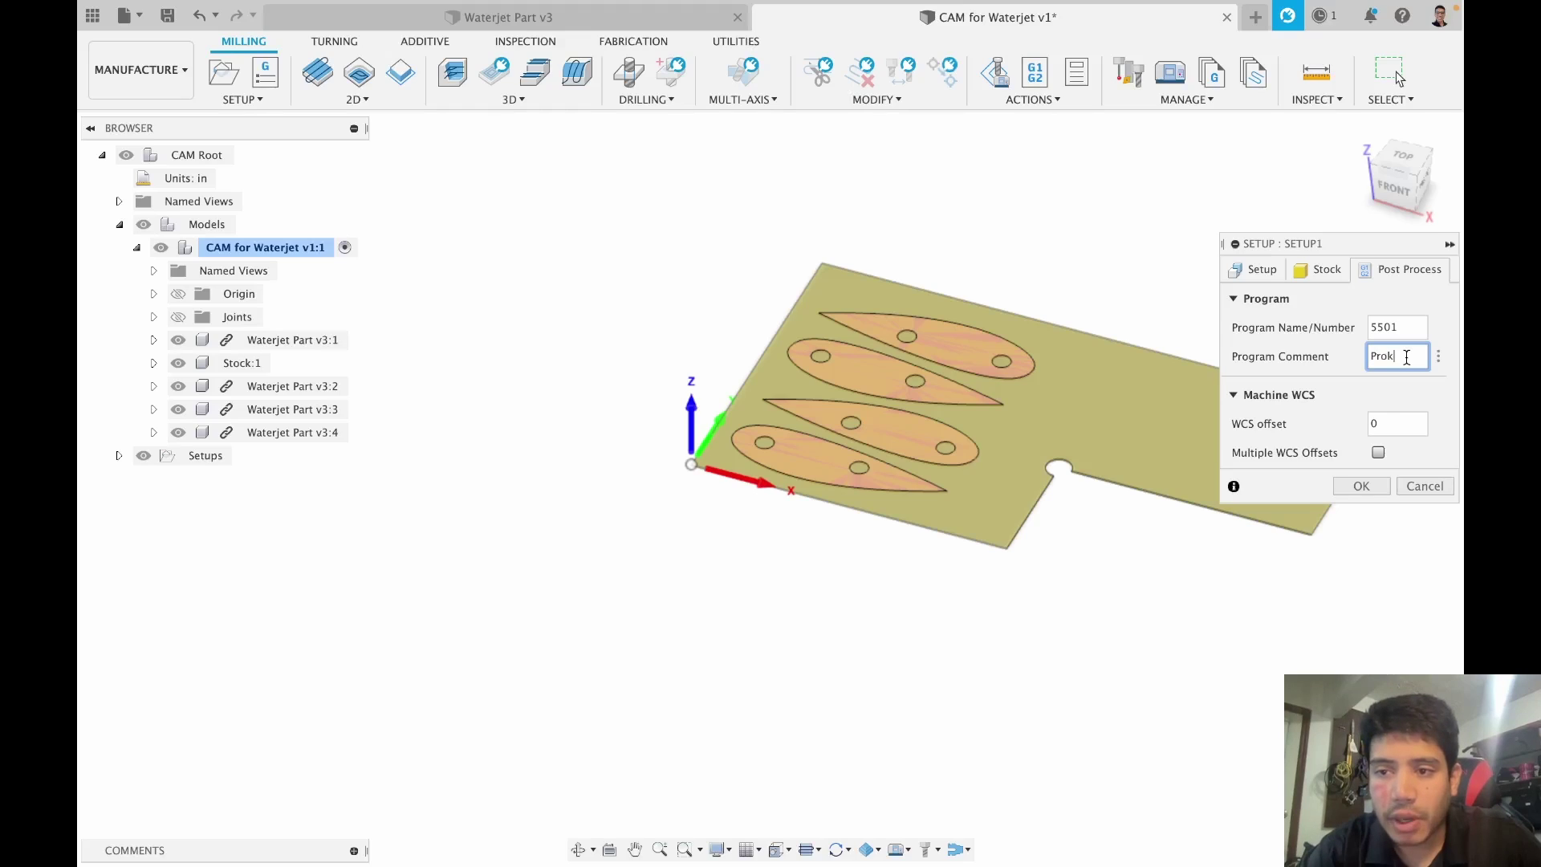
key("BackSpace")
type("j")
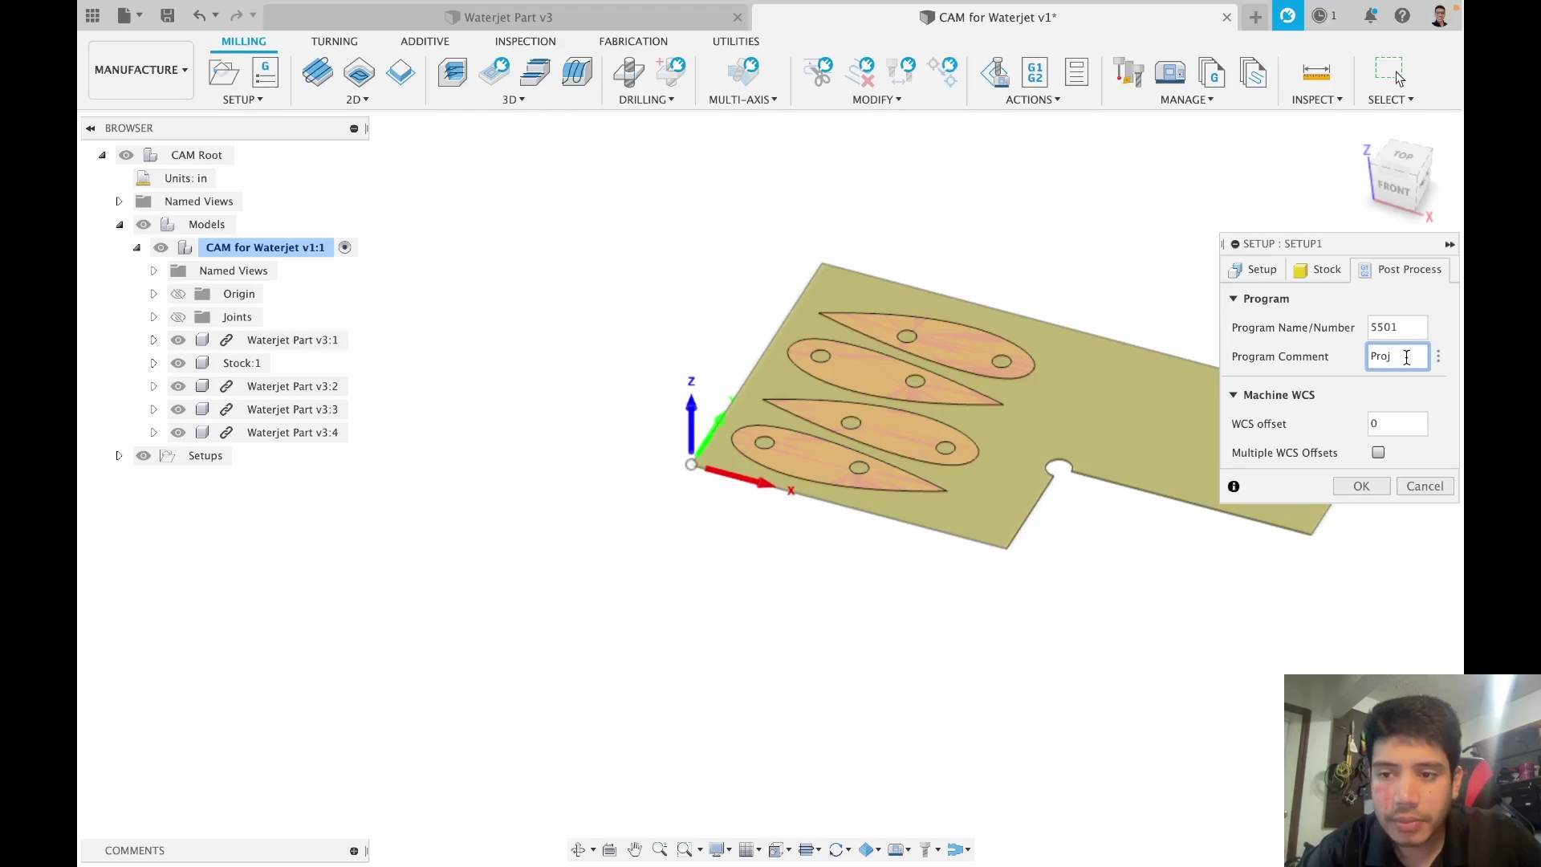
type("_O")
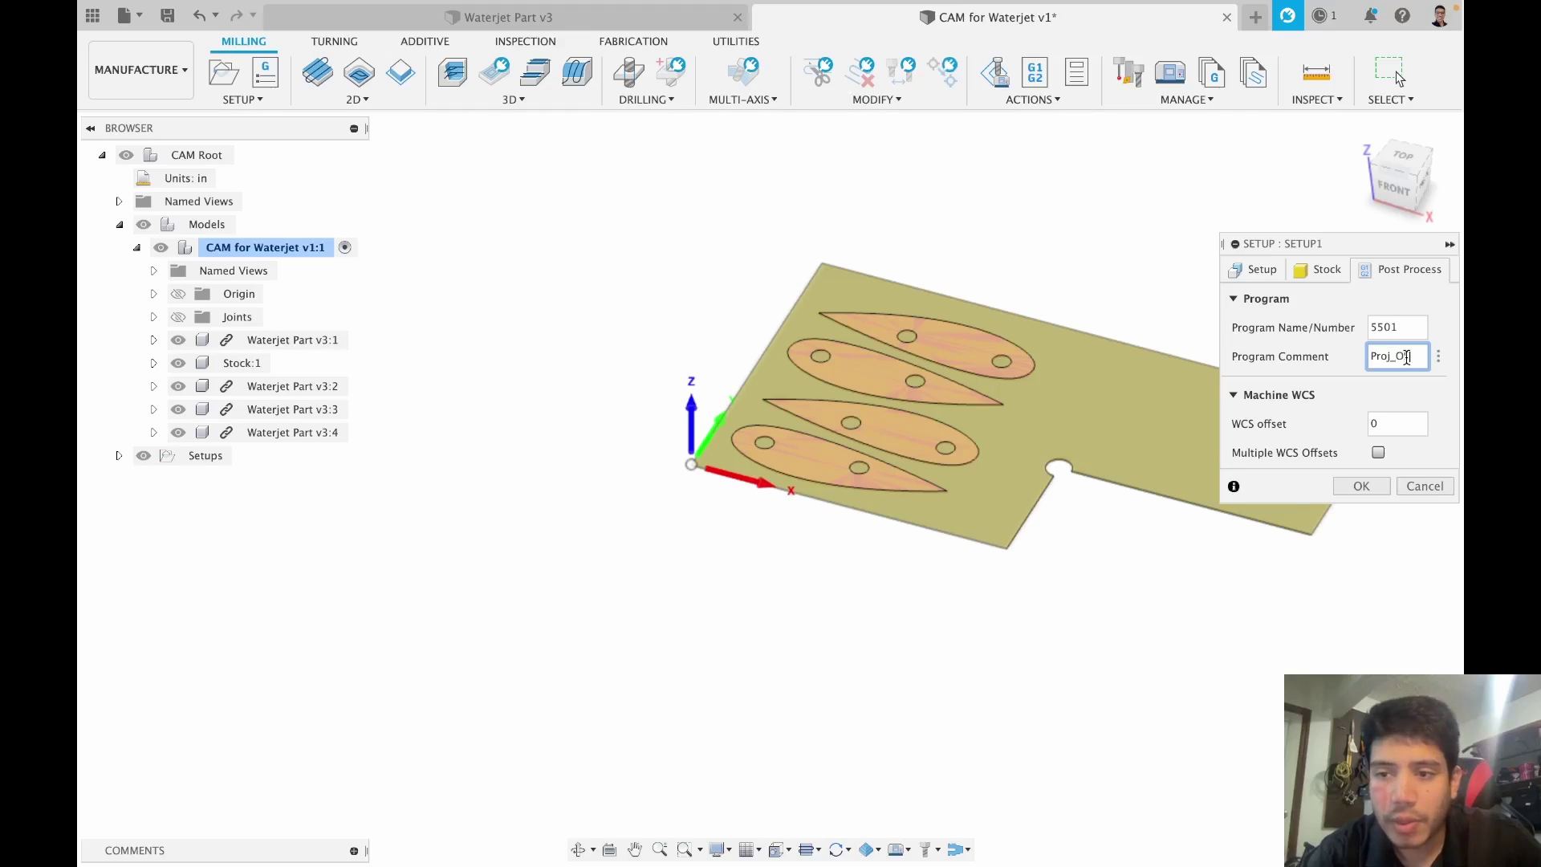
type("S1")
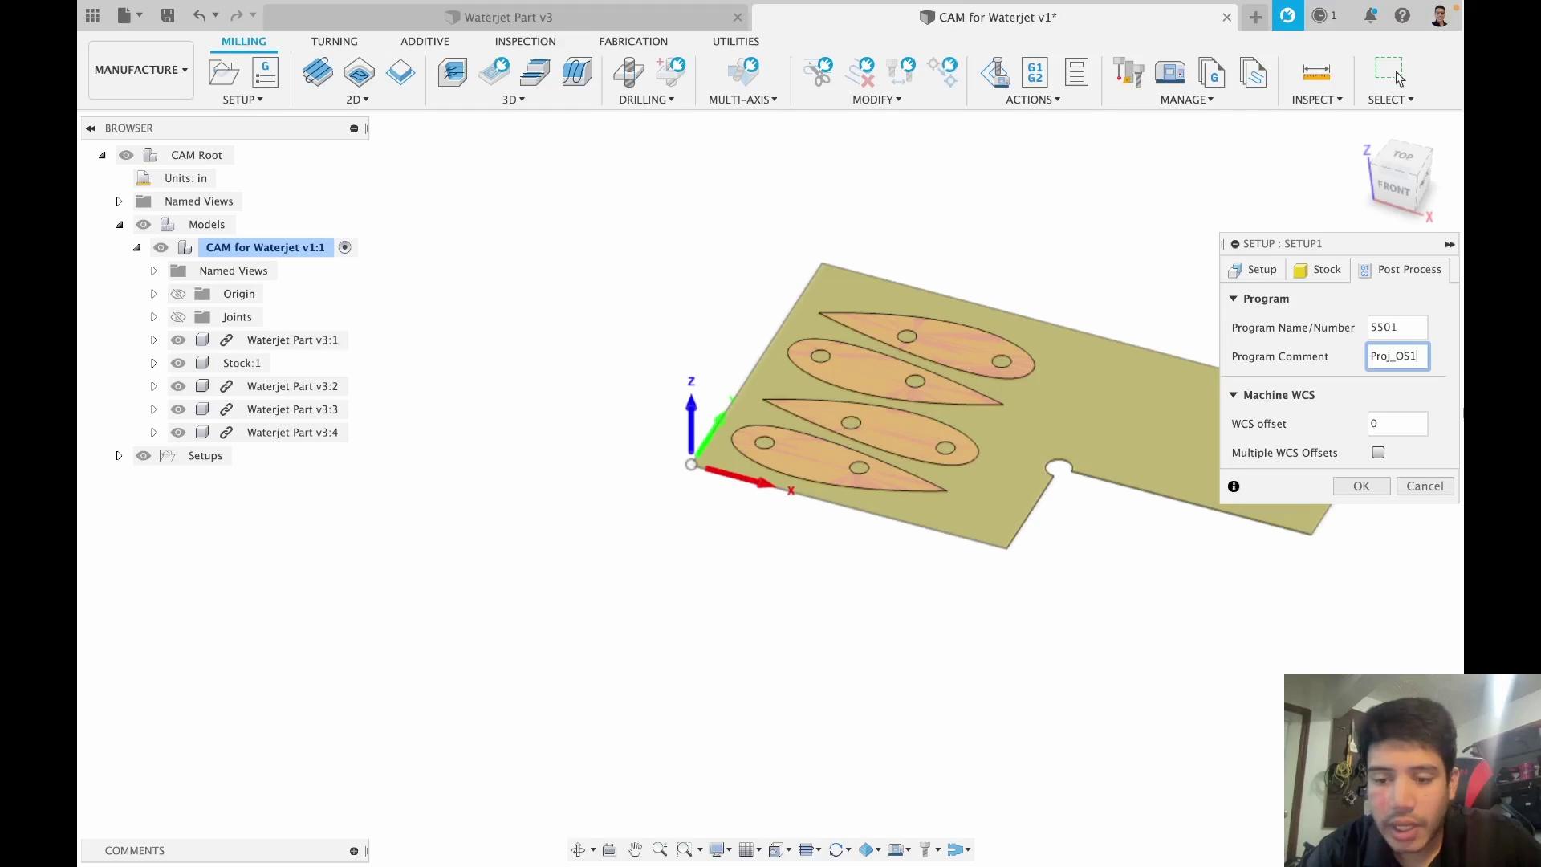
type("_Ani")
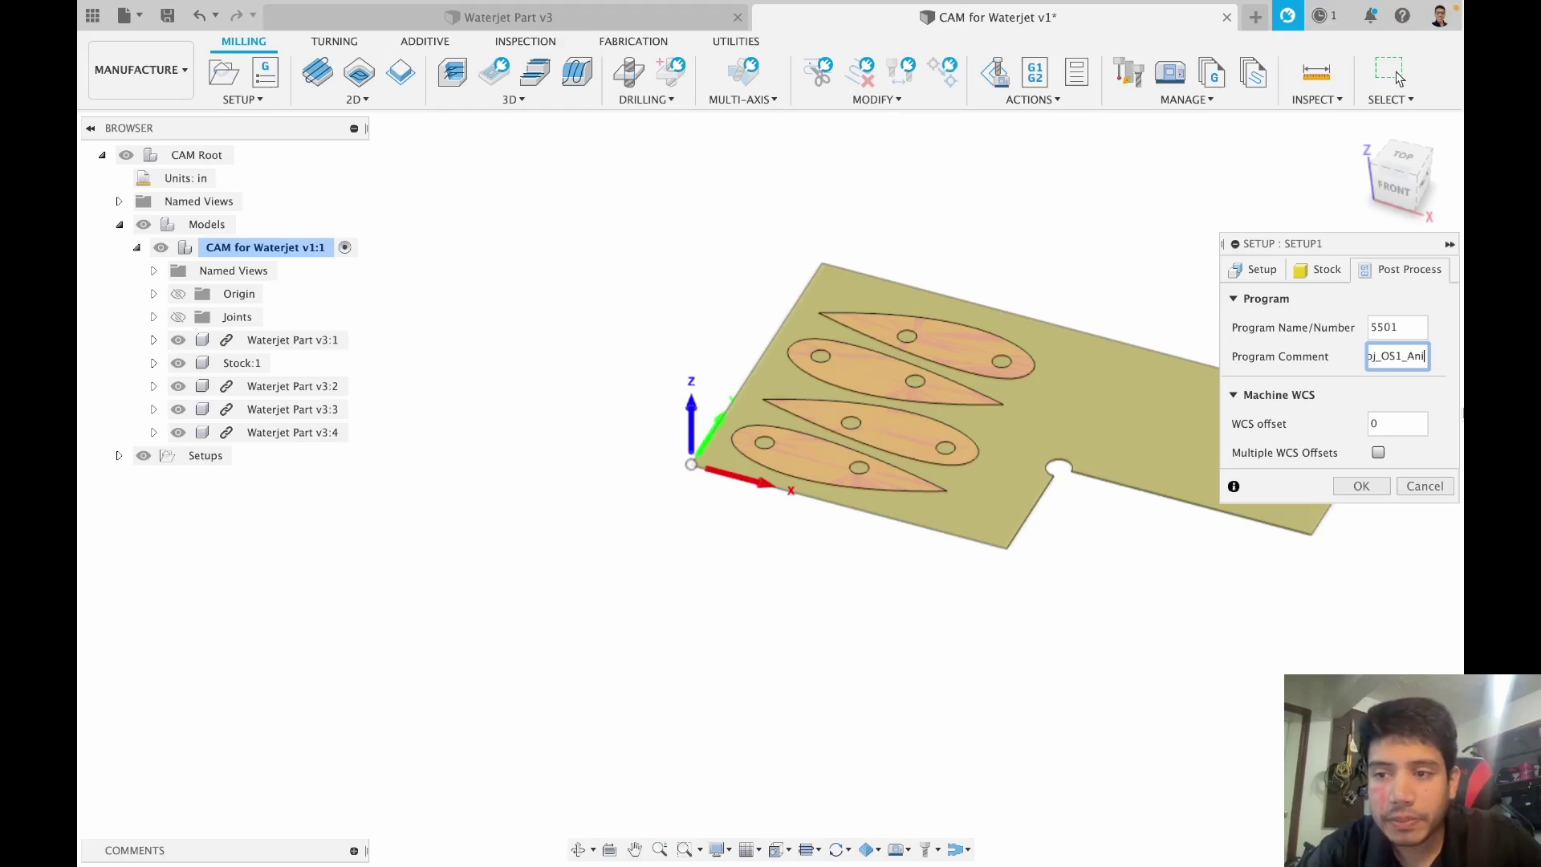
type("_P")
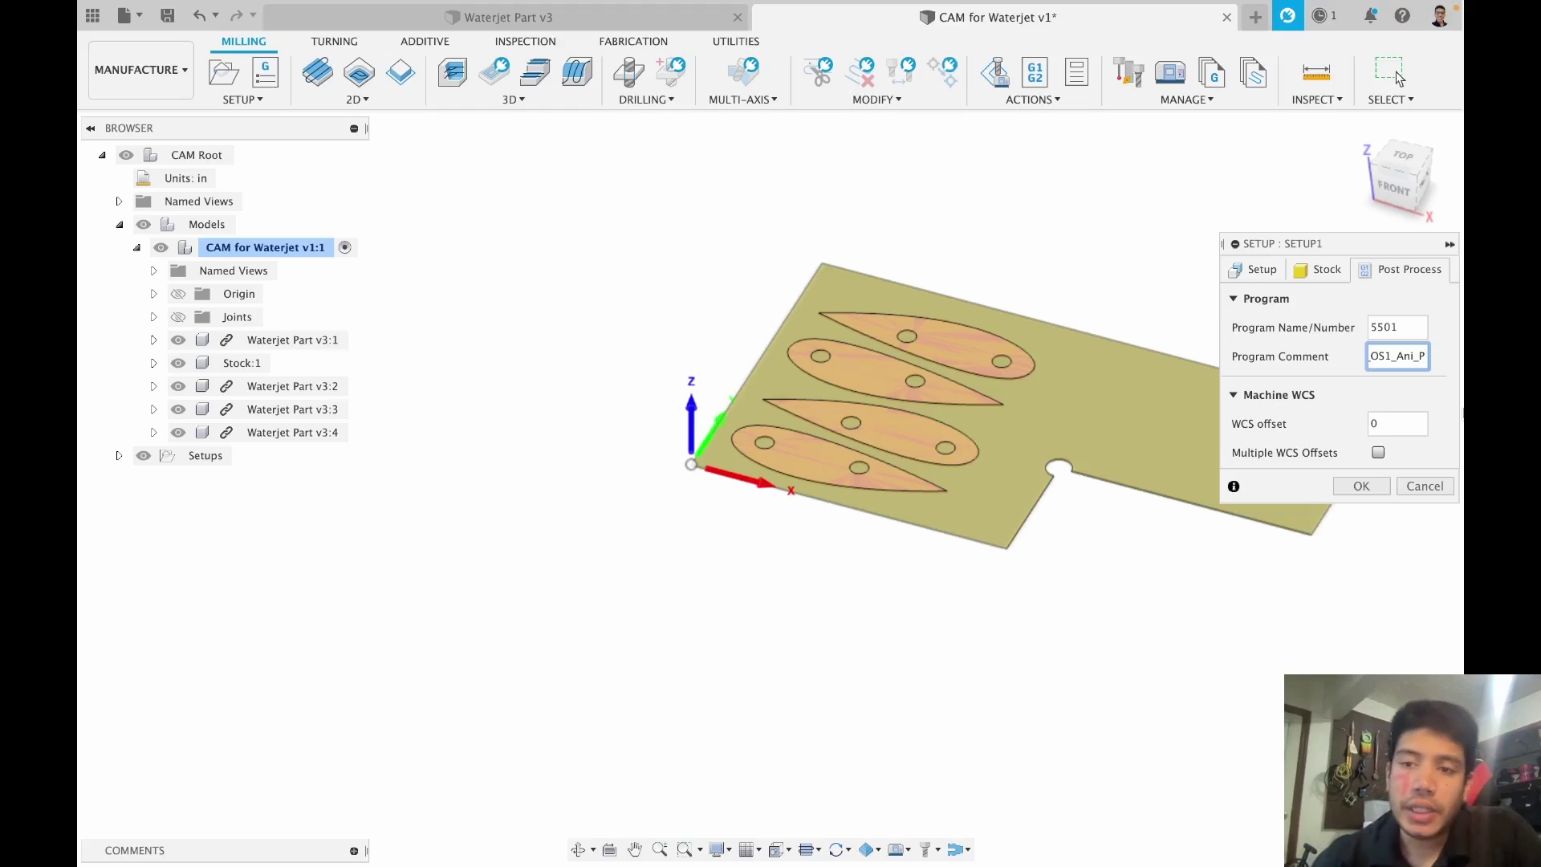
Step: Confirm the setup, accepting the oversized-workpiece warning so Setup1 is created
left_click(1360, 481)
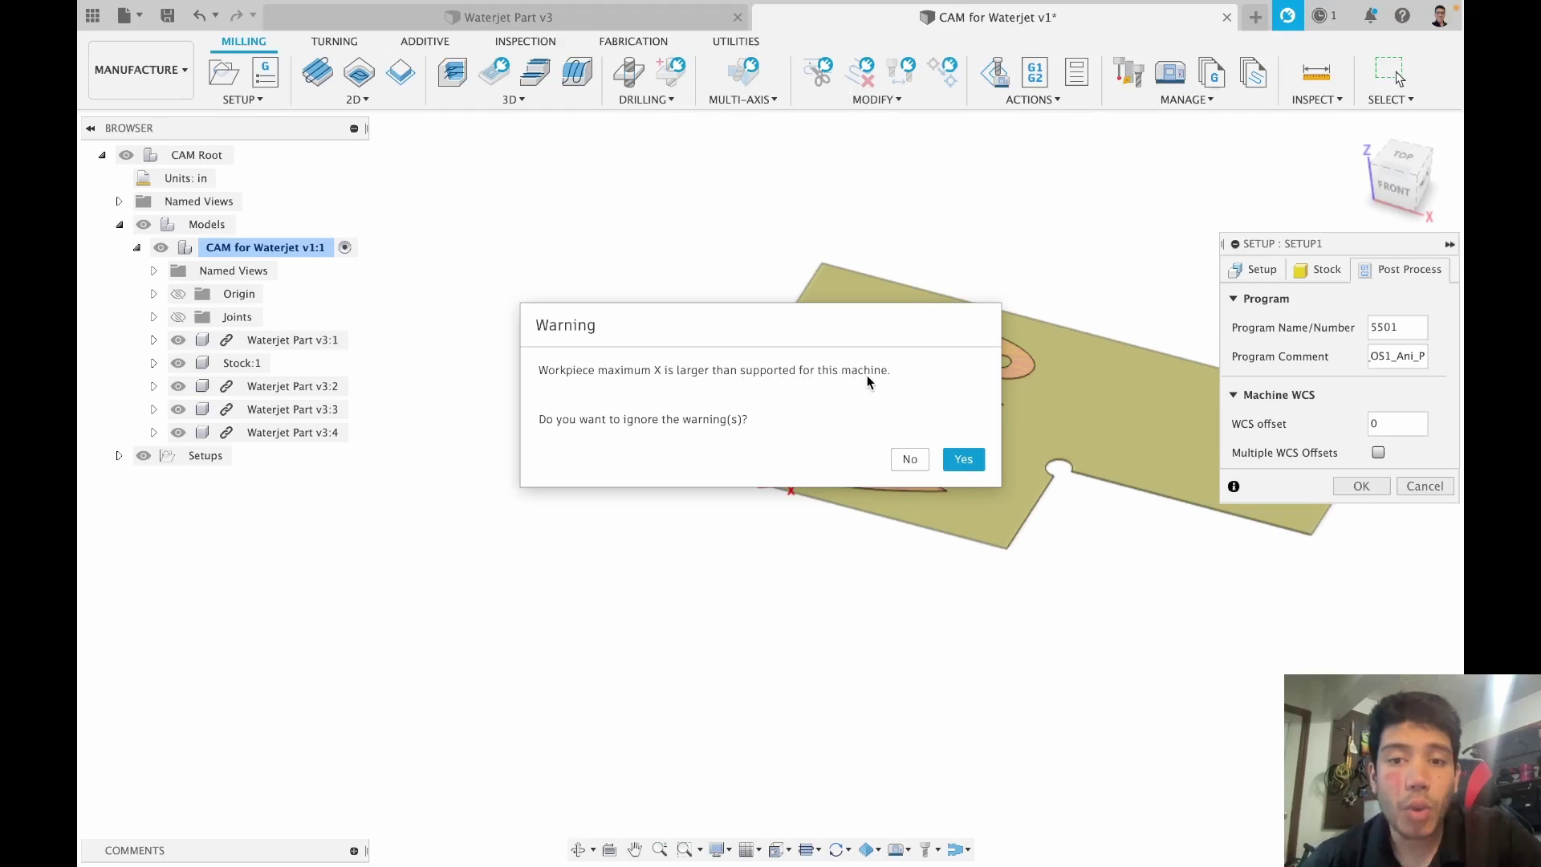
left_click(907, 461)
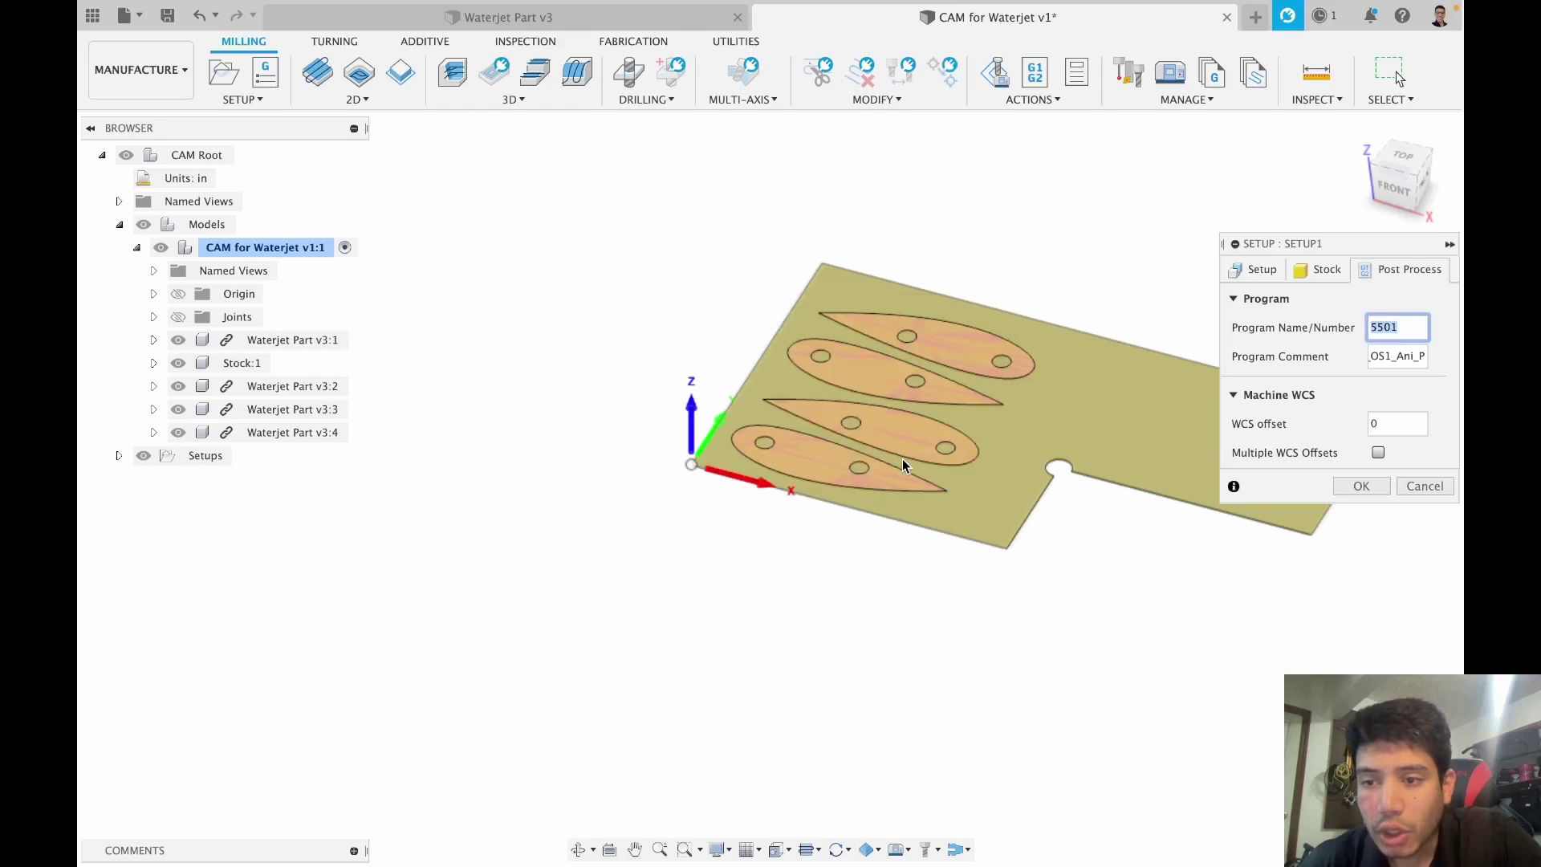
left_click(1362, 487)
left_click(963, 460)
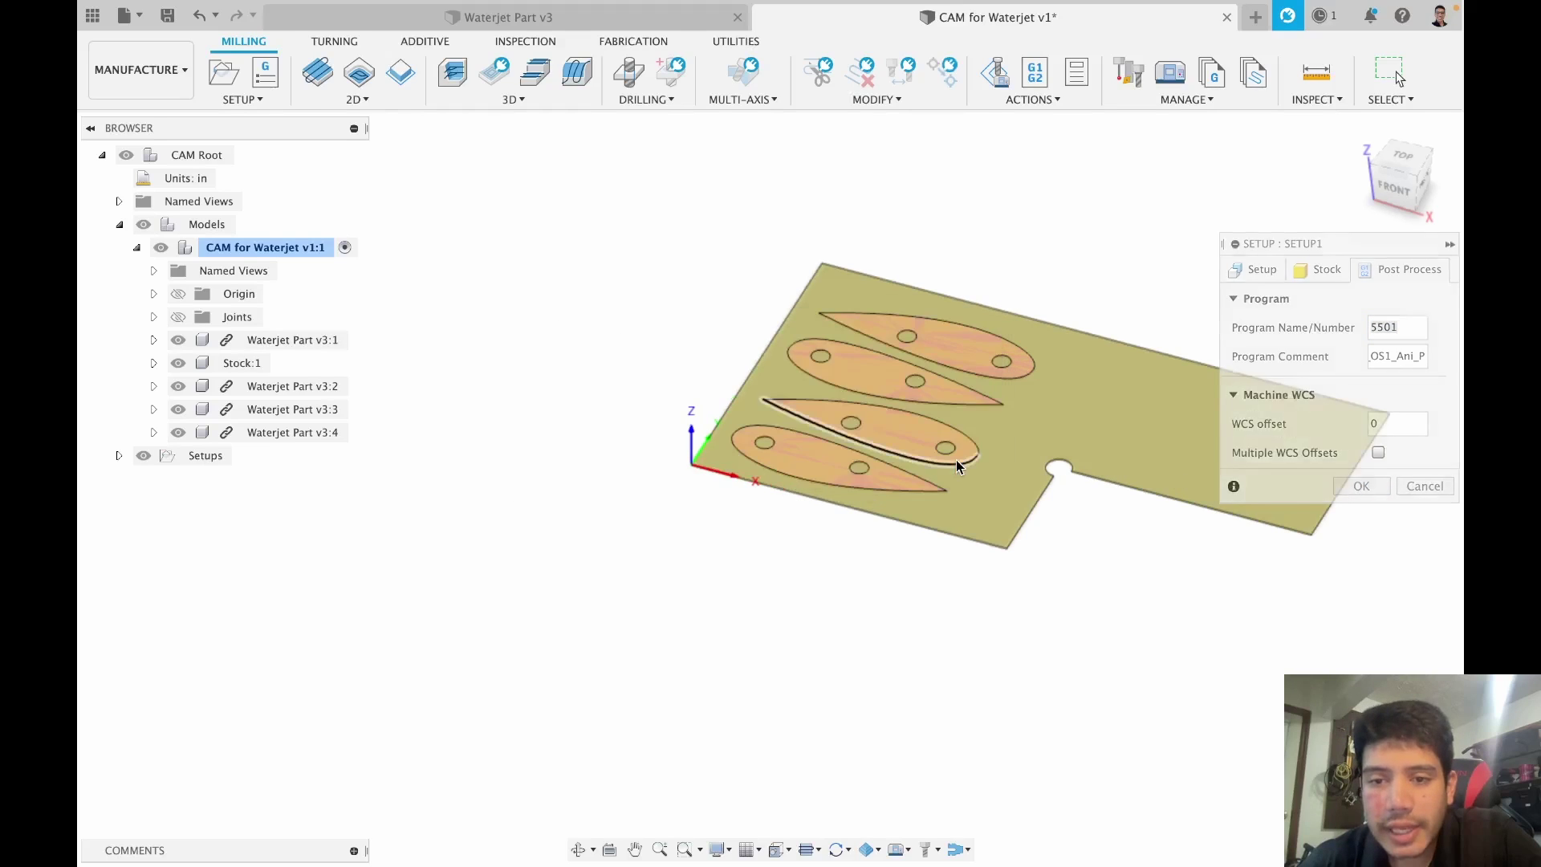
Step: Select the long edge of the stock plate
scroll(946, 285, "up", 5)
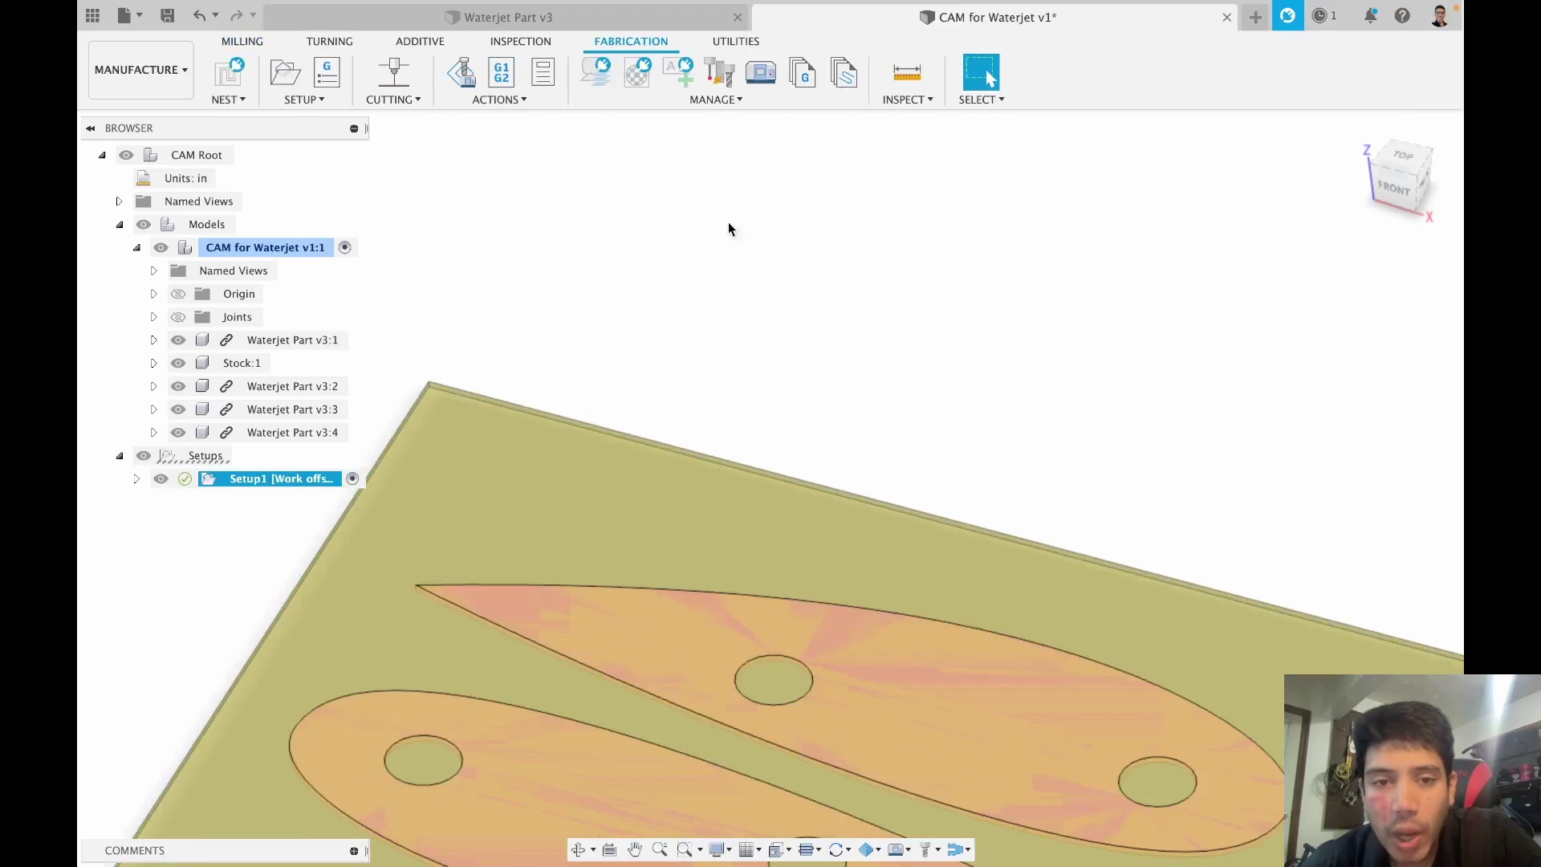
left_click(652, 437)
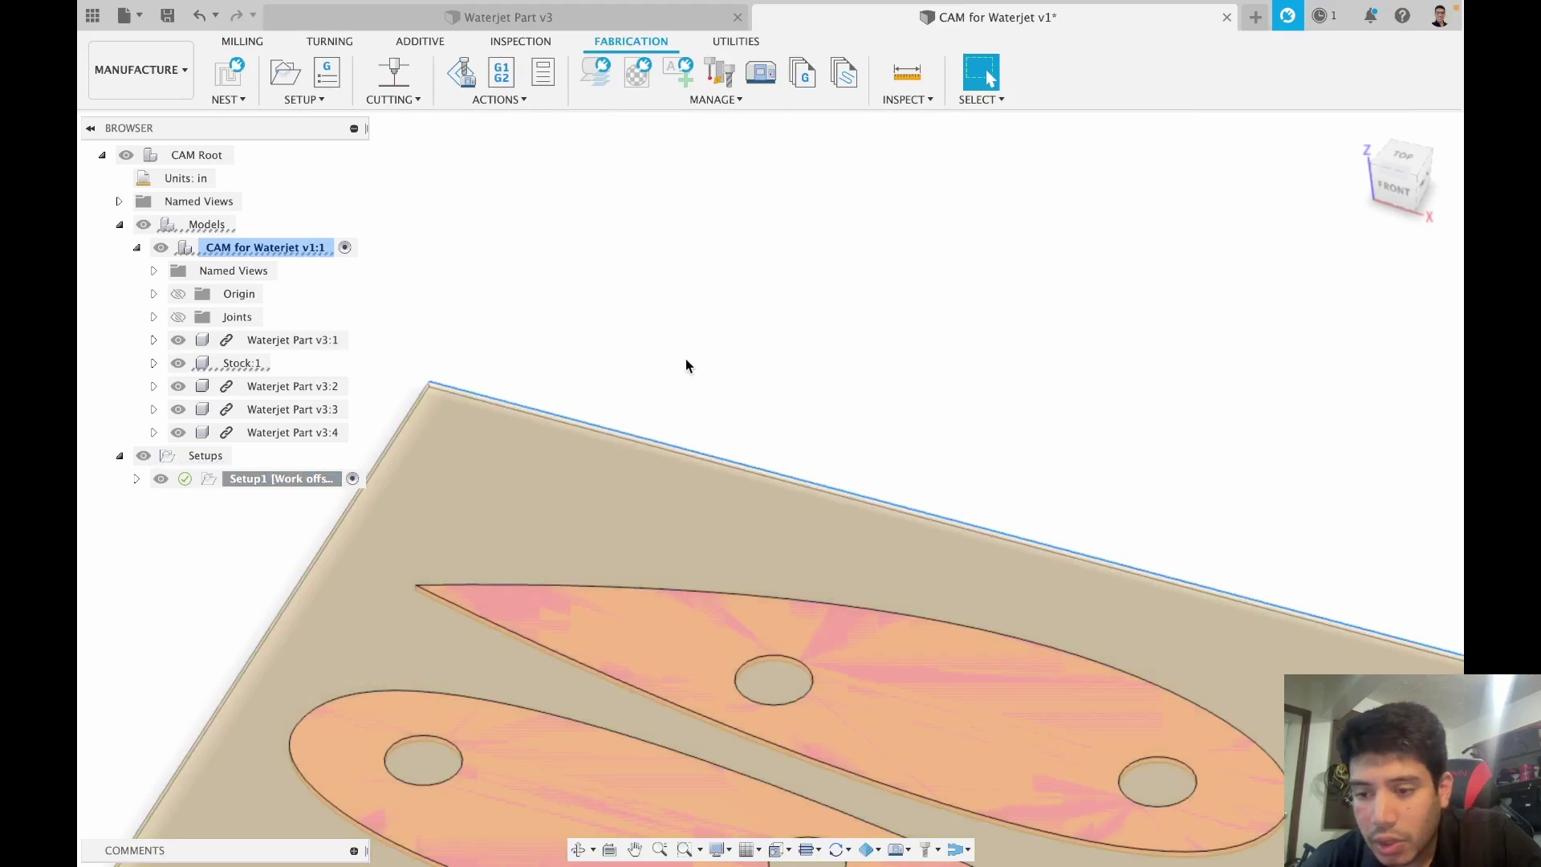
scroll(687, 356, "down", 5)
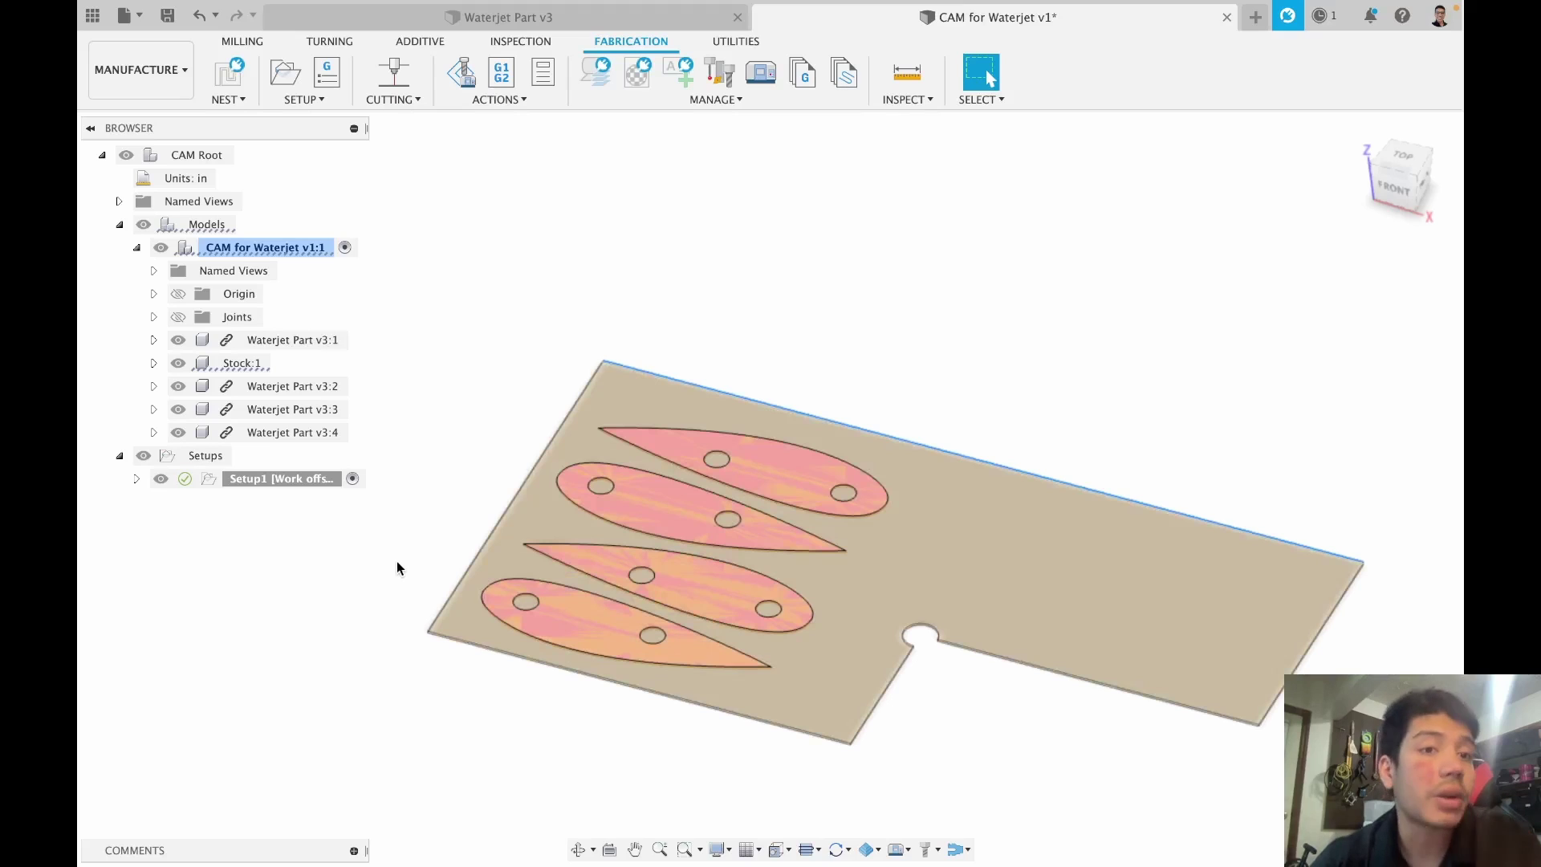
Step: Switch to the Design workspace and activate the Stock:1 body for editing
left_click(148, 72)
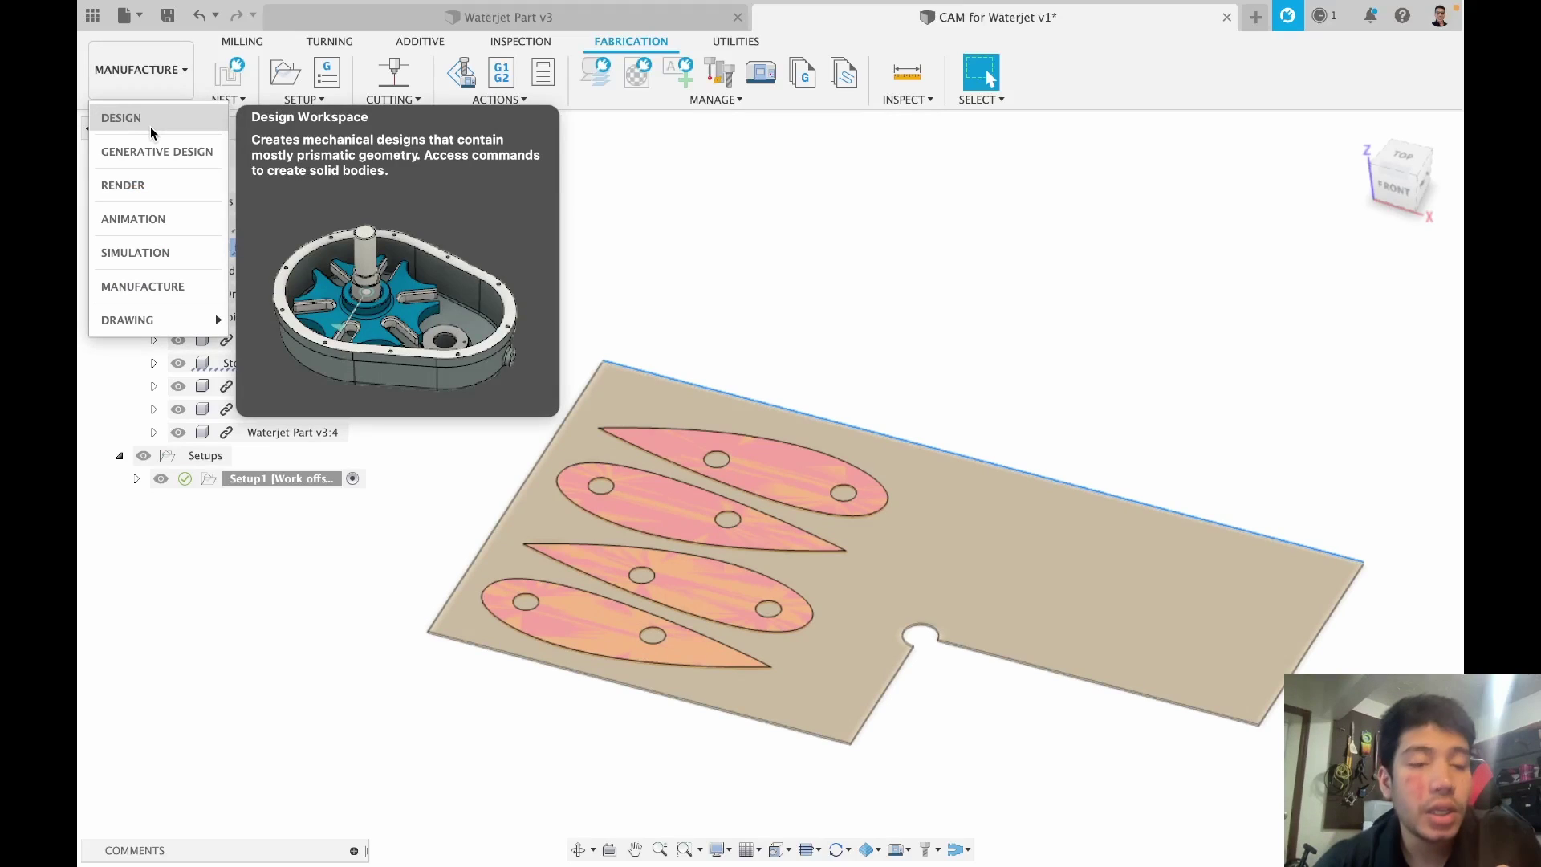
left_click(151, 126)
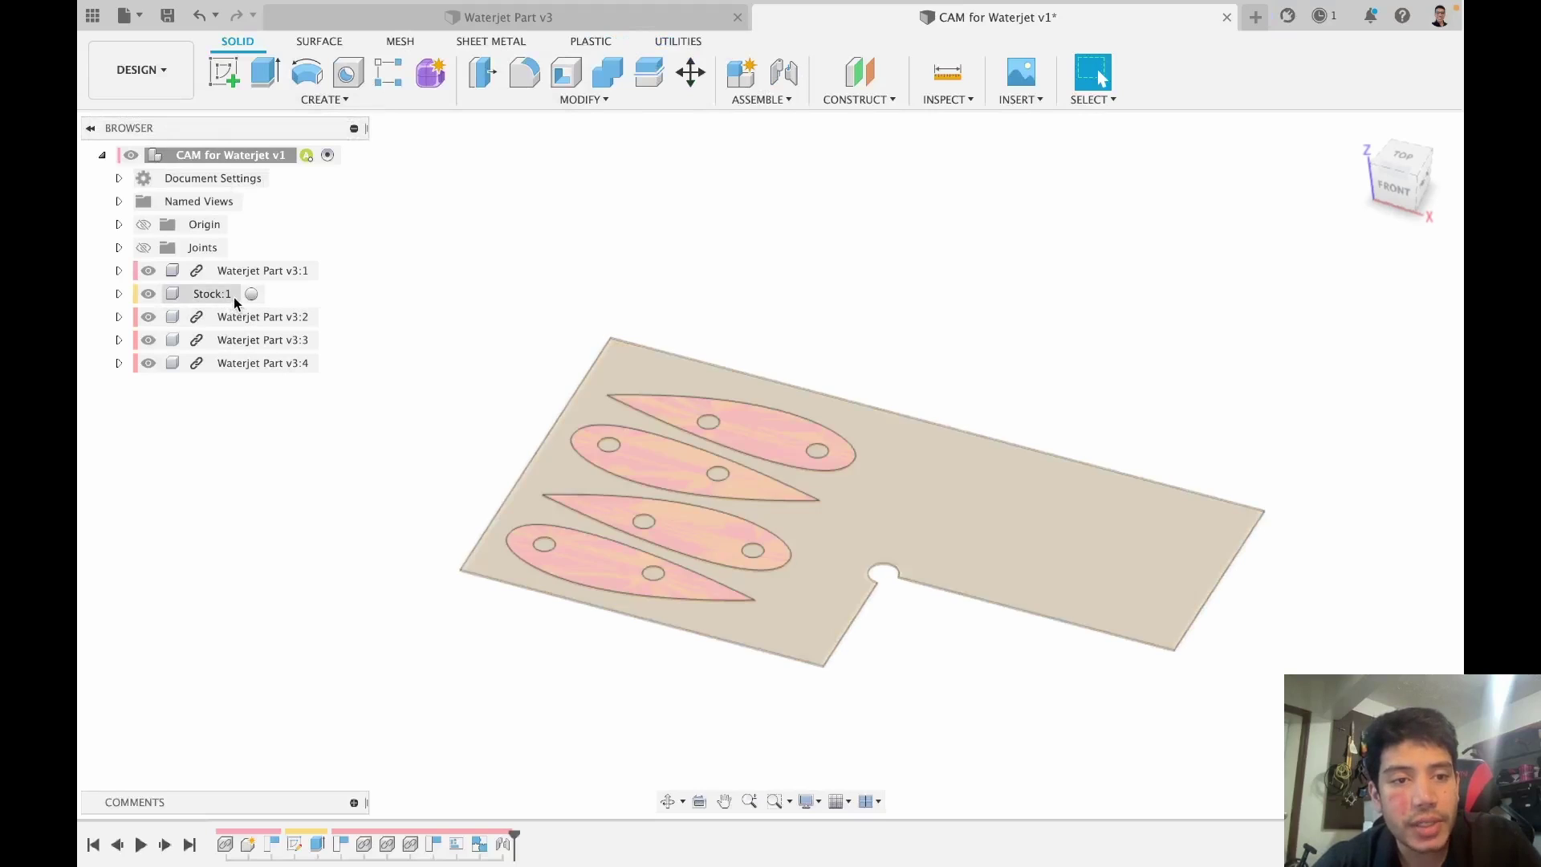
double_click(225, 295)
middle_click_drag(894, 251, 830, 219, "shift")
scroll(1046, 558, "up", 5)
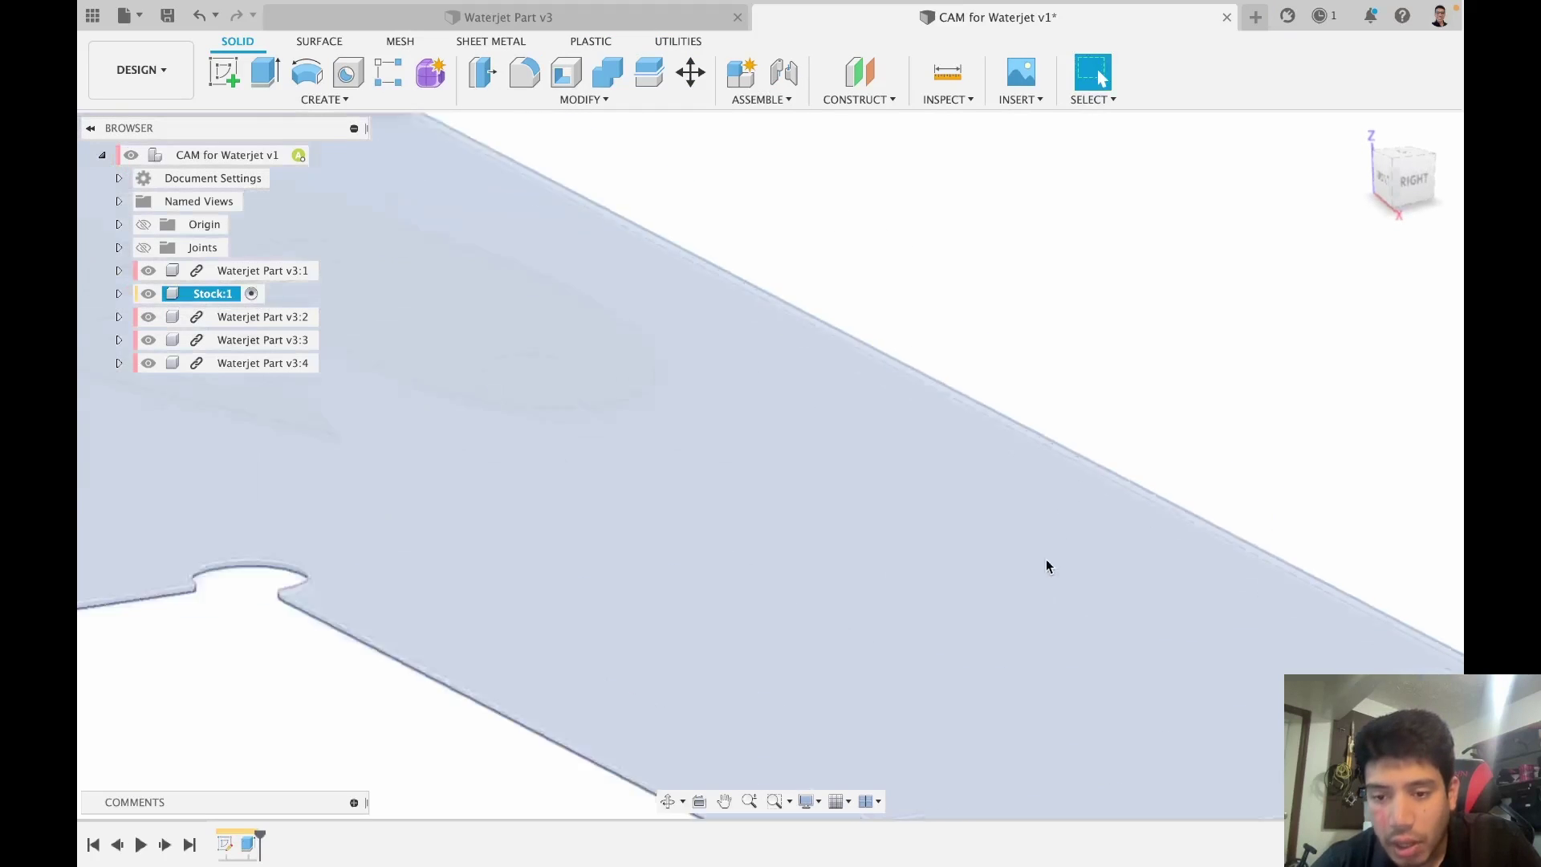
scroll(1021, 425, "down", 5)
left_click(992, 692)
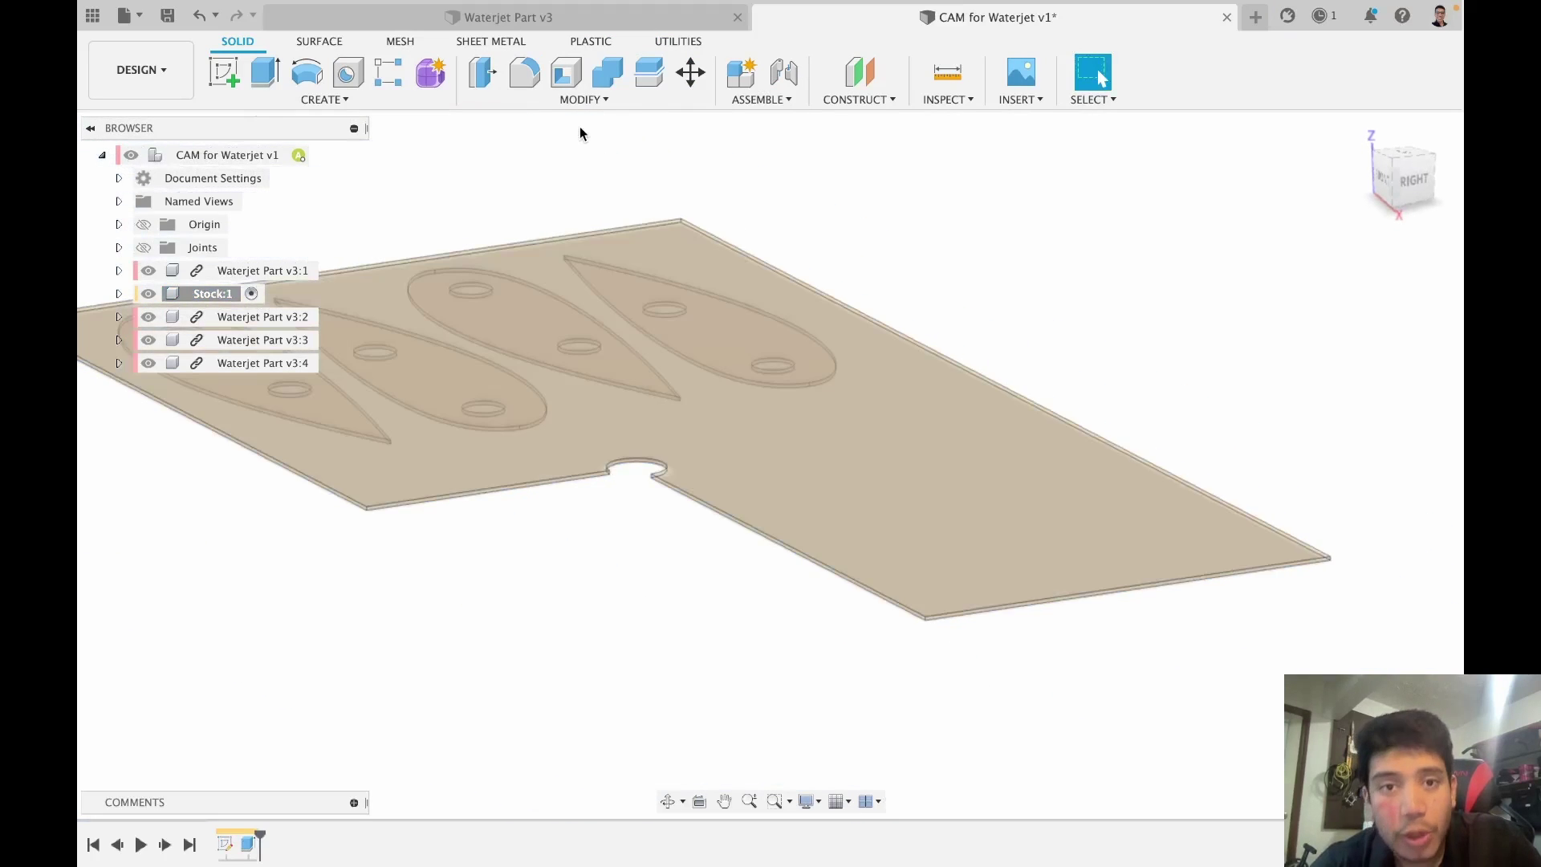
Step: Press Pull the plate's far end face by -33.00 in, then return to Home view
left_click(501, 78)
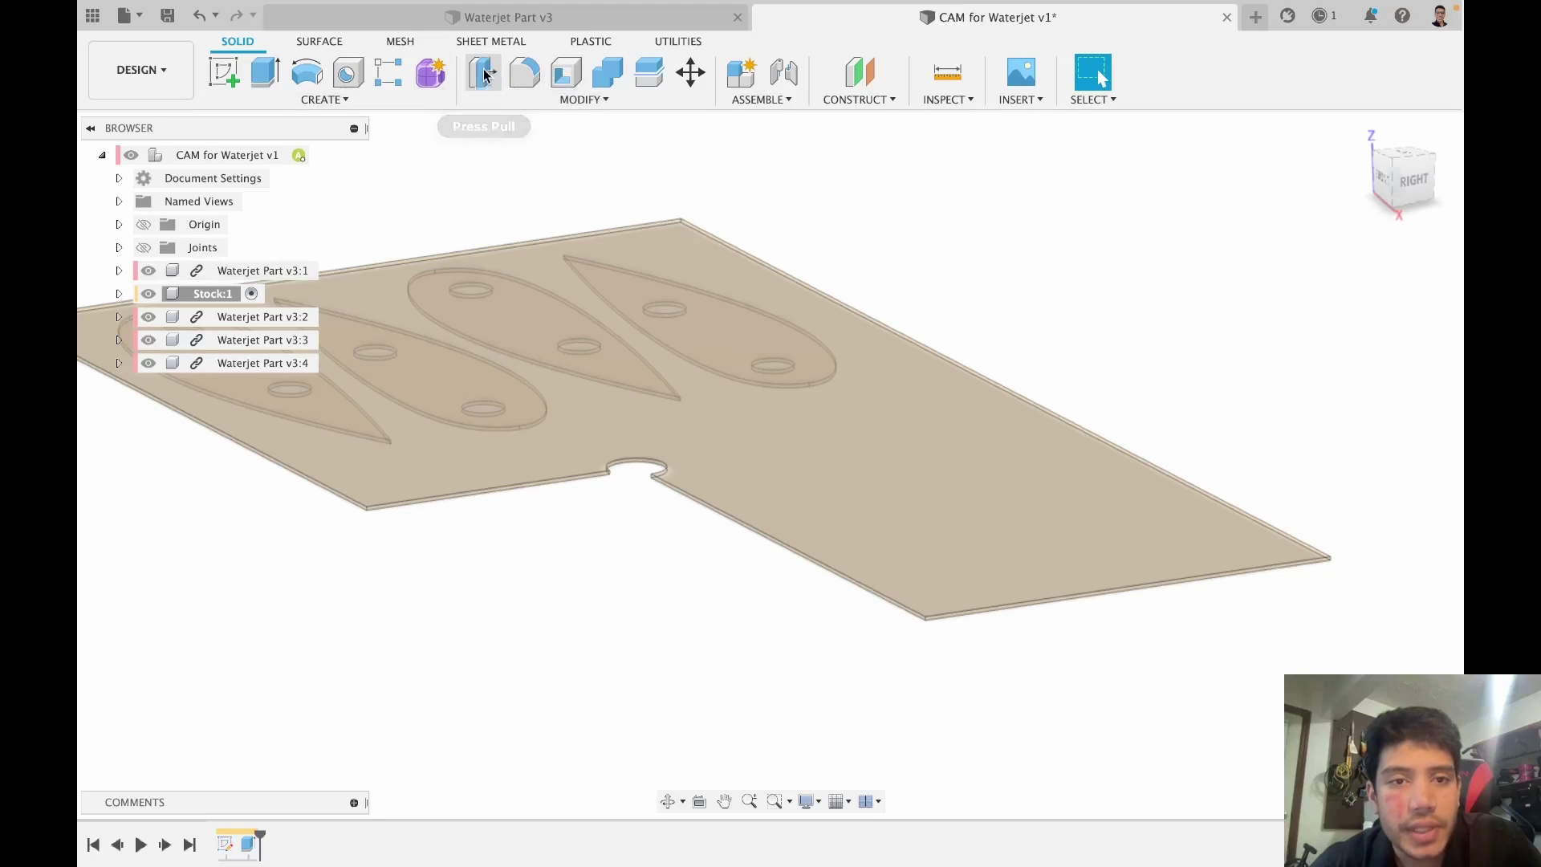
left_click(663, 346)
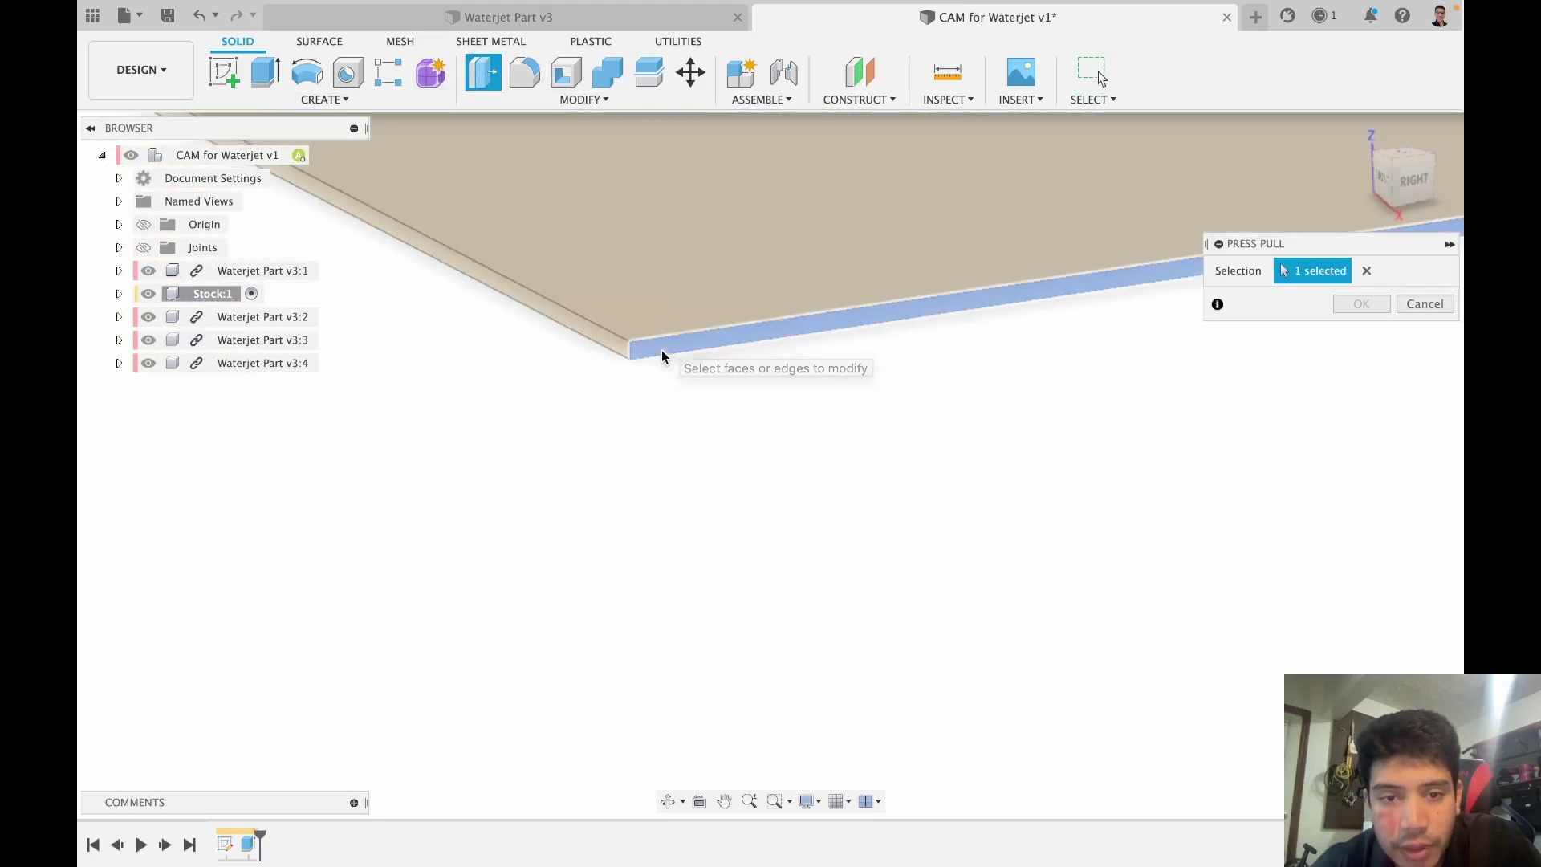
middle_click_drag(664, 347, 664, 480)
scroll(661, 474, "down", 2)
left_click_drag(666, 456, 464, 361)
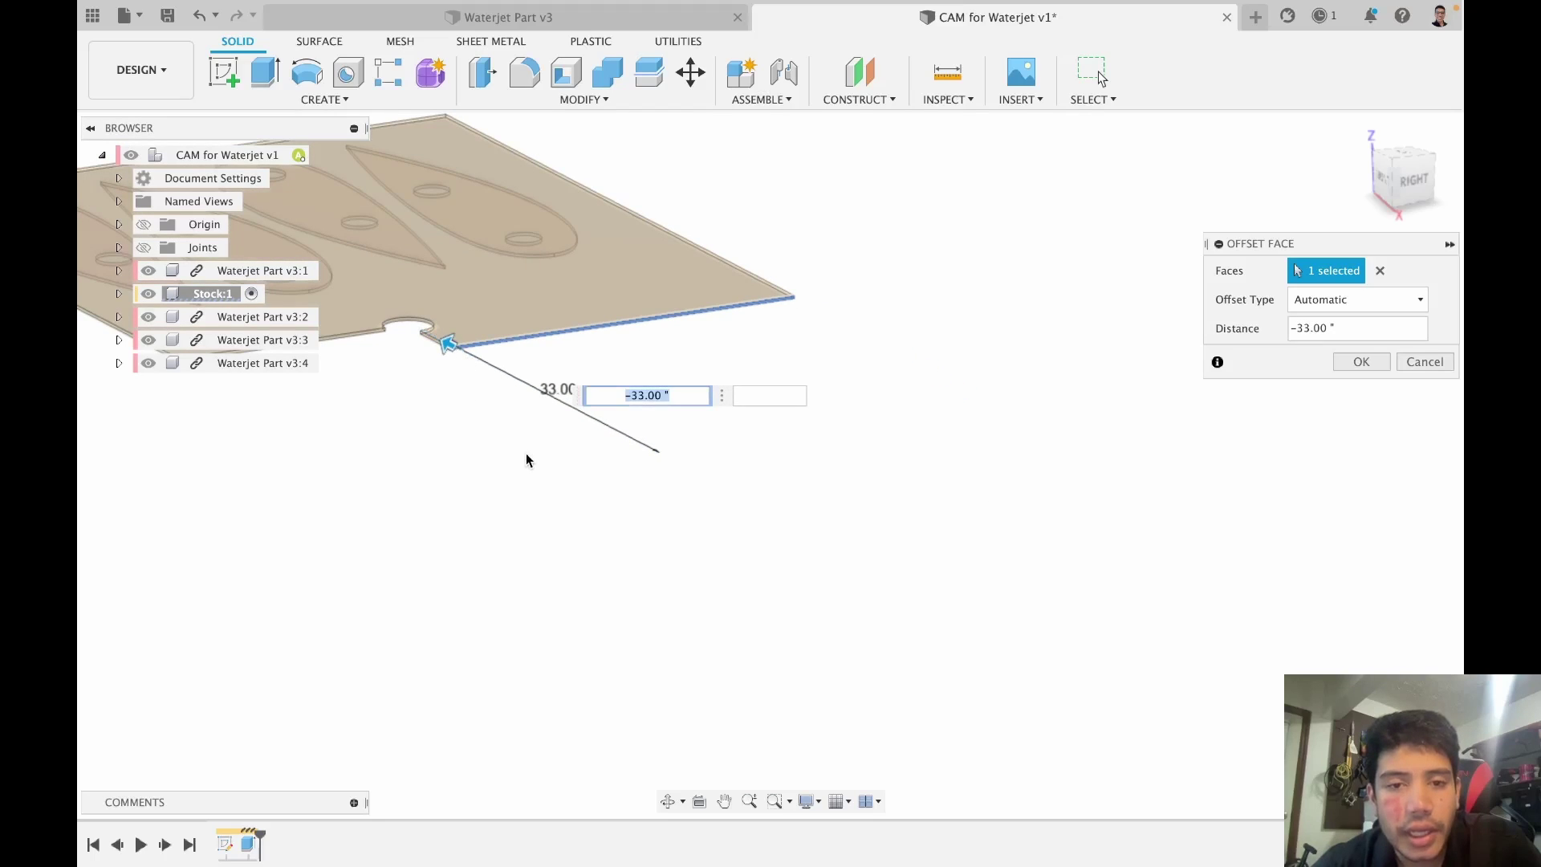
key("Return")
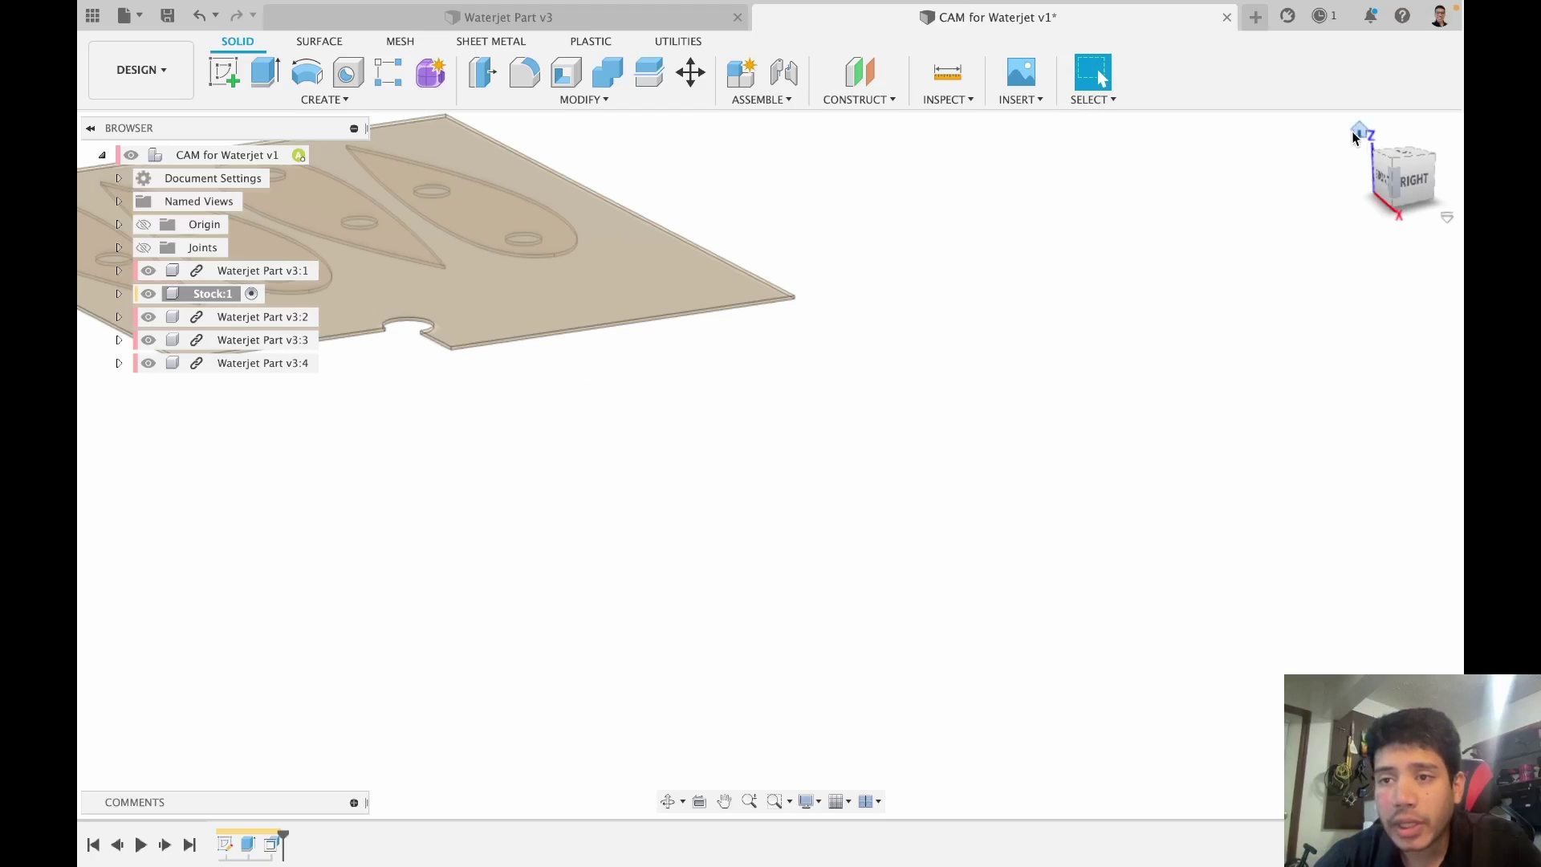
left_click(1356, 132)
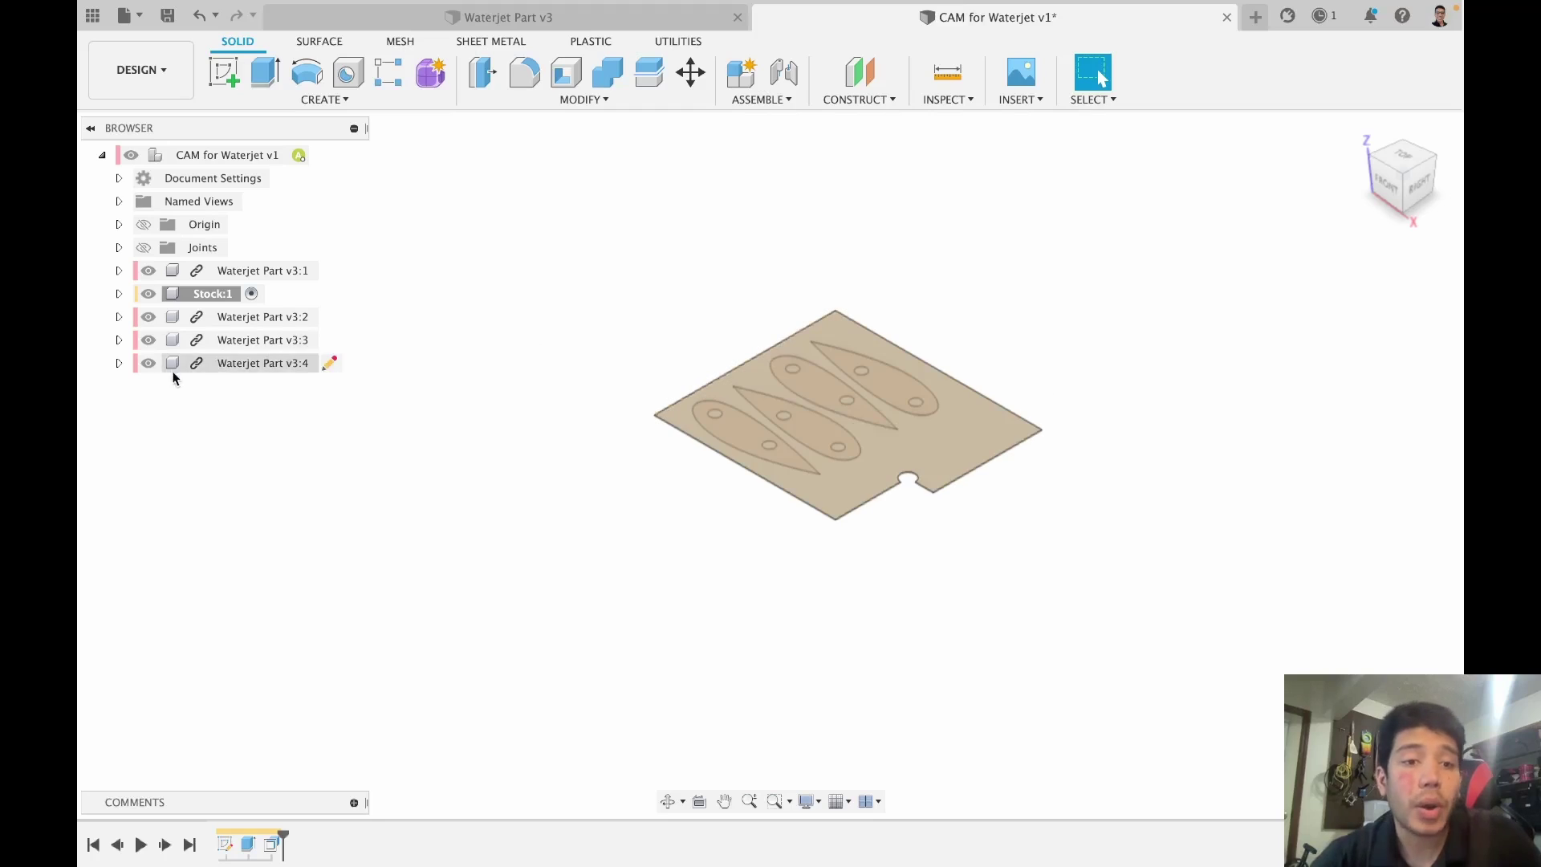
left_click(148, 85)
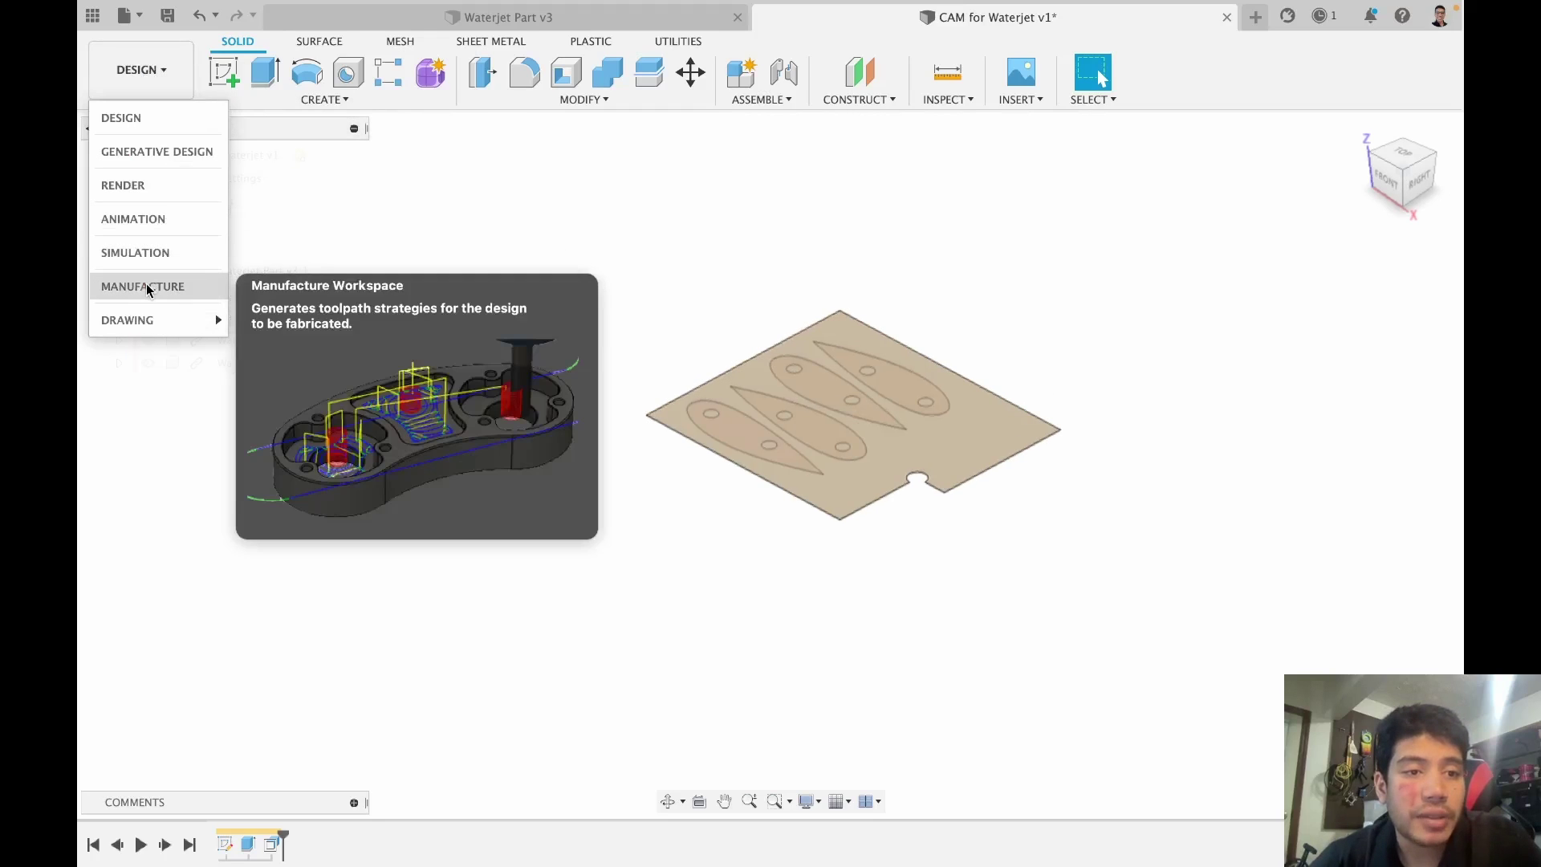
Step: In the Manufacture workspace, edit Setup1 and confirm it with the shortened stock plate
left_click(148, 286)
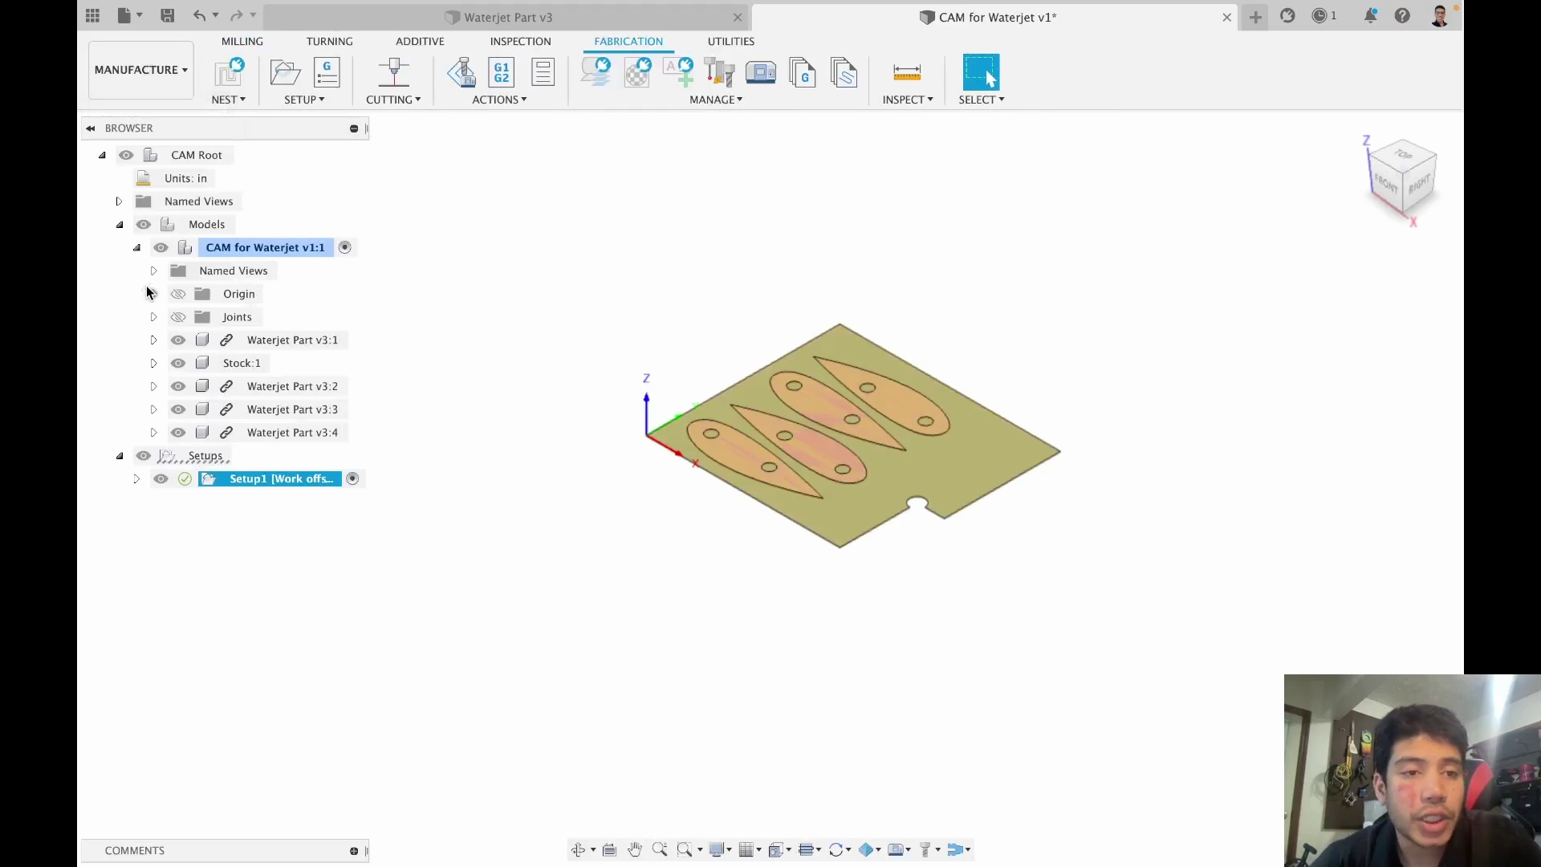
right_click(269, 482)
left_click(352, 24)
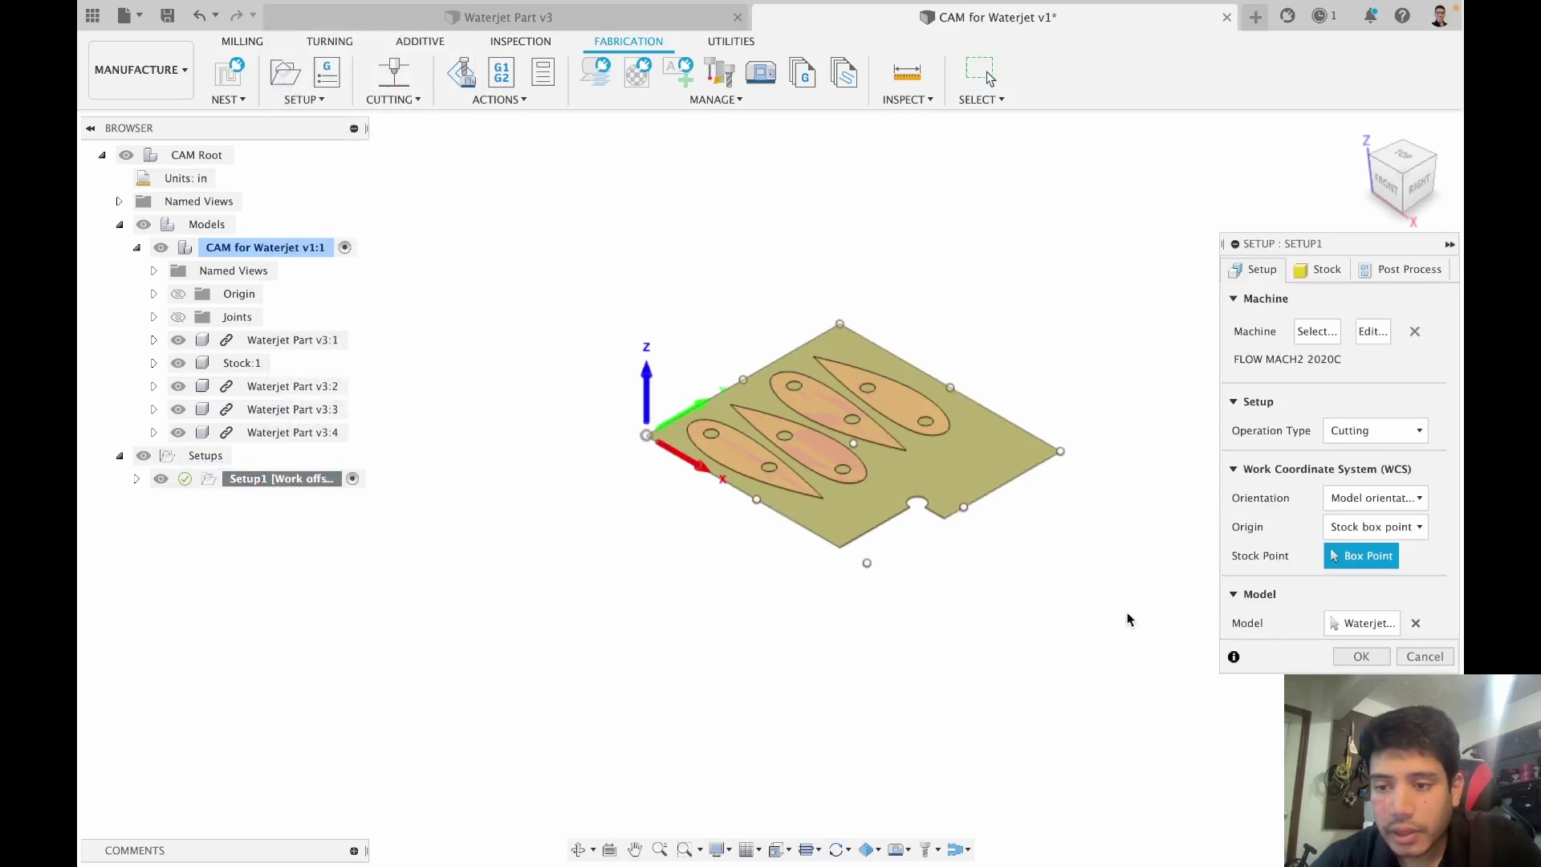
left_click(1361, 656)
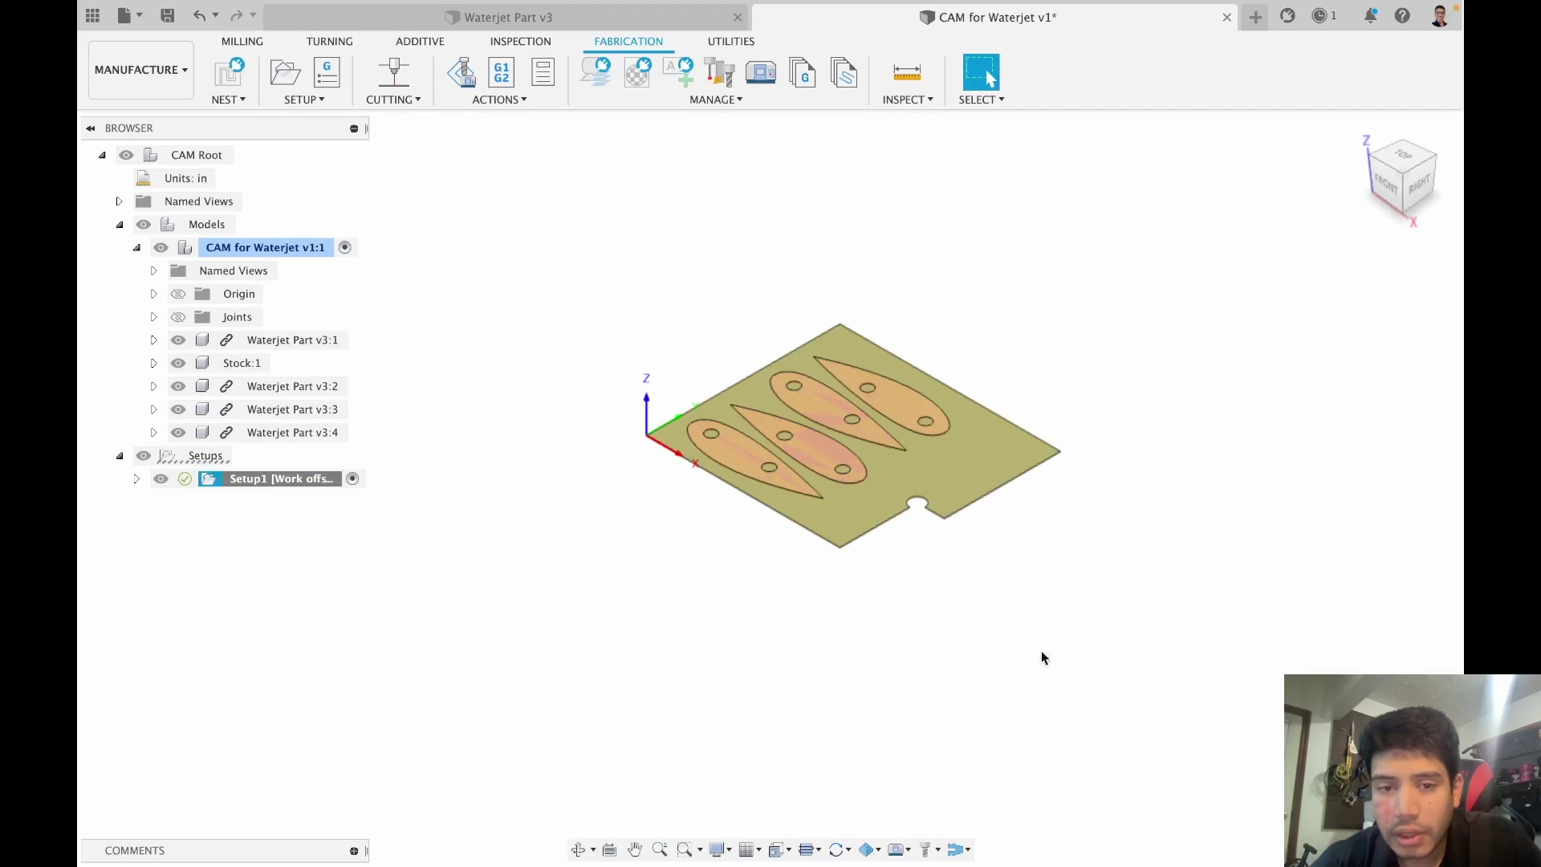
scroll(647, 440, "up", 5)
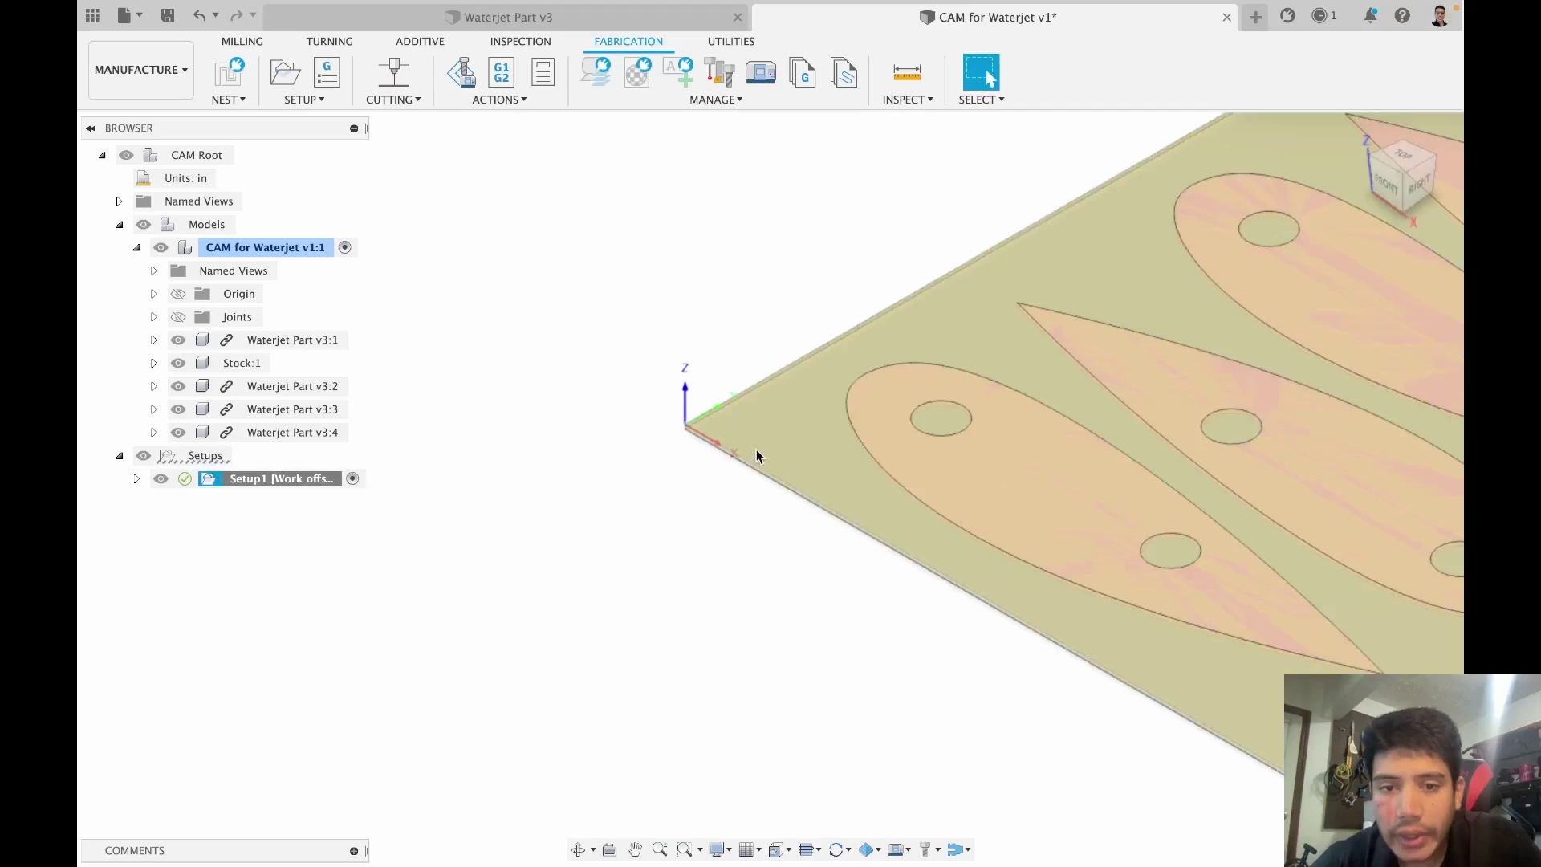
scroll(609, 440, "down", 5)
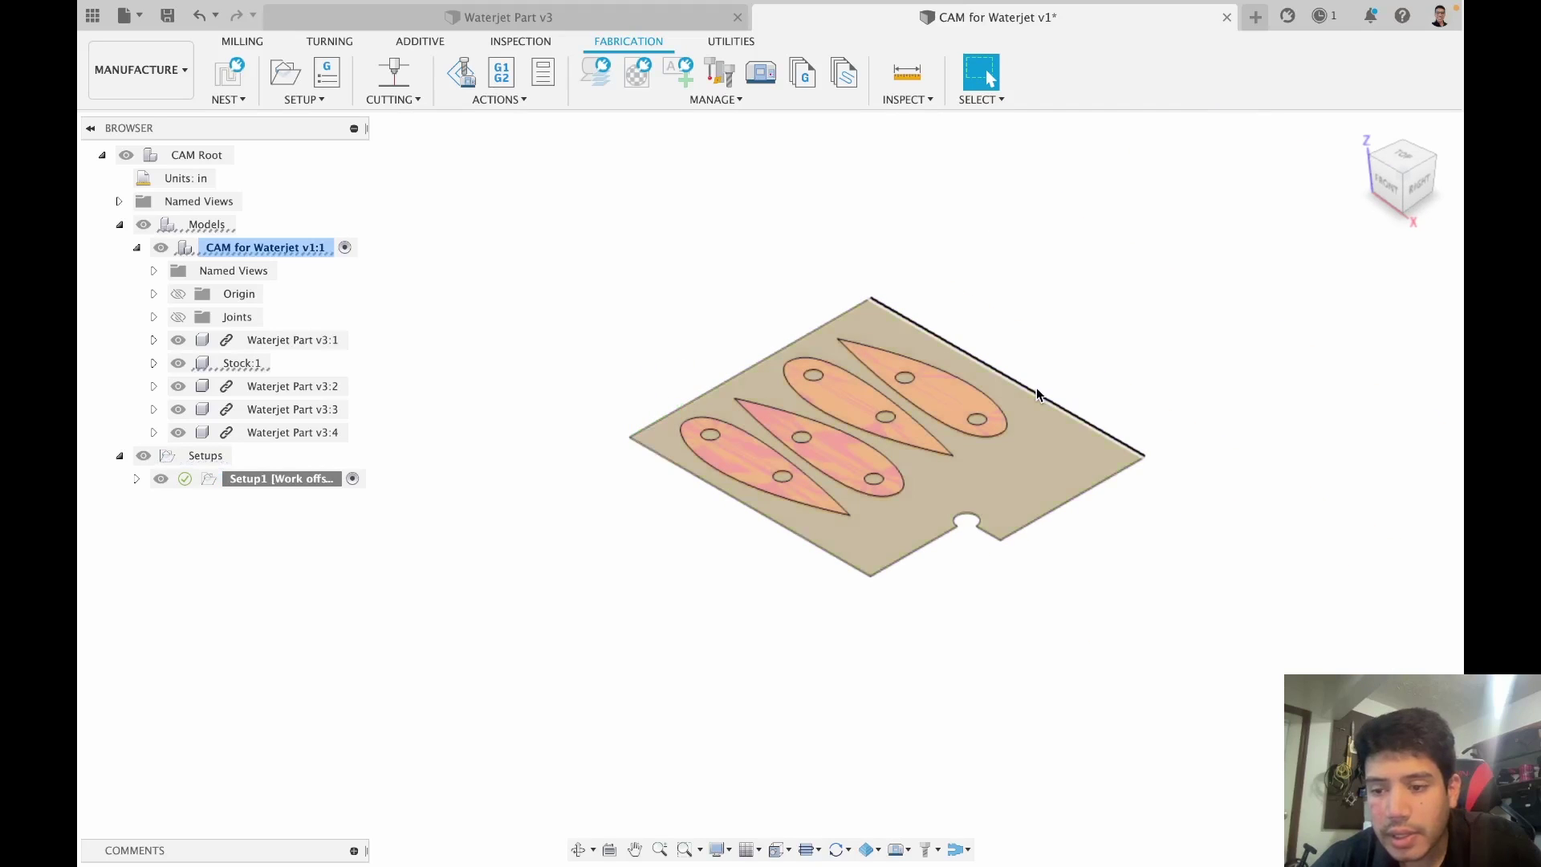